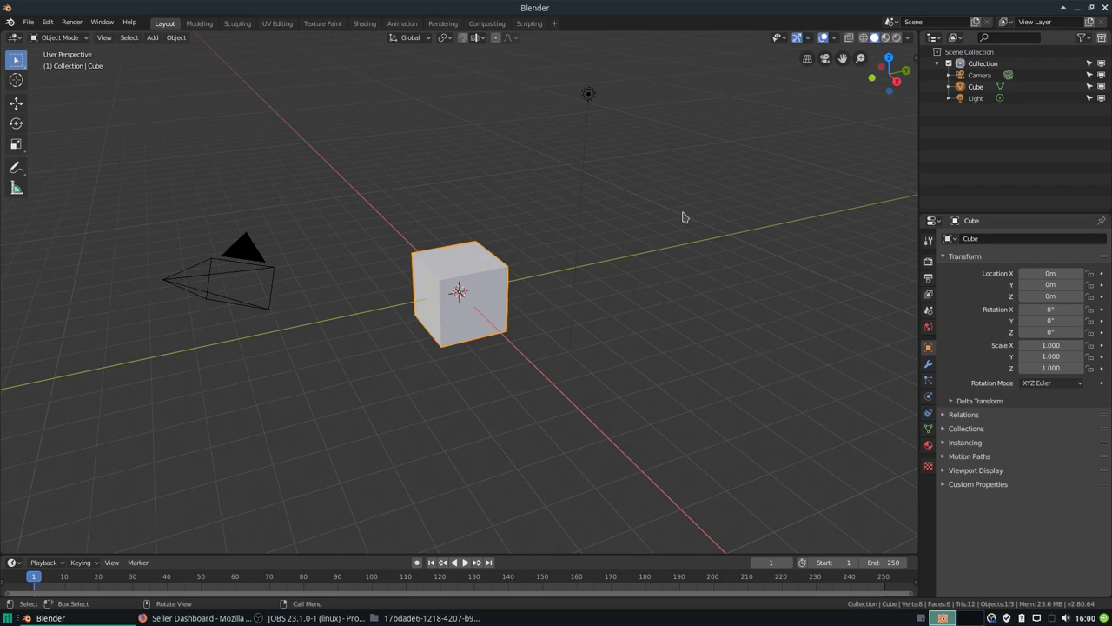
- Toggle the N sidebar off and switch the viewport to Front Orthographic view
key(n)
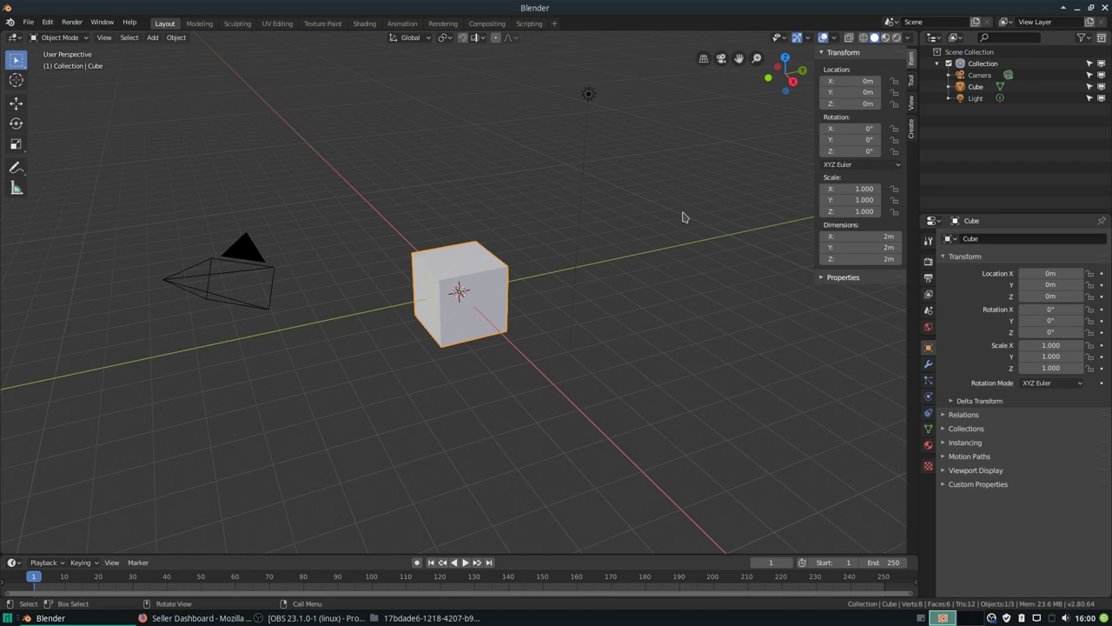
key(n)
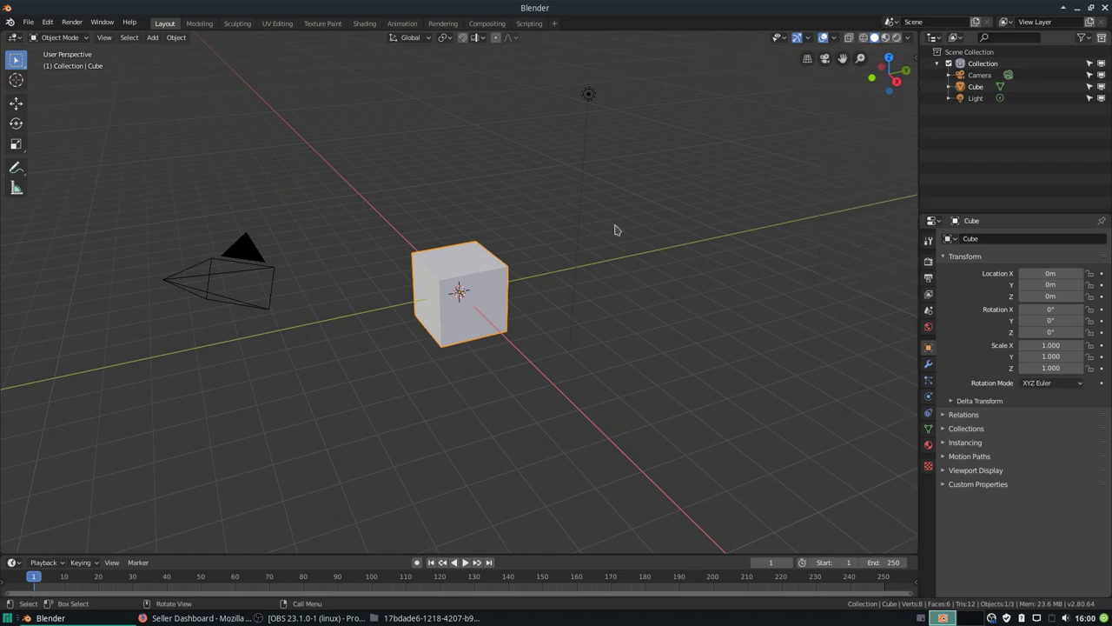
key(KP_1)
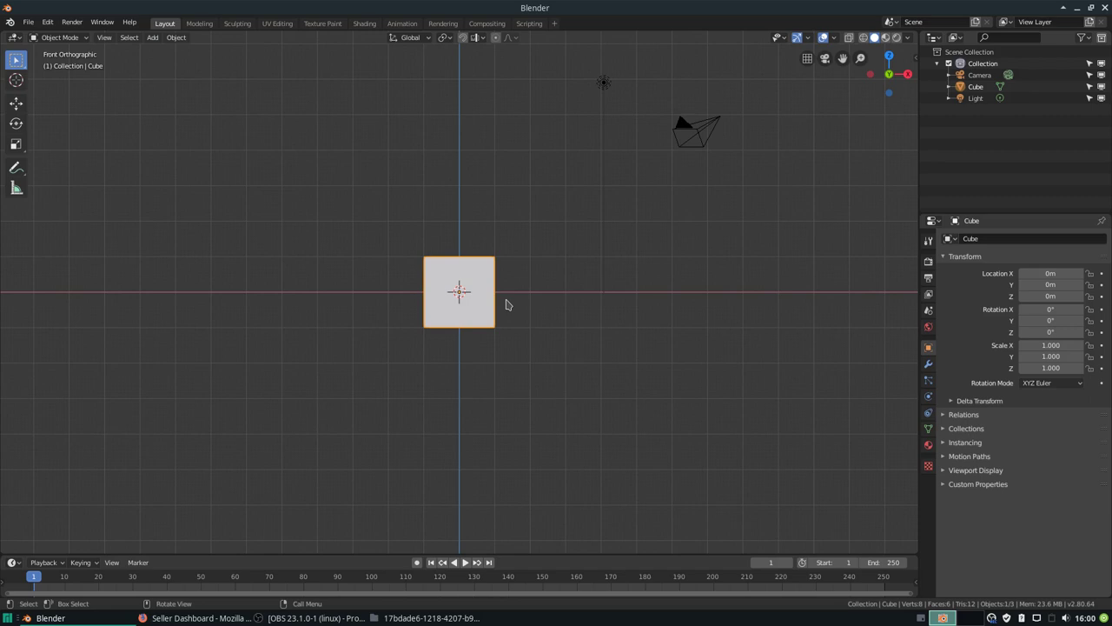
- Delete the default cube, leaving only the camera and light, and reopen the sidebar
key(x)
click(508, 305)
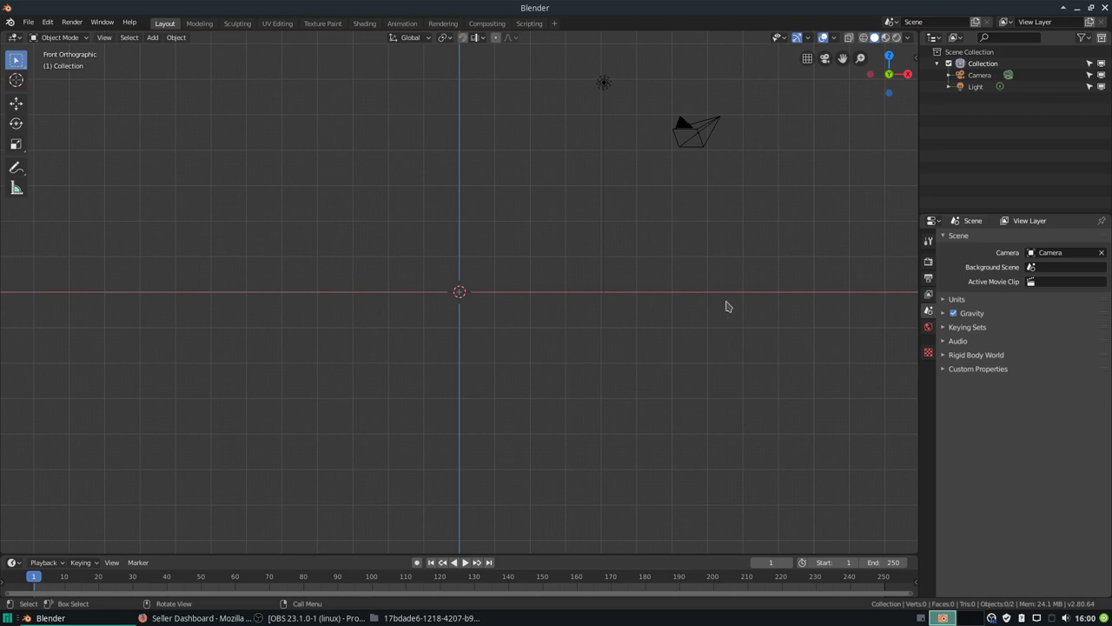
key(n)
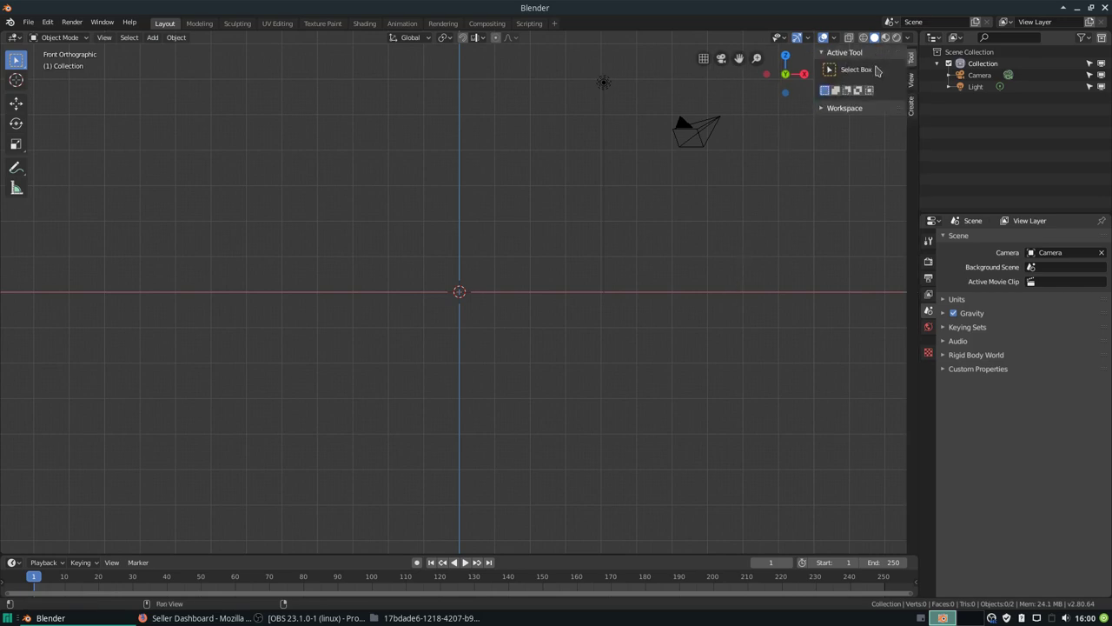
- Browse the sidebar's Tool and View tabs, folding the workspace, collections and annotations panels
click(844, 109)
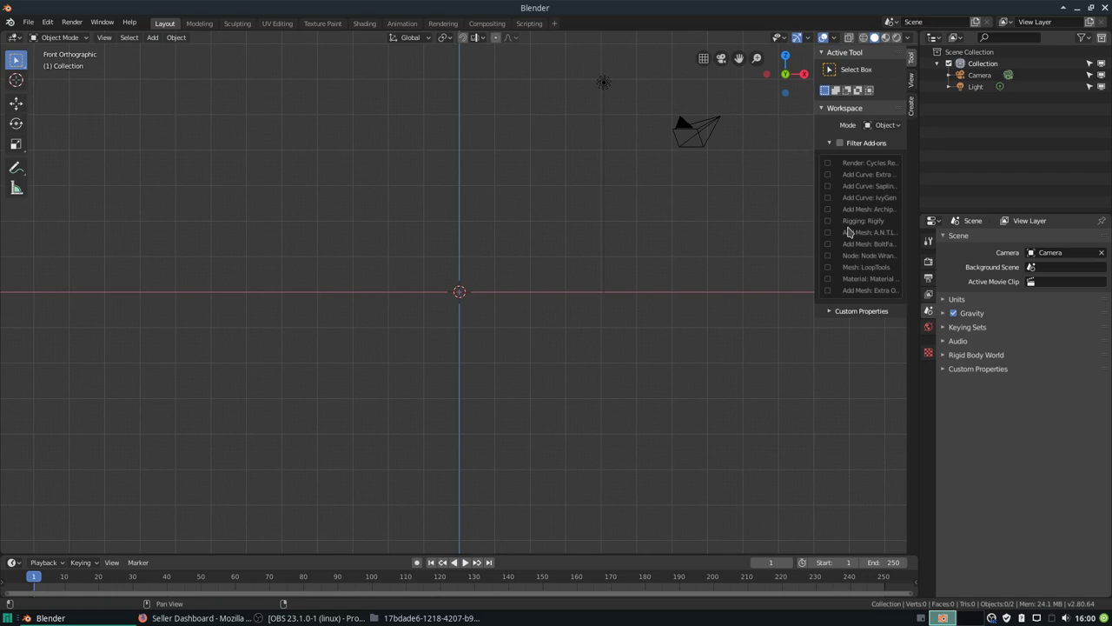
click(847, 109)
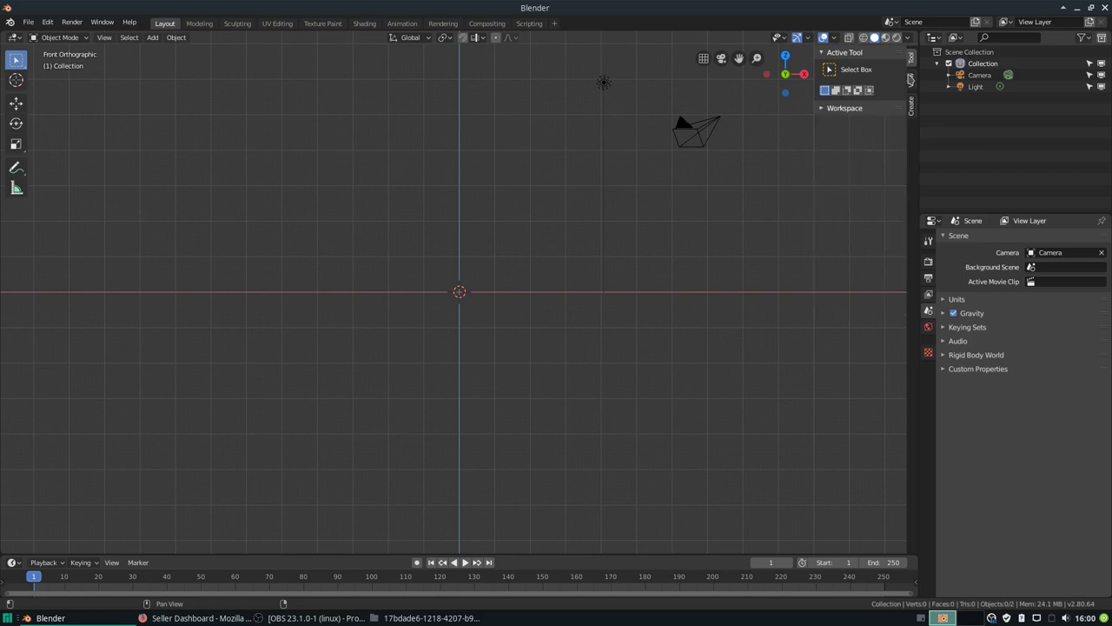
click(911, 80)
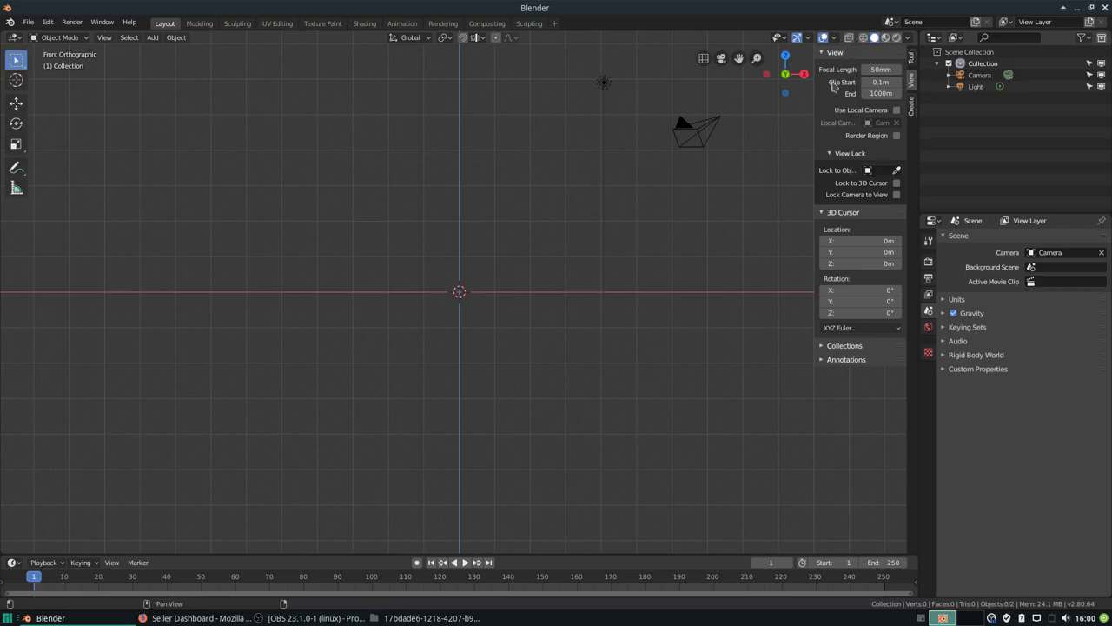
click(856, 347)
click(856, 348)
click(851, 359)
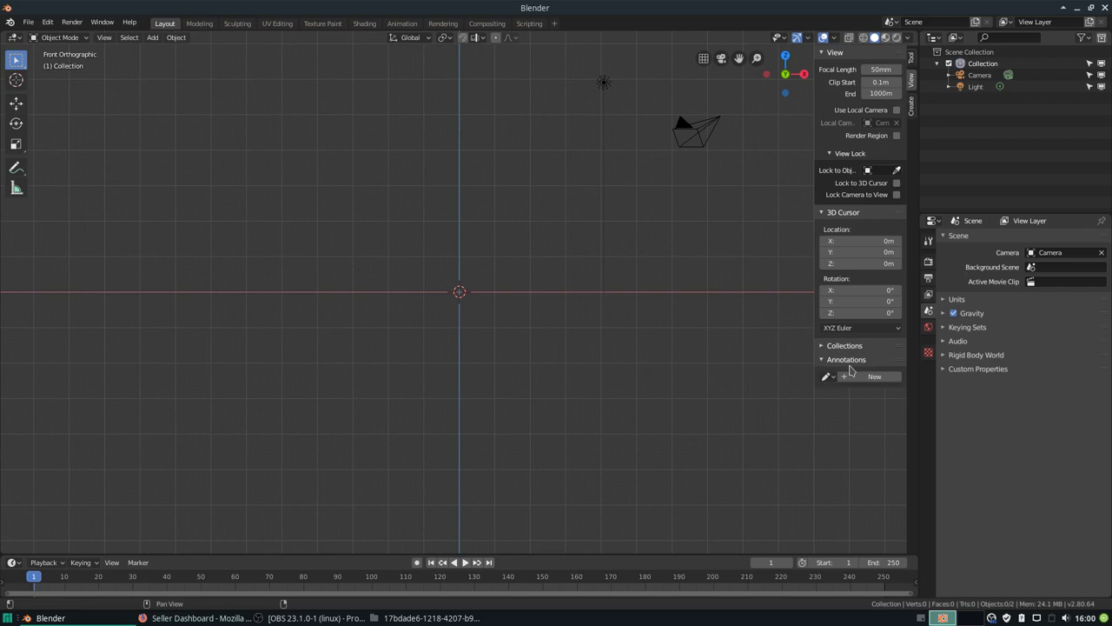
click(850, 365)
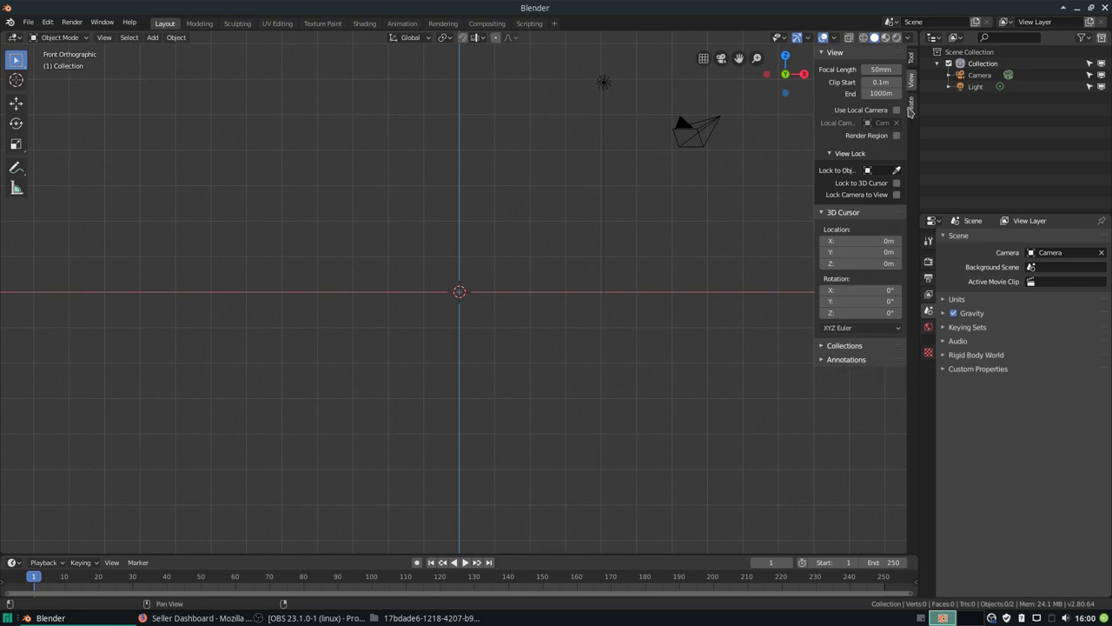
- In the Create tab, collapse the Ivy Generator, Spline Generator, Archipack and Landscape panels
click(912, 106)
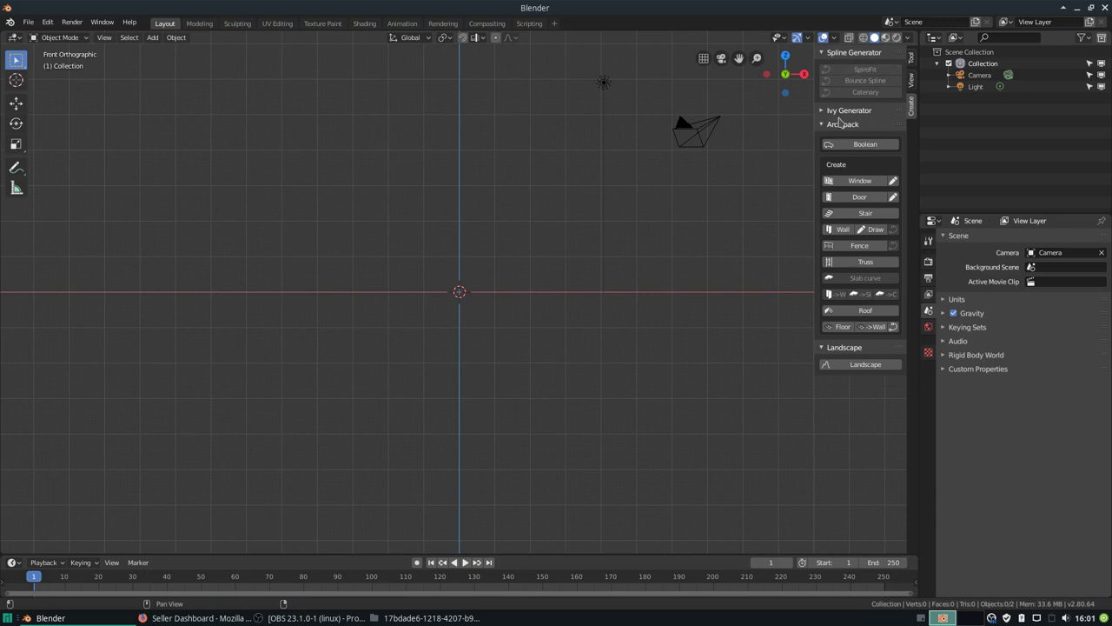
click(849, 116)
click(849, 112)
click(864, 54)
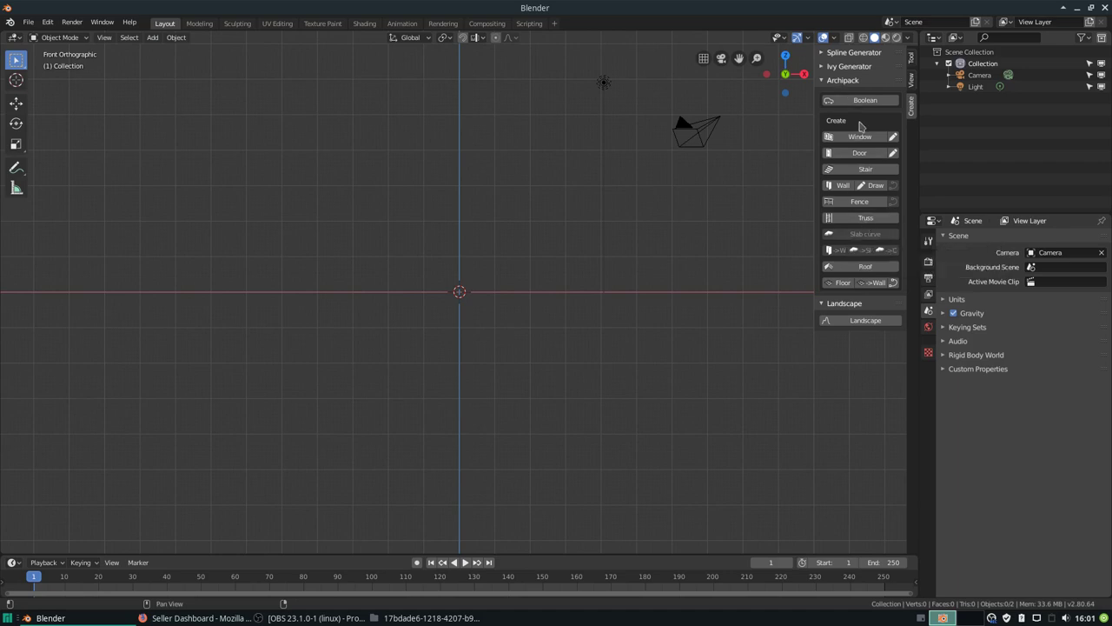
click(854, 81)
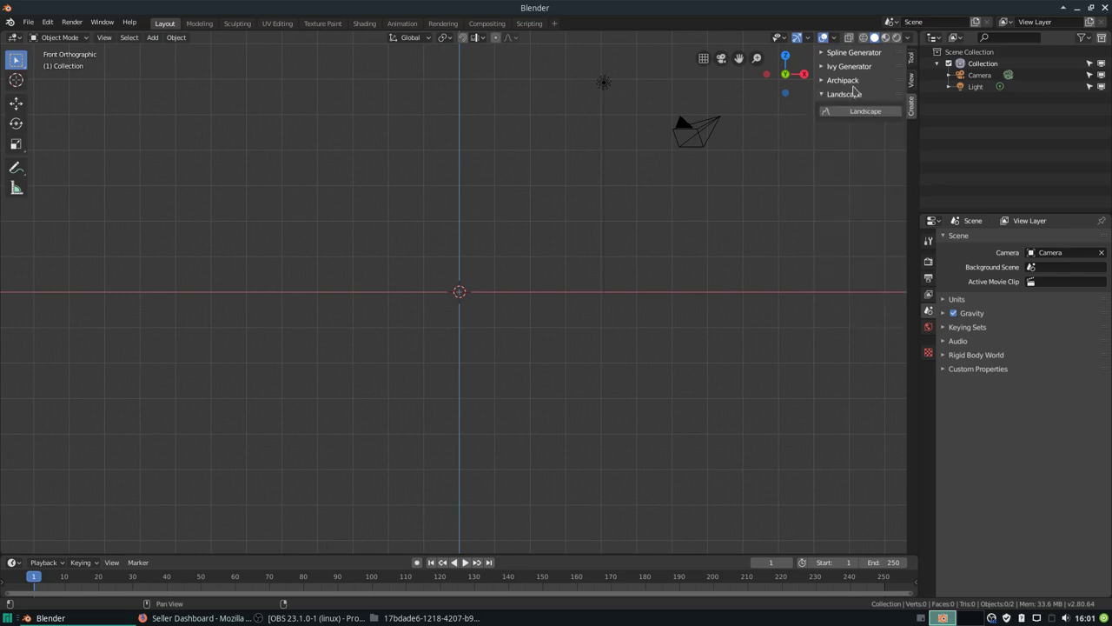
click(851, 95)
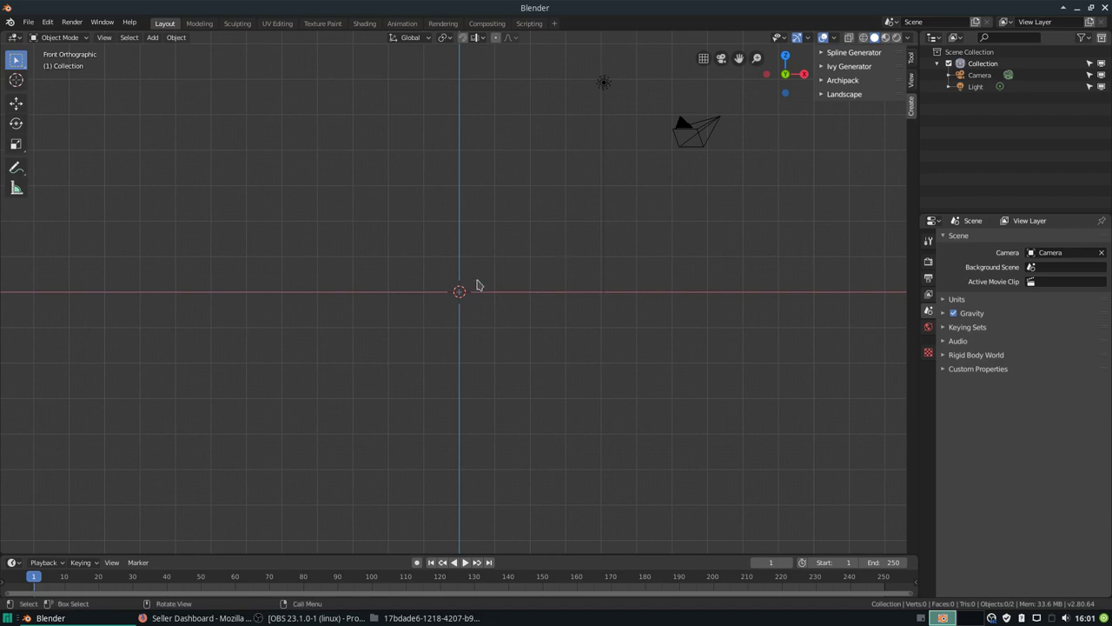
- Add blueprint.jpg from the autobus folder as a Background image facing the front view
key(shift)
key(shift+a)
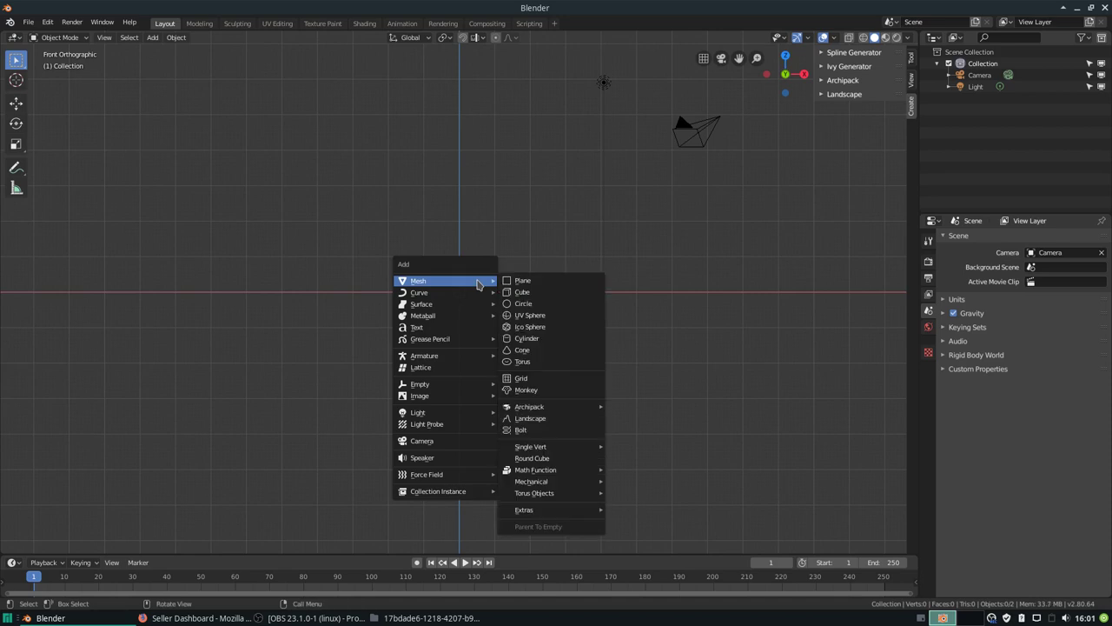
mouse_move(434, 395)
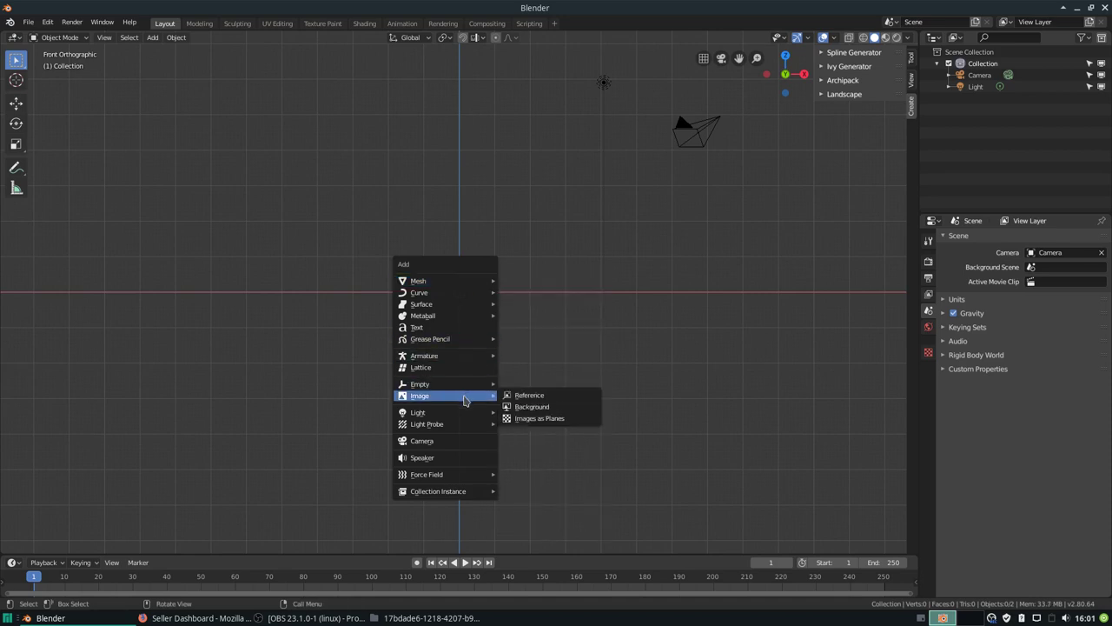
click(532, 414)
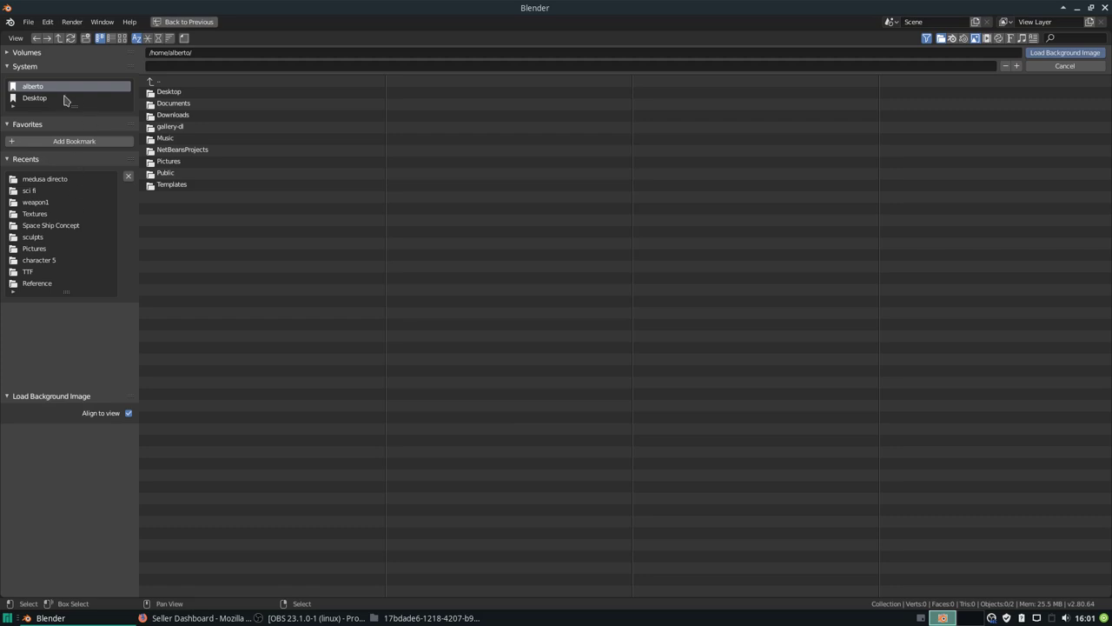
click(16, 108)
click(16, 107)
click(57, 202)
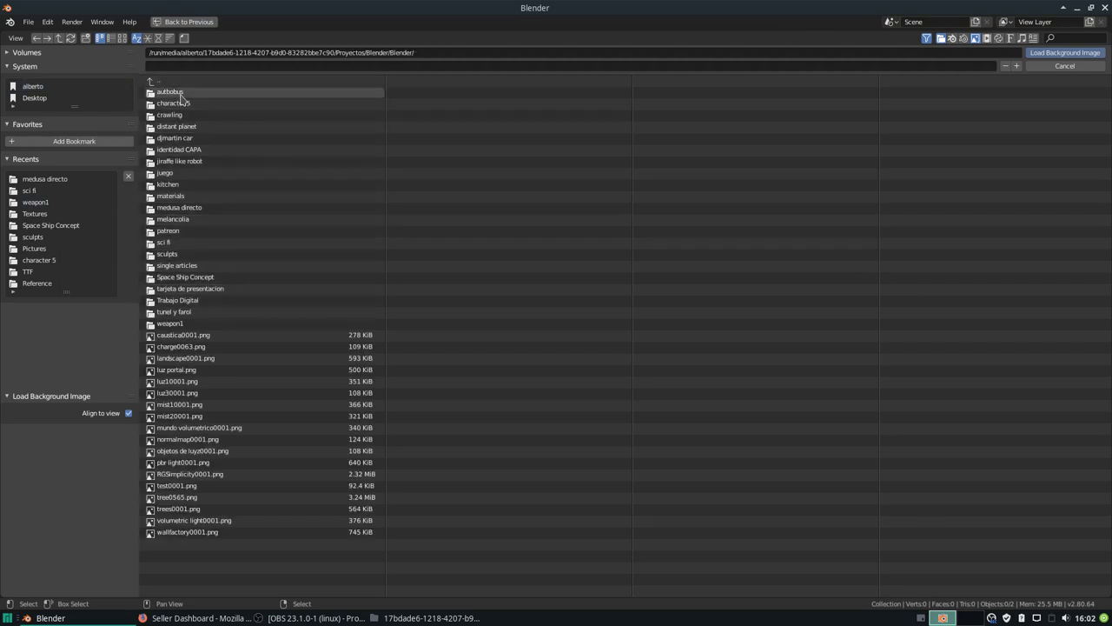
double_click(181, 96)
click(172, 92)
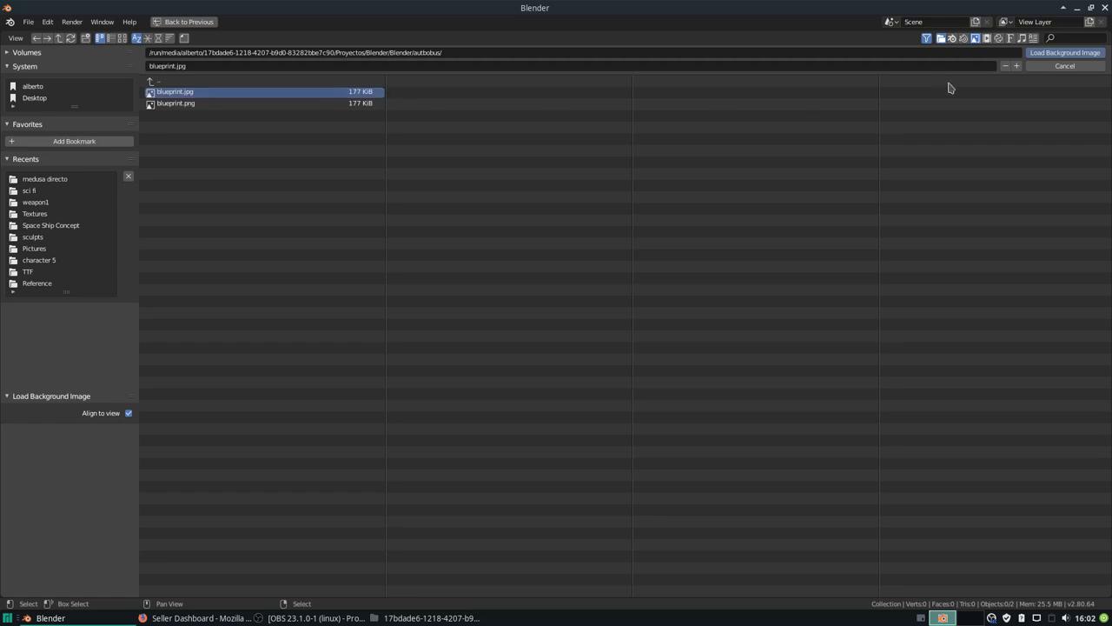
click(1043, 54)
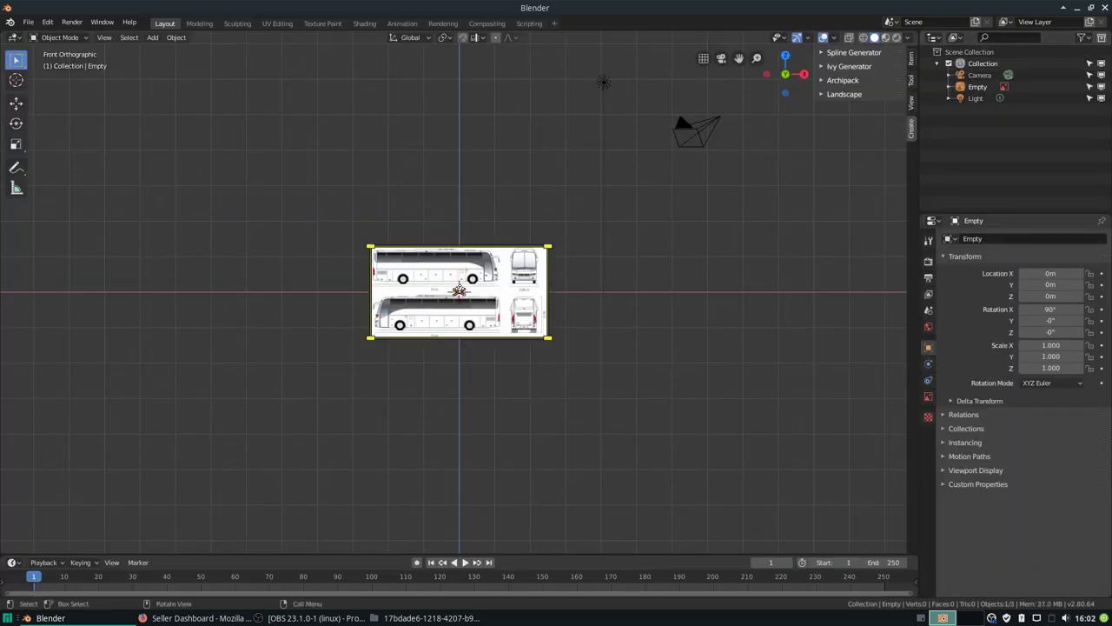
scroll(459, 291, up, 2)
scroll(459, 291, up, 2)
scroll(459, 291, up, 1)
scroll(459, 291, down, 2)
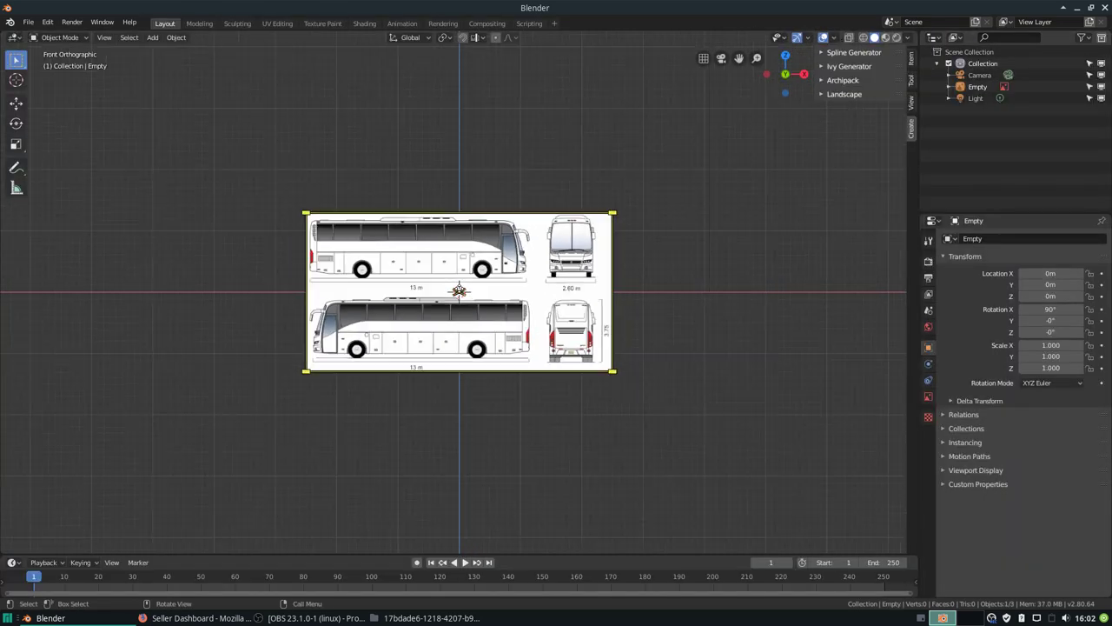
scroll(459, 291, up, 4)
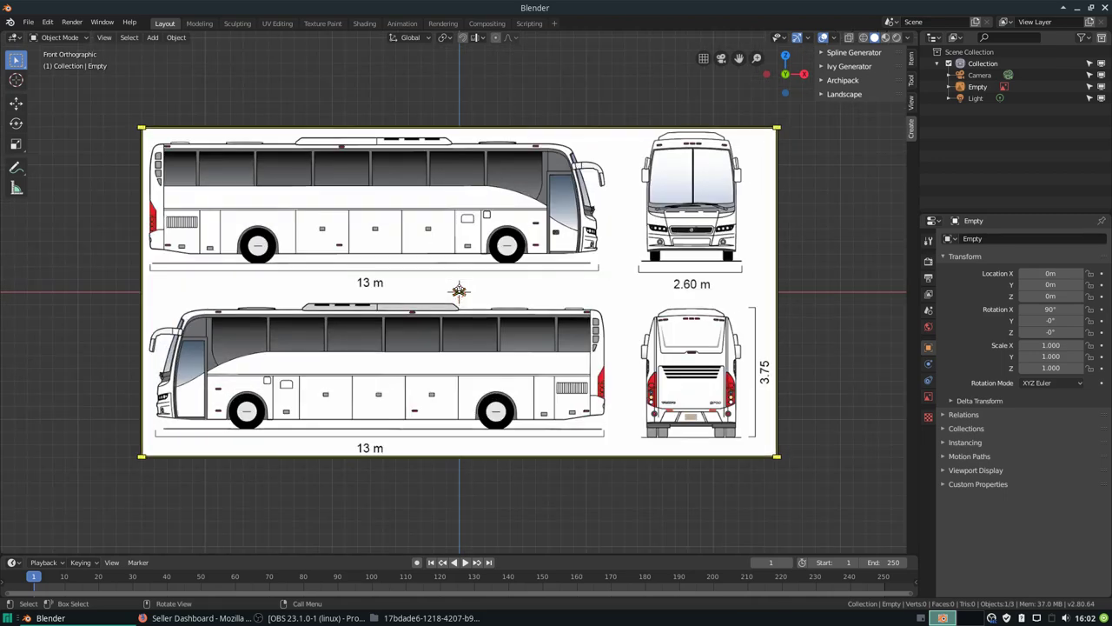
scroll(459, 291, down, 1)
scroll(459, 291, up, 1)
scroll(459, 291, up, 1)
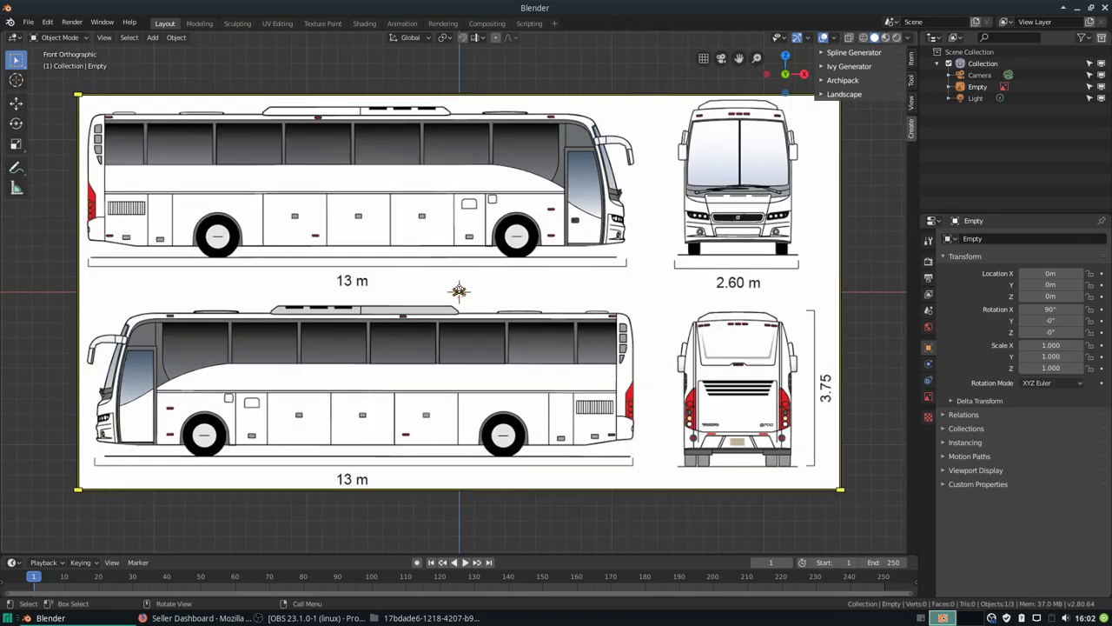
scroll(459, 291, down, 2)
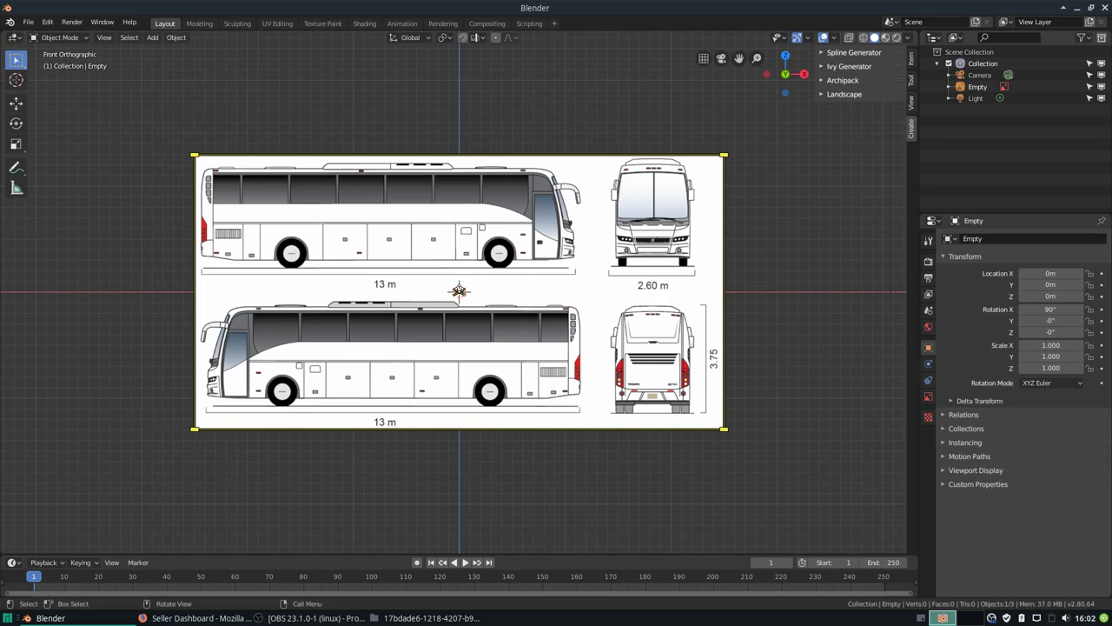
key(alt+a)
click(459, 290)
key(alt+a)
click(461, 291)
key(alt+a)
click(466, 286)
key(alt+a)
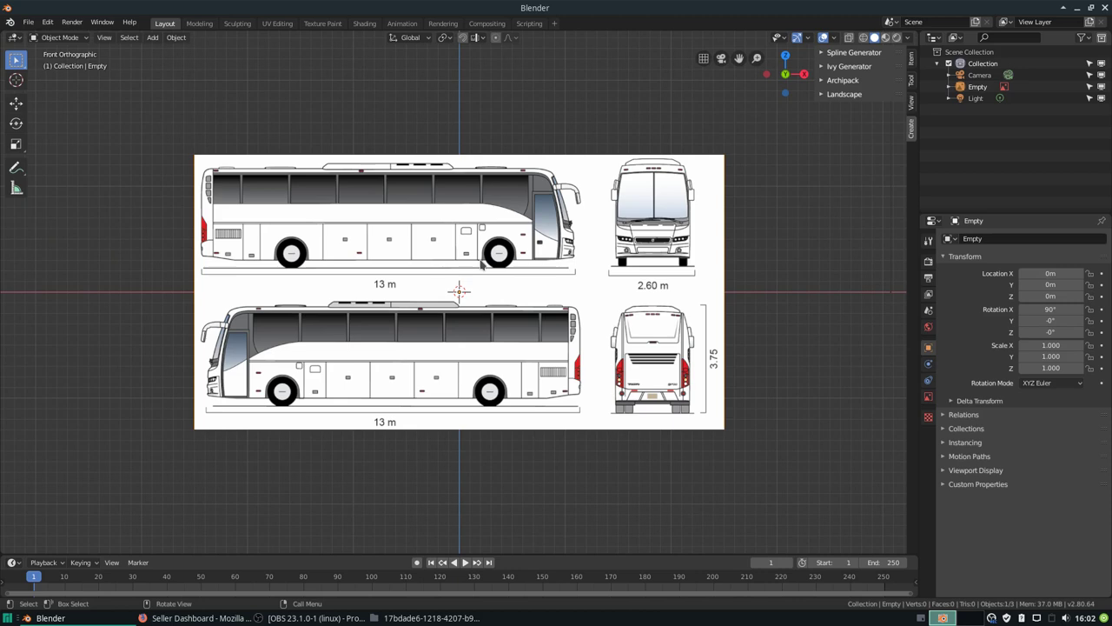
click(459, 292)
key(alt+a)
- Select the blueprint image, try a move and cancel it, then deselect it
right_click(558, 233)
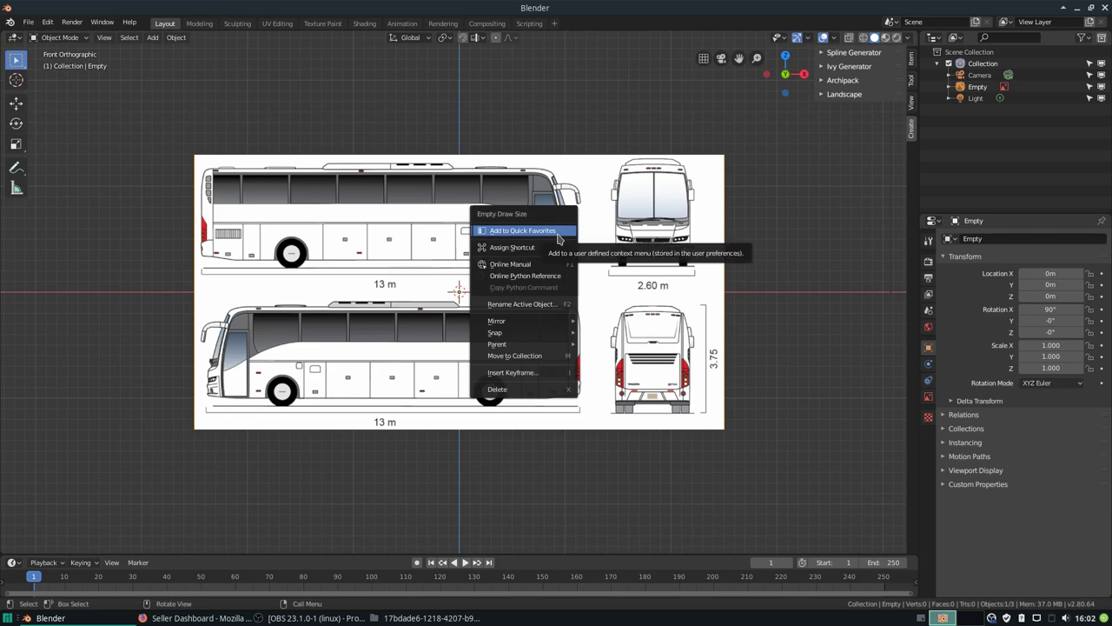
click(457, 292)
key(g)
right_click(457, 292)
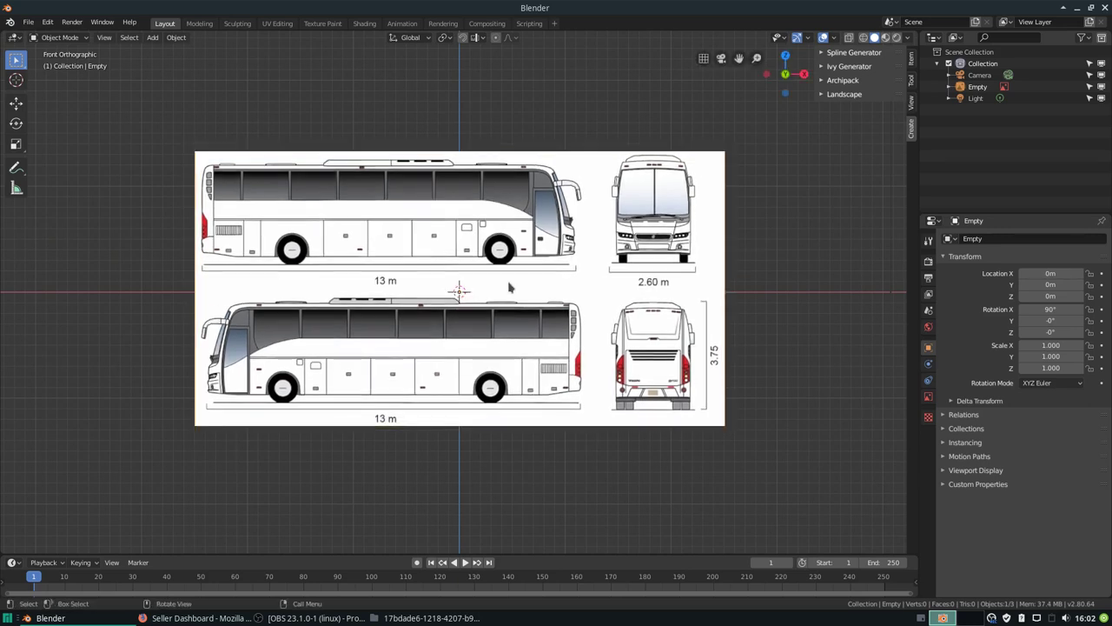
click(461, 287)
right_click(461, 290)
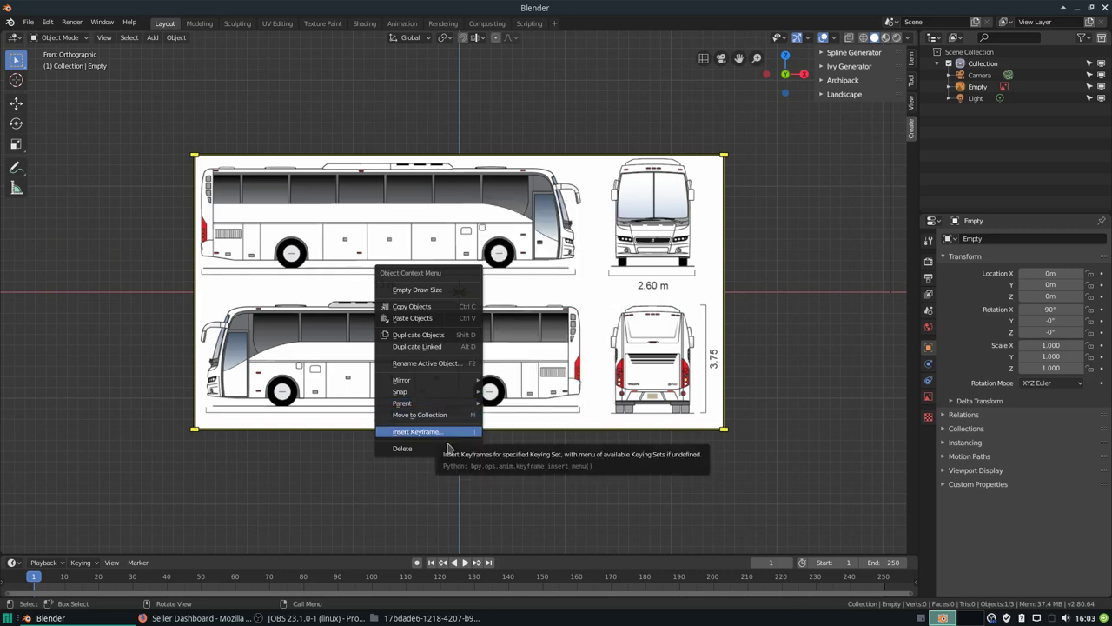
click(598, 278)
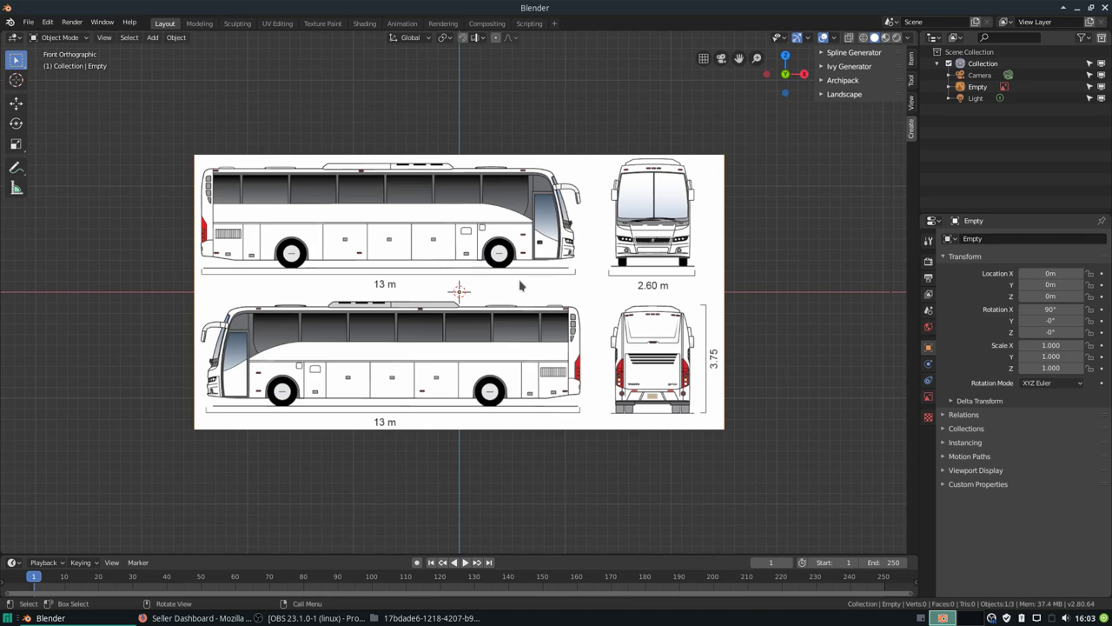
- Zoom on the blueprint and show the sidebar's View tab with View Lock and 3D Cursor panels
right_click(550, 209)
scroll(479, 235, up, 3)
scroll(480, 236, down, 3)
scroll(480, 239, up, 3)
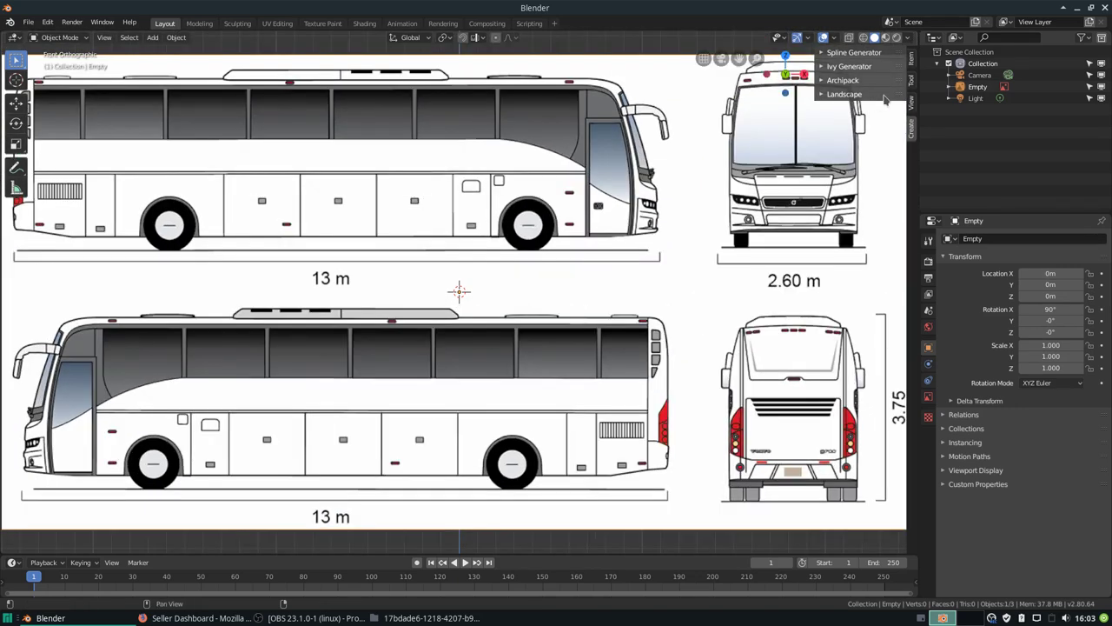
click(910, 103)
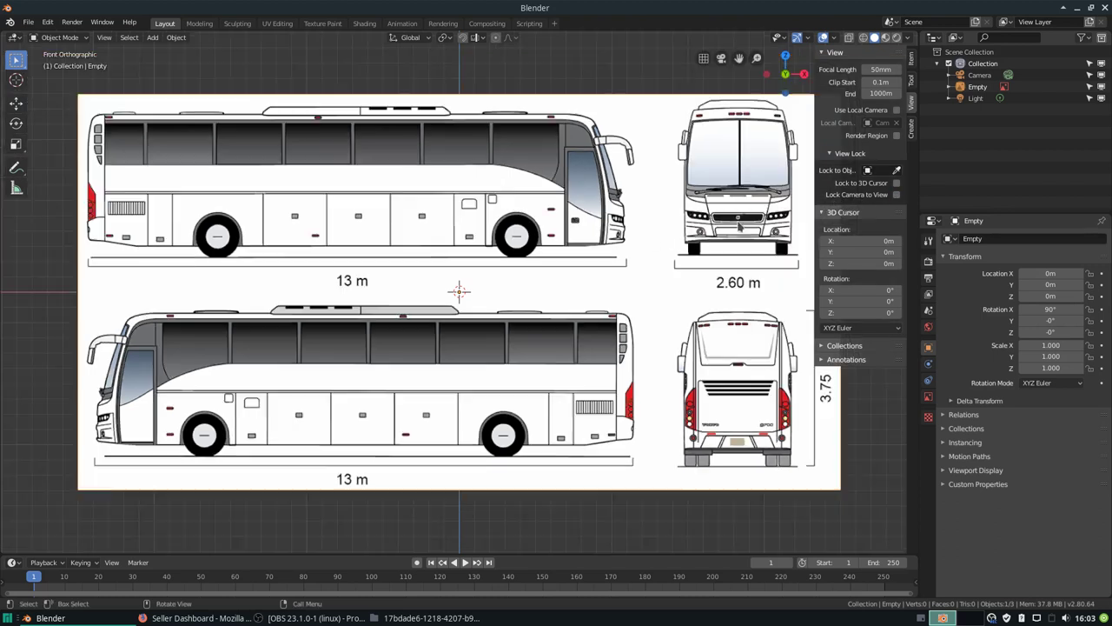
scroll(665, 209, down, 3)
click(897, 194)
mouse_move(539, 261)
middle_down()
mouse_move(548, 210)
mouse_move(535, 242)
middle_up()
key(KP_0)
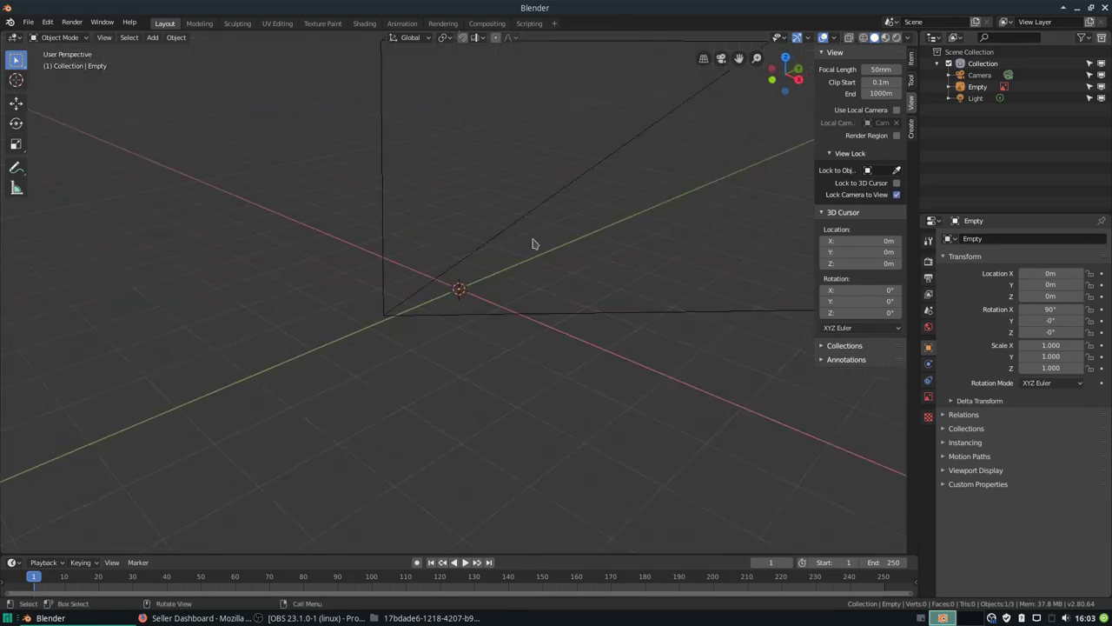
key(KP_0)
key(KP_1)
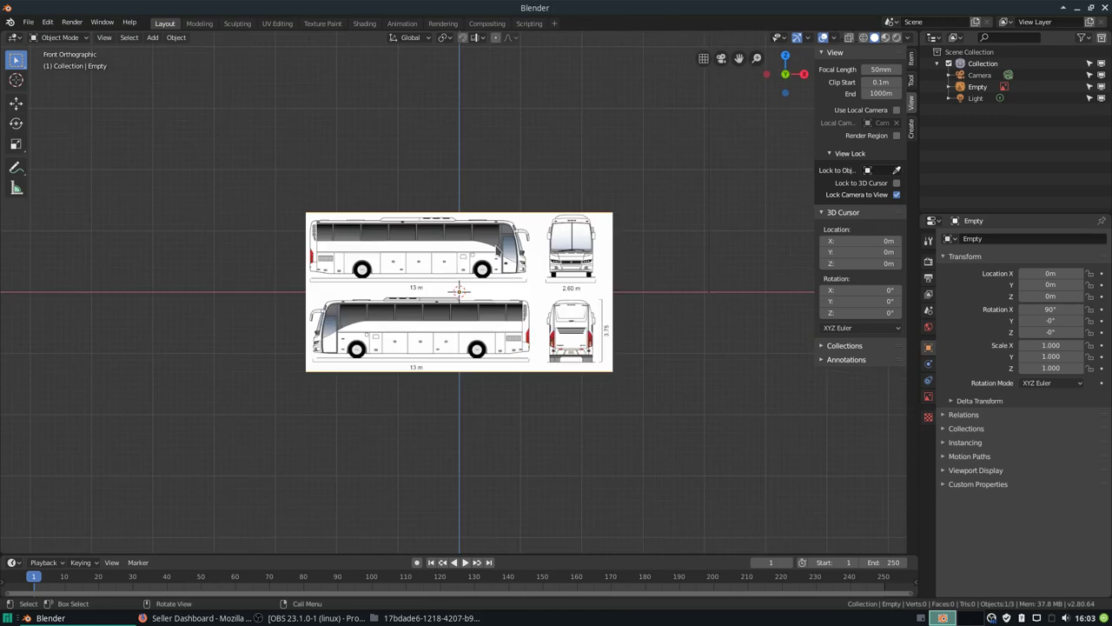
scroll(522, 244, up, 5)
click(896, 195)
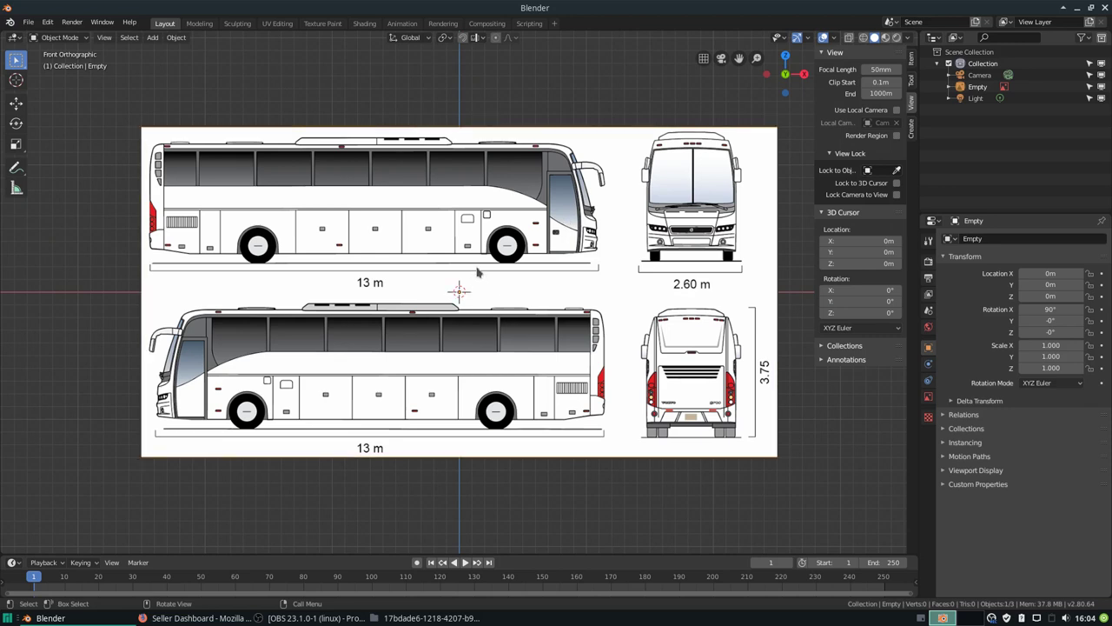
- Select the bus reference image and undo an accidental move
click(459, 291)
key(g)
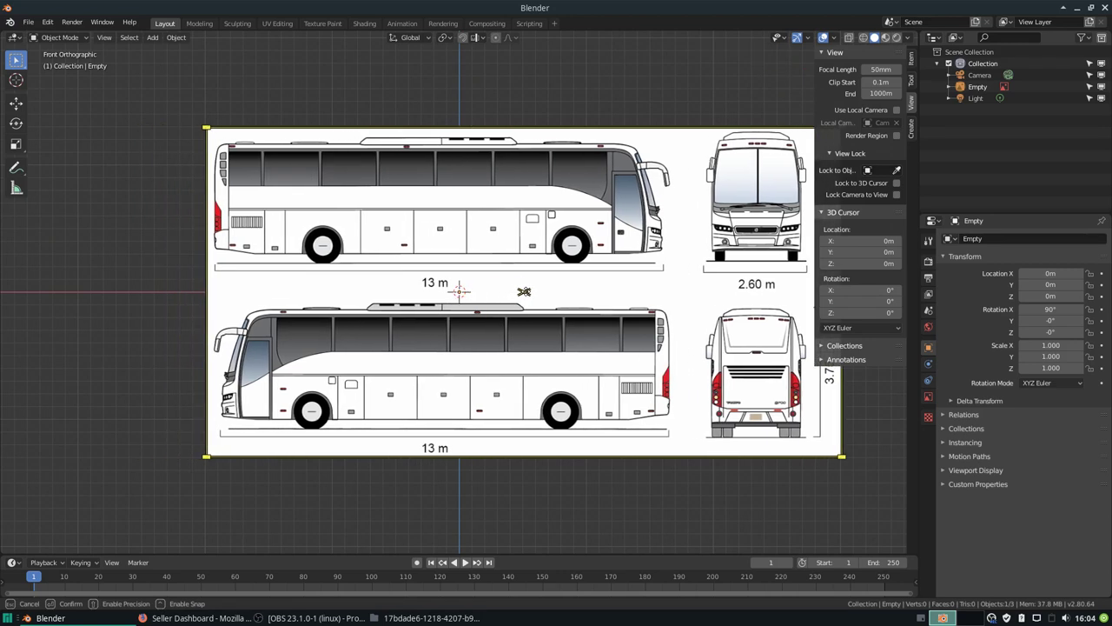
click(525, 296)
key(ctrl+z)
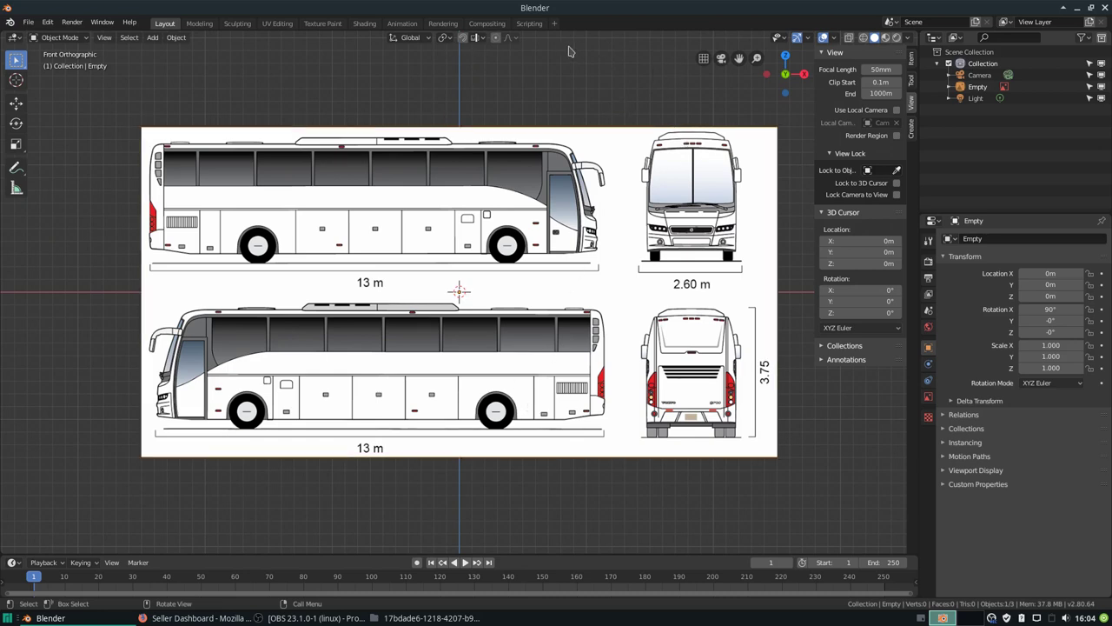
- Enable Absolute Grid Snap in the snapping options, cancelling a trial move
click(475, 39)
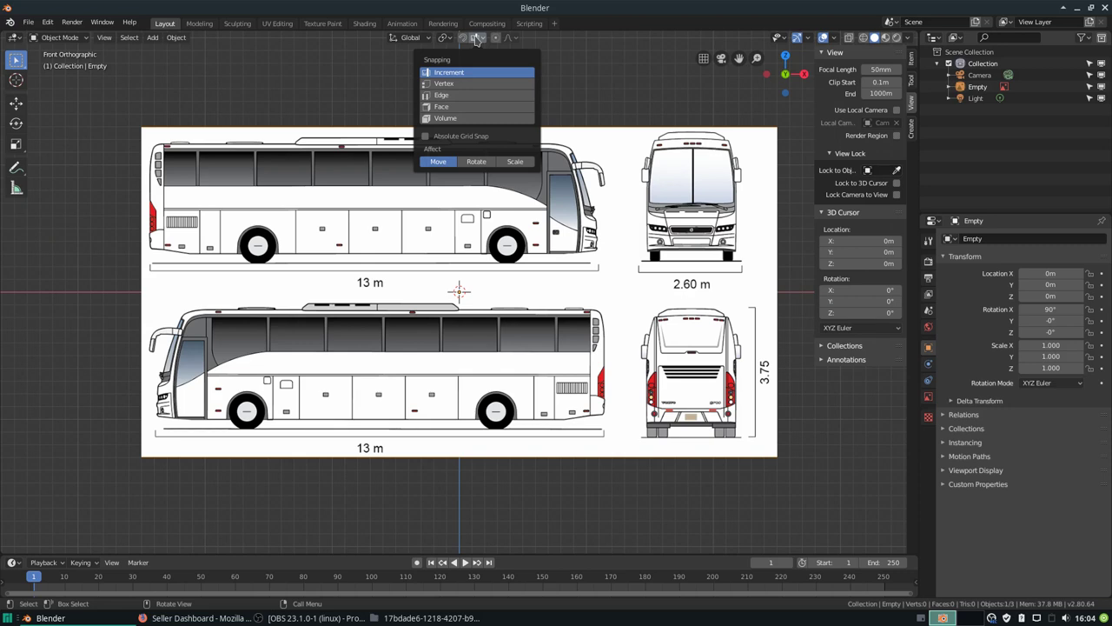
click(425, 136)
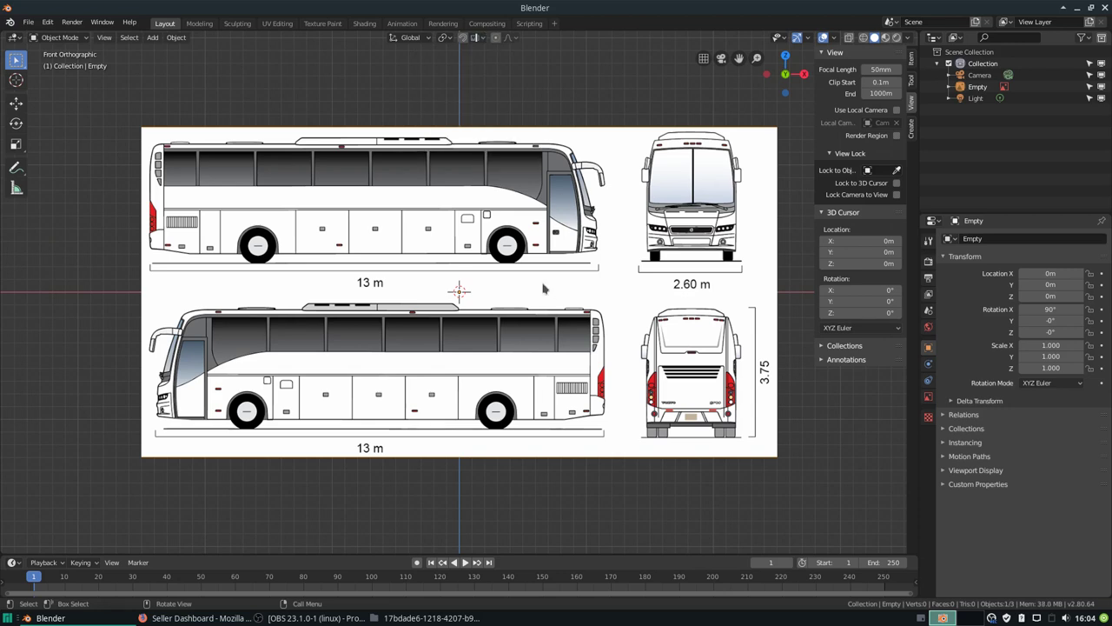
key(g)
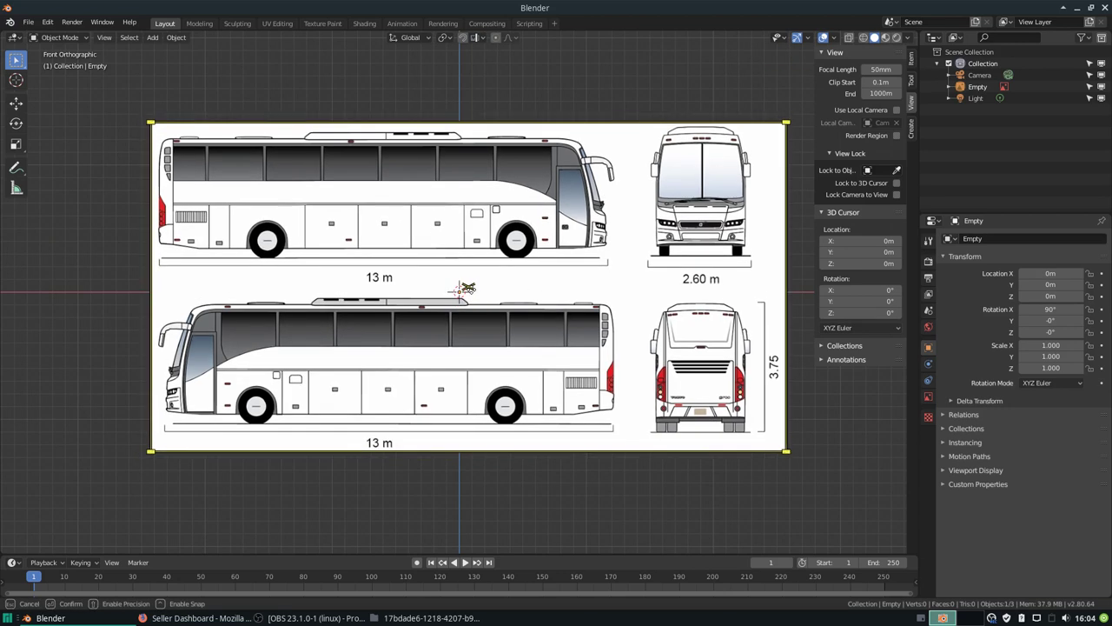
right_click(469, 292)
- Turn snapping on and move the reference image to a snapped position
click(462, 37)
key(g)
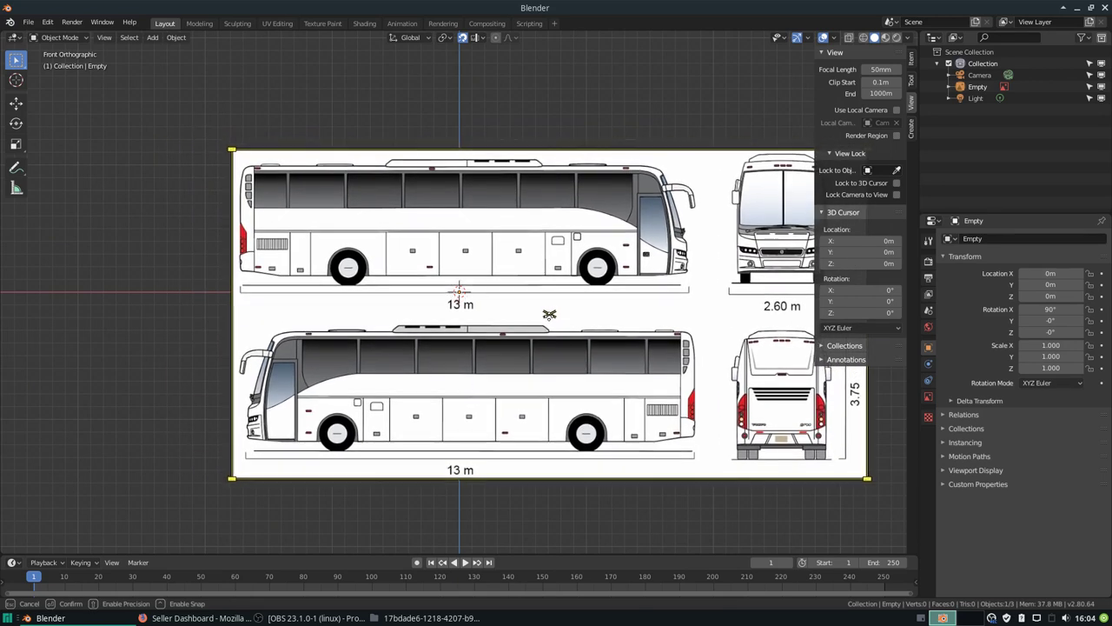
click(549, 312)
scroll(548, 304, up, 2)
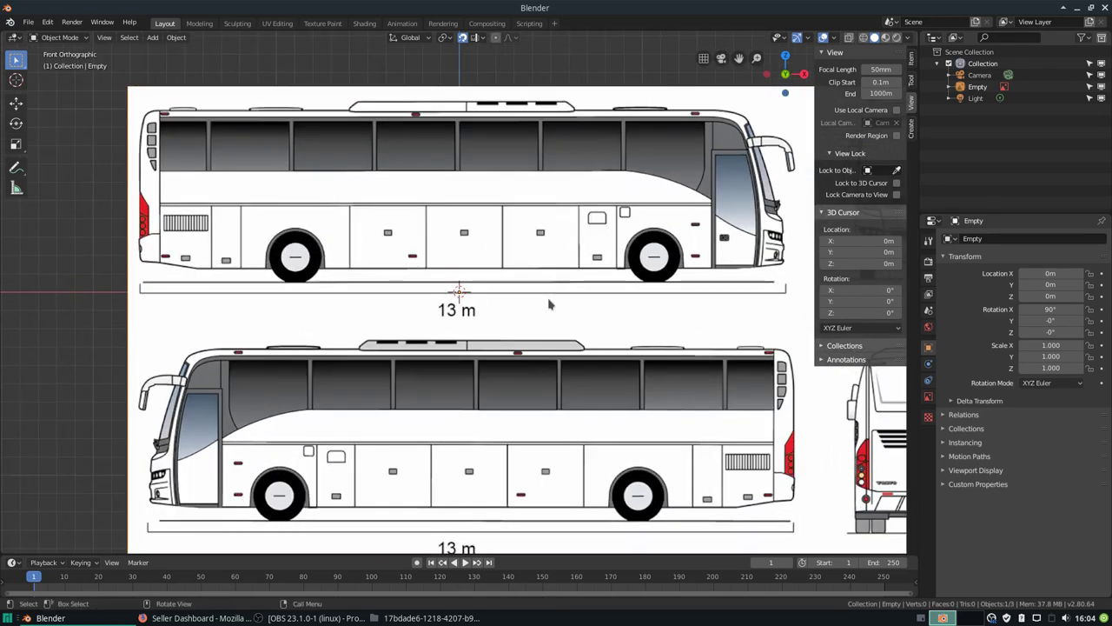
scroll(550, 304, down, 1)
- Deselect everything and return from perspective to Front Orthographic view
click(460, 120)
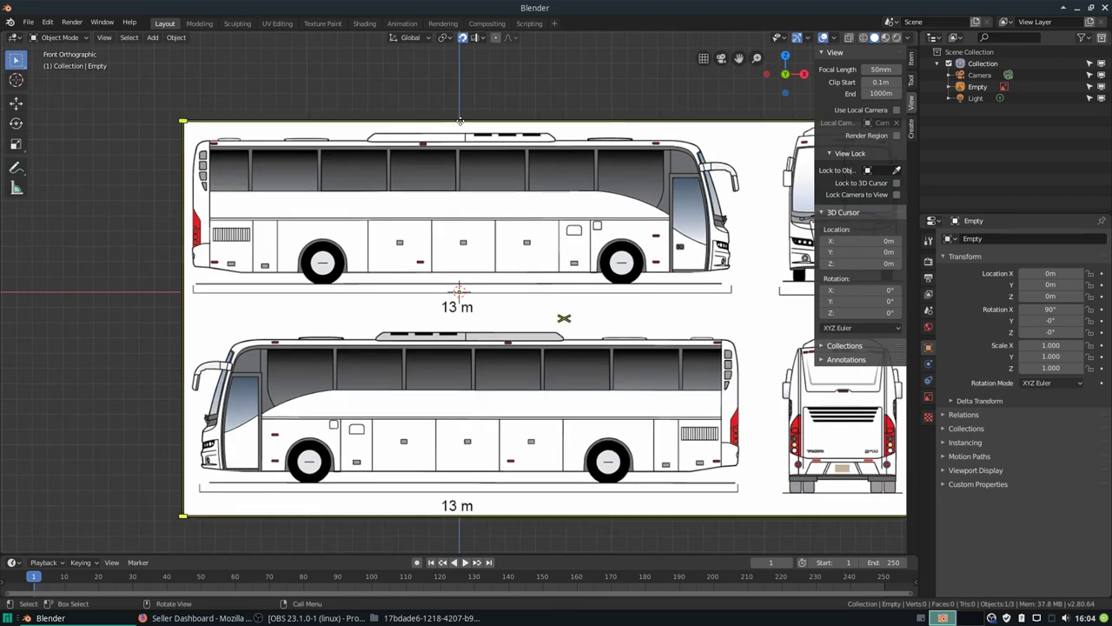
key(alt+a)
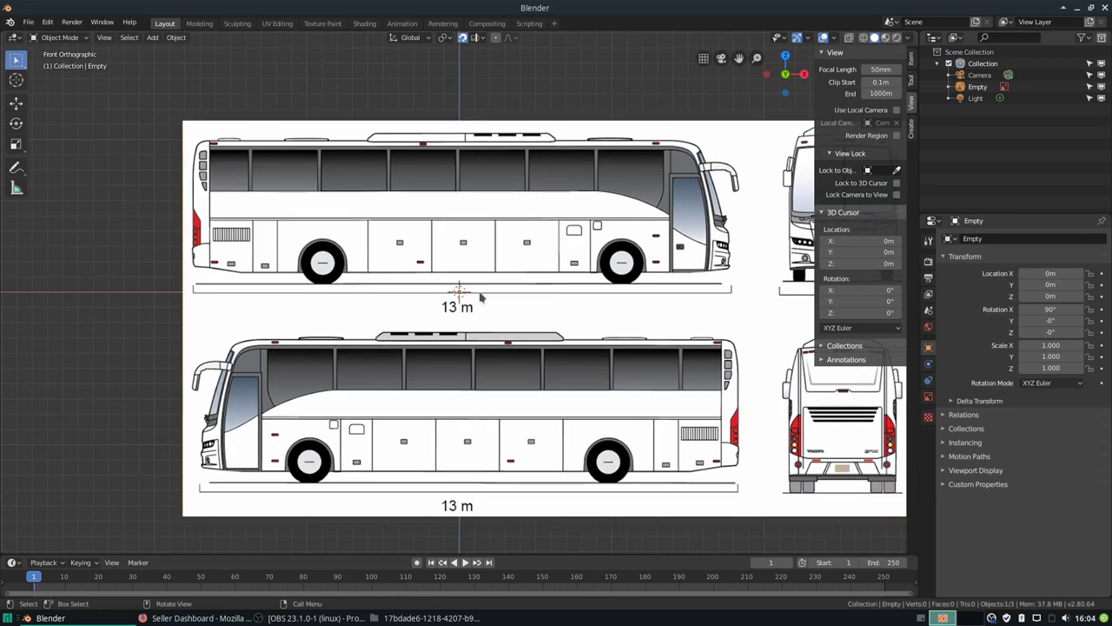
key(KP_5)
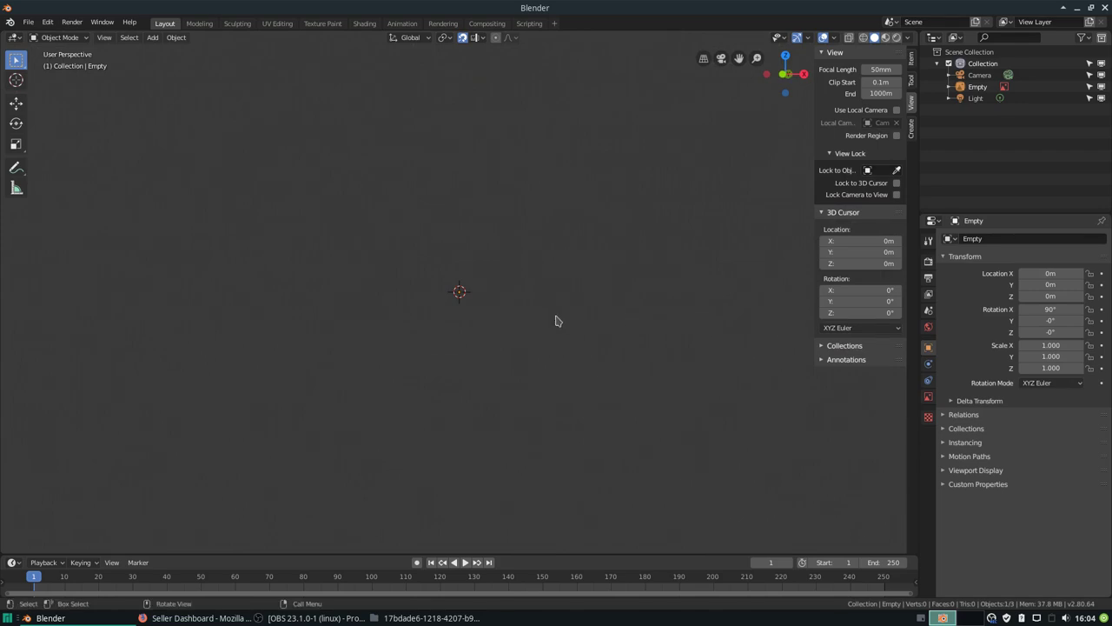
key(KP_1)
- Zoom, pan and orbit around the bus drawing, ending back in front orthographic view
scroll(539, 304, down, 4)
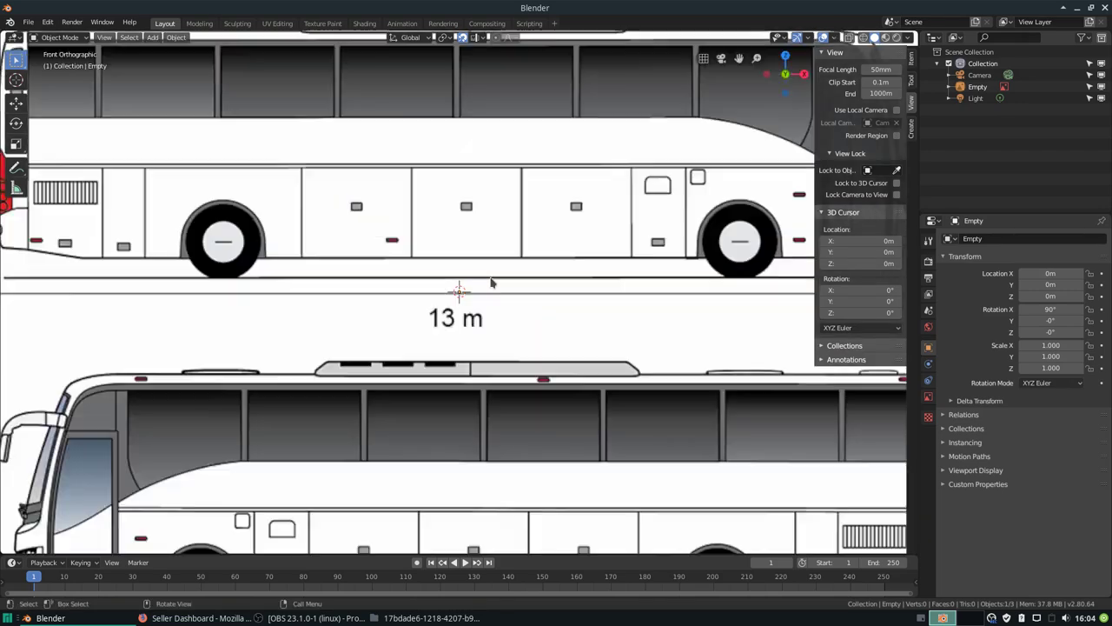
scroll(487, 284, down, 4)
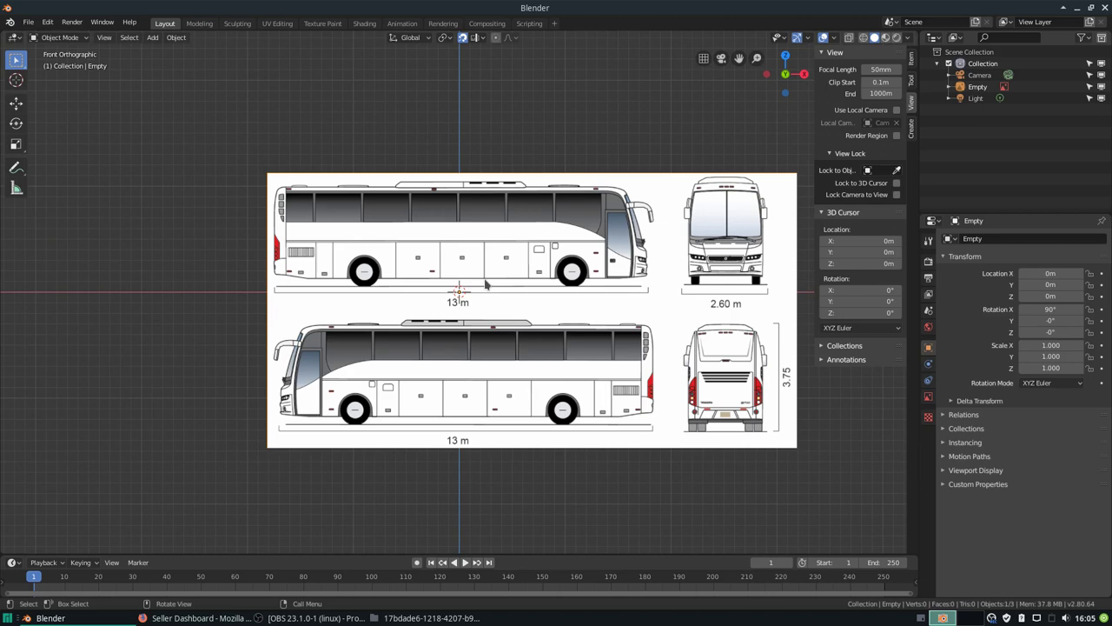
scroll(485, 283, up, 1)
scroll(408, 300, up, 3)
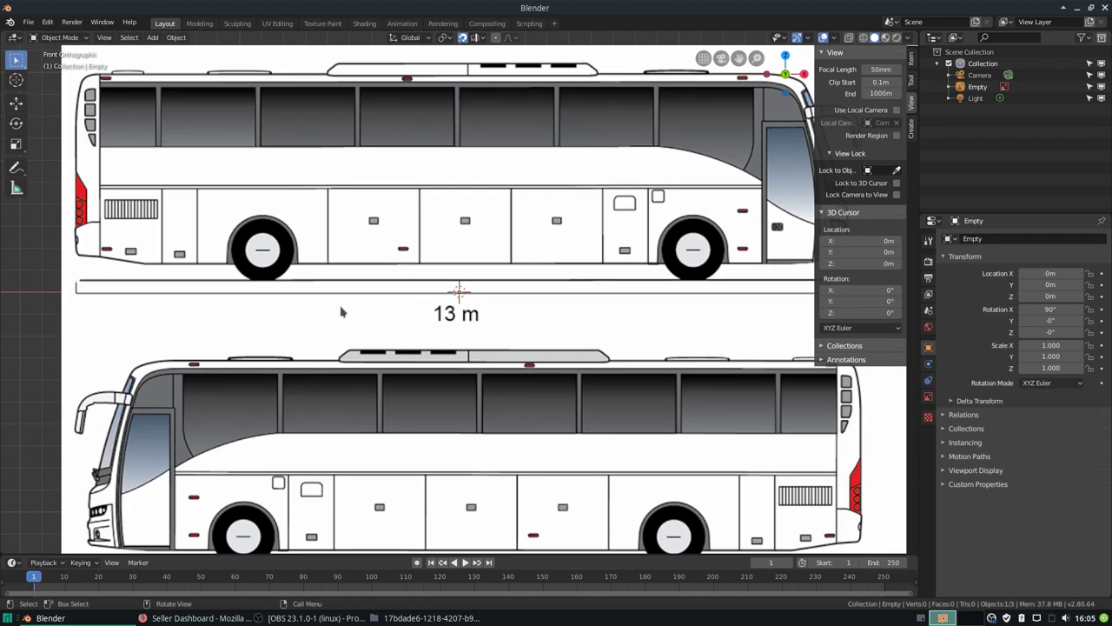
mouse_move(373, 287)
shift+middle_down()
mouse_move(572, 334)
mouse_move(504, 323)
shift+middle_up()
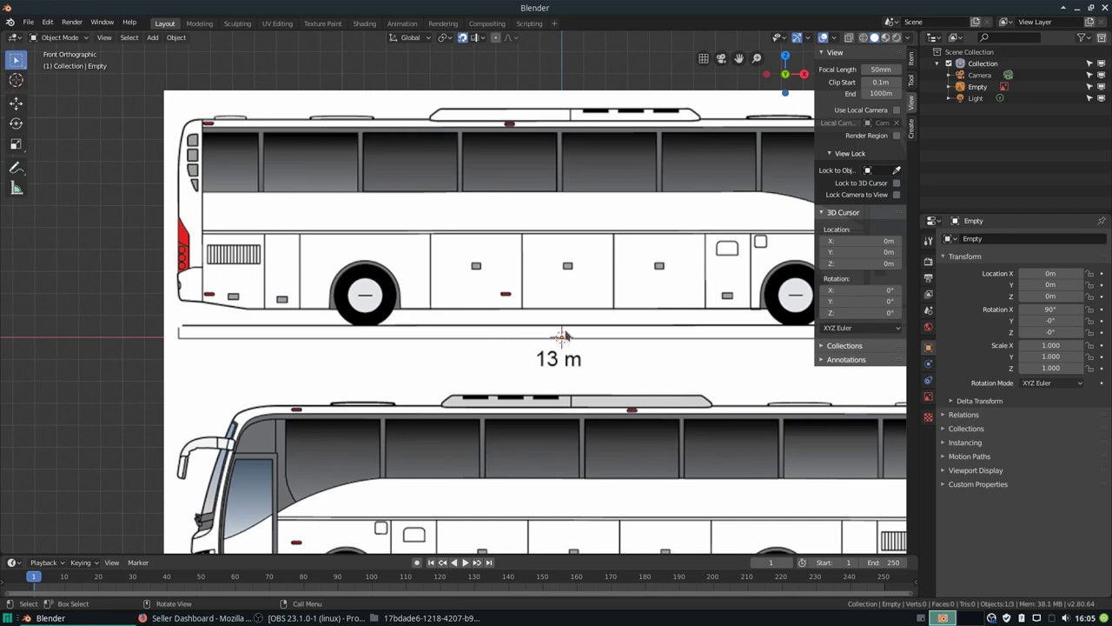
key(Up)
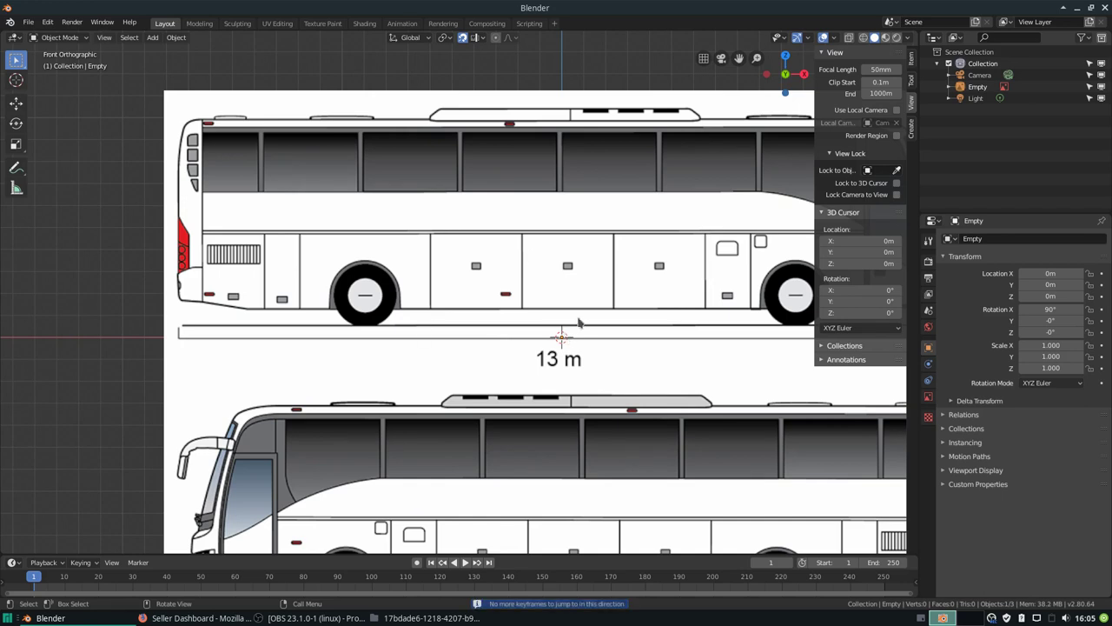
scroll(610, 320, down, 5)
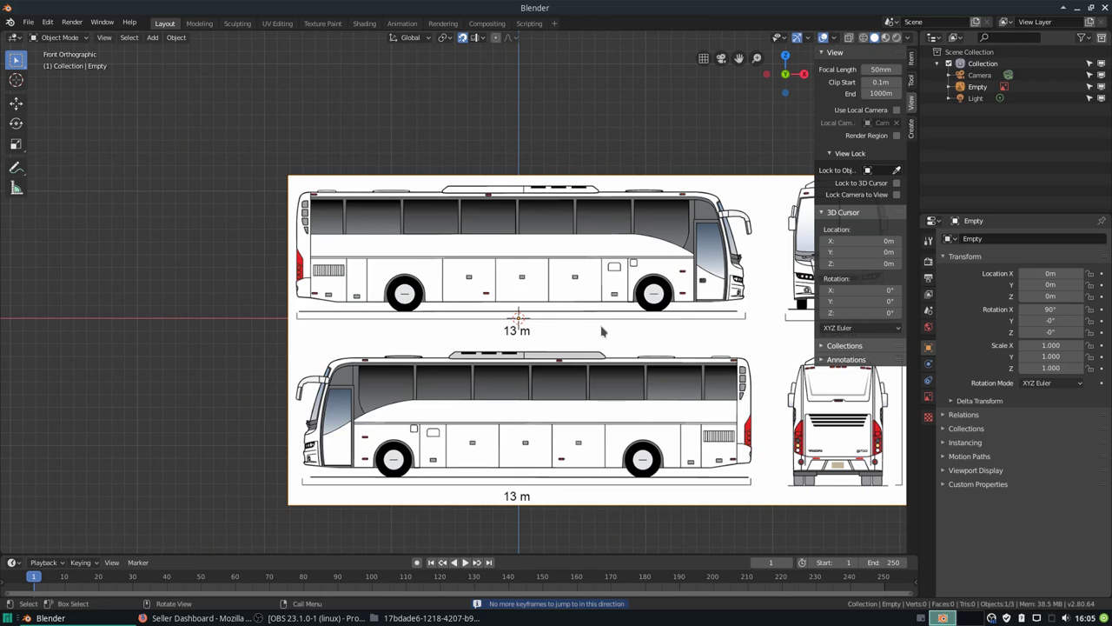
mouse_move(731, 323)
middle_down()
mouse_move(684, 310)
mouse_move(502, 315)
middle_up()
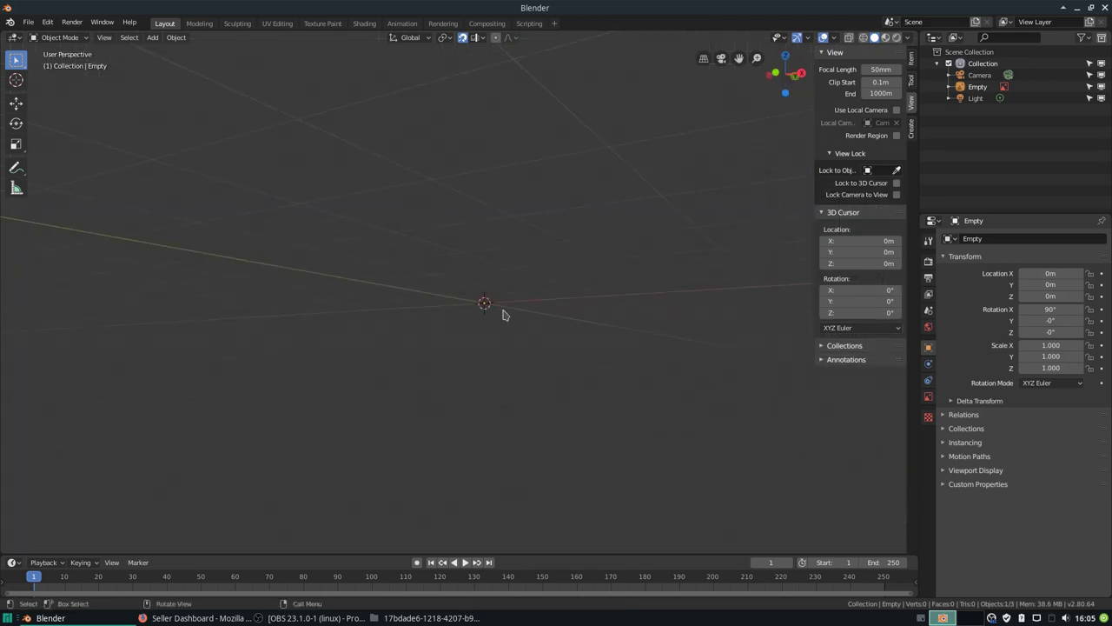
key(KP_1)
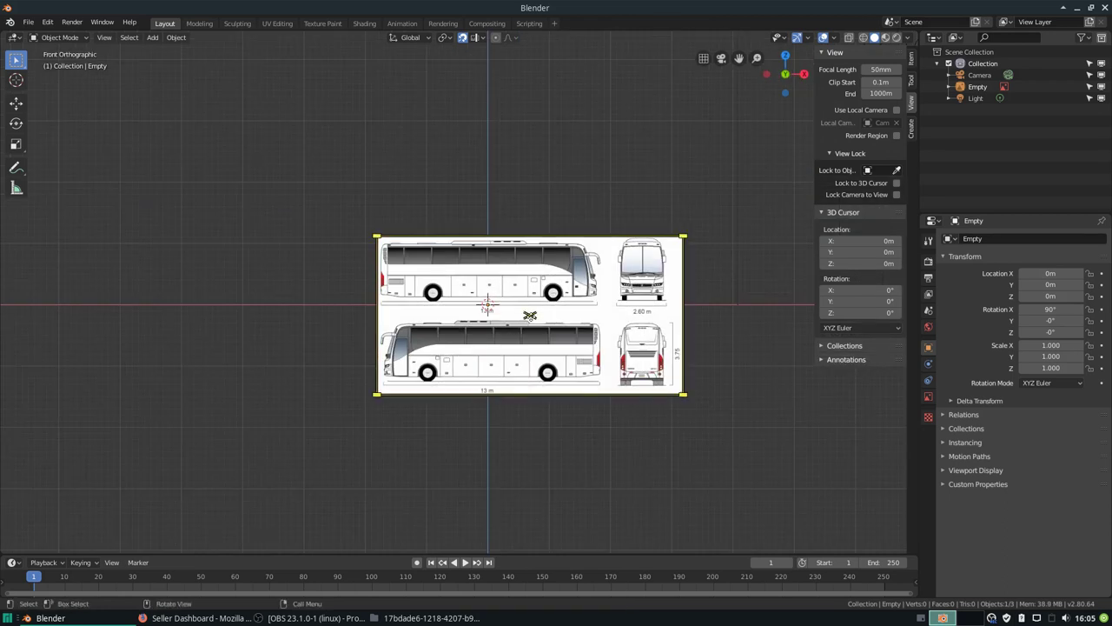
scroll(529, 315, up, 4)
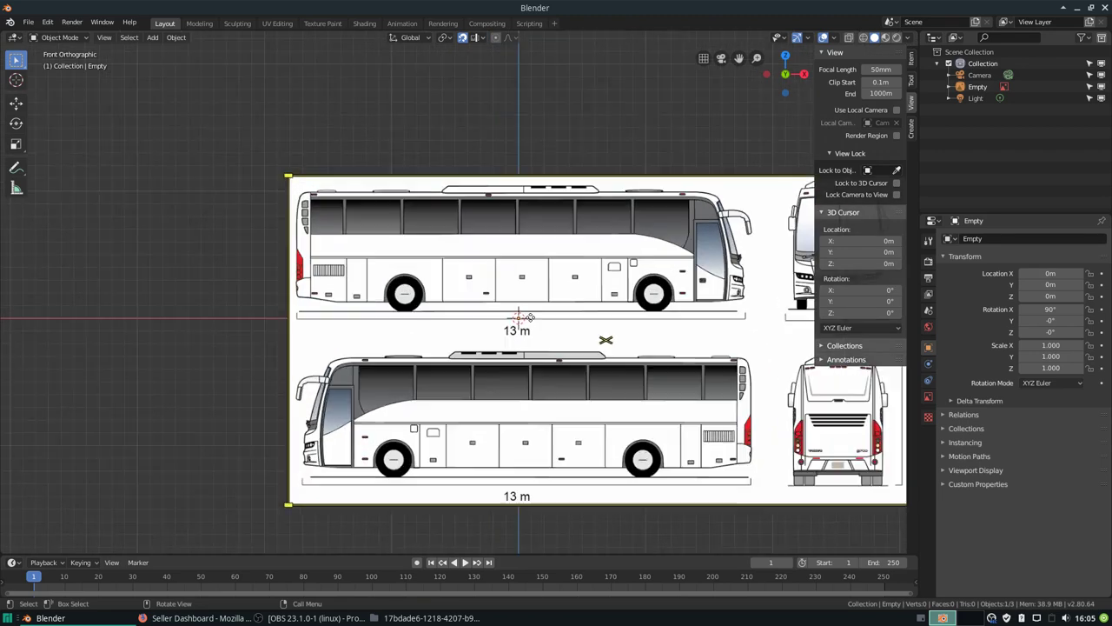
scroll(529, 314, up, 3)
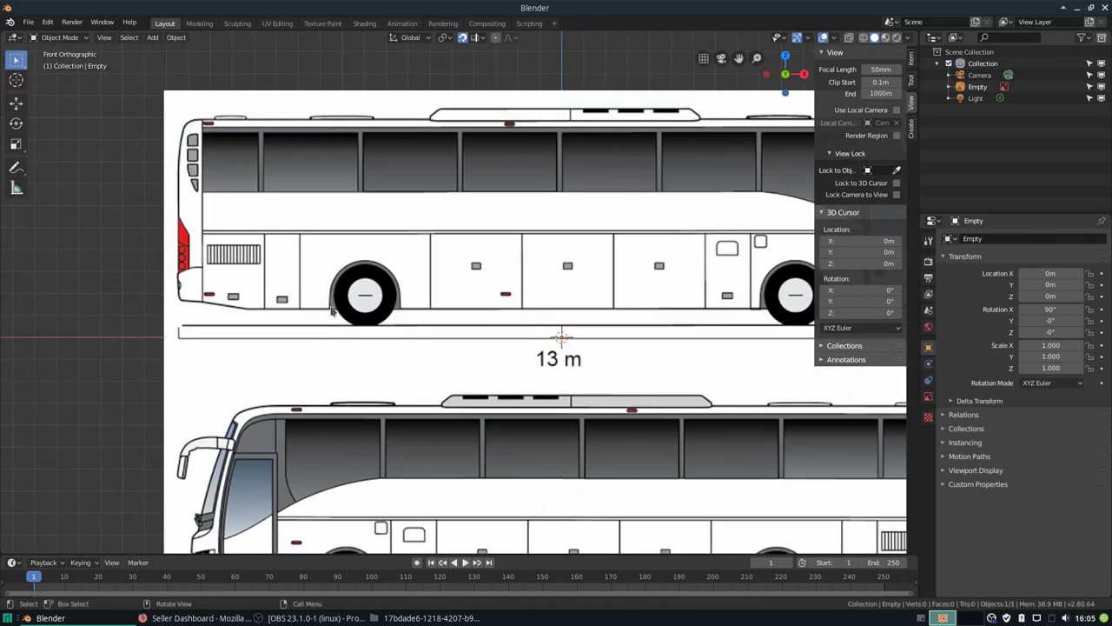
- Move the reference image to a new position, then cancel a scaling attempt
key(g)
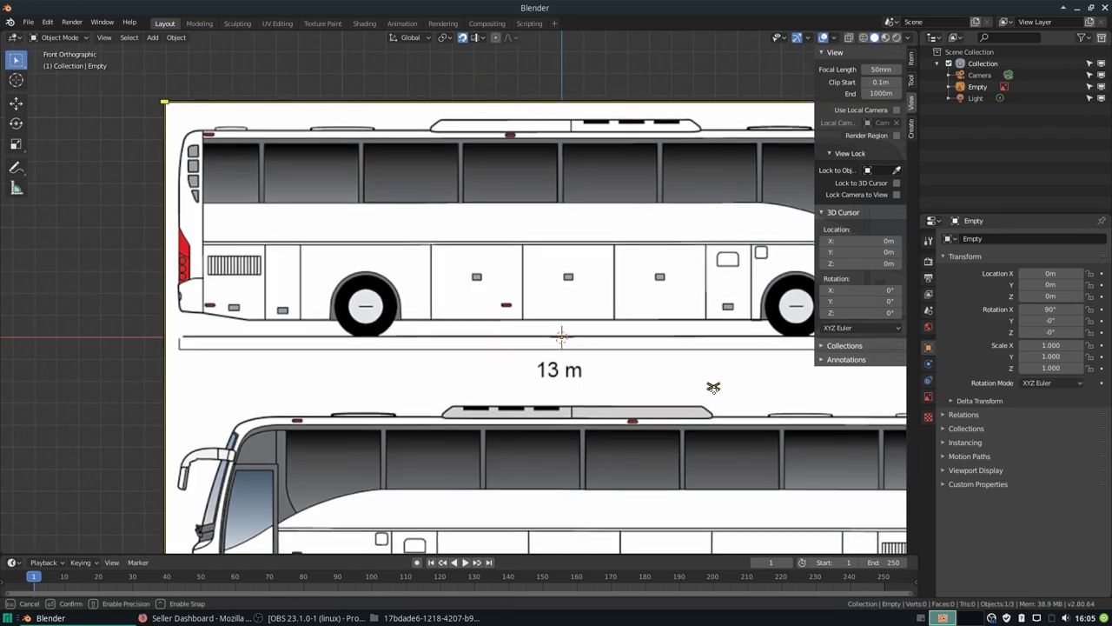
click(712, 387)
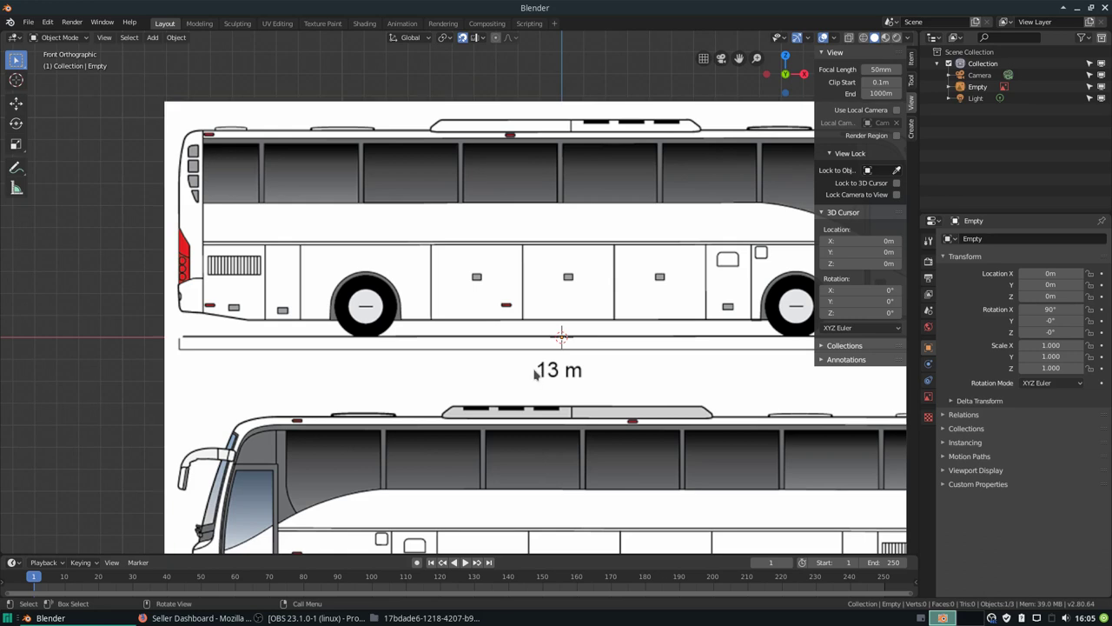
scroll(534, 372, down, 4)
scroll(535, 372, down, 1)
key(s)
key(Escape)
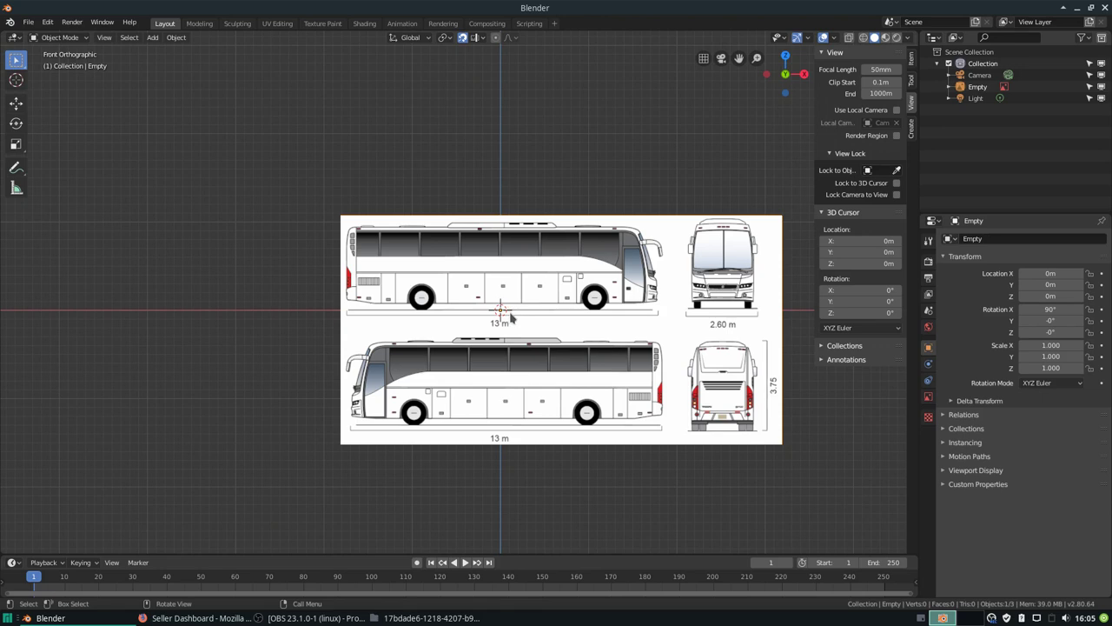
- Nudge the blueprint image slightly left and down, then zoom to inspect it
mouse_move(562, 327)
drag(562, 330, 341, 324)
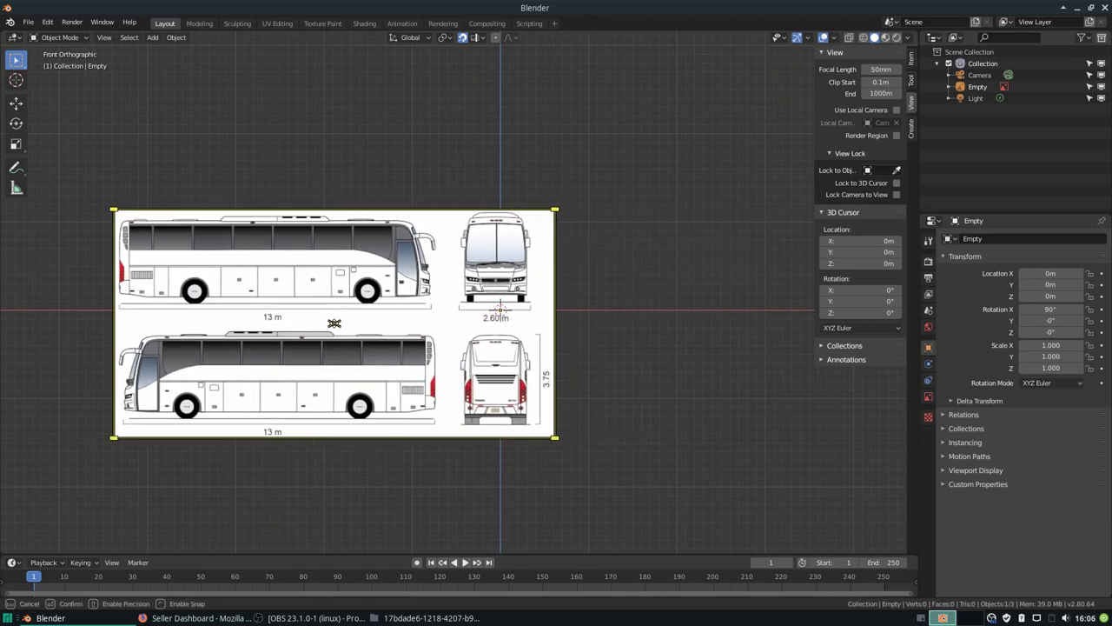
drag(340, 323, 332, 328)
click(330, 332)
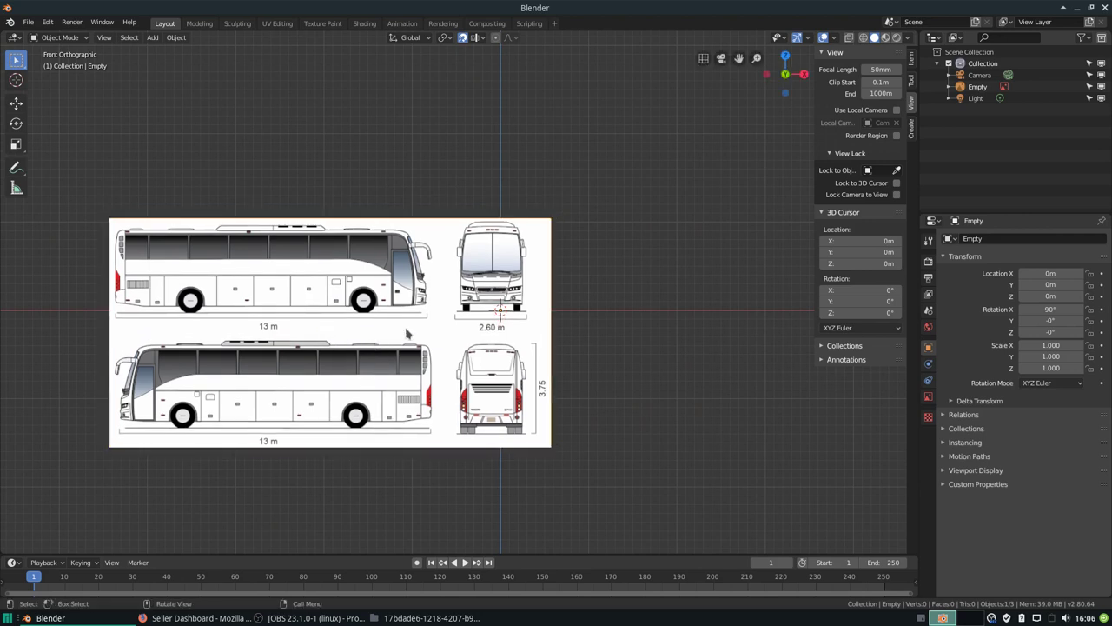
scroll(409, 334, up, 3)
scroll(264, 352, up, 2)
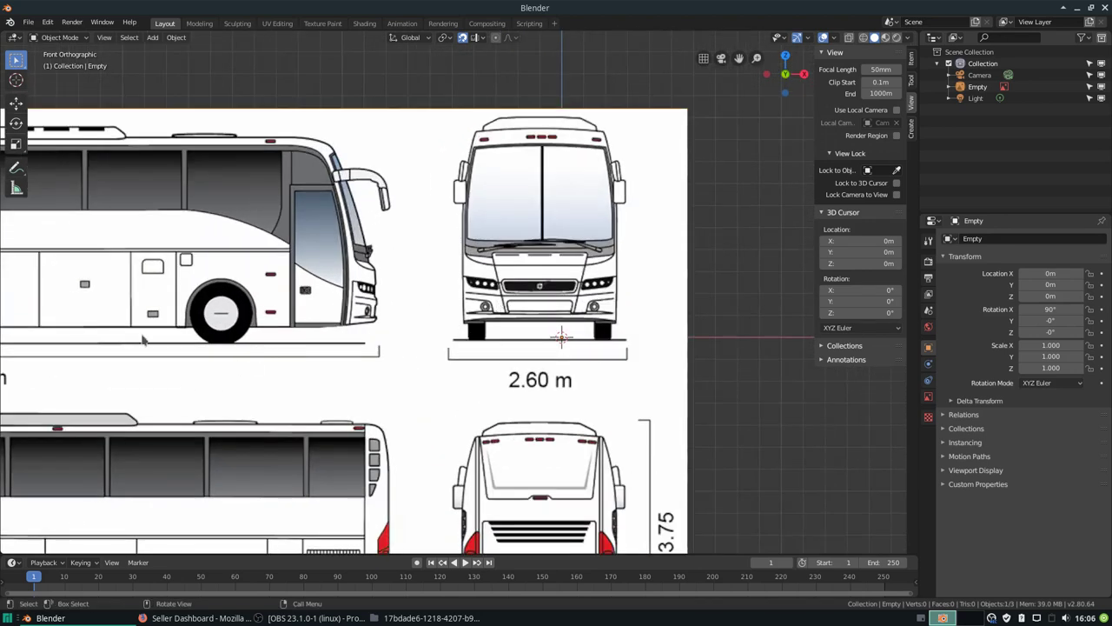
ctrl+scroll(209, 367, left, 4)
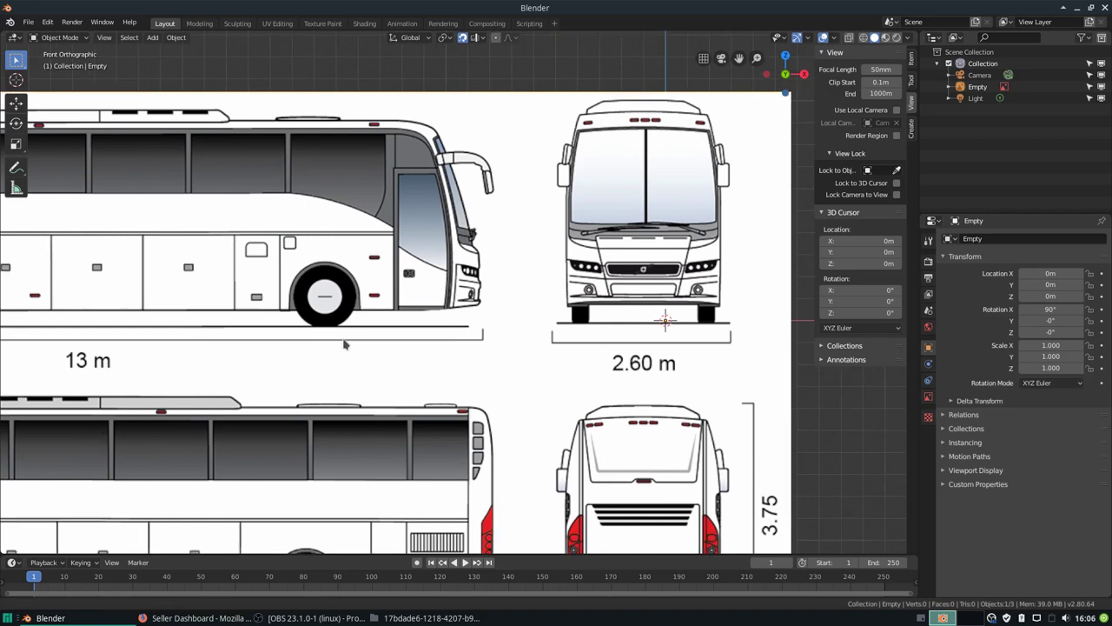
scroll(208, 480, down, 3)
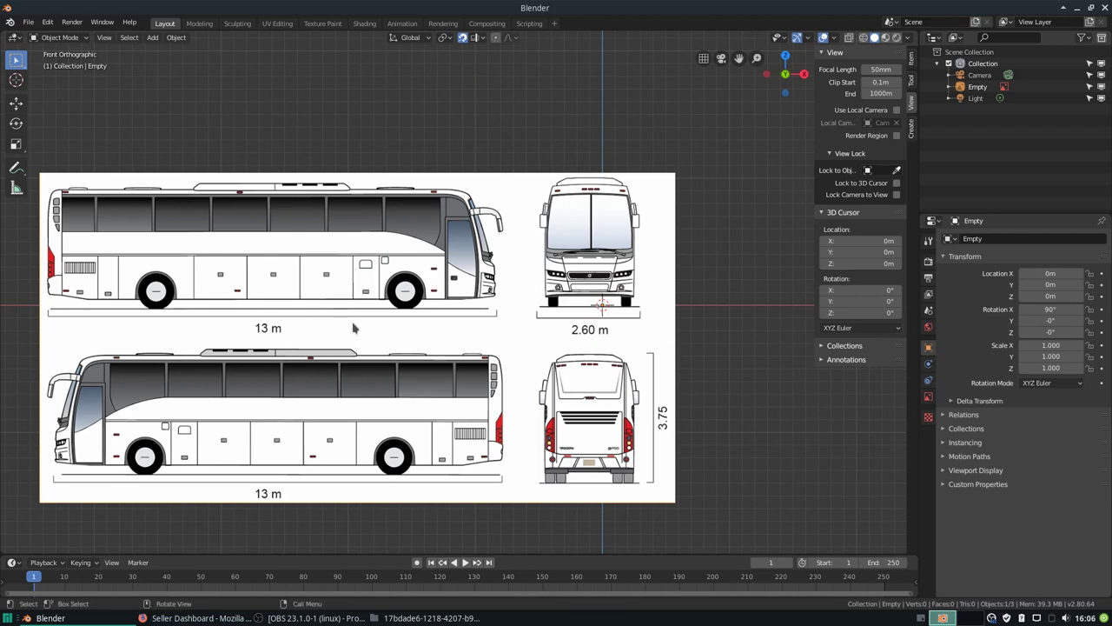
scroll(504, 250, down, 1)
scroll(491, 295, up, 2)
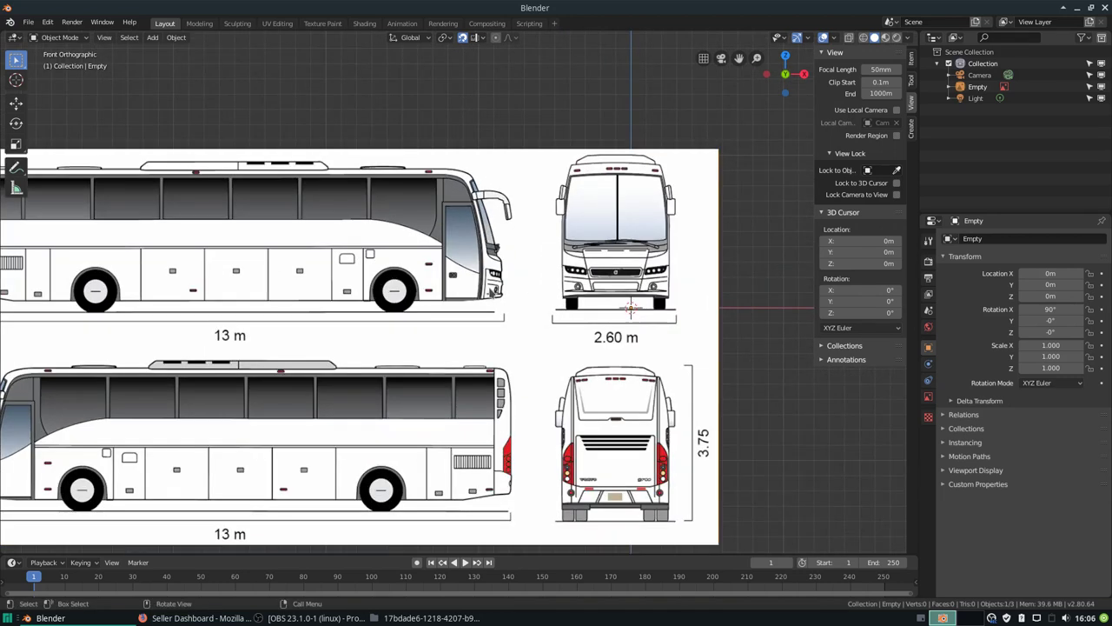
scroll(487, 300, down, 1)
scroll(482, 304, up, 1)
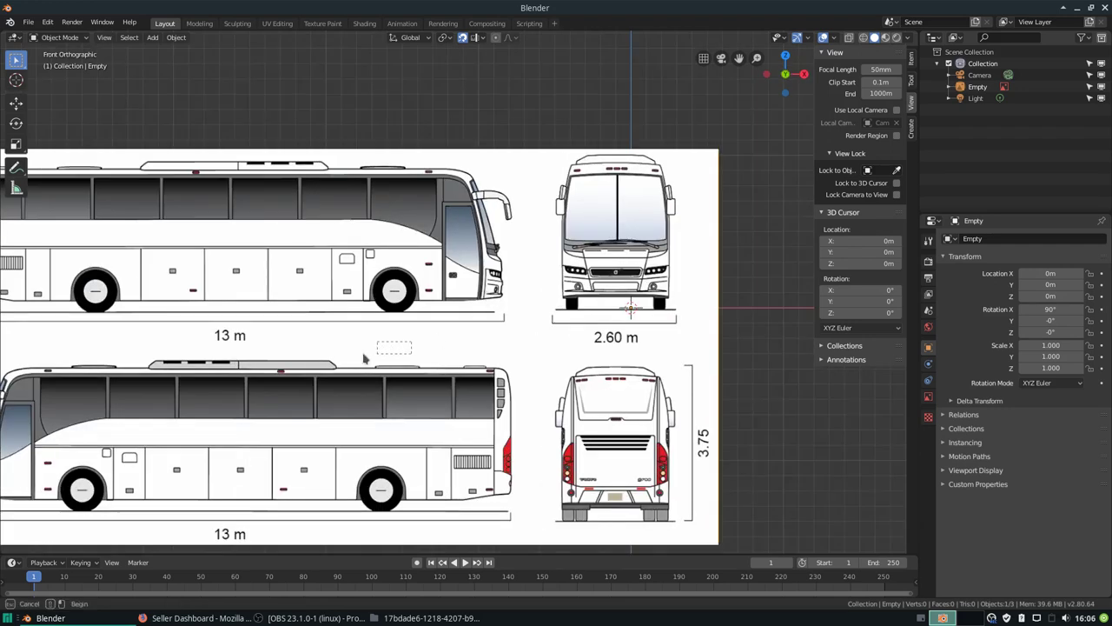
- Rescale the blueprint while keeping scale 1.000, deselect it, and pan toward the bus front drawing
click(337, 347)
key(s)
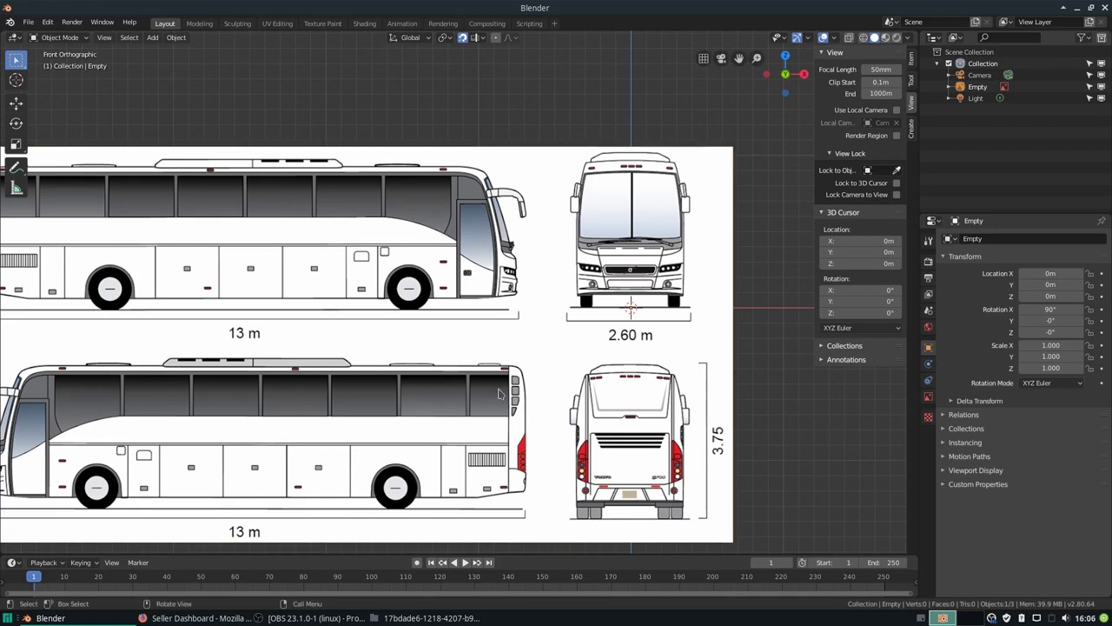
click(351, 344)
click(757, 275)
scroll(732, 272, up, 1)
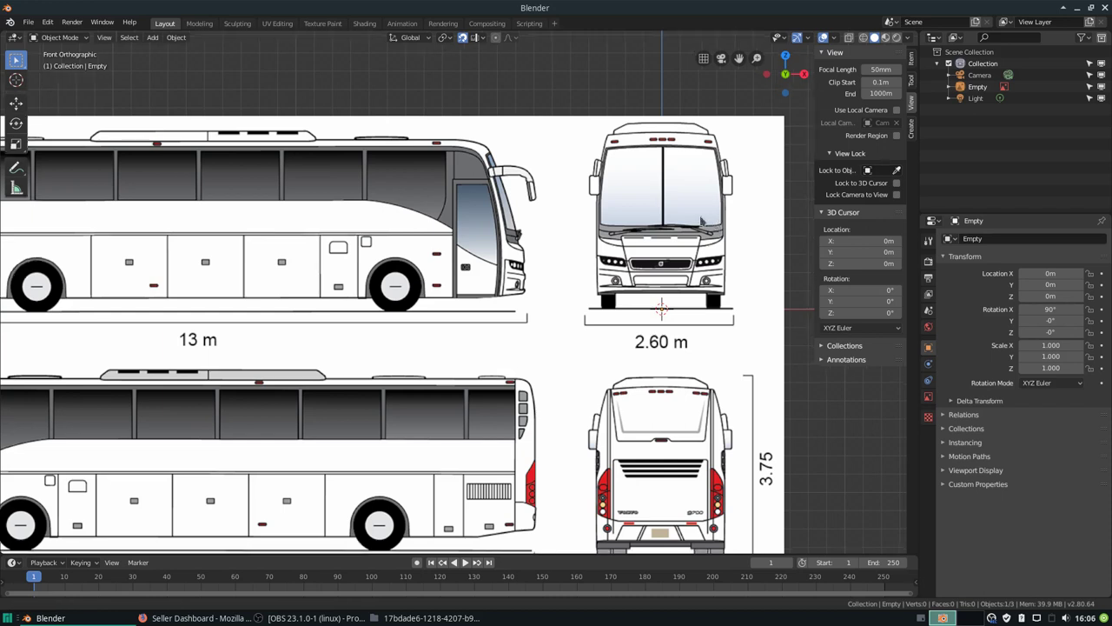
shift+middle_drag(730, 267, 585, 224)
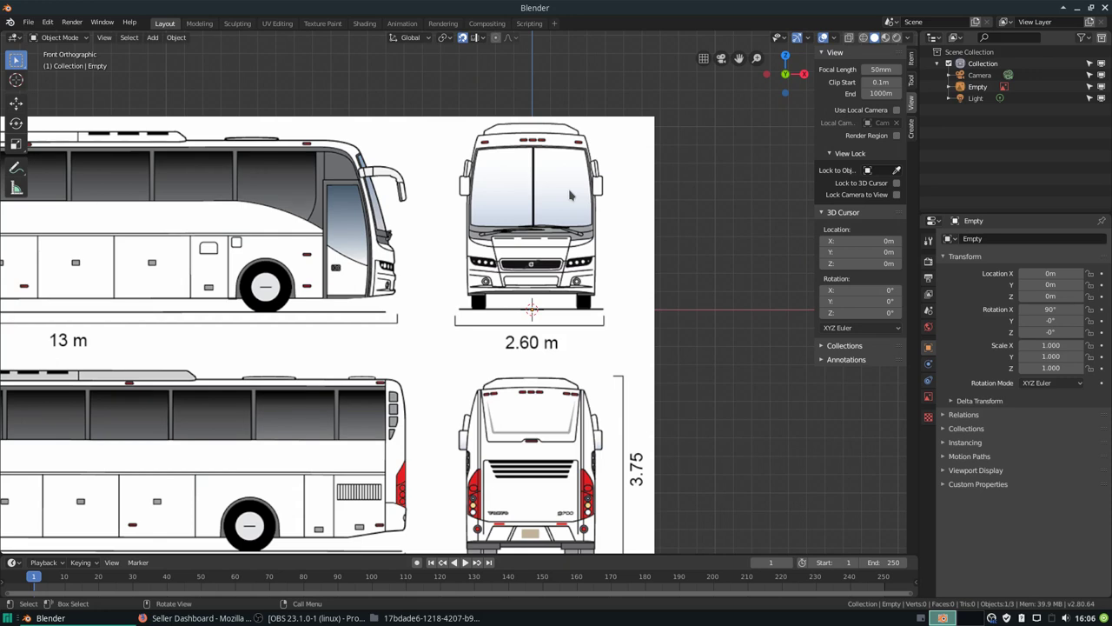
- In the right side view, add blueprint.jpg as a second Background image, Empty.001
key(KP_3)
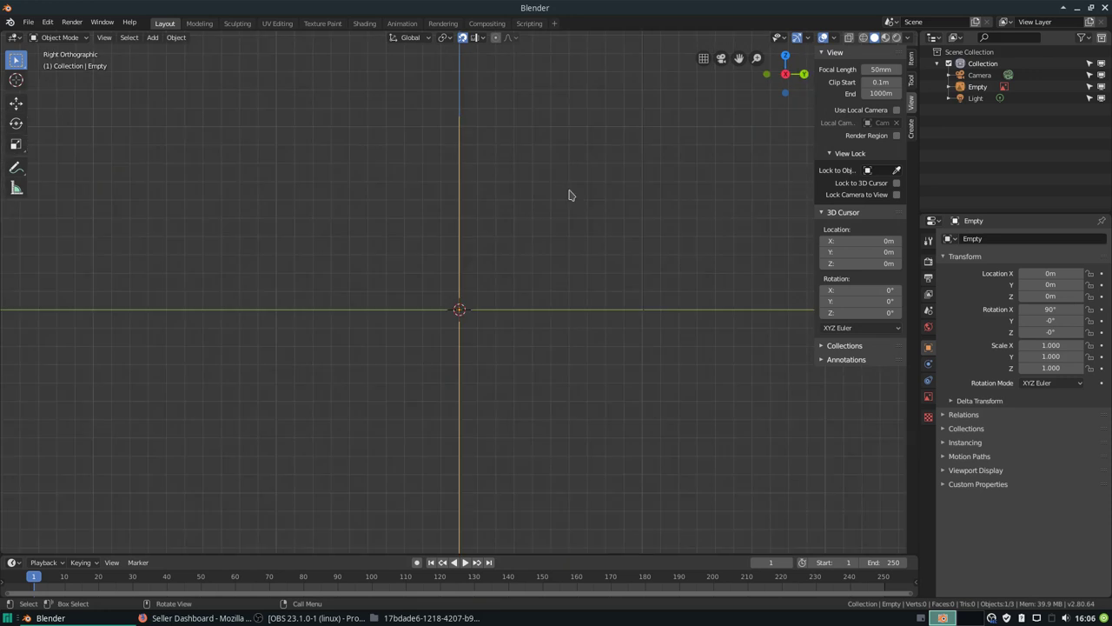
key(shift+a)
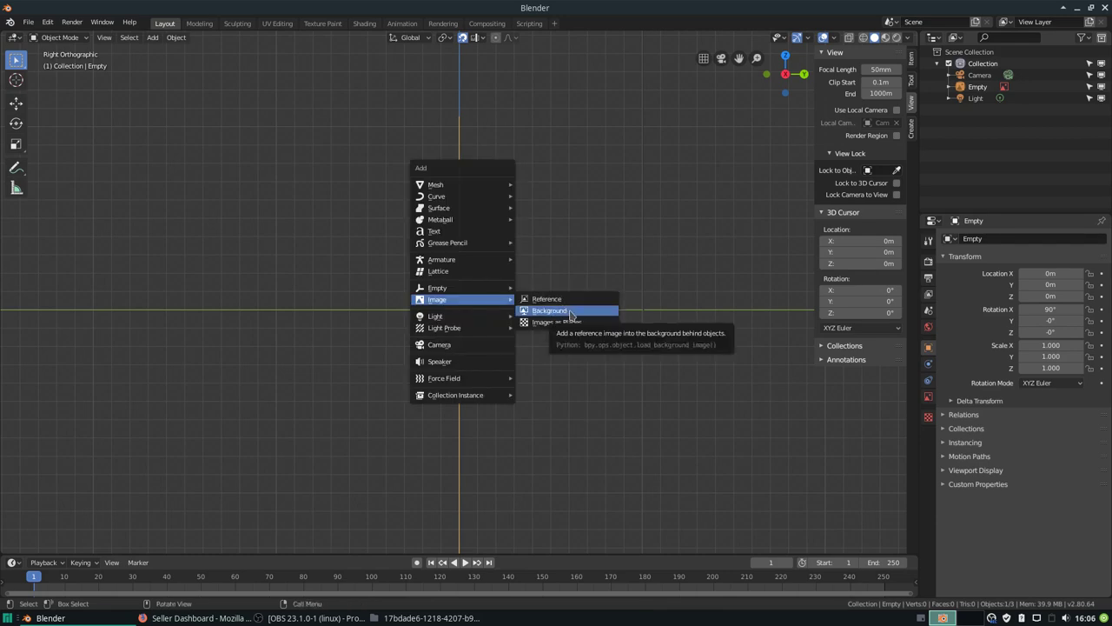
click(570, 313)
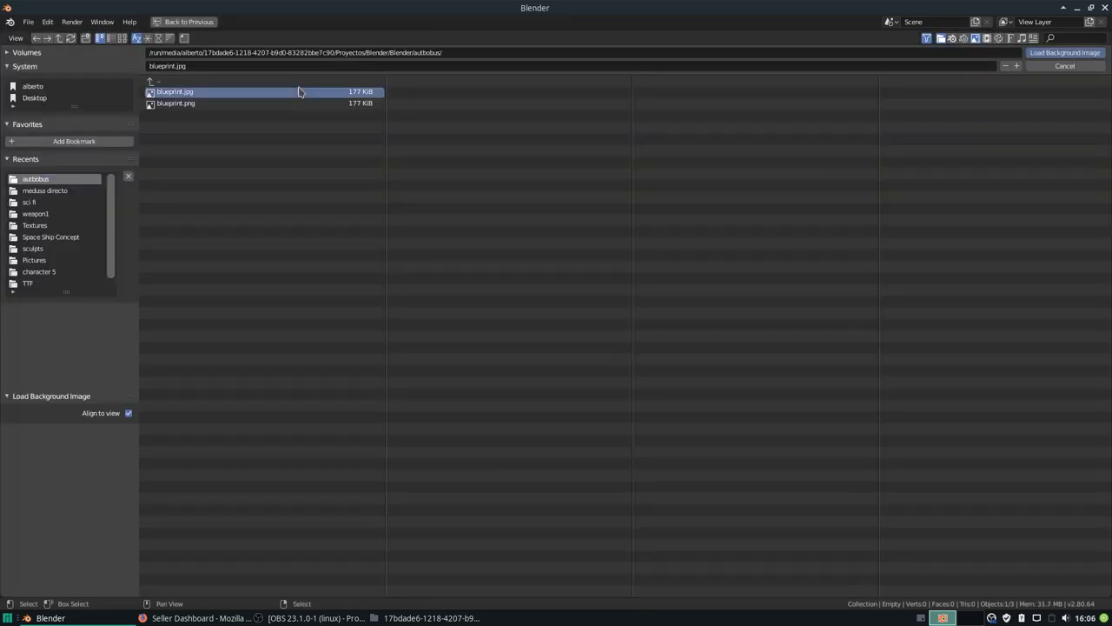
double_click(299, 91)
scroll(516, 230, down, 3)
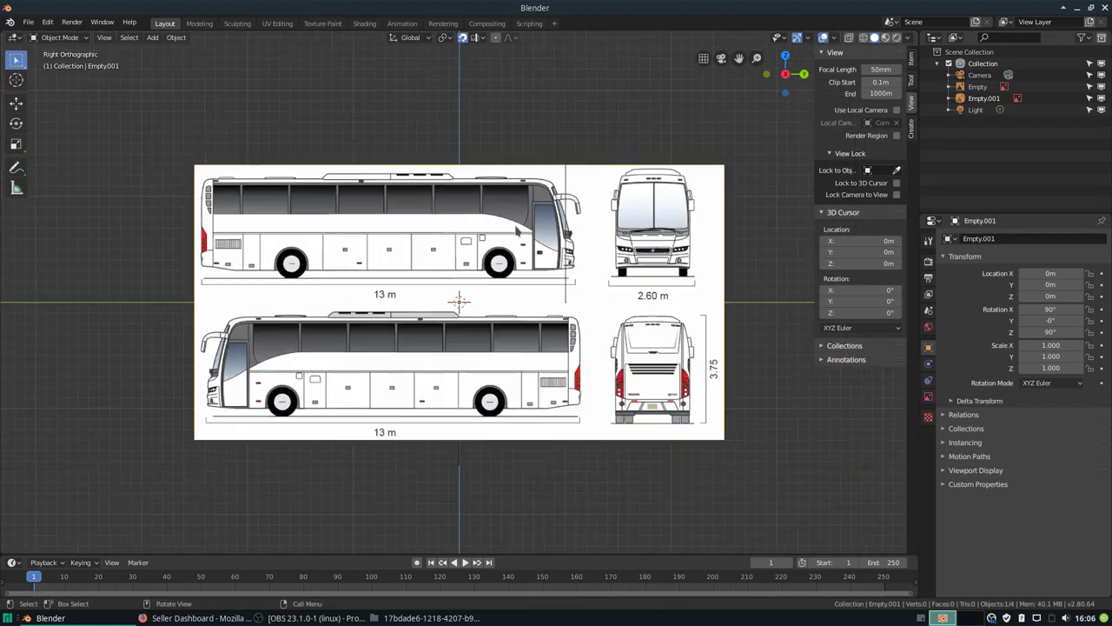
shift+middle_drag(473, 146, 575, 145)
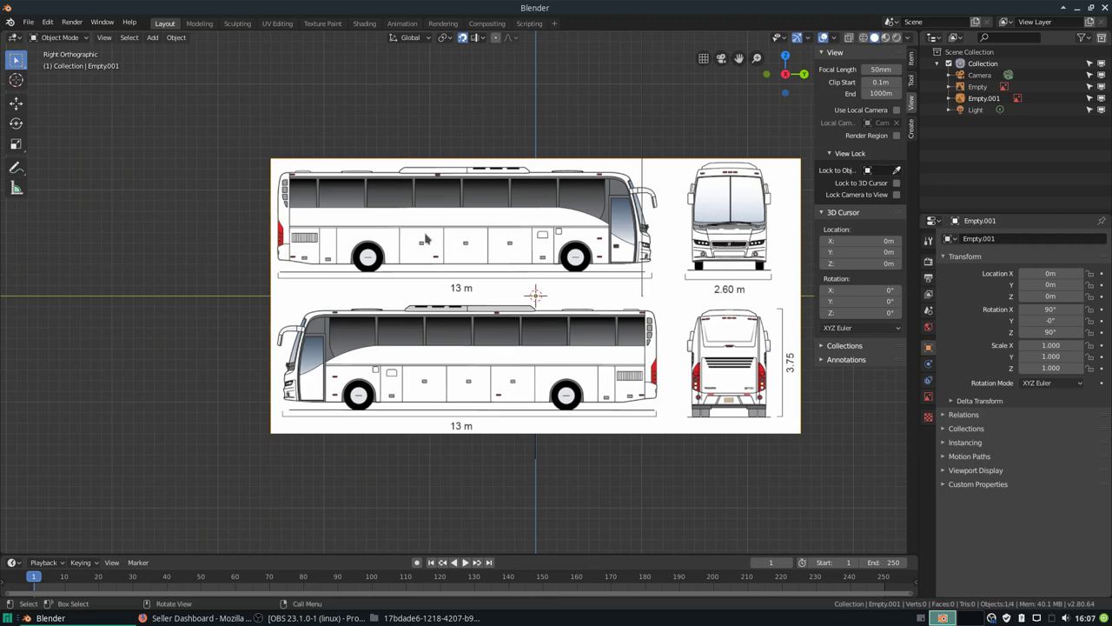
- Move Empty.001 slightly right of centre
click(536, 295)
key(g)
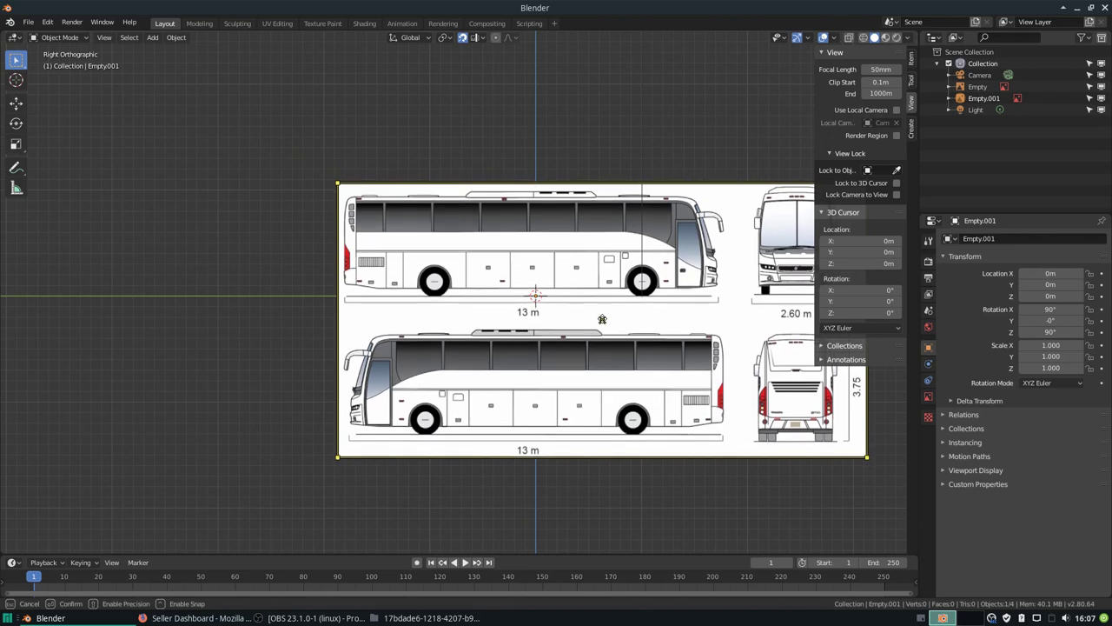
click(603, 319)
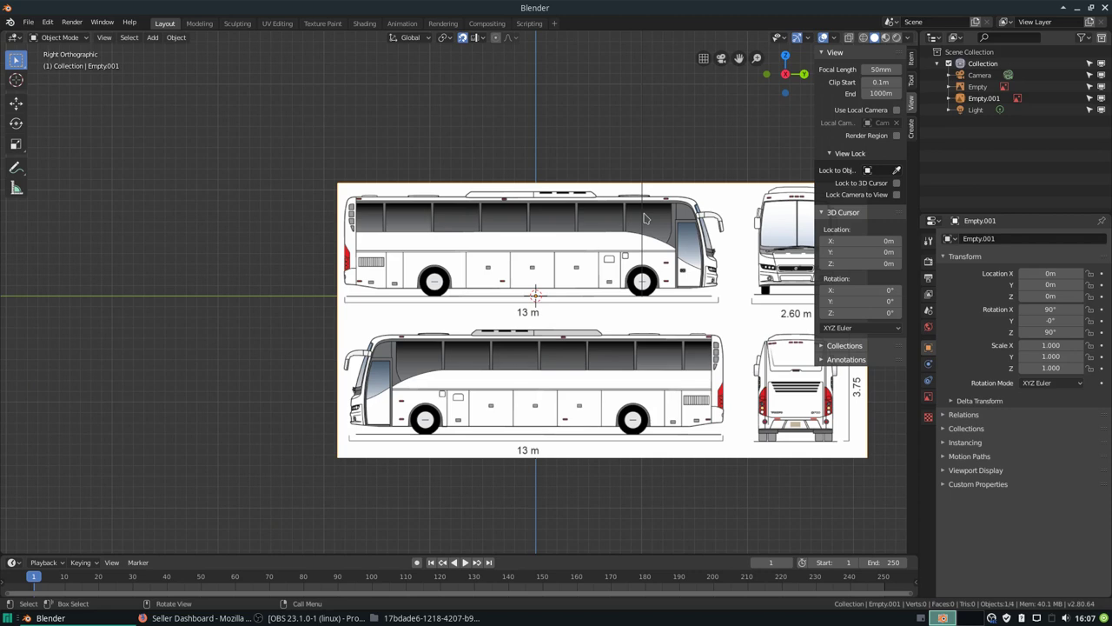
- Pan and zoom around the side blueprint Empty.001, then return to front orthographic view
shift+middle_drag(787, 381, 661, 344)
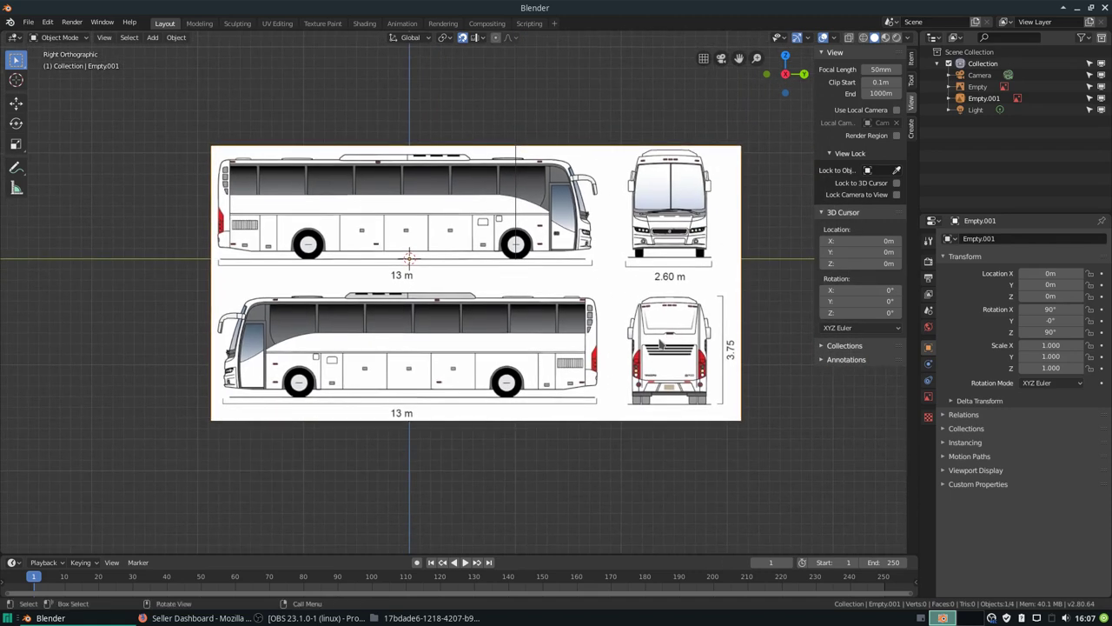
shift+middle_drag(454, 207, 582, 226)
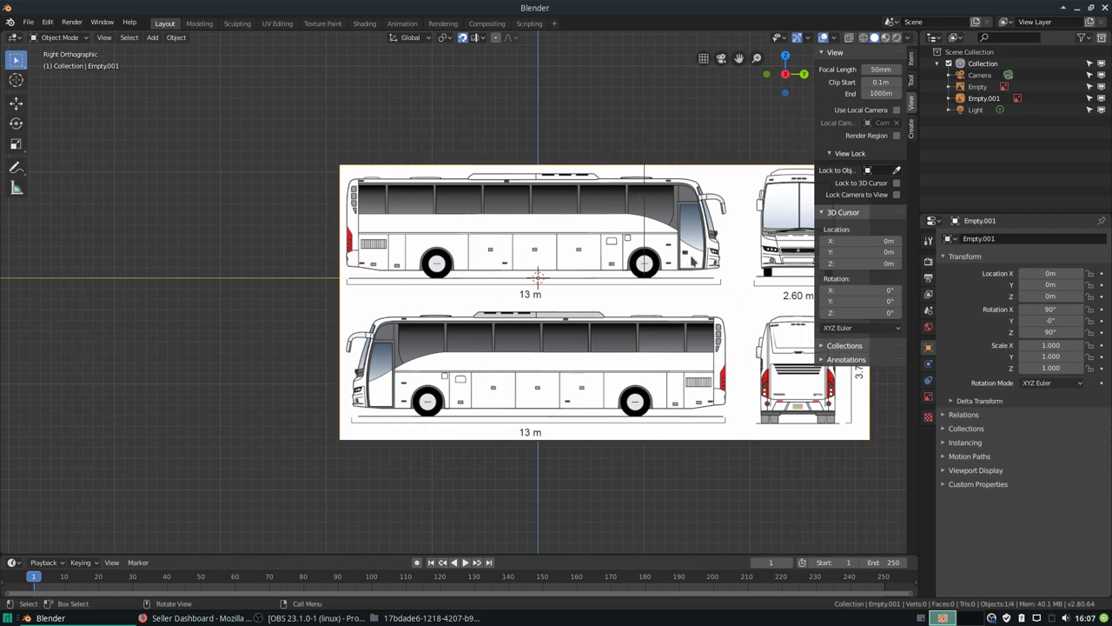
scroll(693, 261, up, 5)
ctrl+scroll(669, 269, right, 3)
ctrl+scroll(660, 274, right, 3)
scroll(652, 278, up, 2)
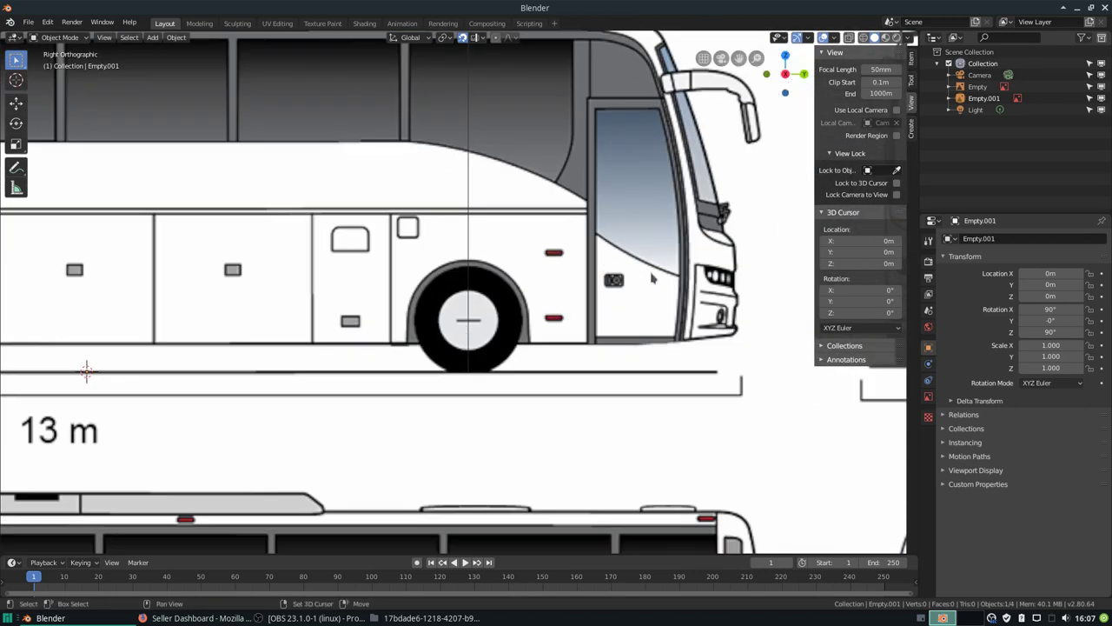
scroll(652, 278, down, 2)
scroll(582, 299, up, 5)
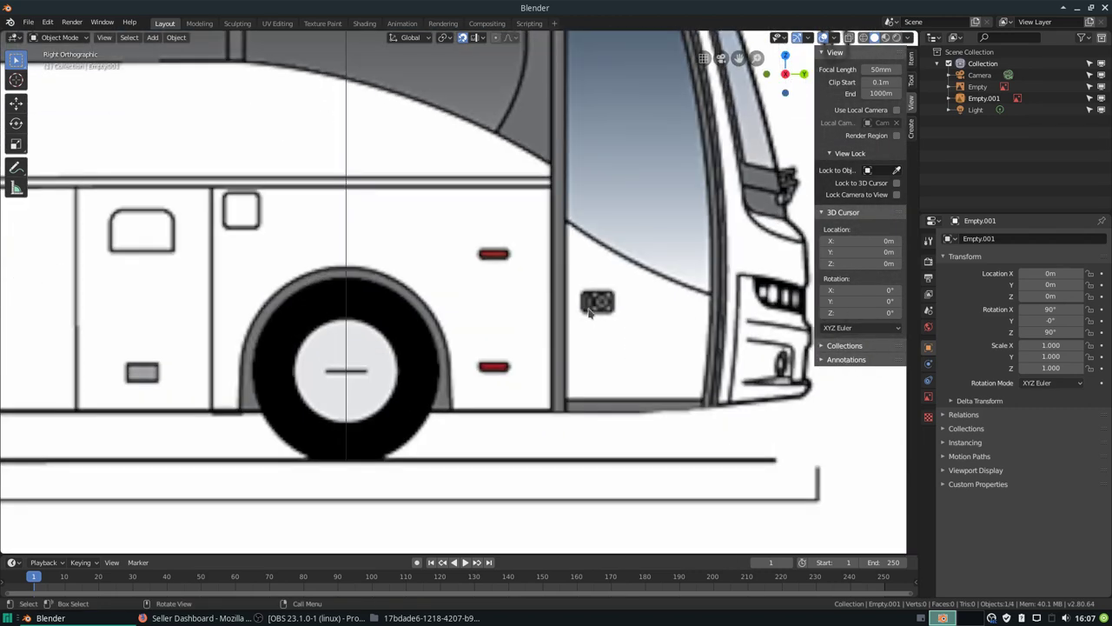
scroll(589, 312, down, 5)
scroll(590, 313, down, 4)
shift+middle_drag(444, 326, 539, 233)
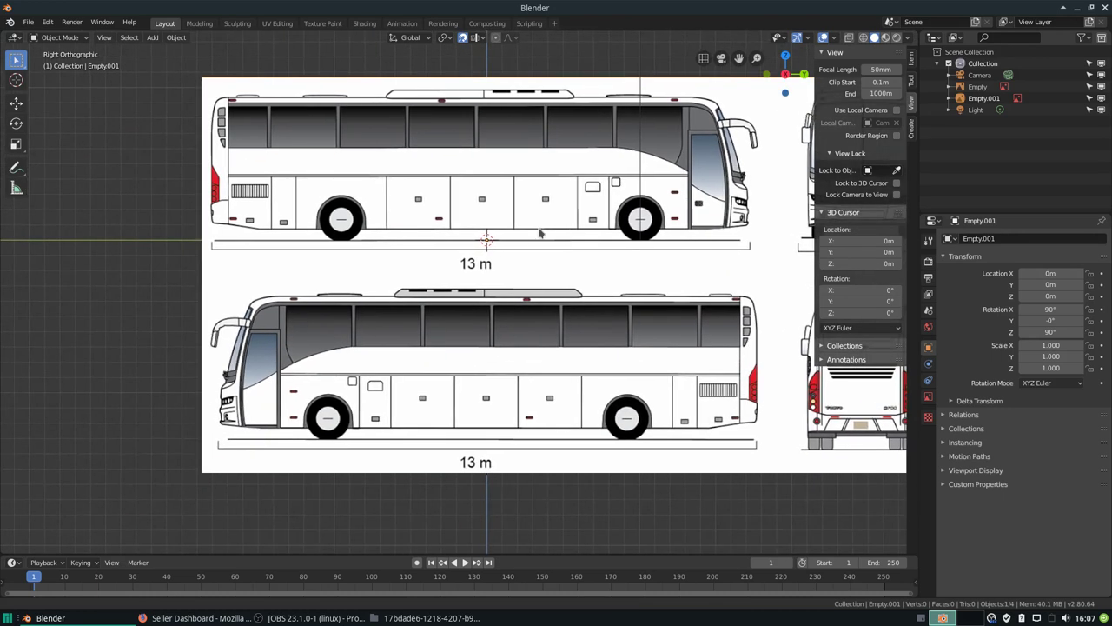
scroll(402, 368, up, 2)
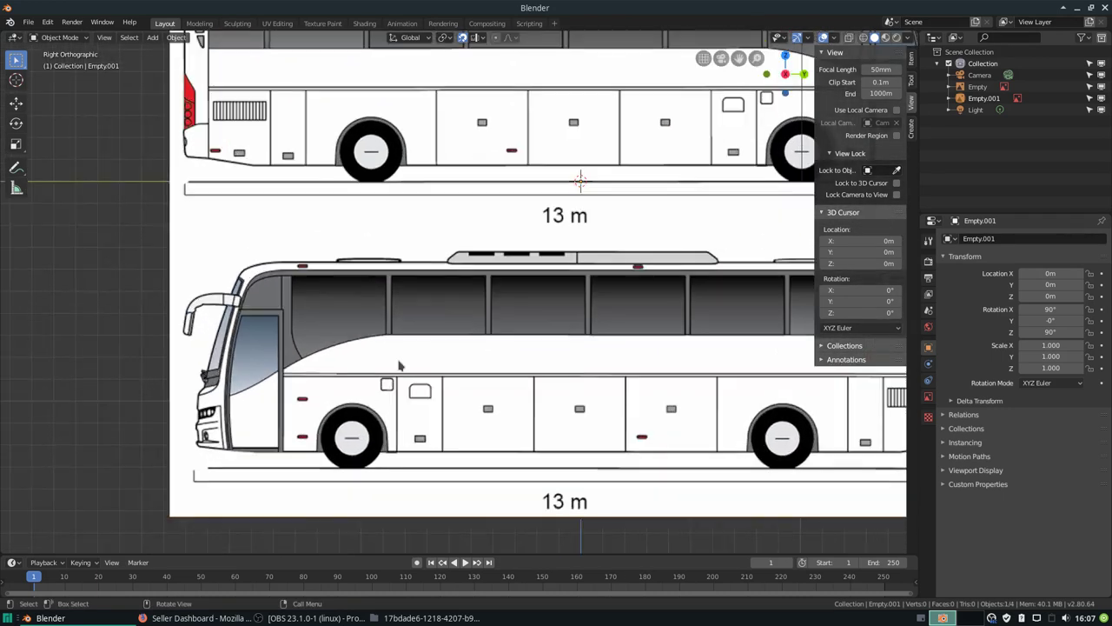
scroll(450, 326, down, 4)
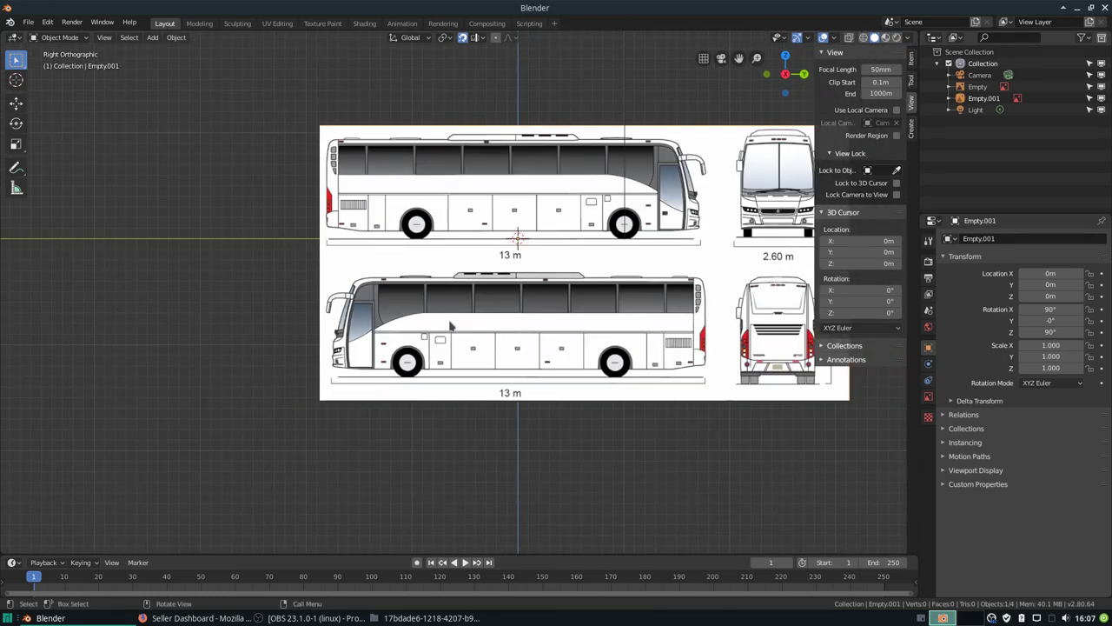
mouse_move(619, 236)
shift+middle_down()
mouse_move(519, 276)
mouse_move(534, 279)
shift+middle_up()
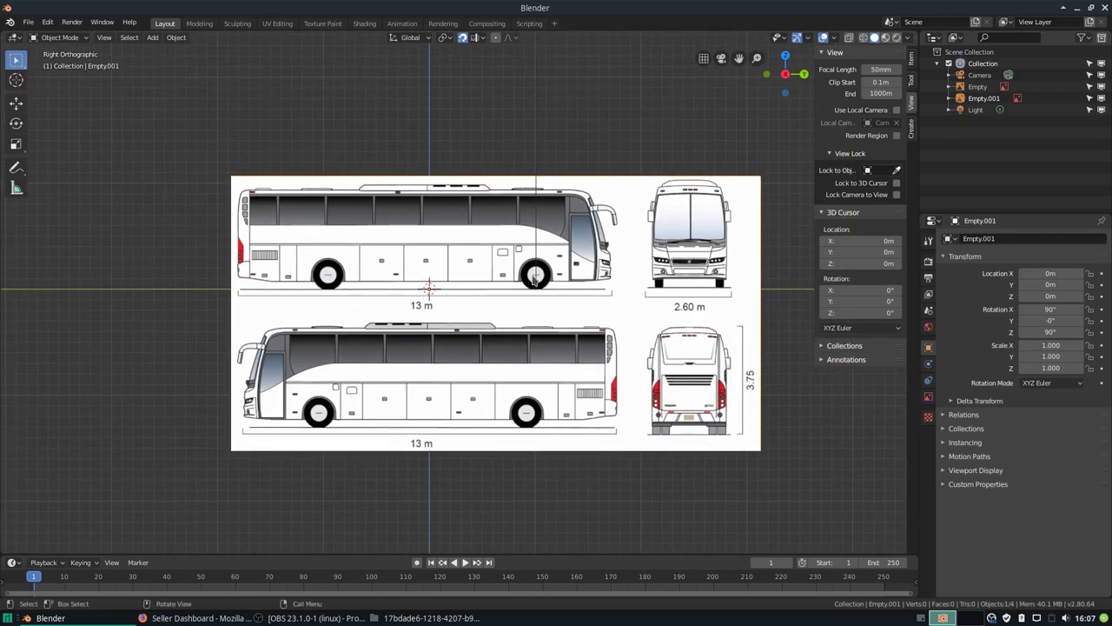
key(KP_1)
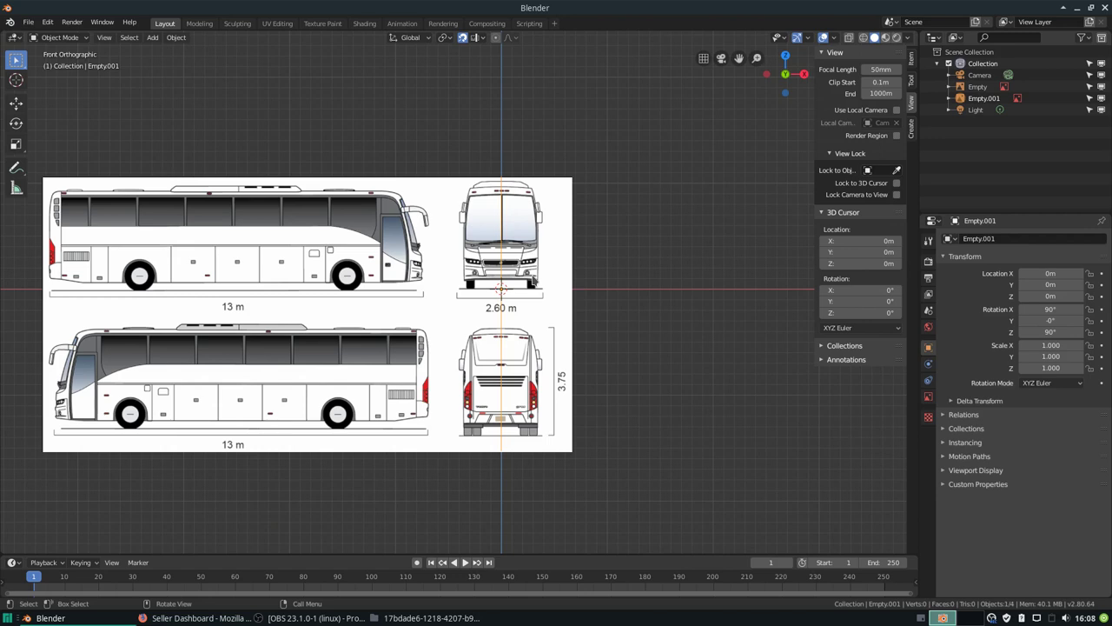
- Compare the right and front views, then zoom and pan to frame the bus front drawing
key(KP_3)
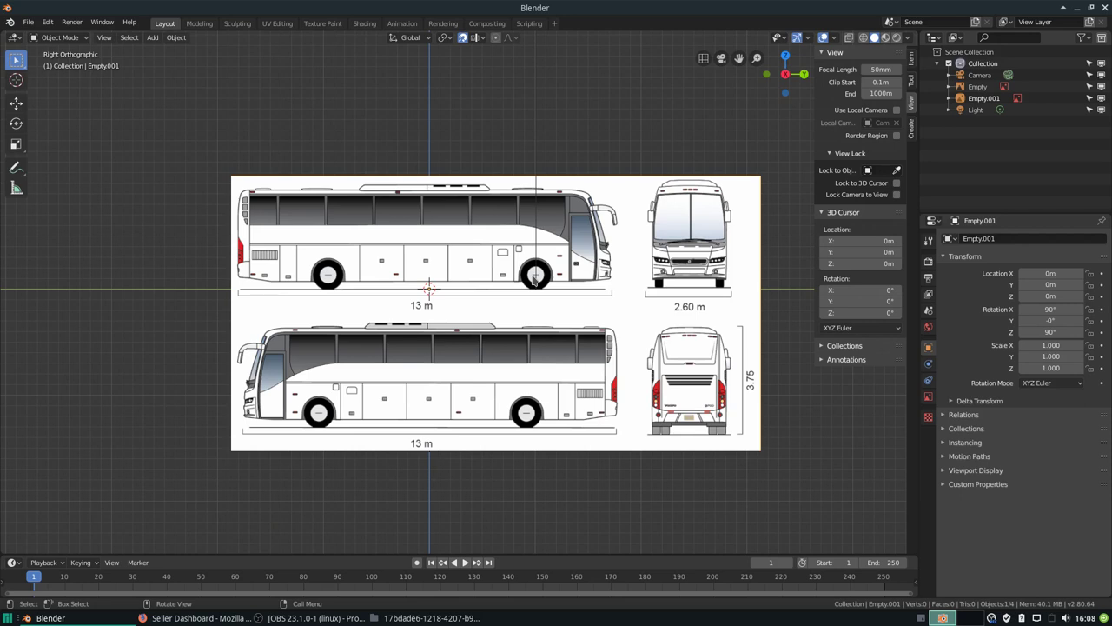
key(KP_1)
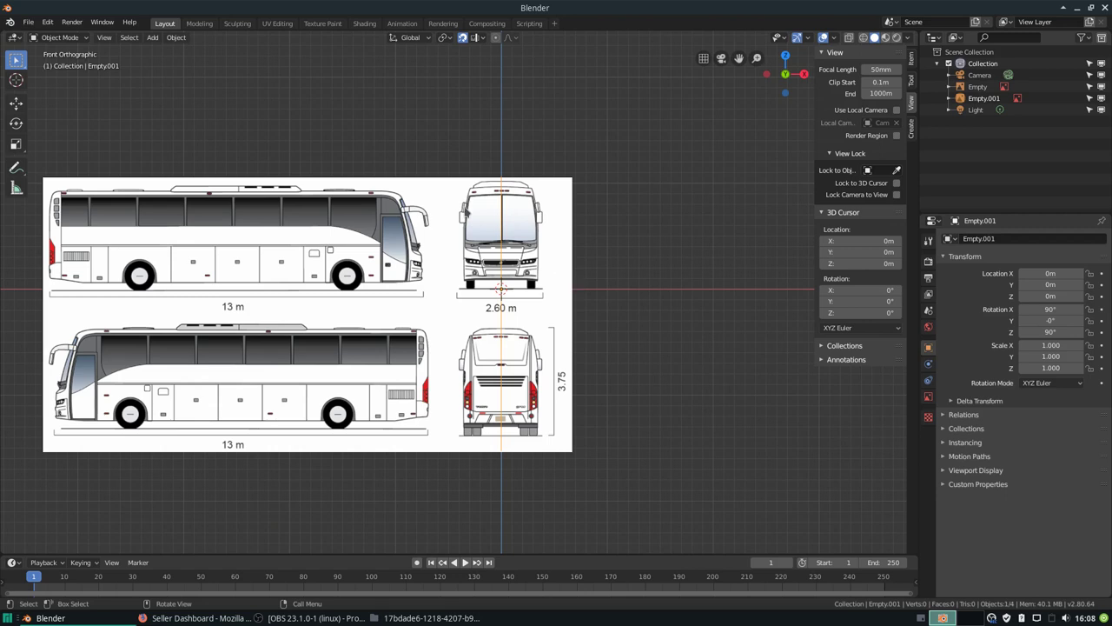
scroll(455, 237, up, 4)
scroll(456, 237, up, 1)
shift+middle_drag(456, 236, 450, 304)
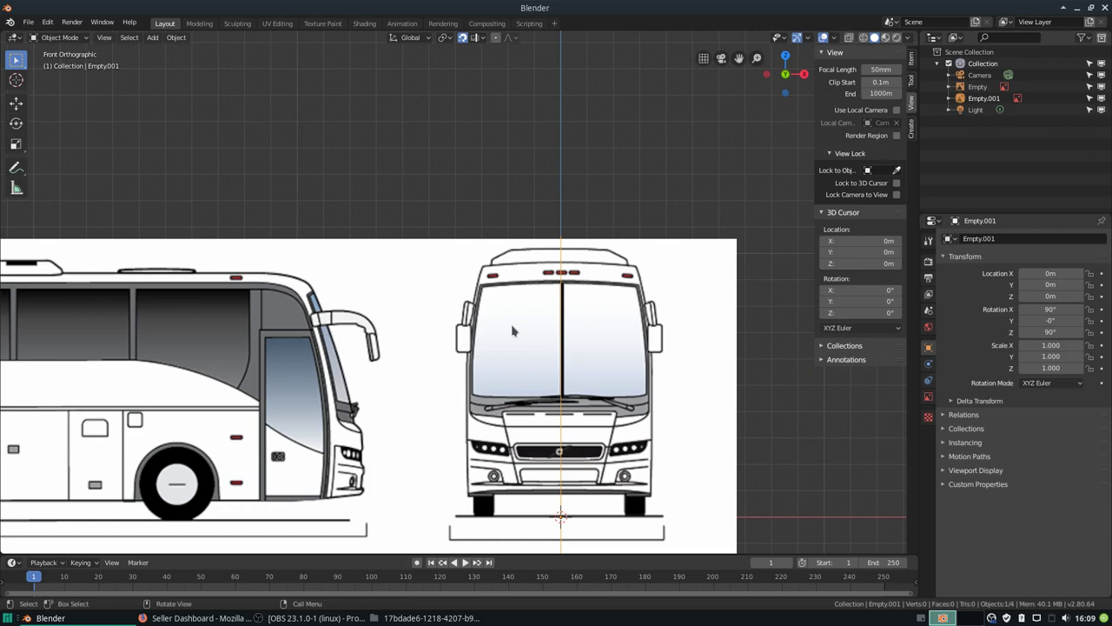
scroll(586, 315, up, 3)
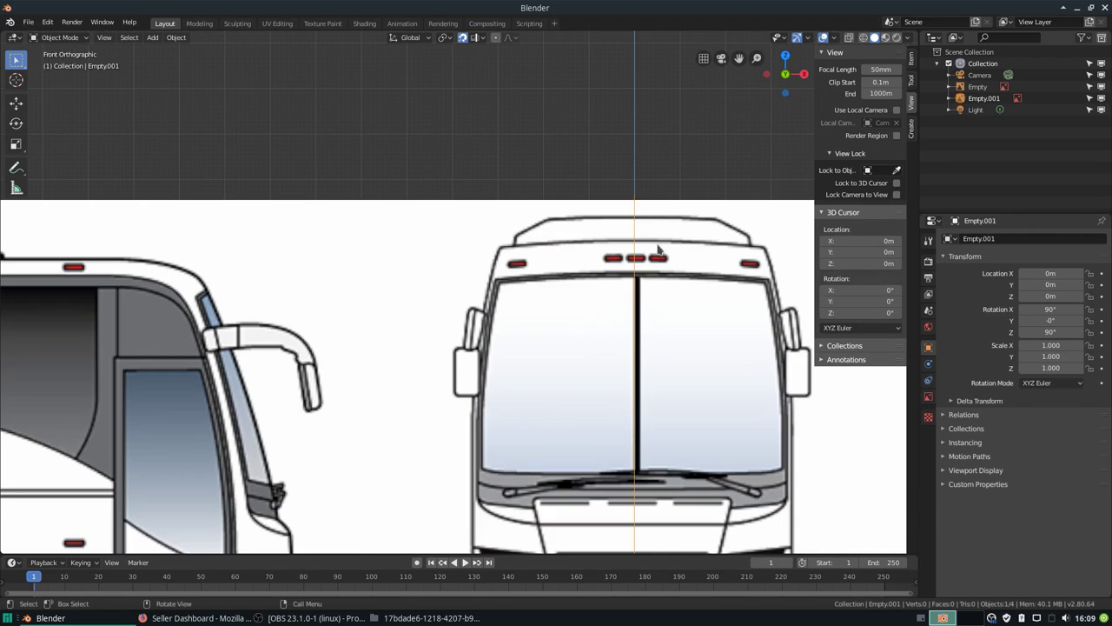
scroll(618, 368, down, 1)
shift+middle_drag(618, 369, 541, 326)
scroll(541, 327, down, 3)
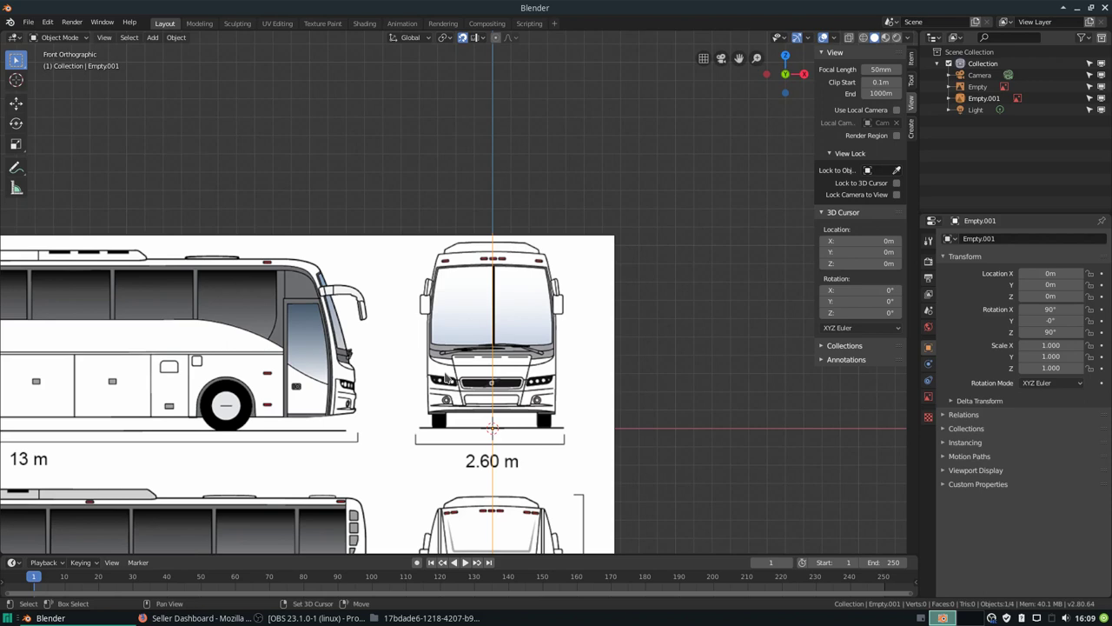
scroll(198, 382, up, 2)
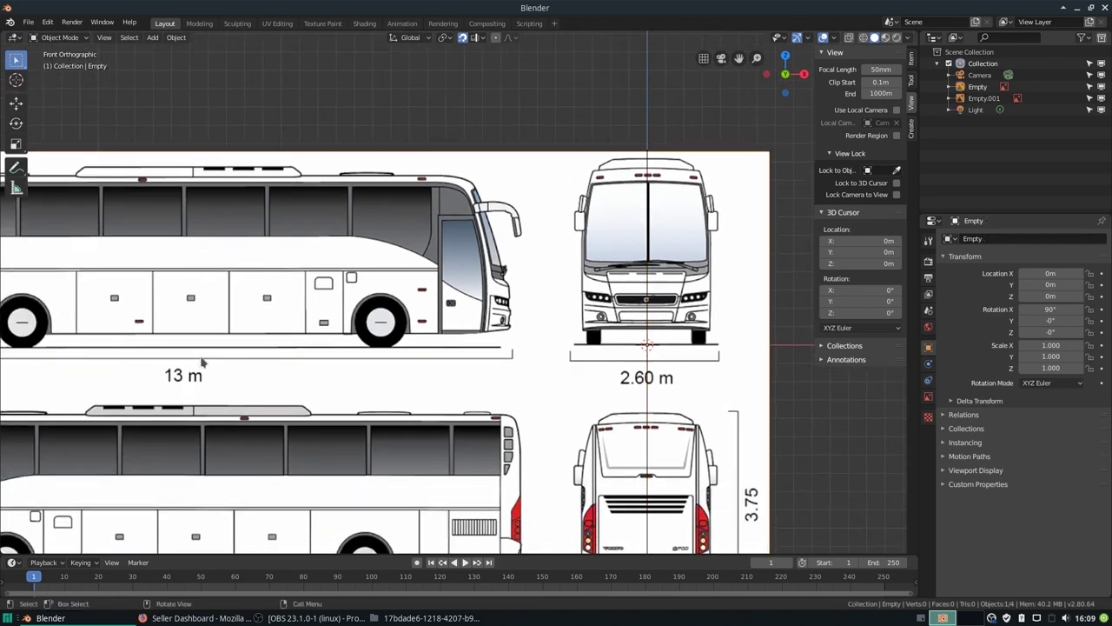
click(174, 419)
scroll(226, 399, down, 2)
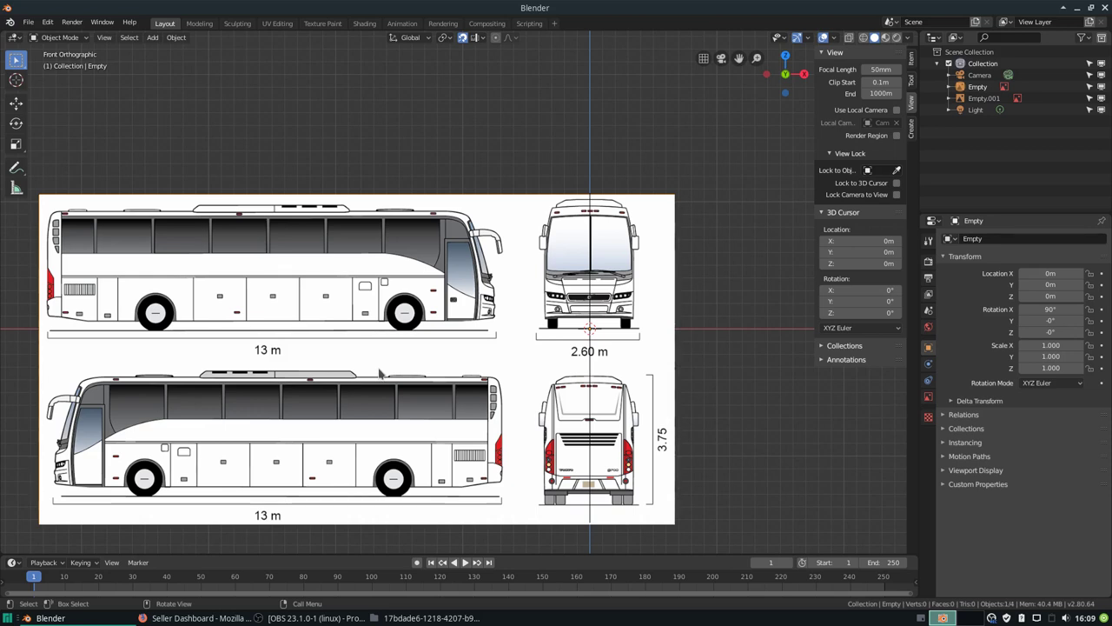
click(352, 363)
key(g)
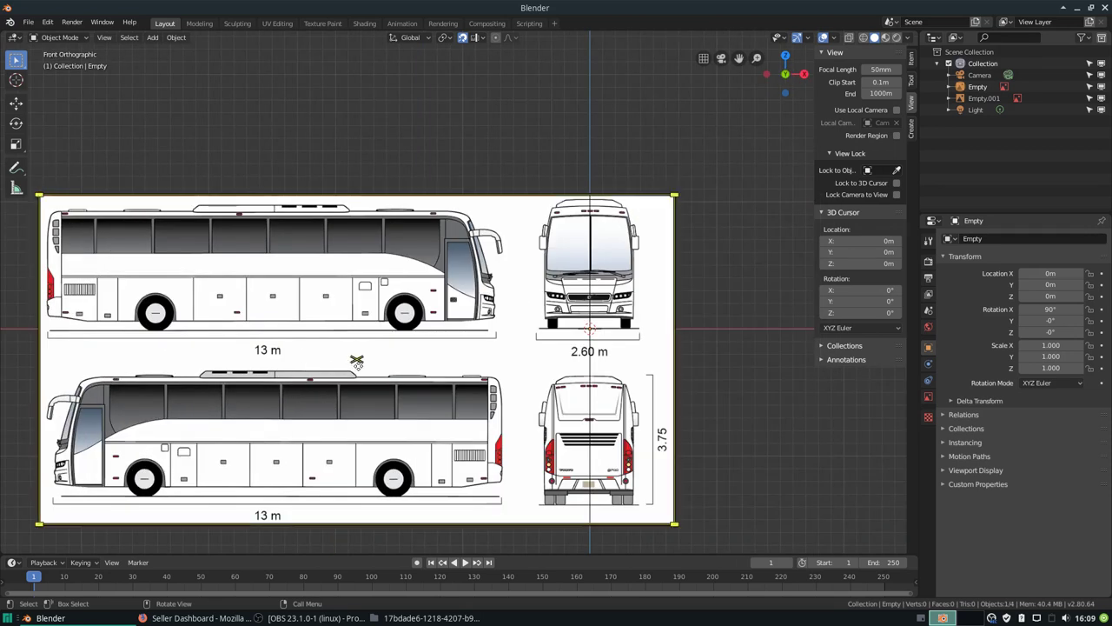
right_click(356, 359)
scroll(579, 267, up, 2)
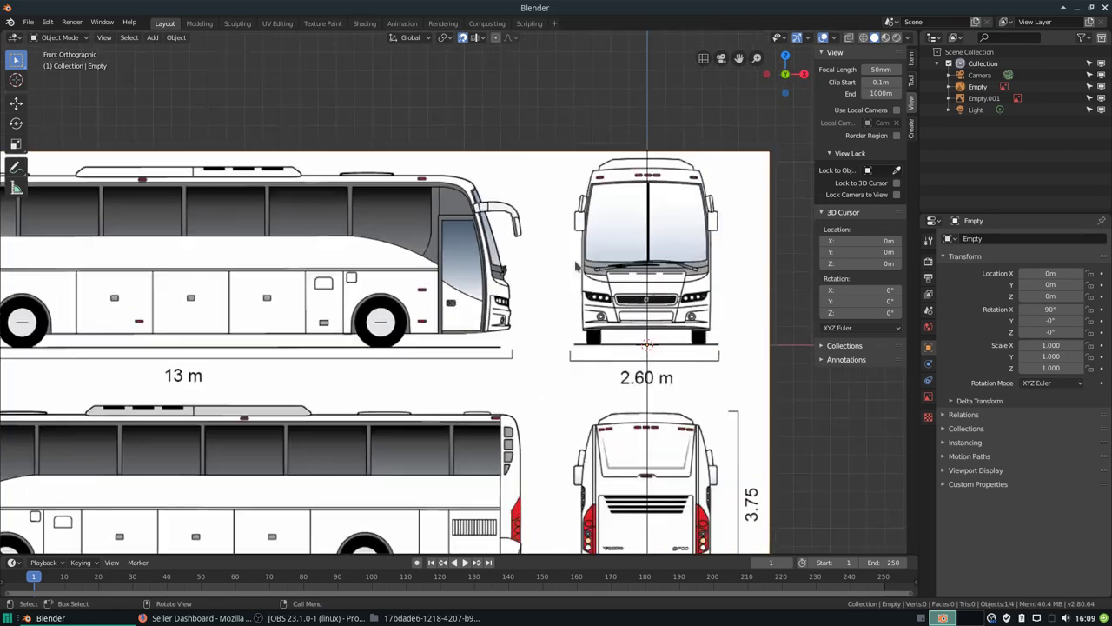
scroll(578, 267, up, 2)
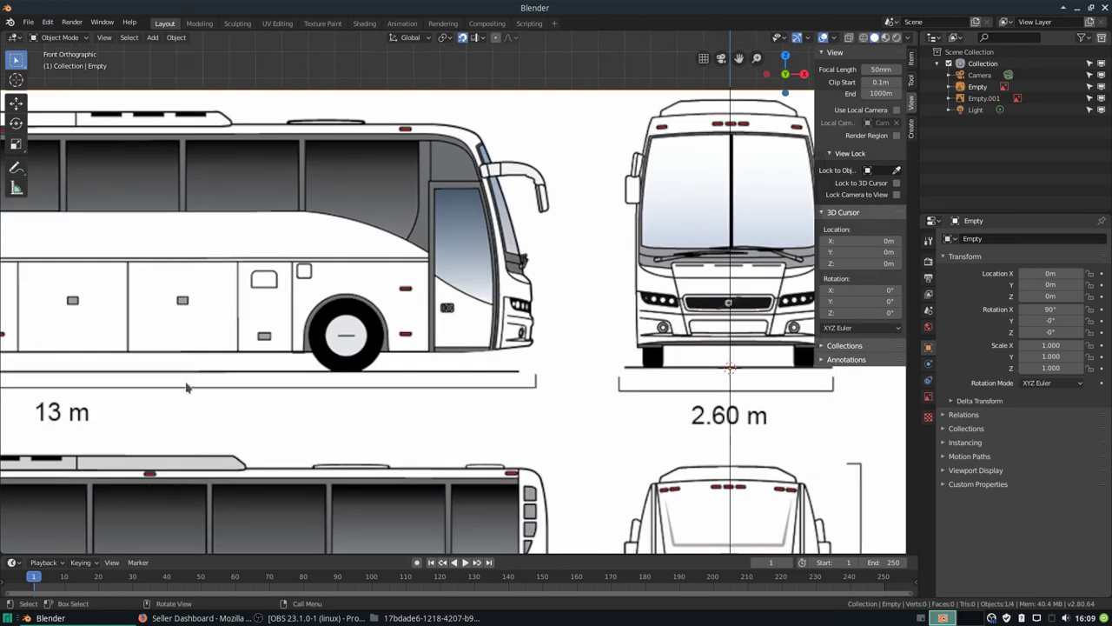
scroll(139, 396, down, 1)
scroll(217, 387, down, 1)
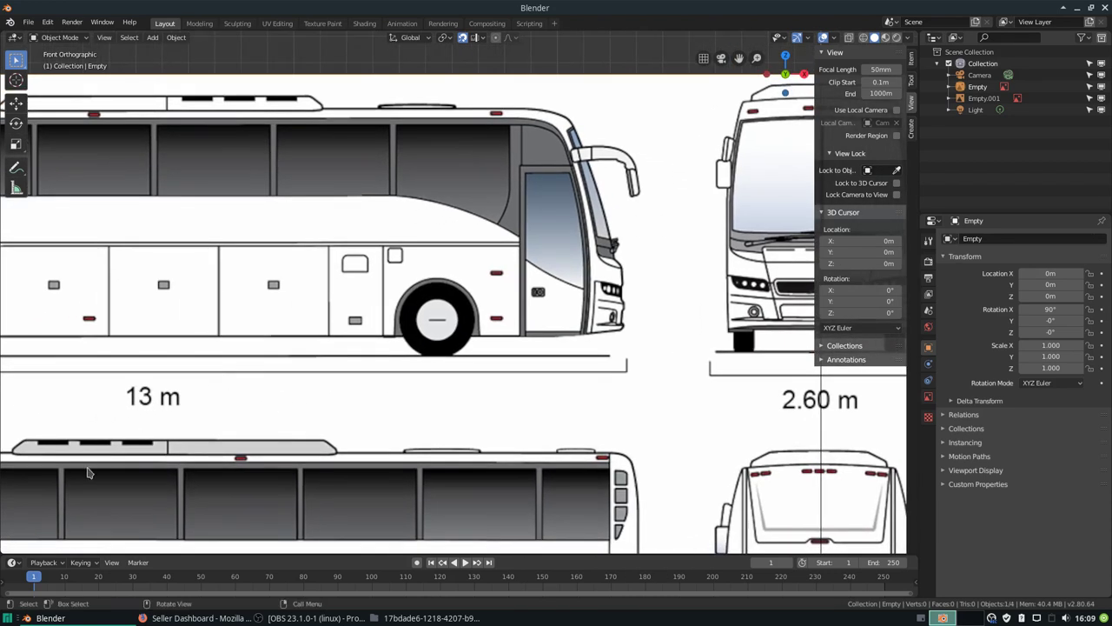
scroll(261, 396, down, 2)
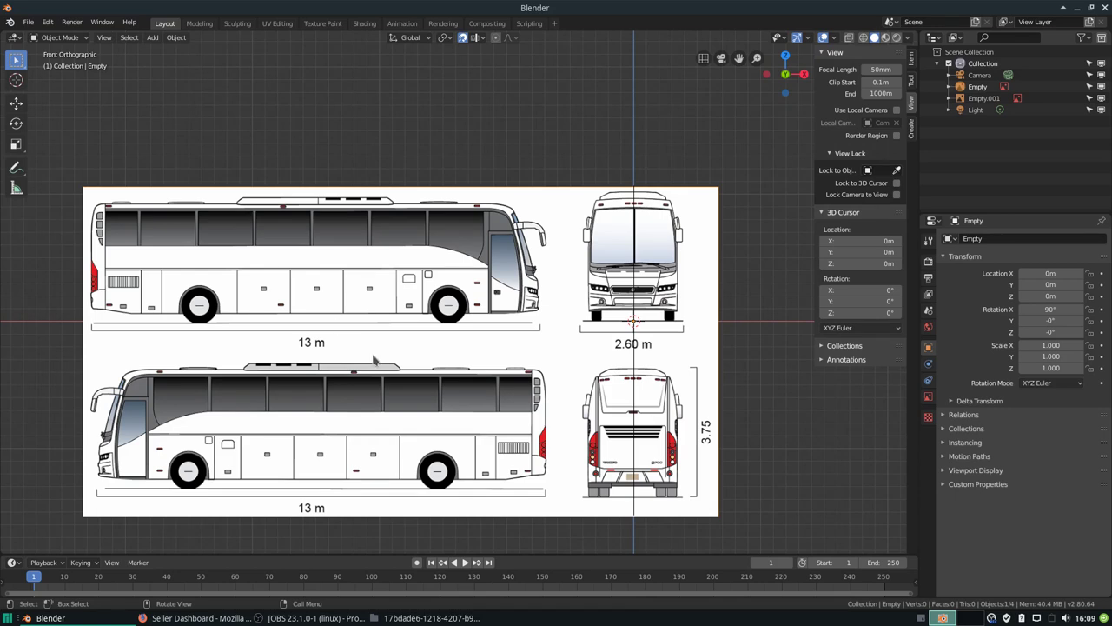
scroll(420, 342, up, 2)
scroll(414, 347, up, 3)
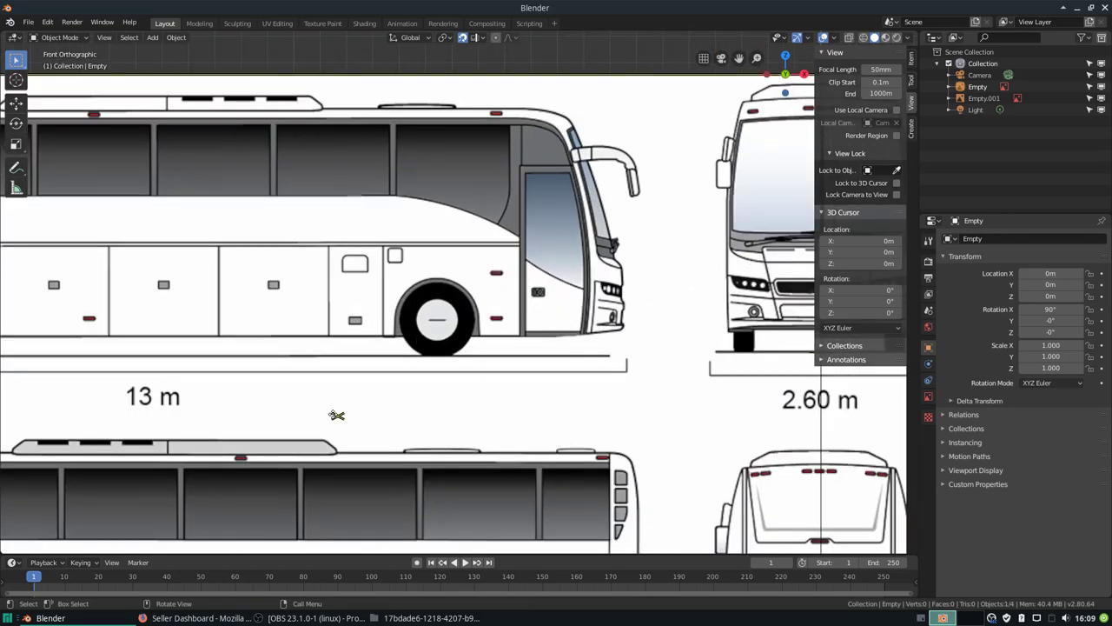
shift+middle_drag(336, 414, 166, 460)
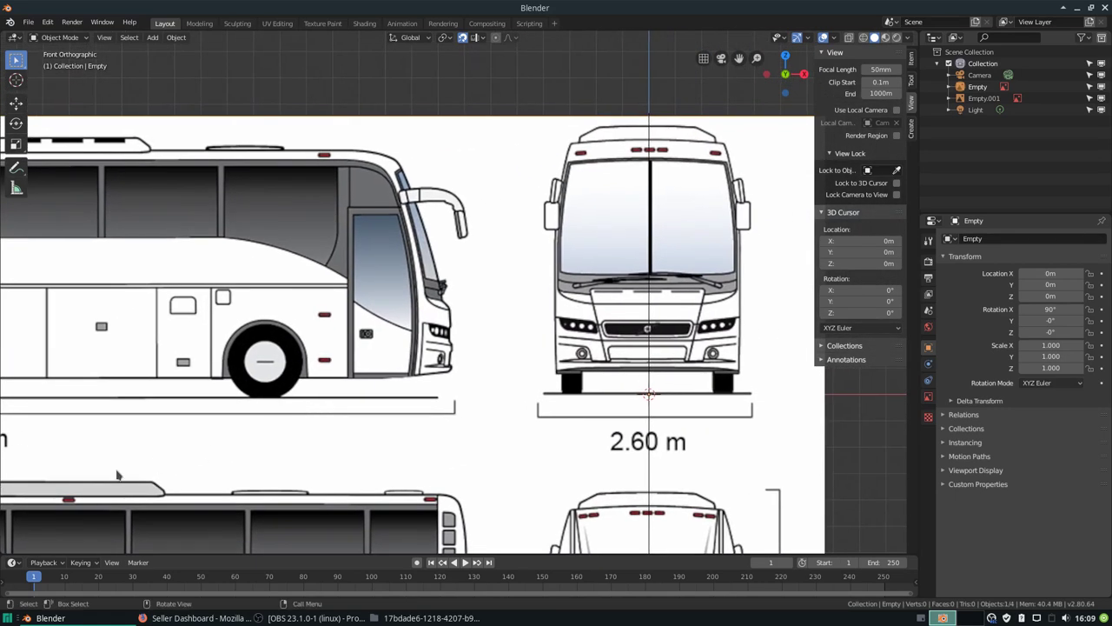
key(s)
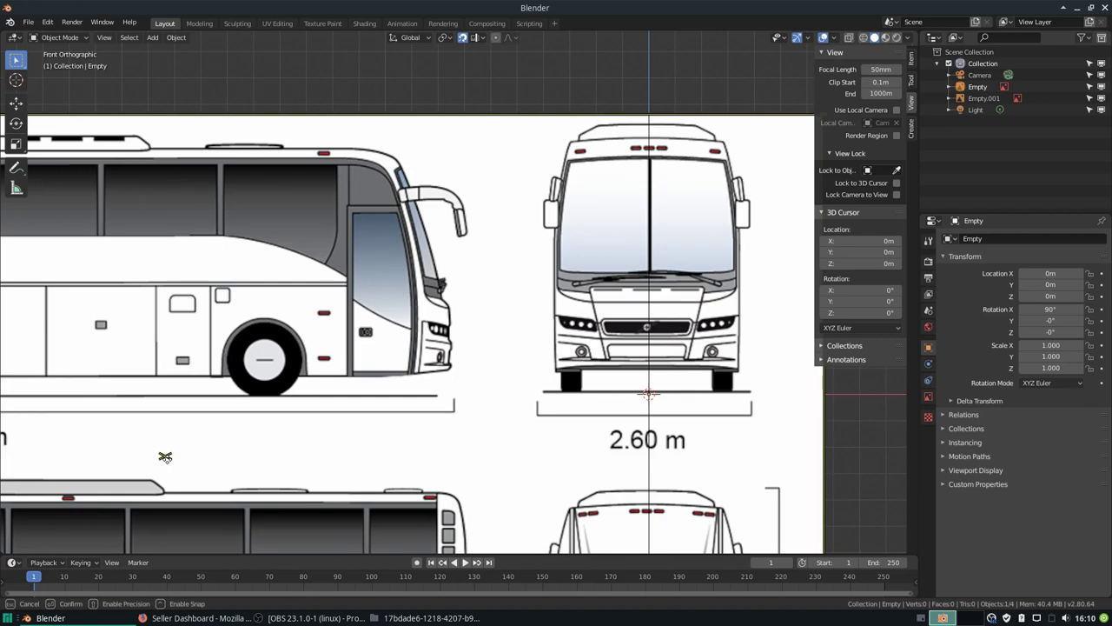
click(165, 458)
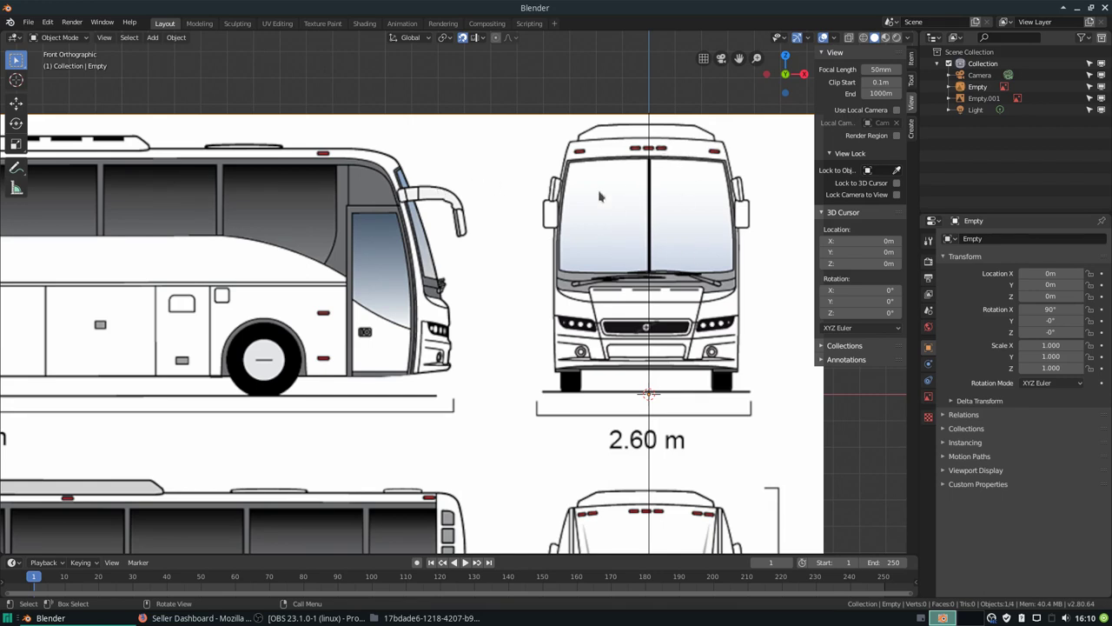
scroll(669, 219, down, 2)
scroll(566, 276, up, 2)
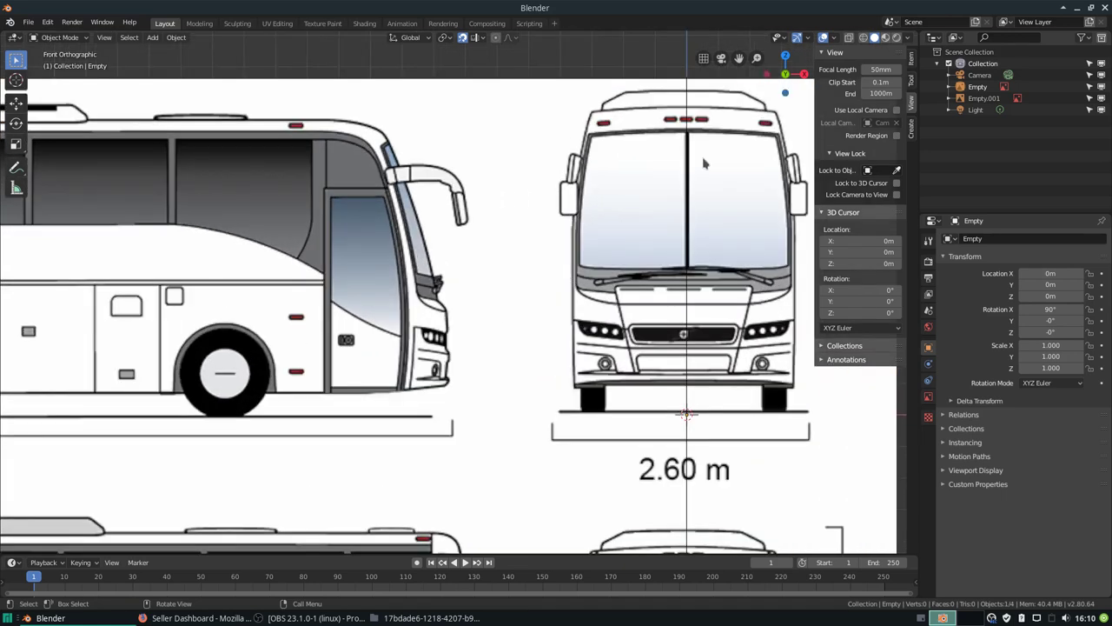
scroll(147, 424, down, 2)
click(208, 426)
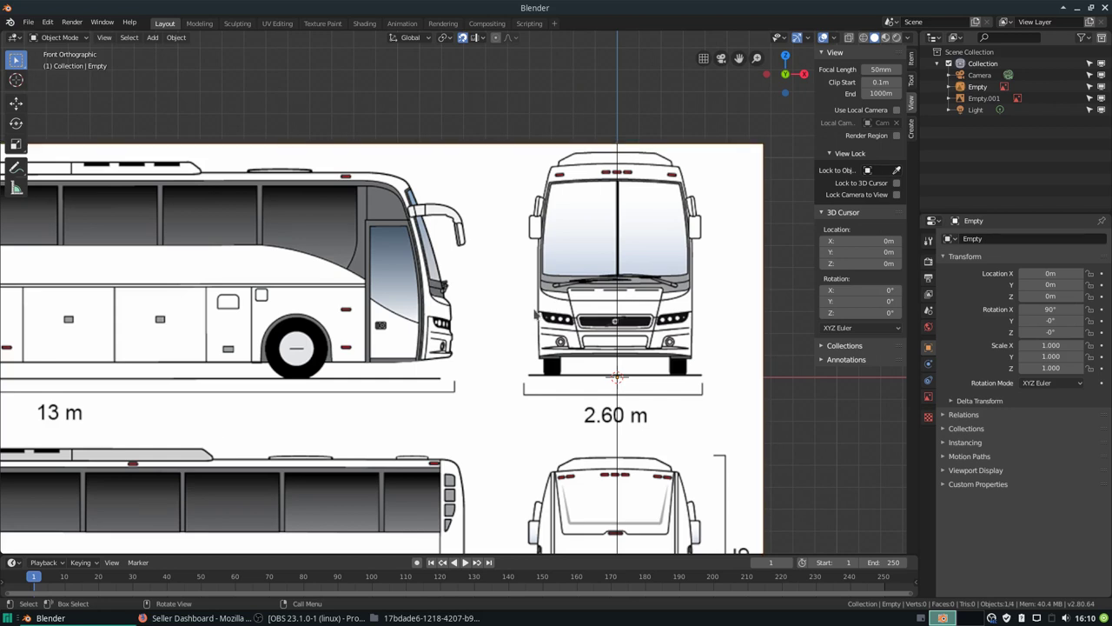
- Compare right side and front views, then lower the blueprint image slightly
key(KP_3)
key(KP_1)
key(KP_3)
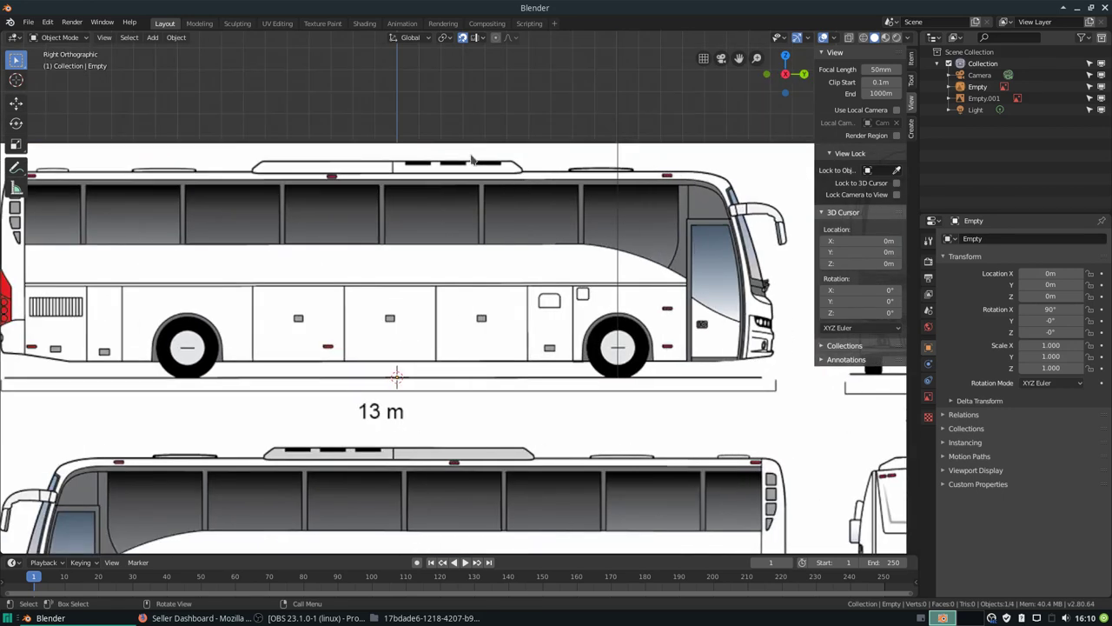
key(KP_1)
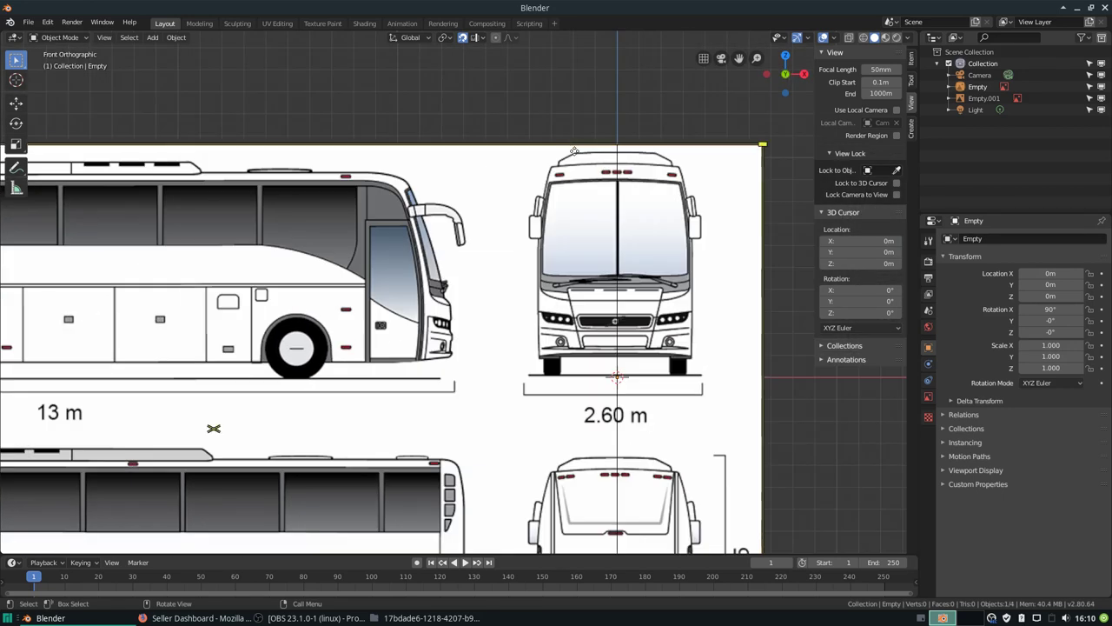
click(214, 430)
key(g)
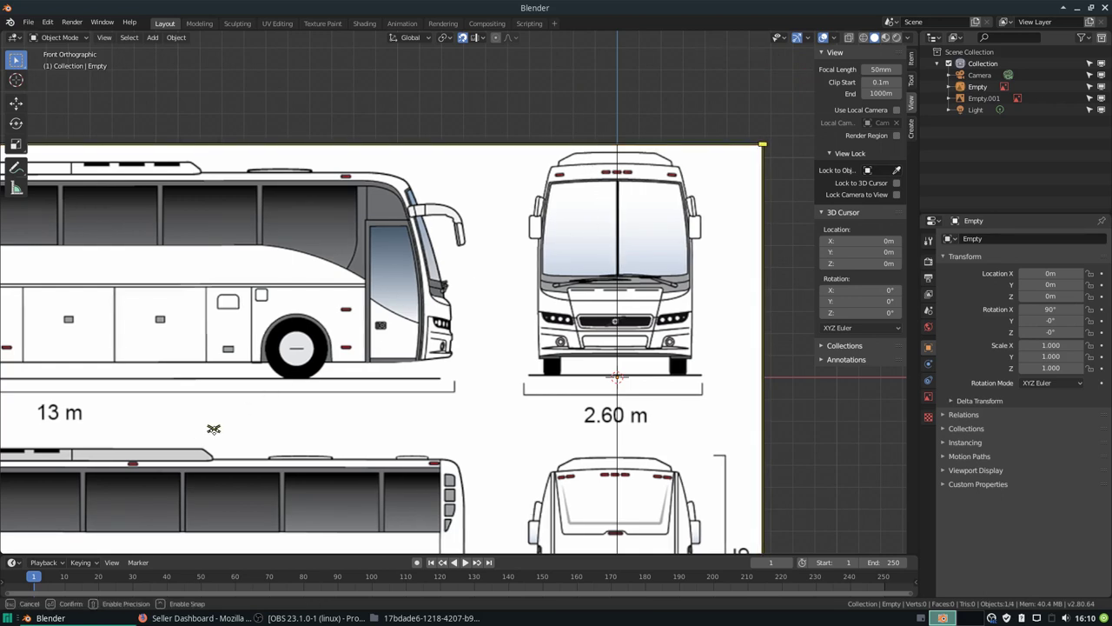
key(g)
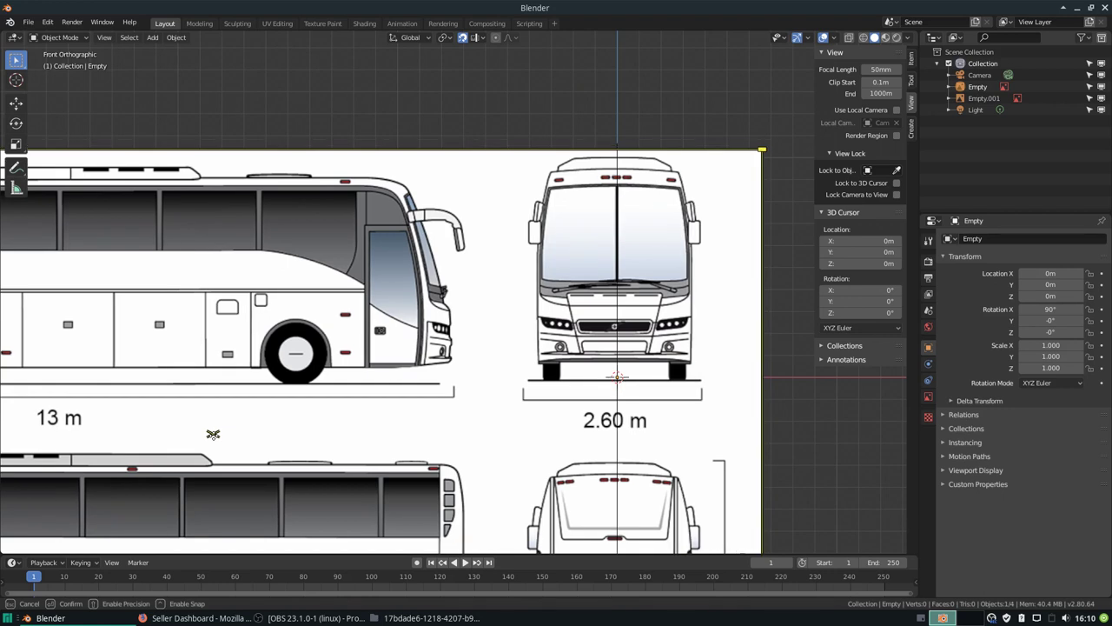
click(213, 438)
- Recheck both views and leave the blueprint at its current position
key(KP_3)
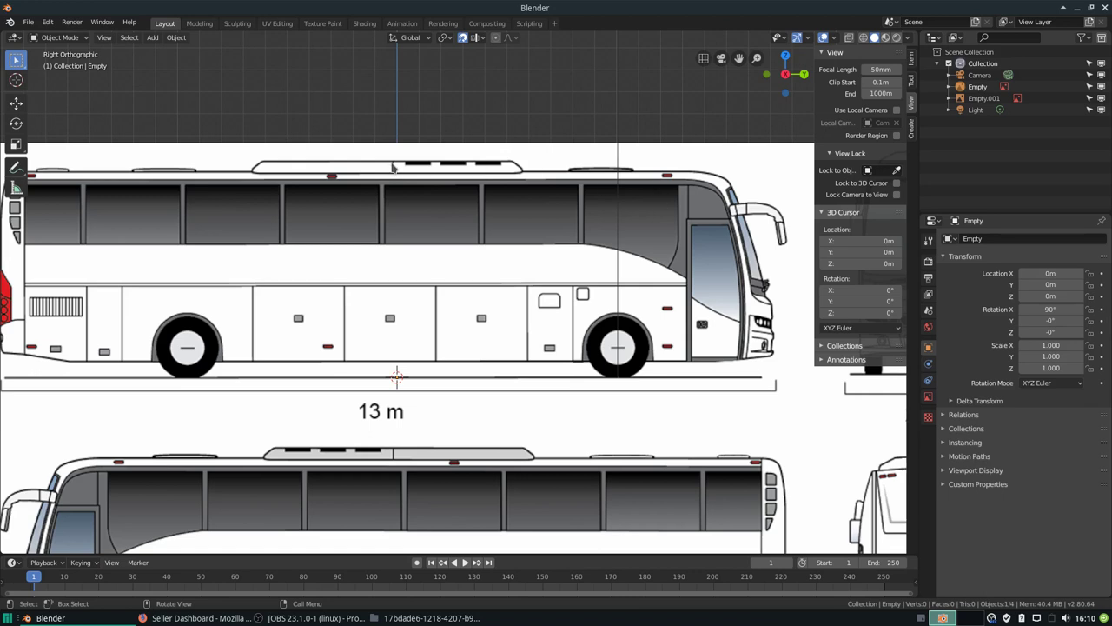
key(KP_1)
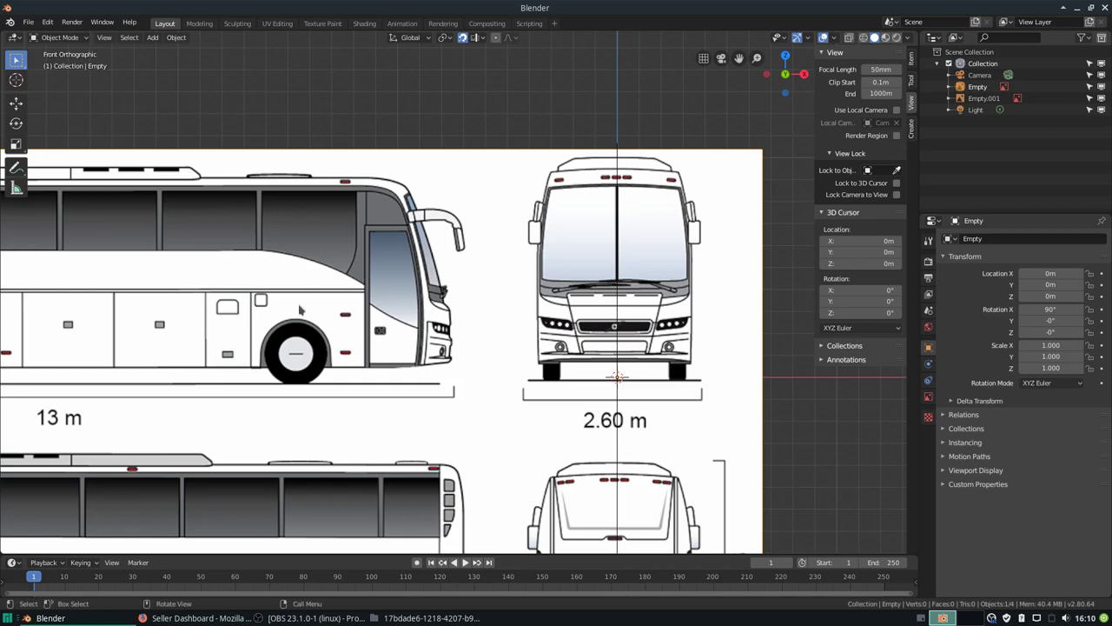
click(213, 434)
key(g)
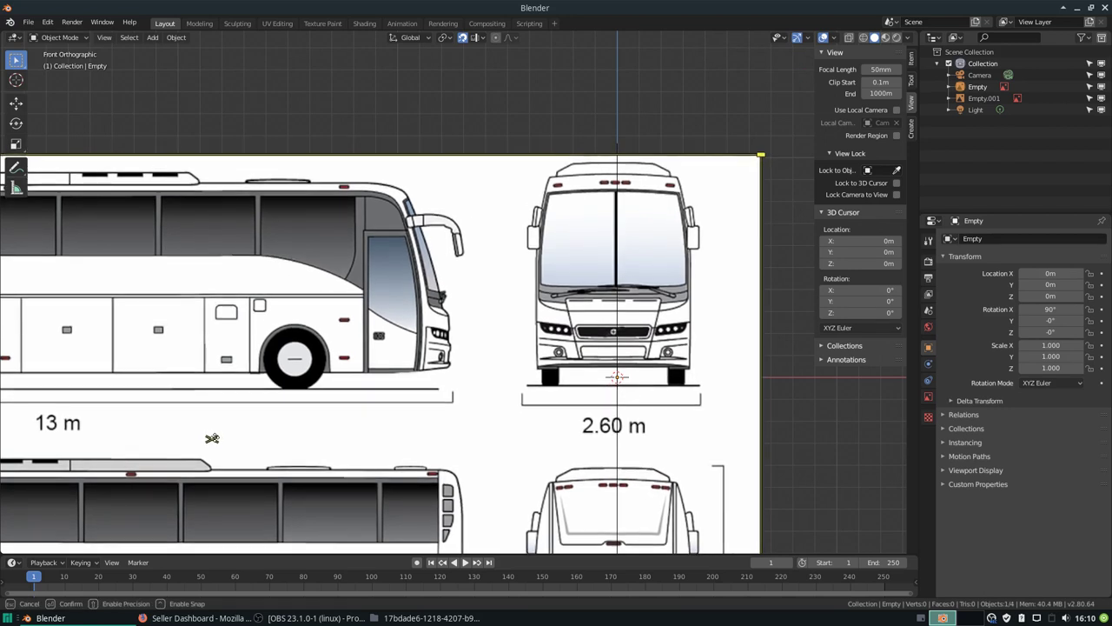
click(213, 437)
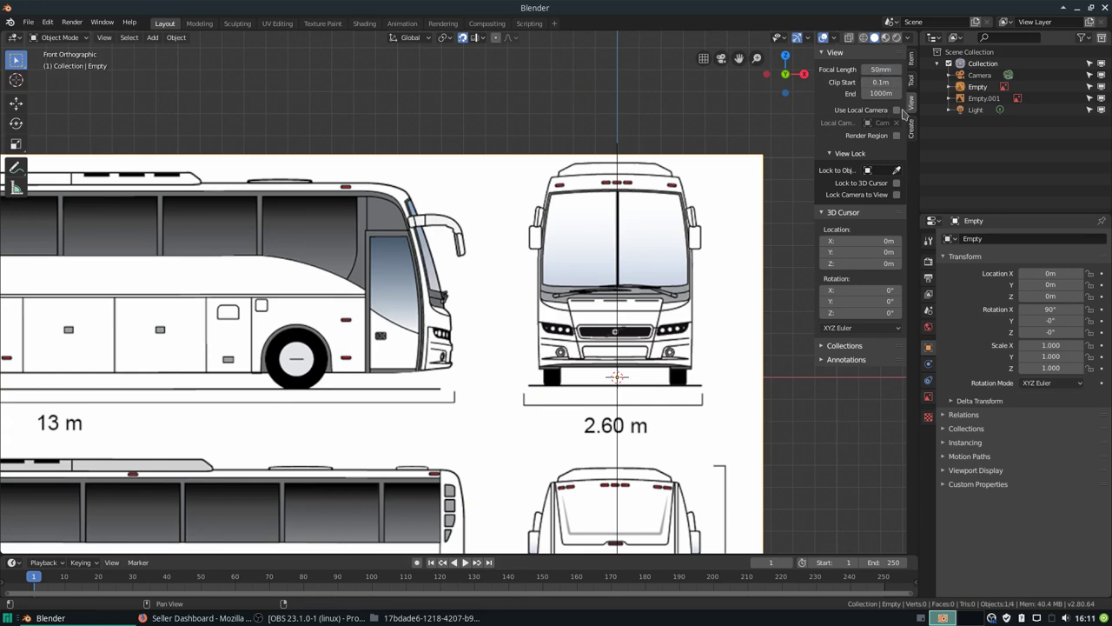
- Show the reference image's transform values and compare the right-side and front orthographic views
click(912, 63)
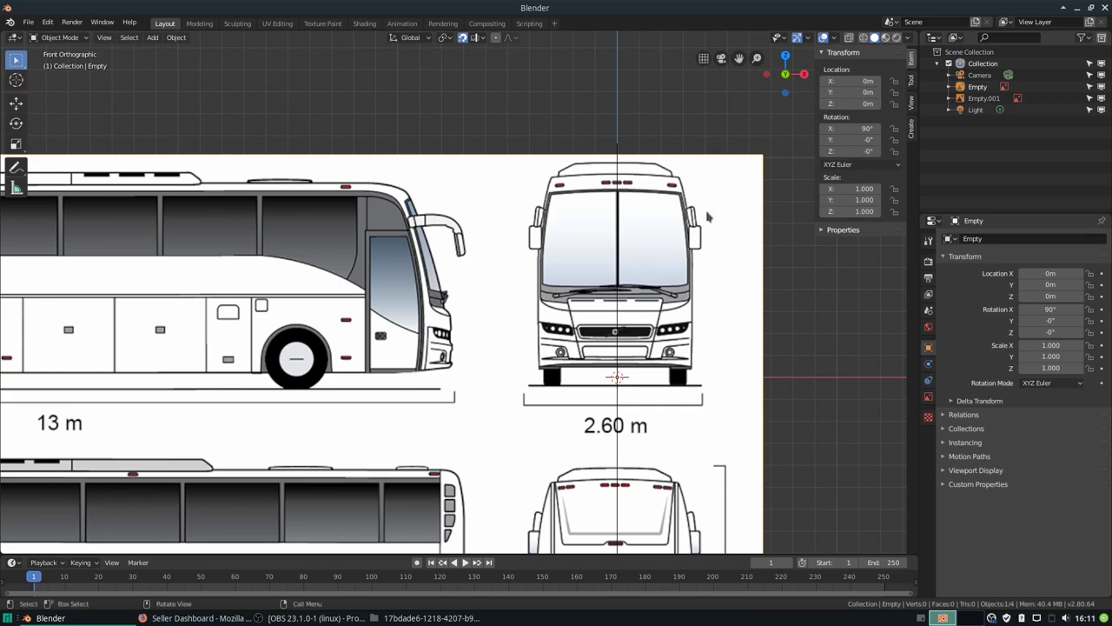
scroll(597, 206, up, 1)
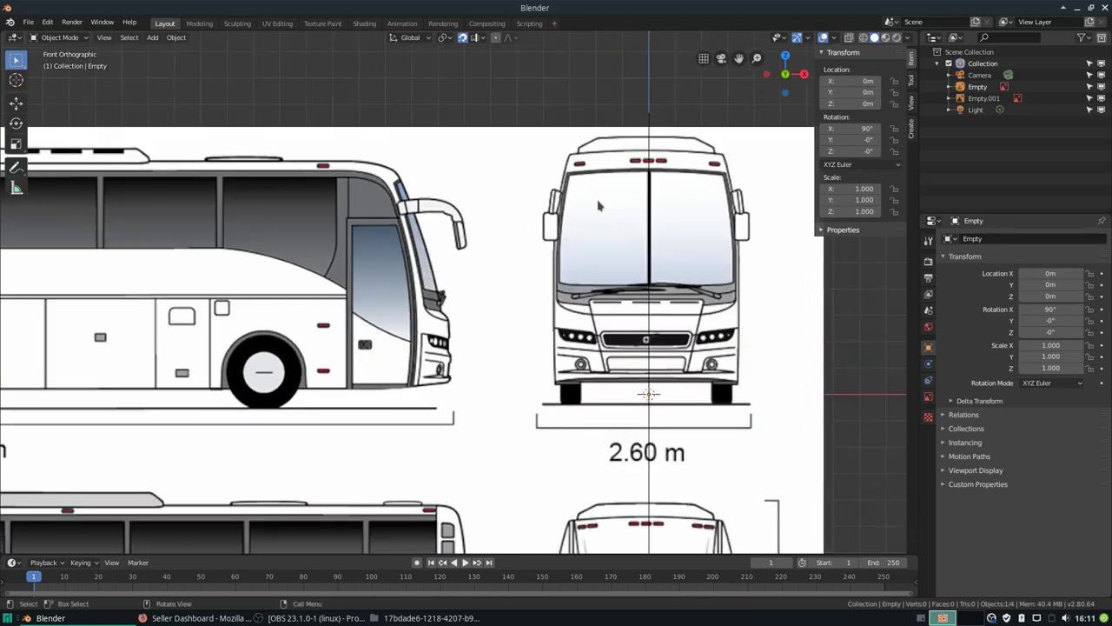
key(KP_3)
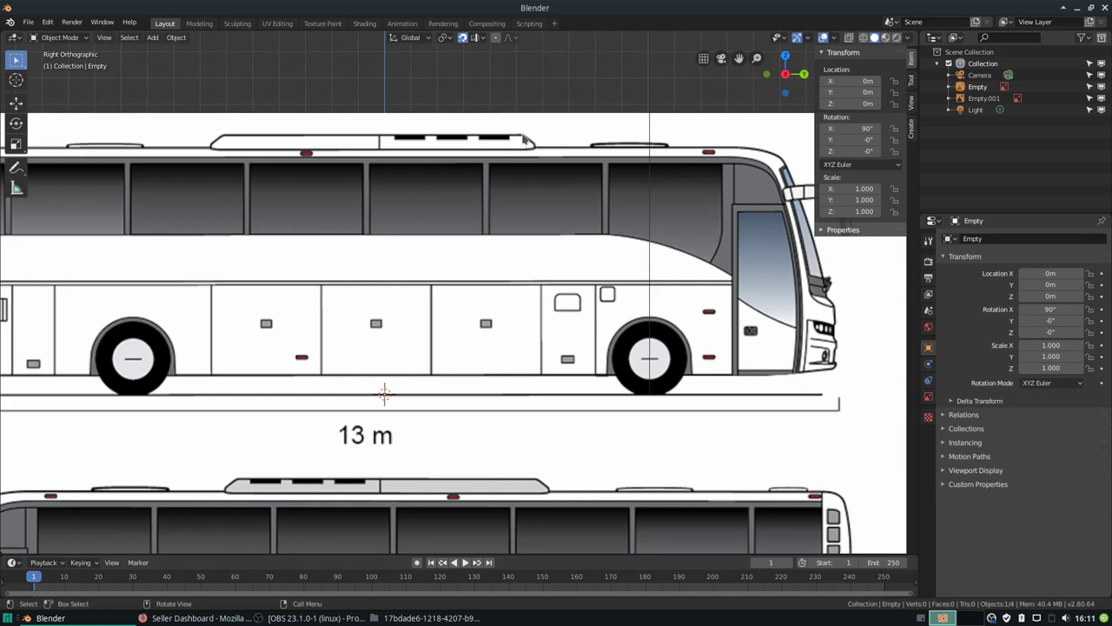
key(KP_1)
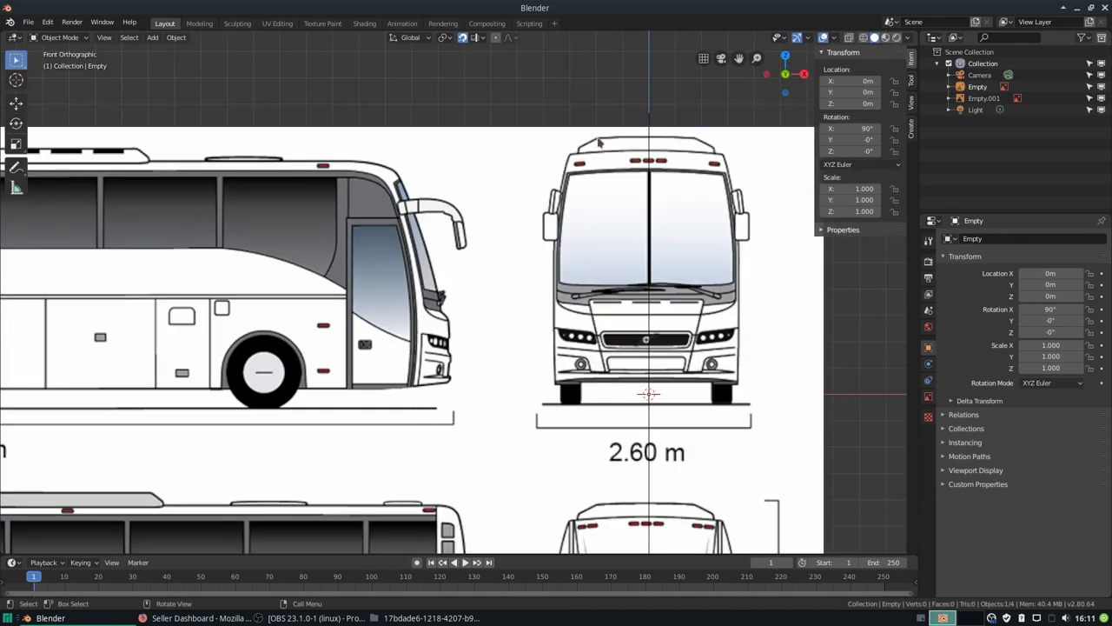
key(KP_3)
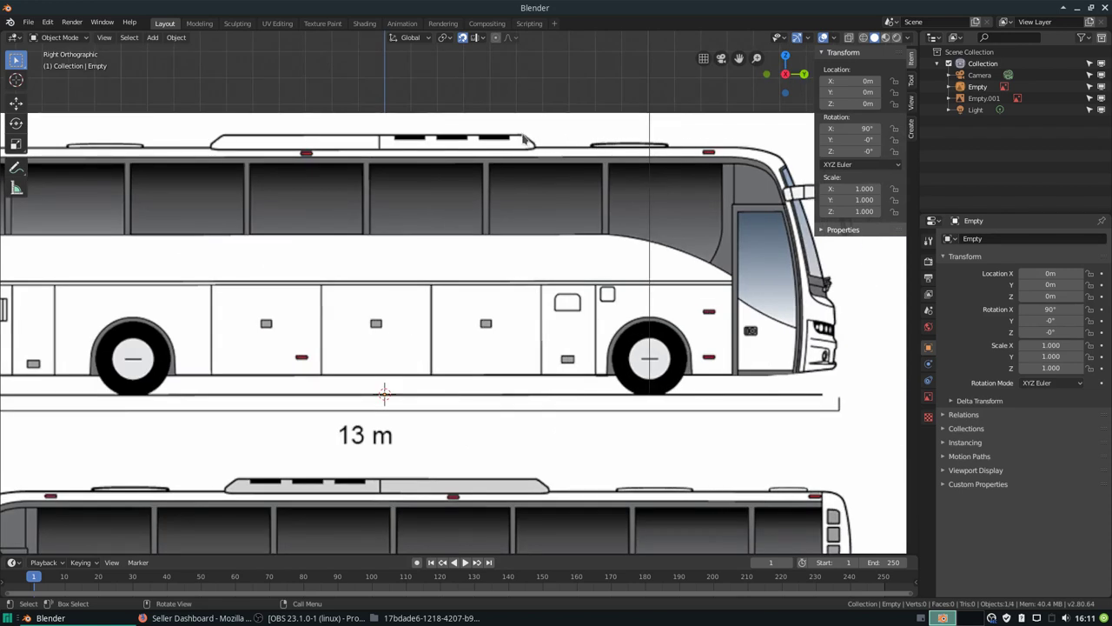
key(KP_1)
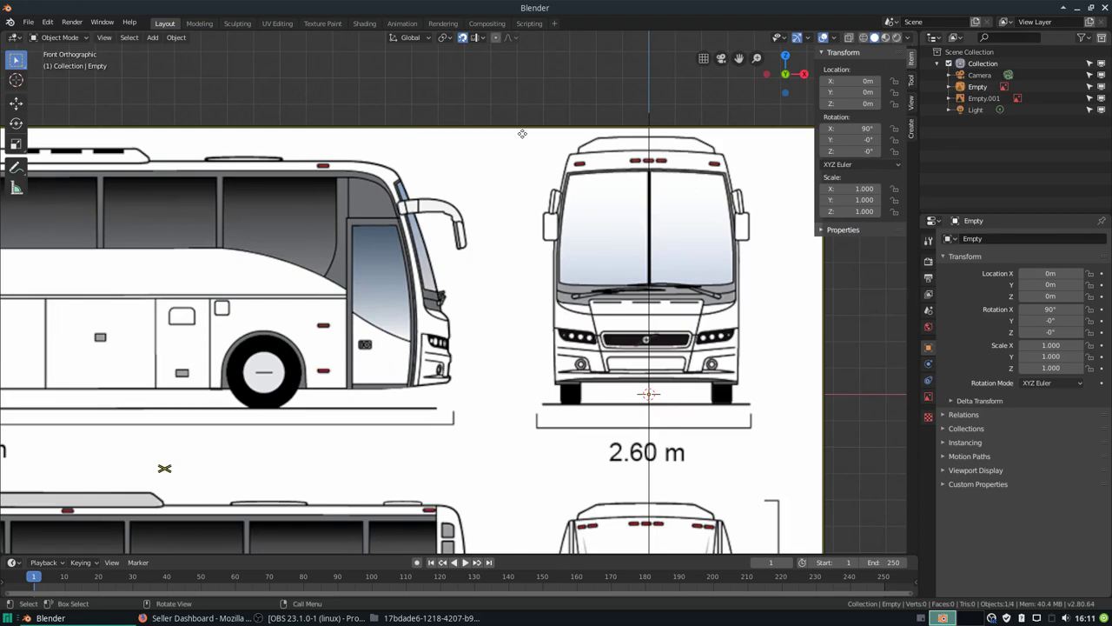
scroll(609, 287, down, 3)
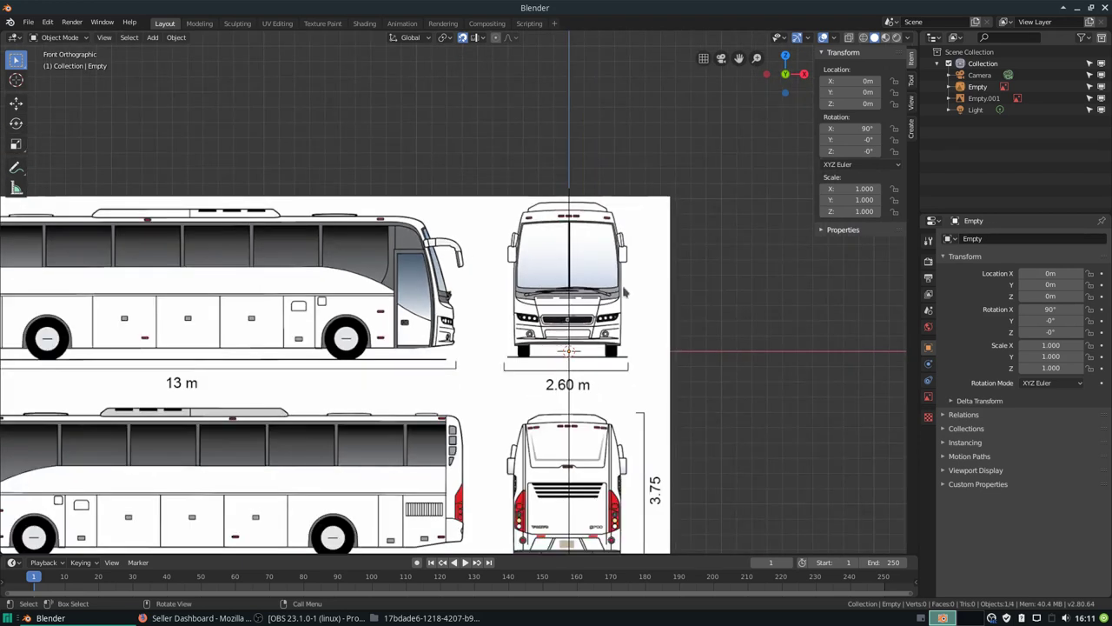
scroll(624, 293, up, 4)
scroll(624, 292, down, 2)
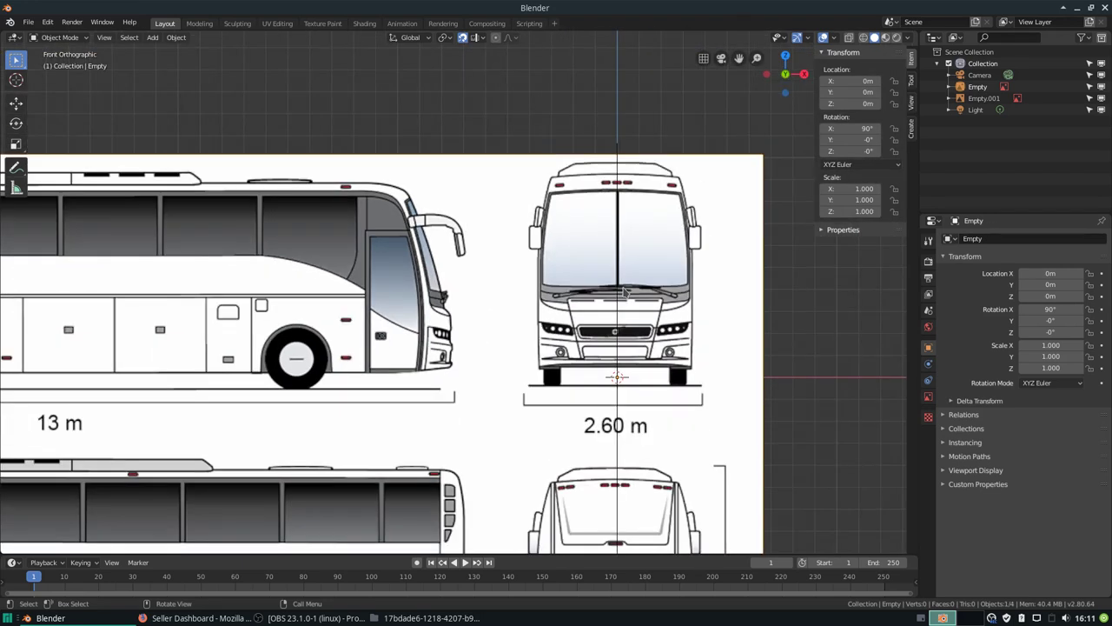
- Pan the blueprints left, clear the selection, and bring up the Shift+A Add menu
mouse_move(735, 354)
shift+middle_down()
mouse_move(639, 348)
mouse_move(616, 357)
shift+middle_up()
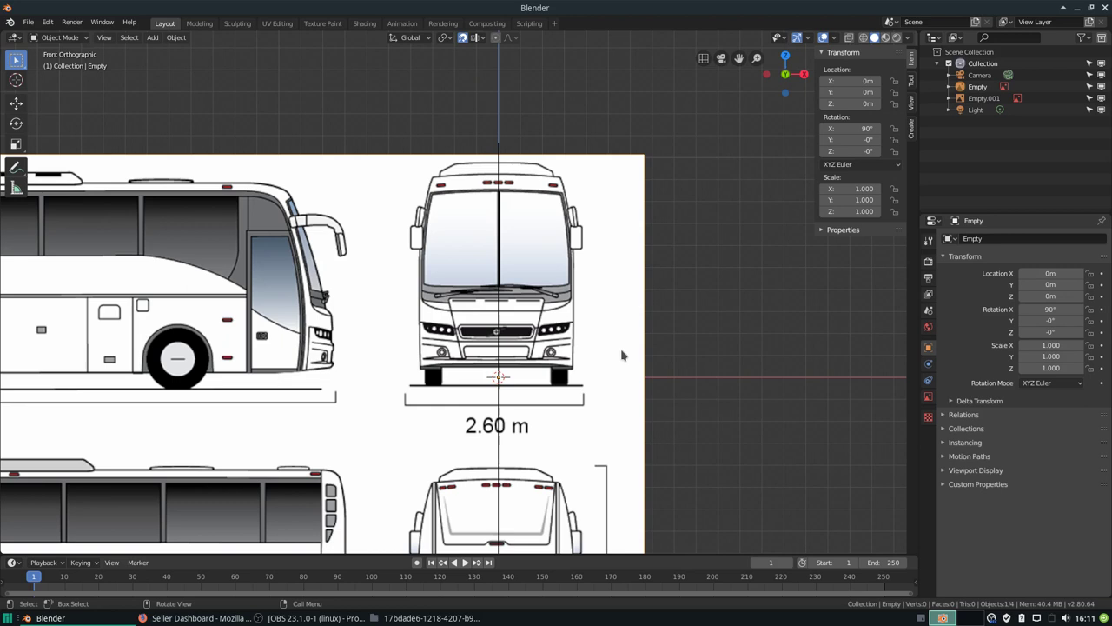
click(628, 377)
click(652, 357)
key(shift+a)
- Search the add-ons for 'obje', inspect Add Mesh: Extra Objects, then recheck the Add menu
click(47, 22)
click(78, 179)
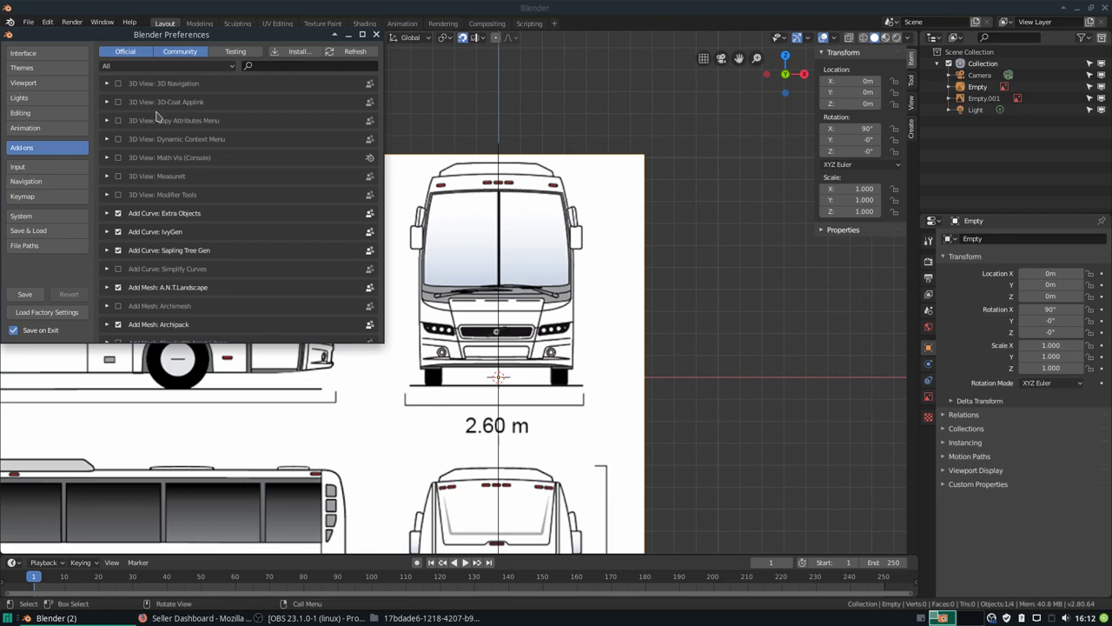
drag(217, 35, 476, 86)
click(537, 118)
text(obje)
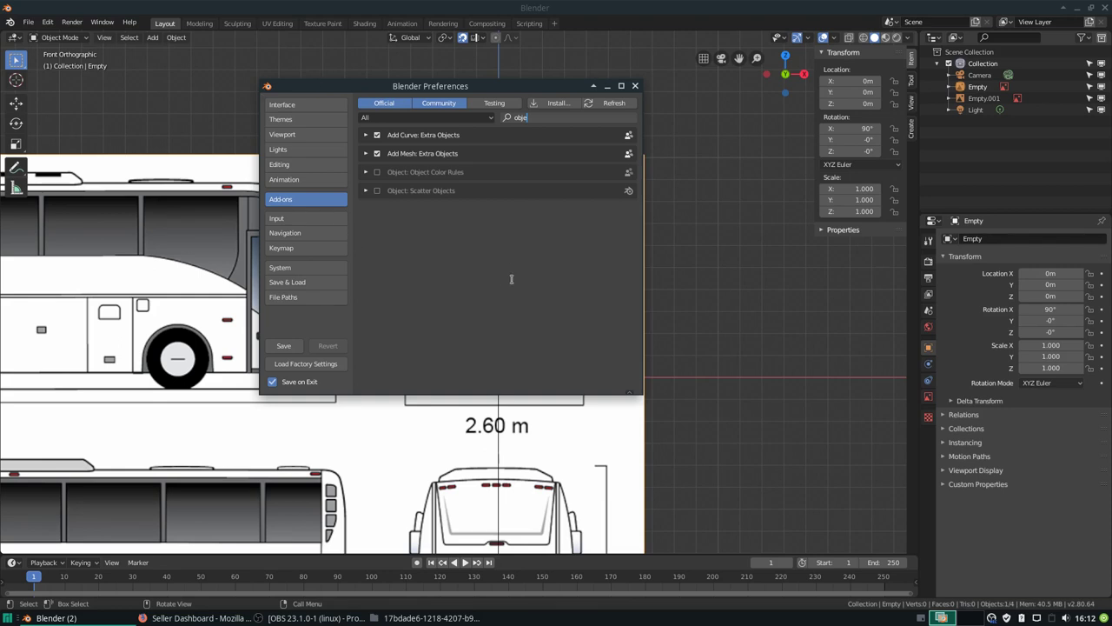
key(Return)
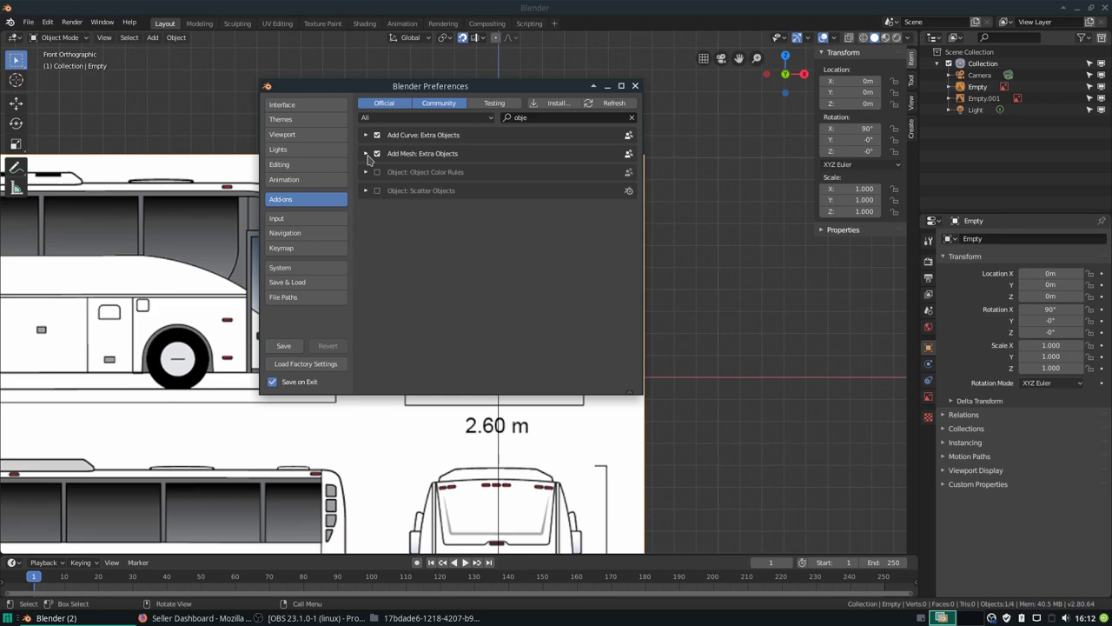
click(368, 156)
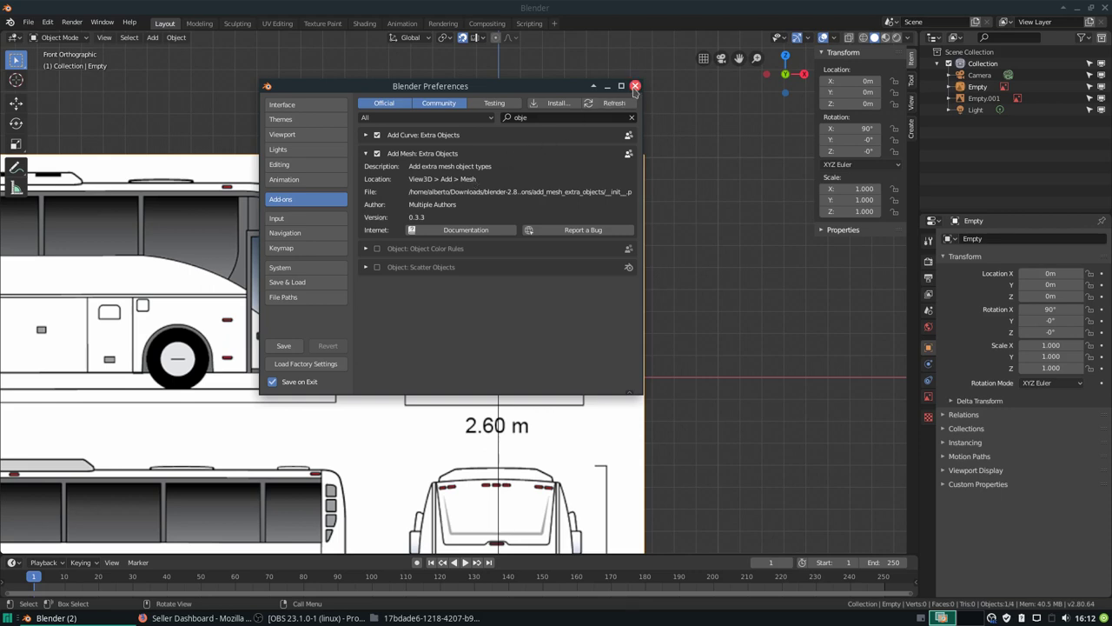
click(635, 86)
key(shift+a)
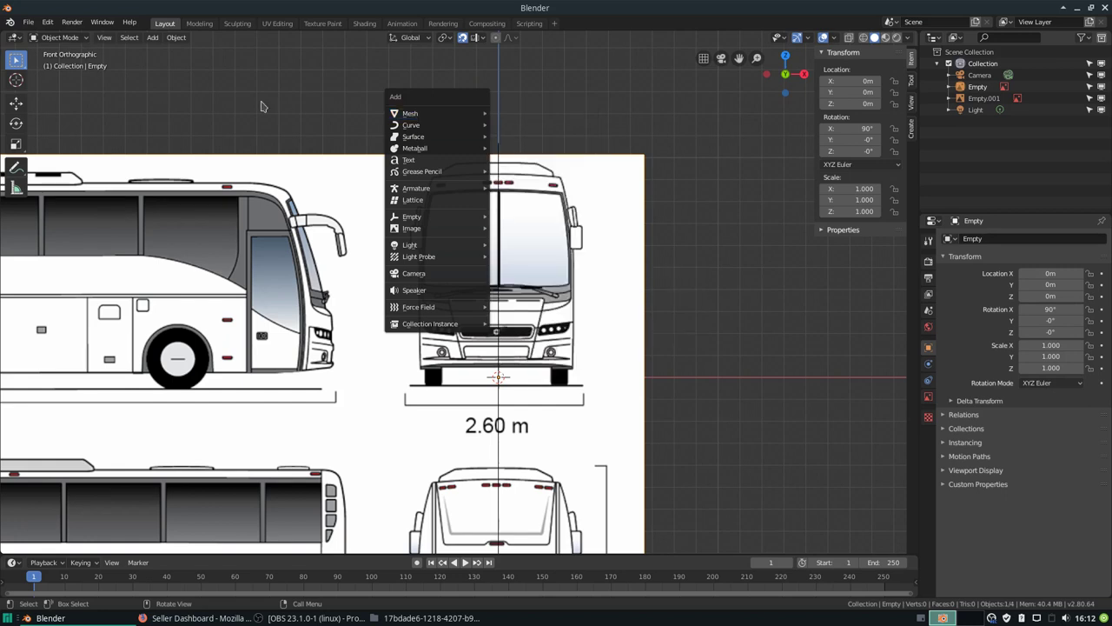
- Reopen Preferences and try an add-on search for 'math', then clear the search
click(44, 23)
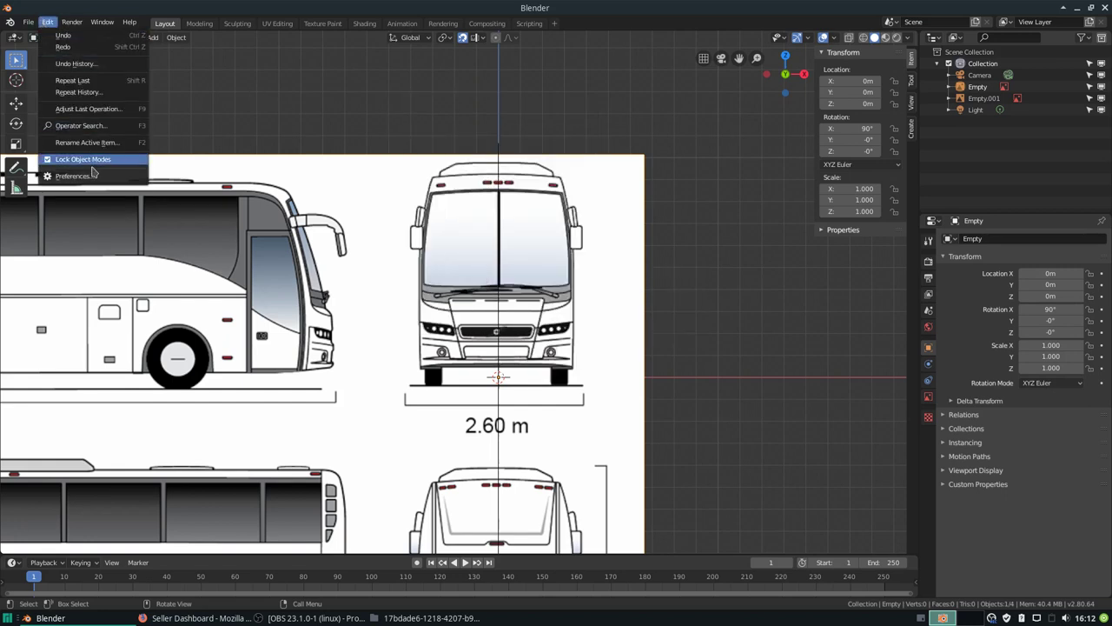
click(96, 176)
drag(245, 36, 458, 60)
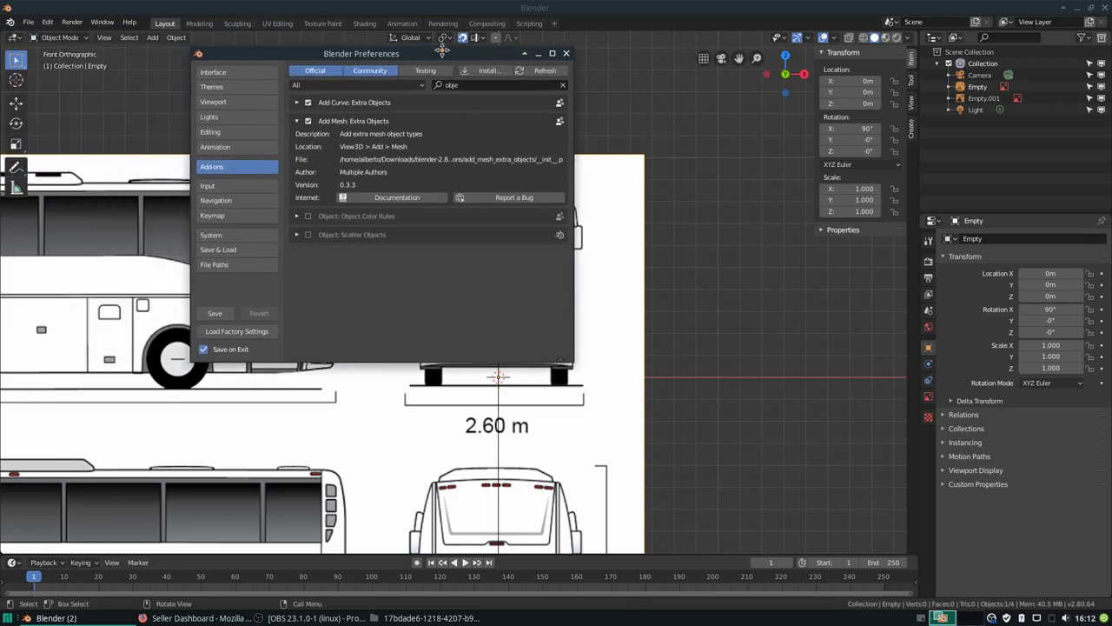
click(383, 85)
click(485, 86)
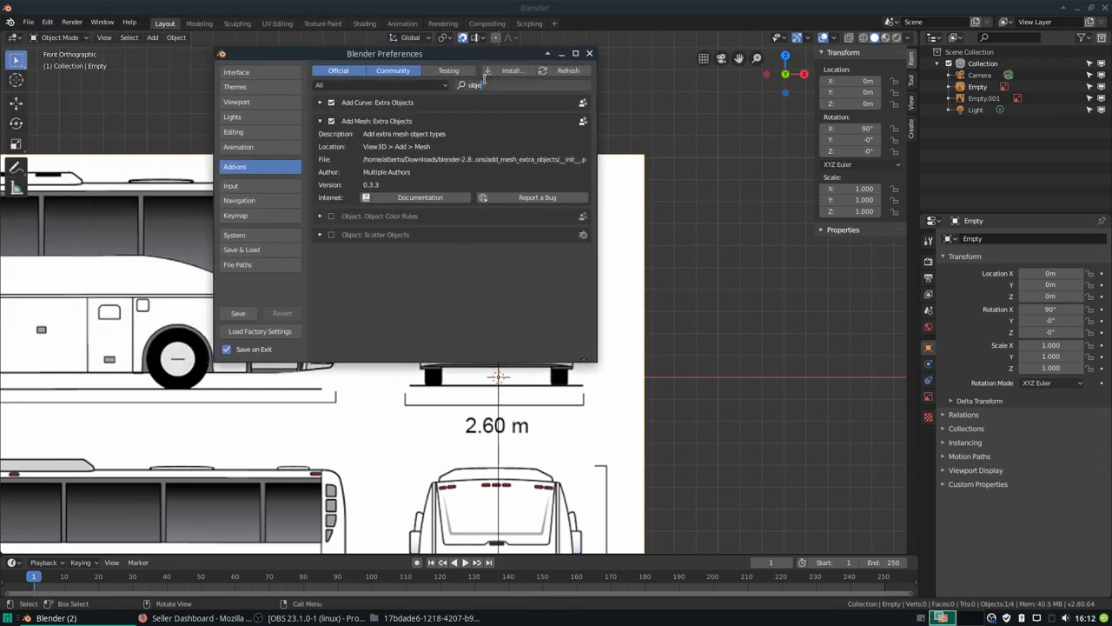
key(BackSpace)
key(BackSpace)
key(BackSpace)
text(ma)
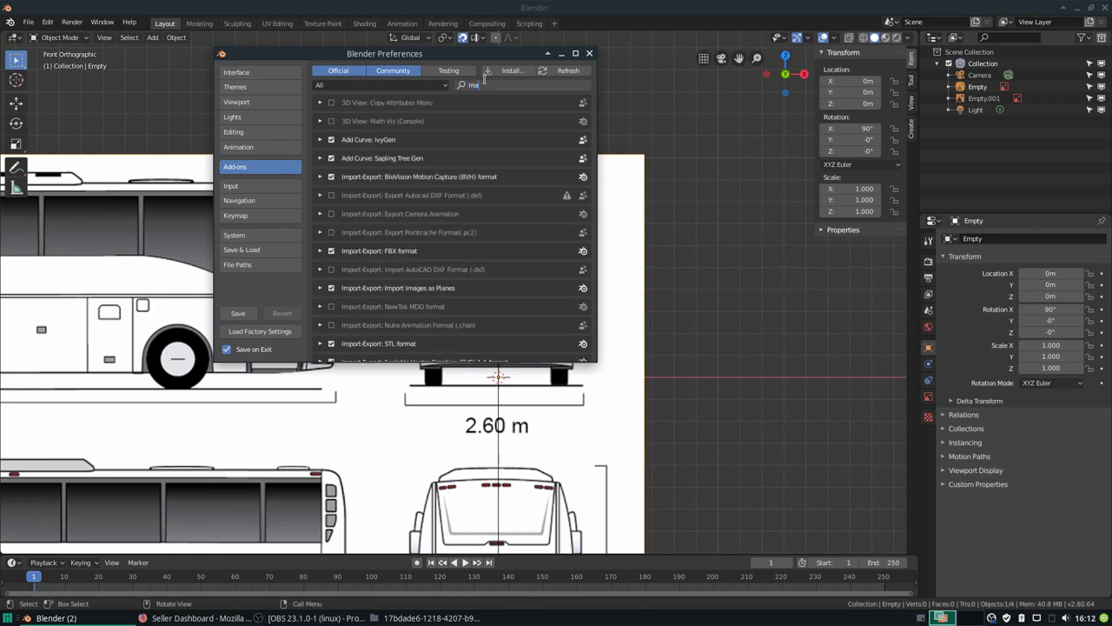
text(th)
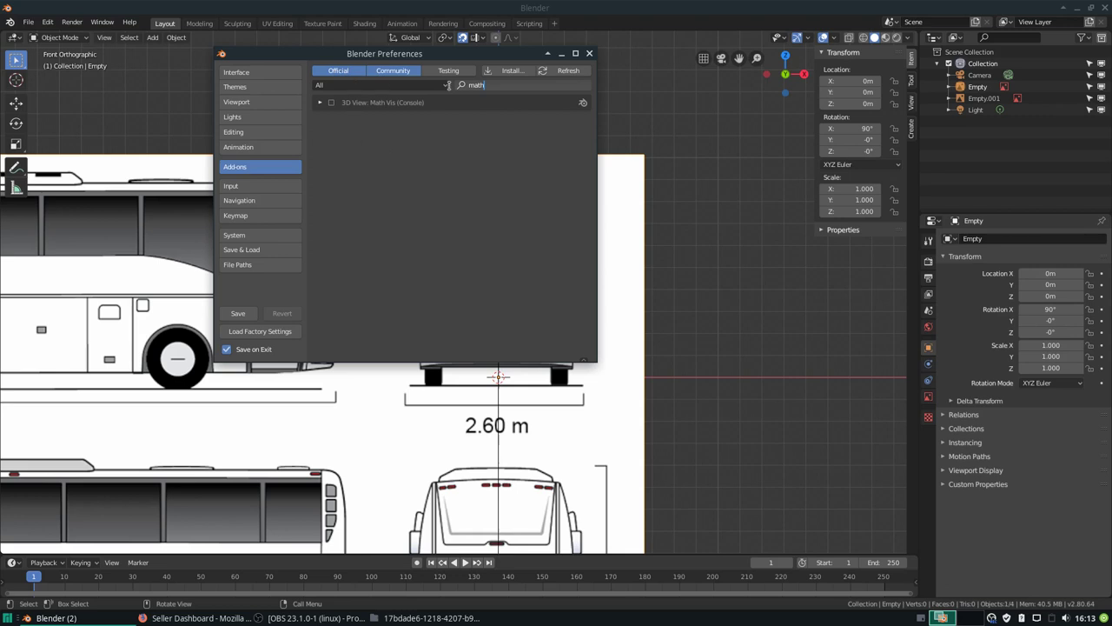
key(BackSpace)
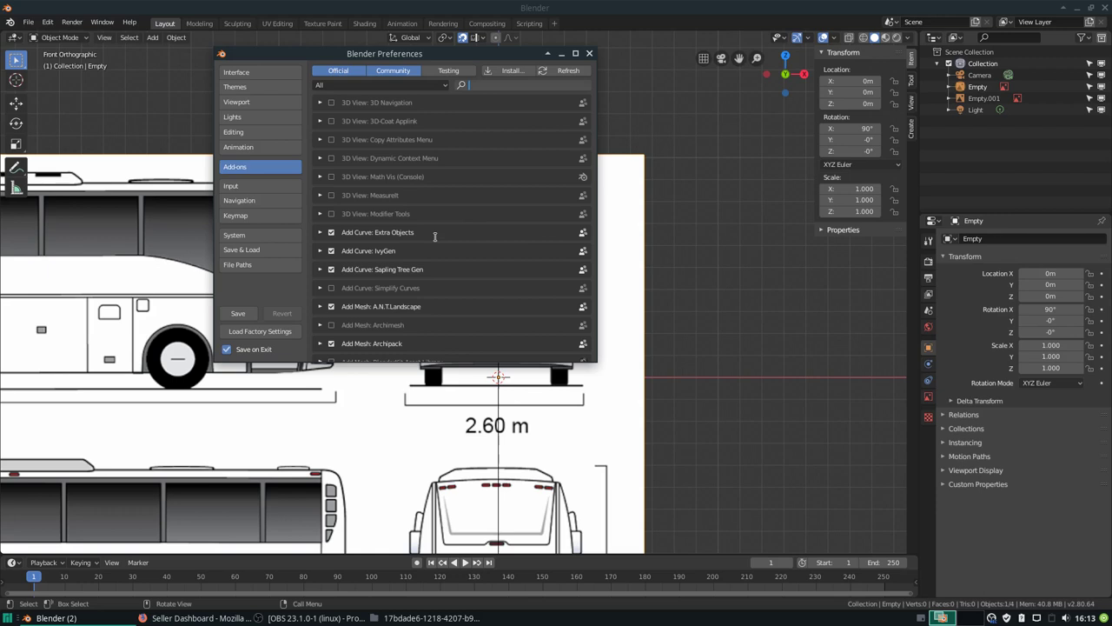
click(435, 235)
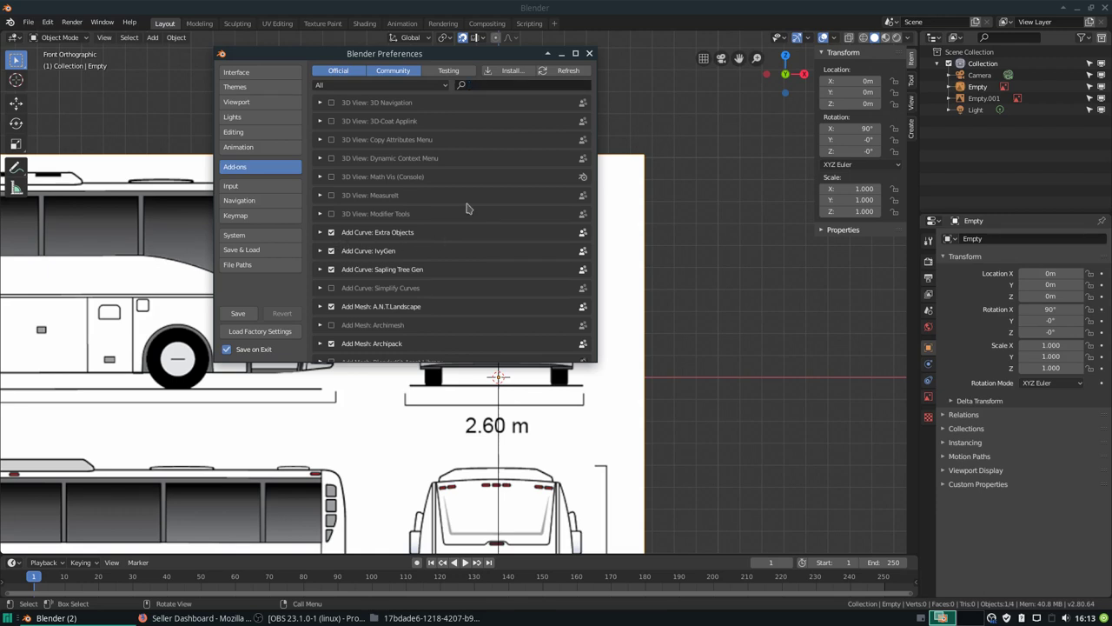
scroll(466, 208, down, 5)
scroll(466, 213, up, 3)
scroll(466, 218, up, 2)
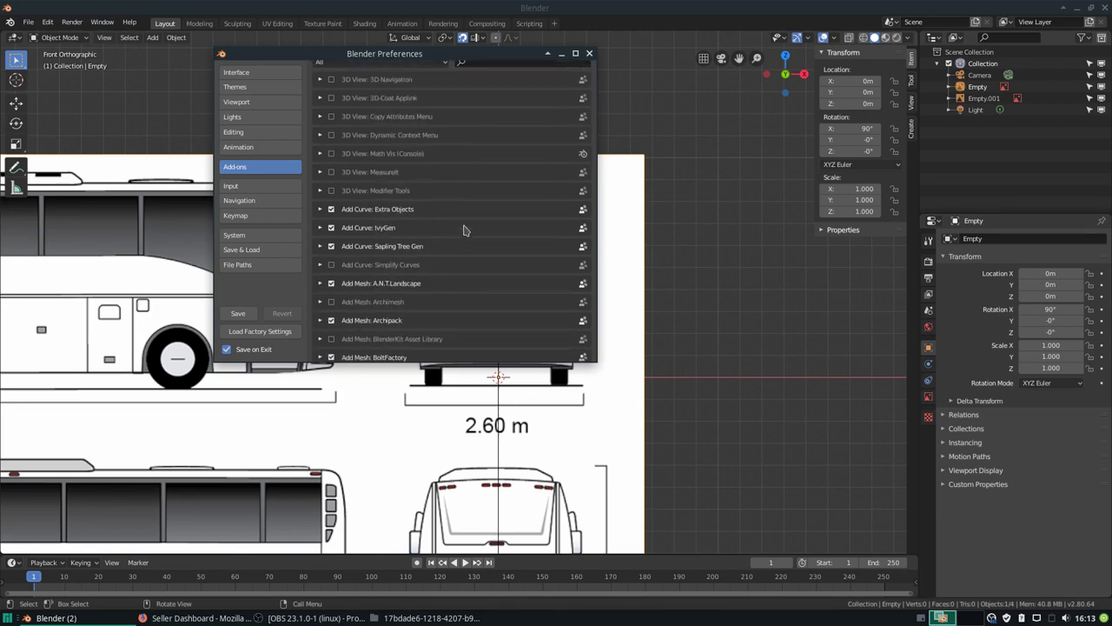
scroll(465, 225, up, 1)
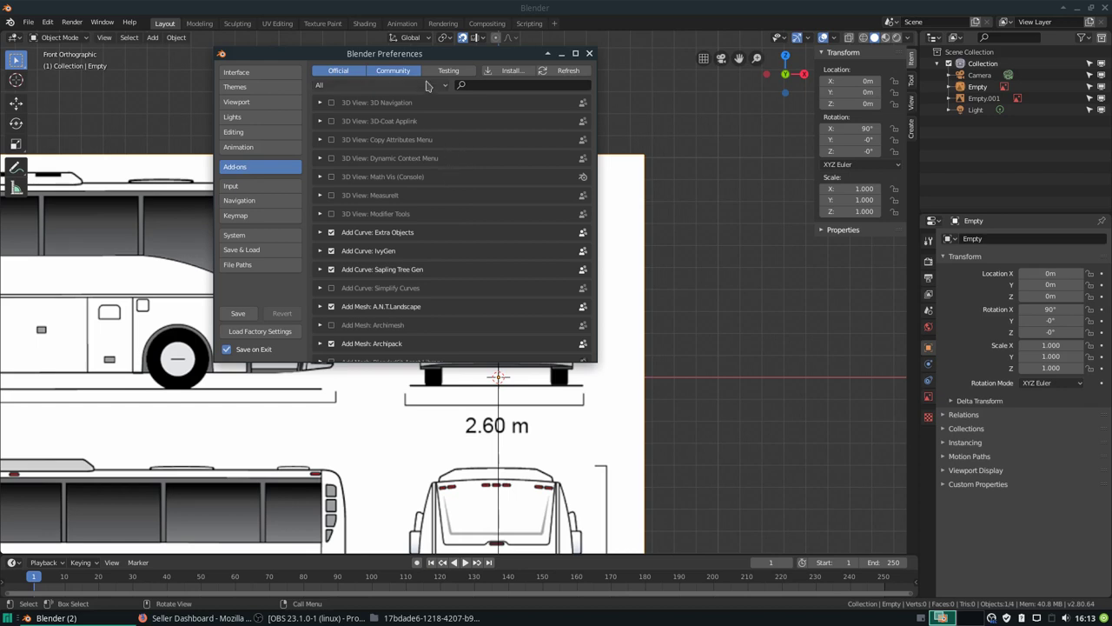
- Filter add-ons to Add Mesh, enable Extra Objects, save preferences and close the window
click(429, 86)
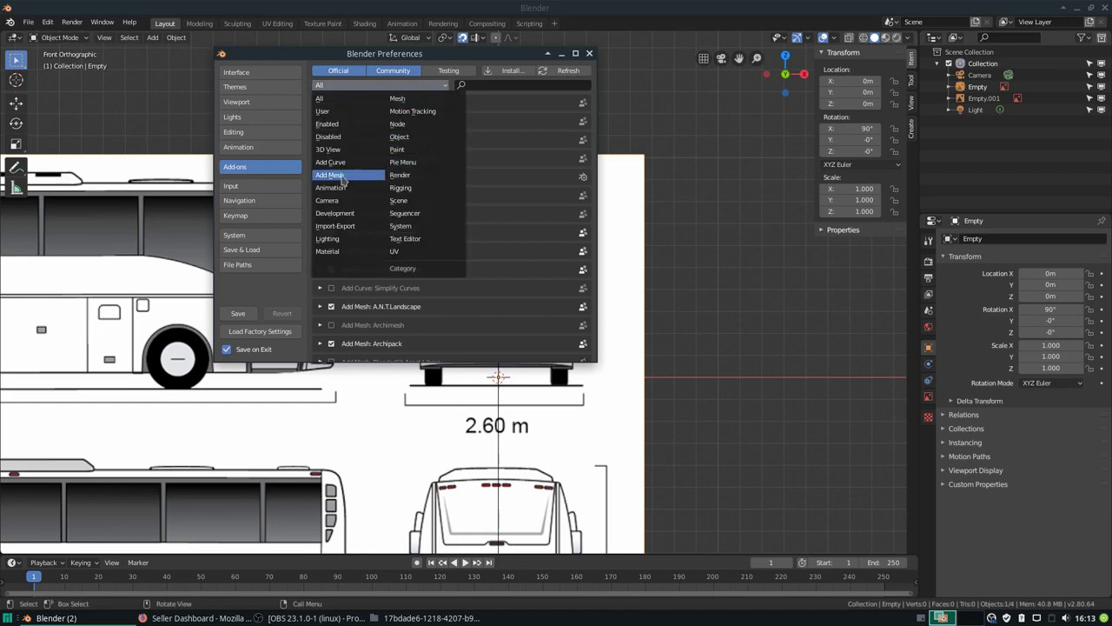
click(343, 178)
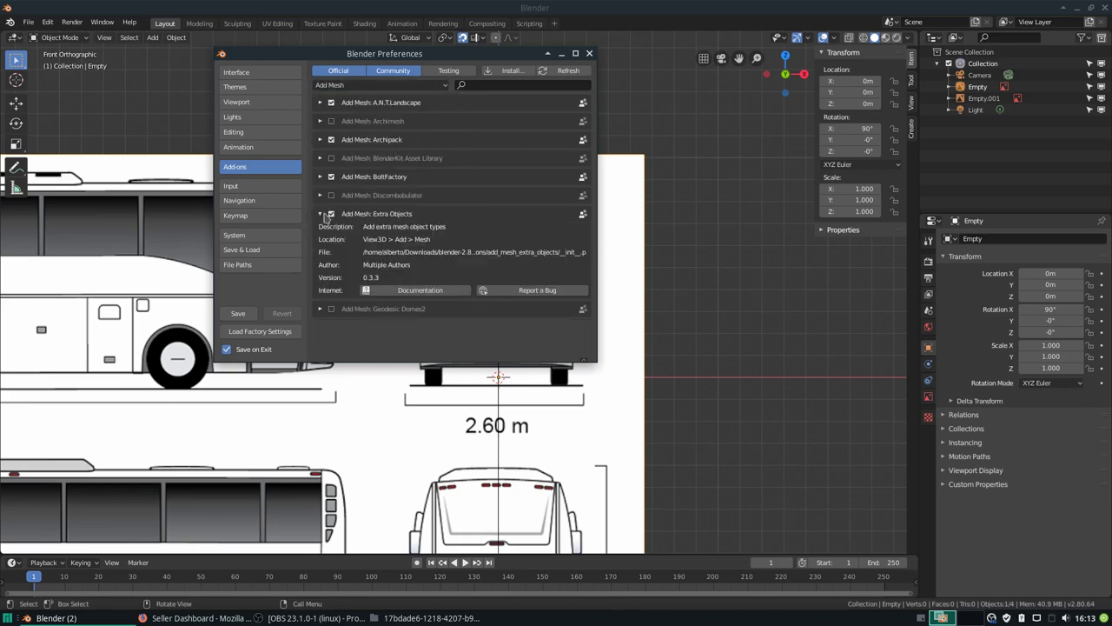
click(320, 215)
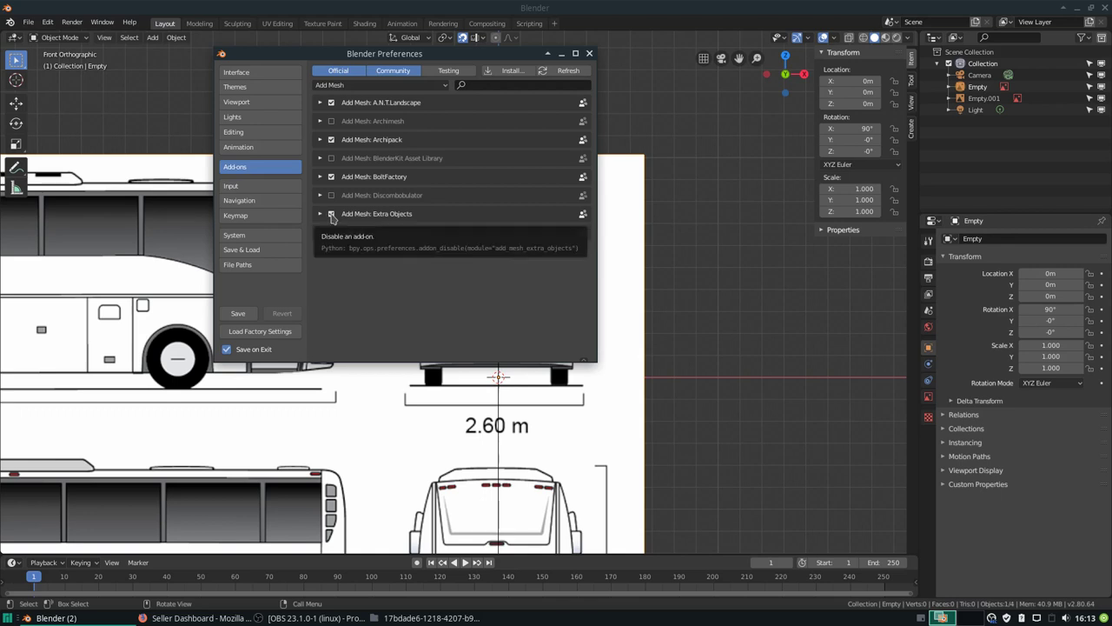
click(331, 214)
click(331, 214)
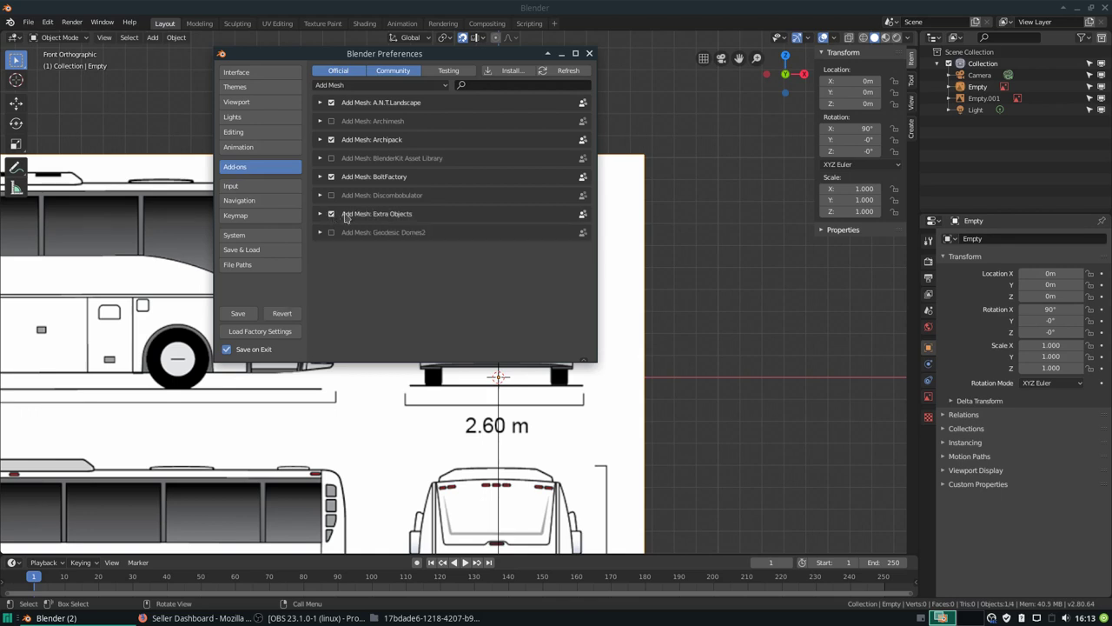
click(236, 315)
click(589, 53)
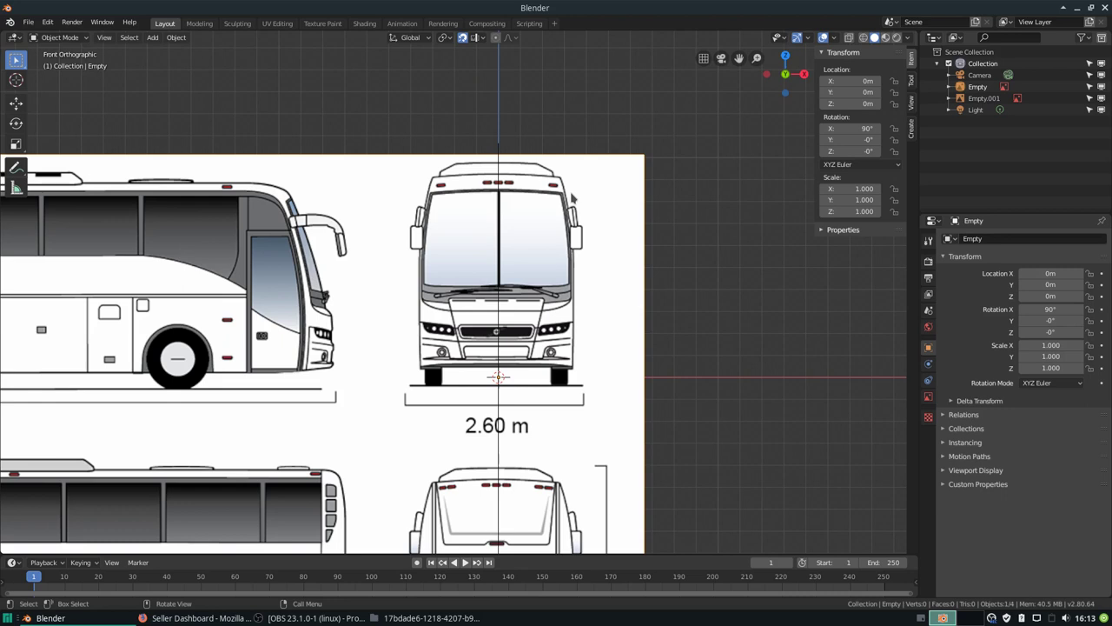
- Add a Single Vert mesh object at the origin and zoom in on the blueprint
key(shift+a)
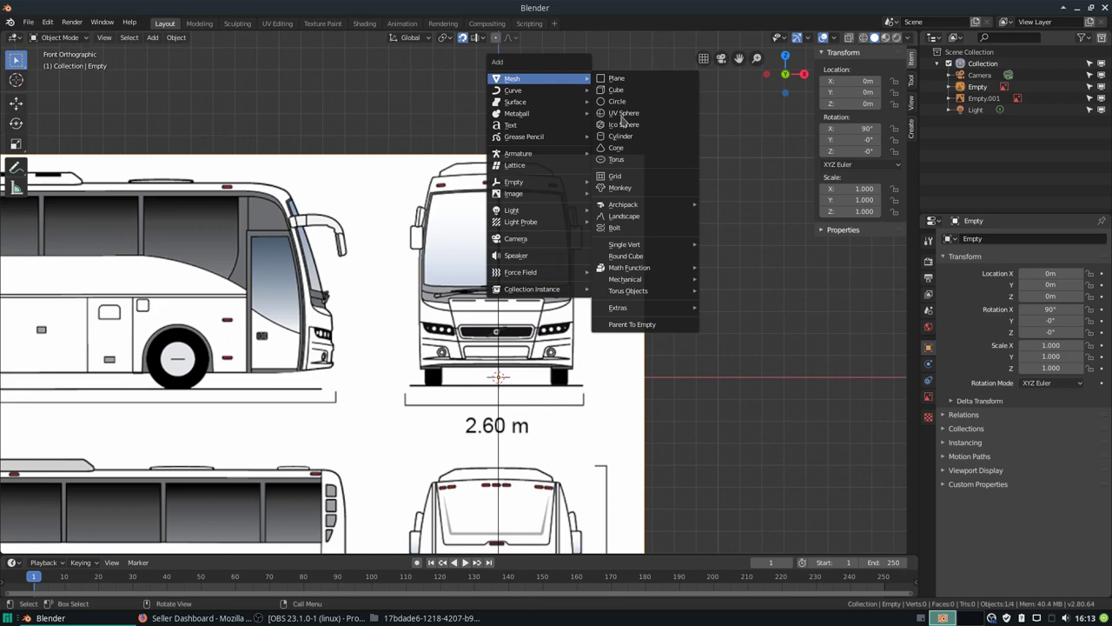
mouse_move(643, 244)
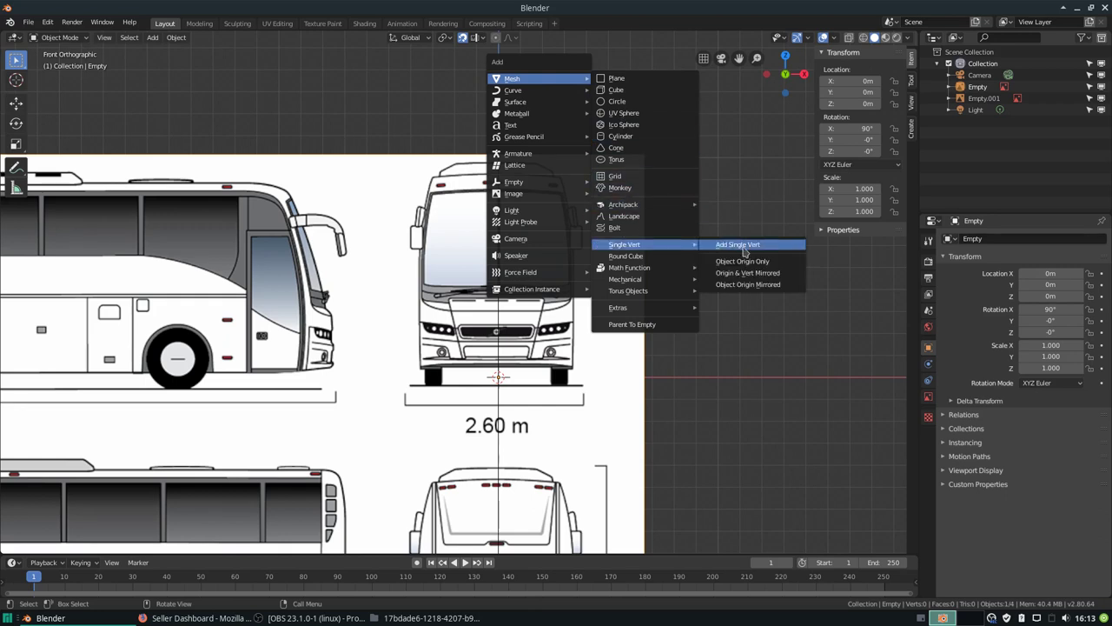
click(740, 245)
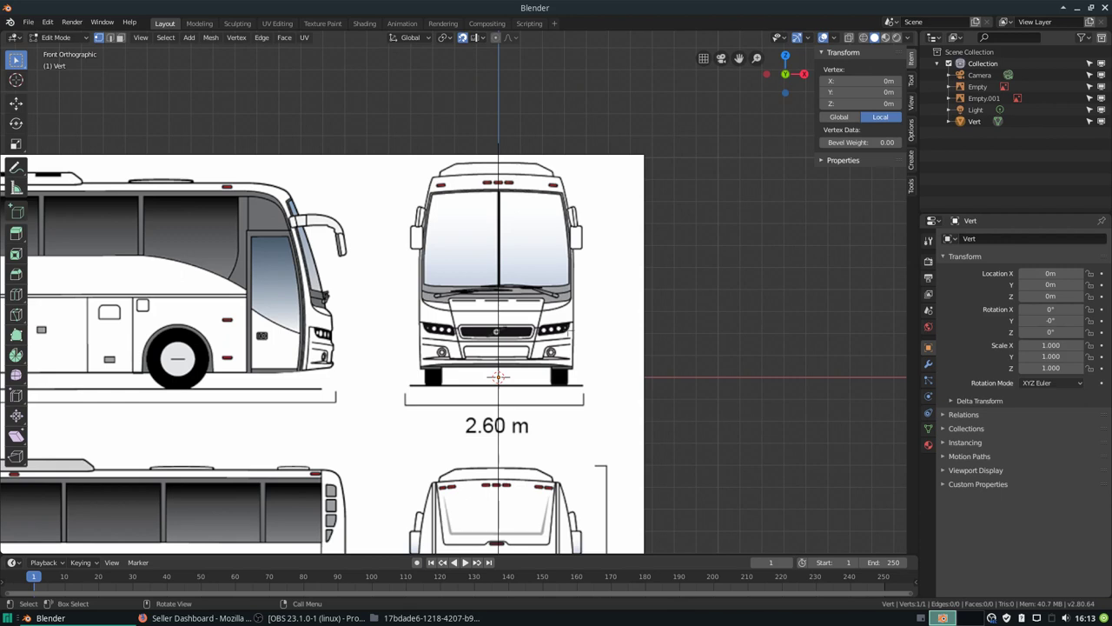
scroll(505, 389, up, 1)
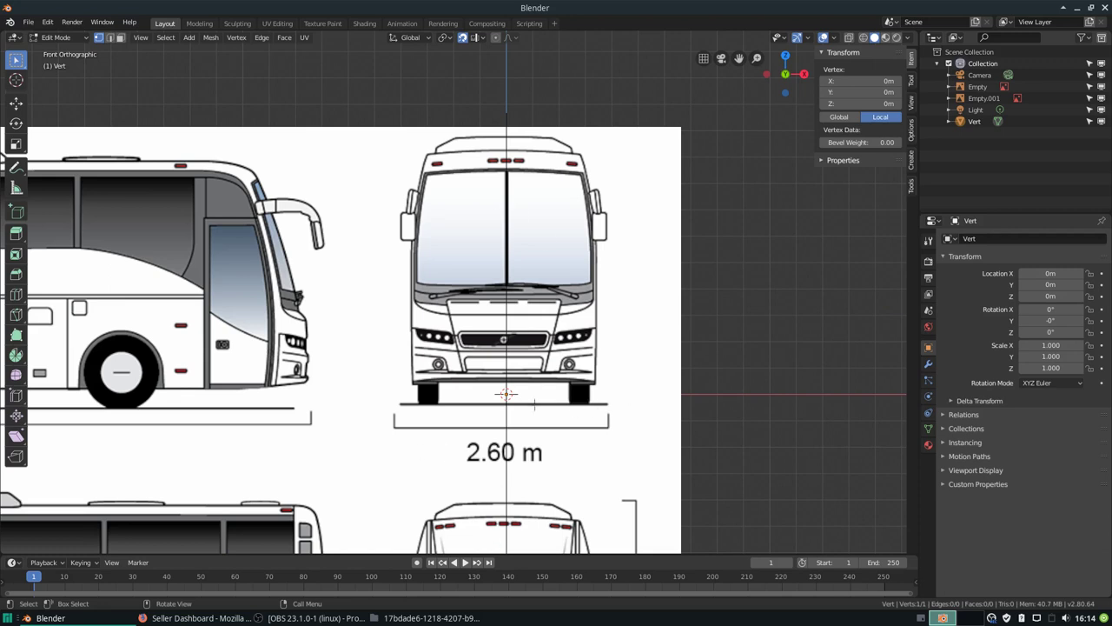
- Raise the vertex and pan the view down onto the bus roof
key(g)
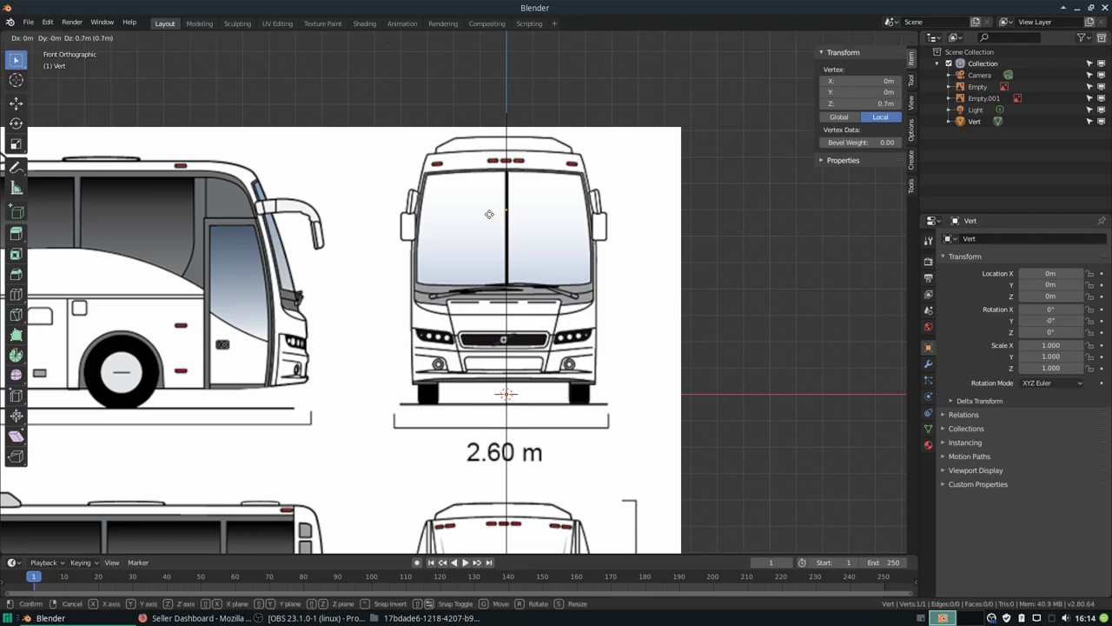
click(494, 153)
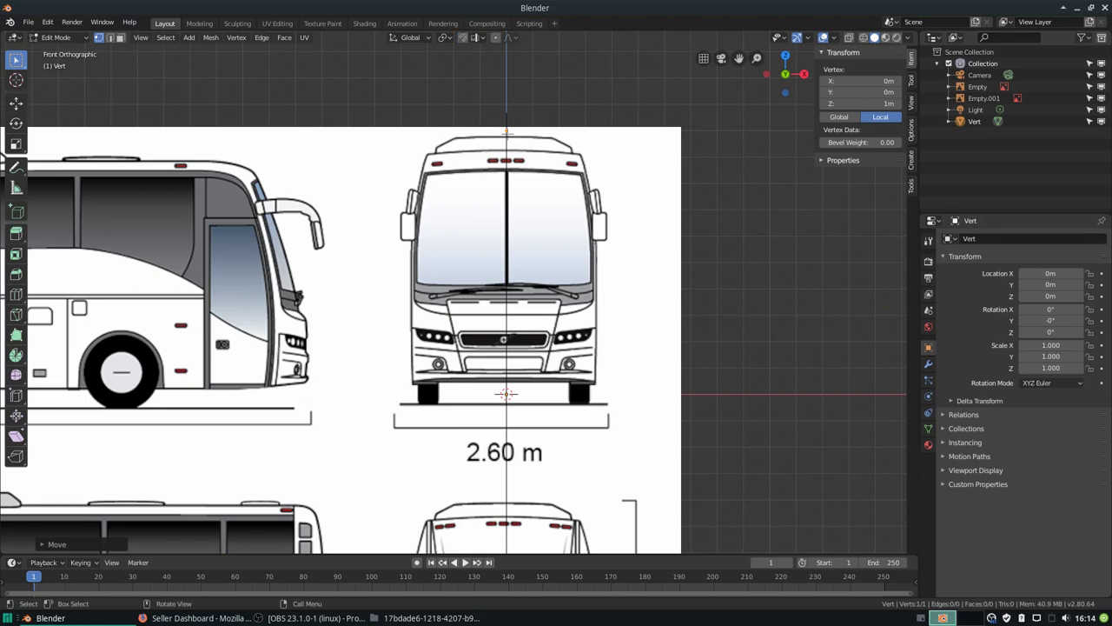
scroll(507, 133, up, 2)
shift+middle_drag(507, 152, 498, 250)
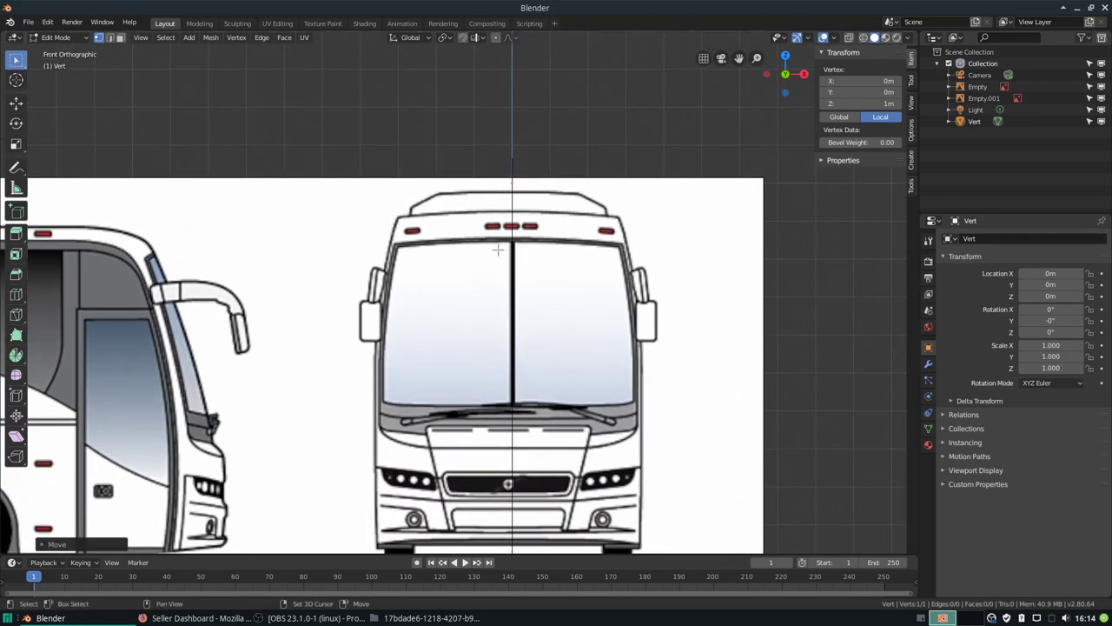
scroll(498, 250, up, 3)
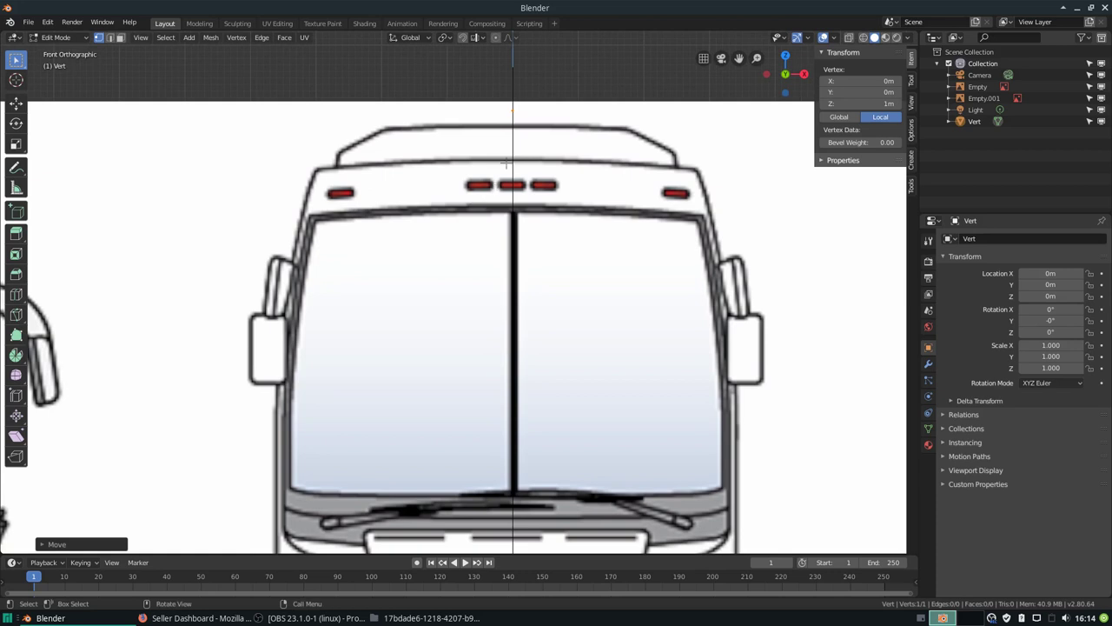
- Place the vertex at the top centre of the bus roof edge, Z 0.97854m
key(g)
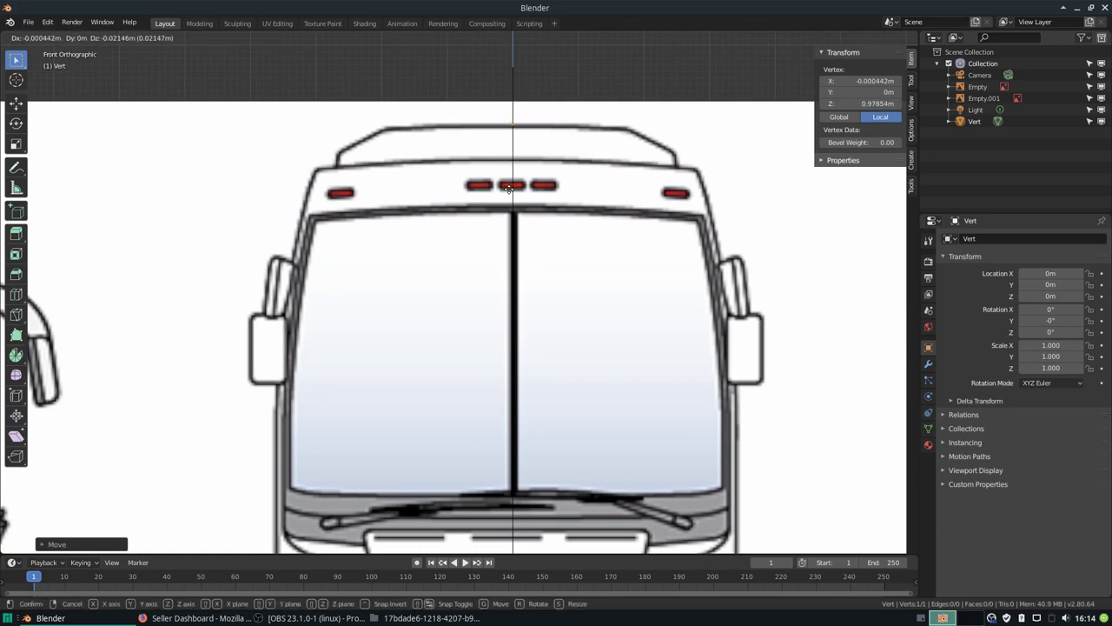
click(509, 187)
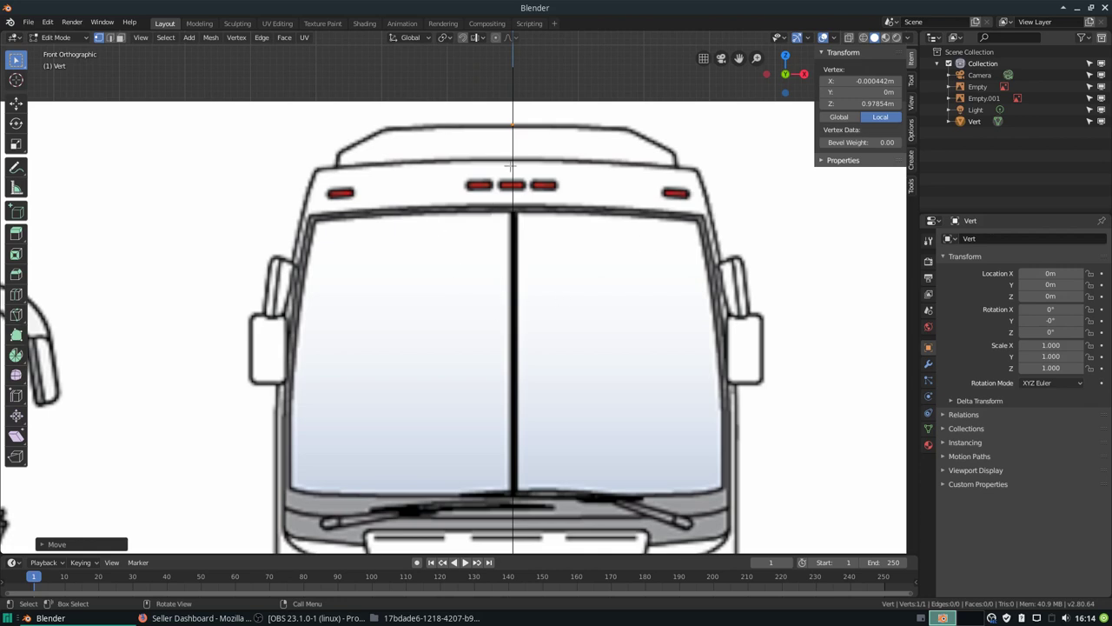
scroll(531, 111, up, 2)
scroll(526, 122, up, 1)
scroll(526, 121, up, 1)
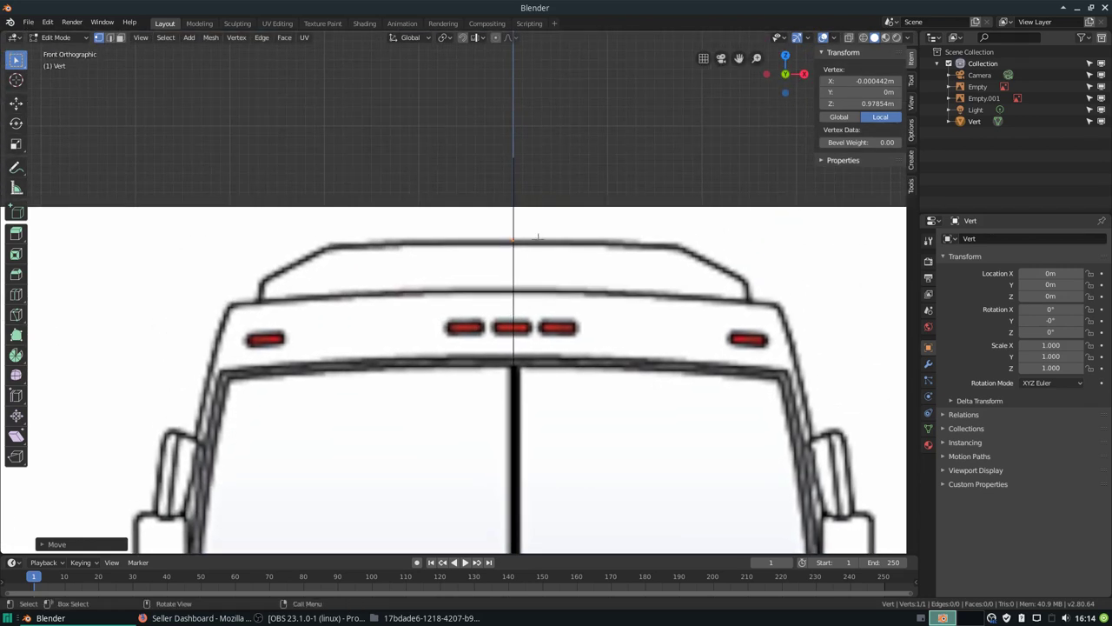
scroll(551, 202, up, 2)
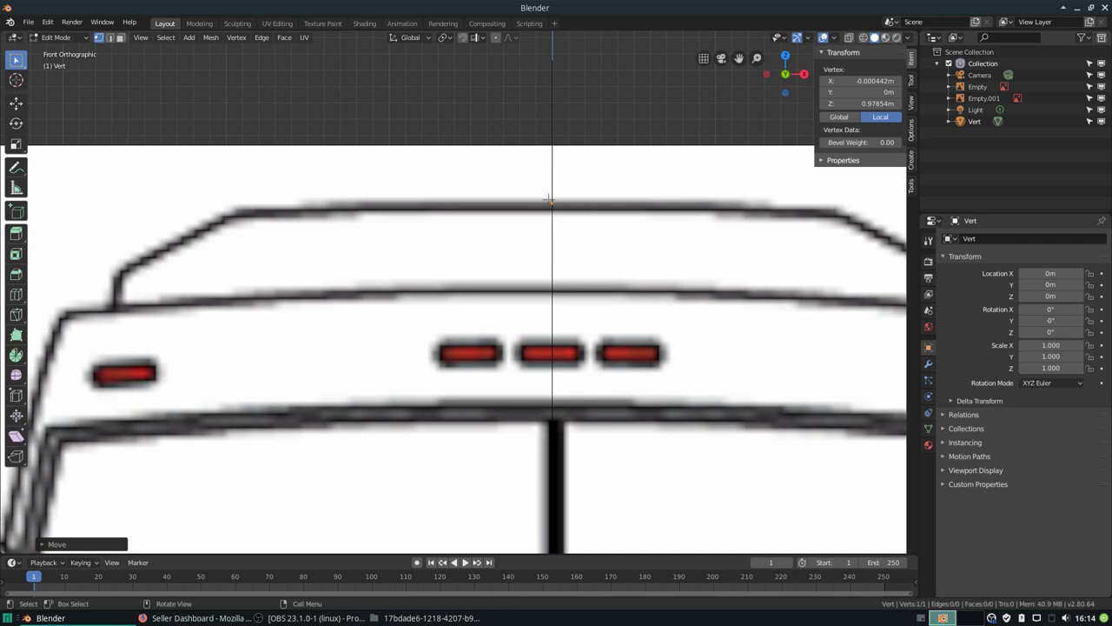
scroll(528, 259, down, 4)
scroll(528, 258, down, 3)
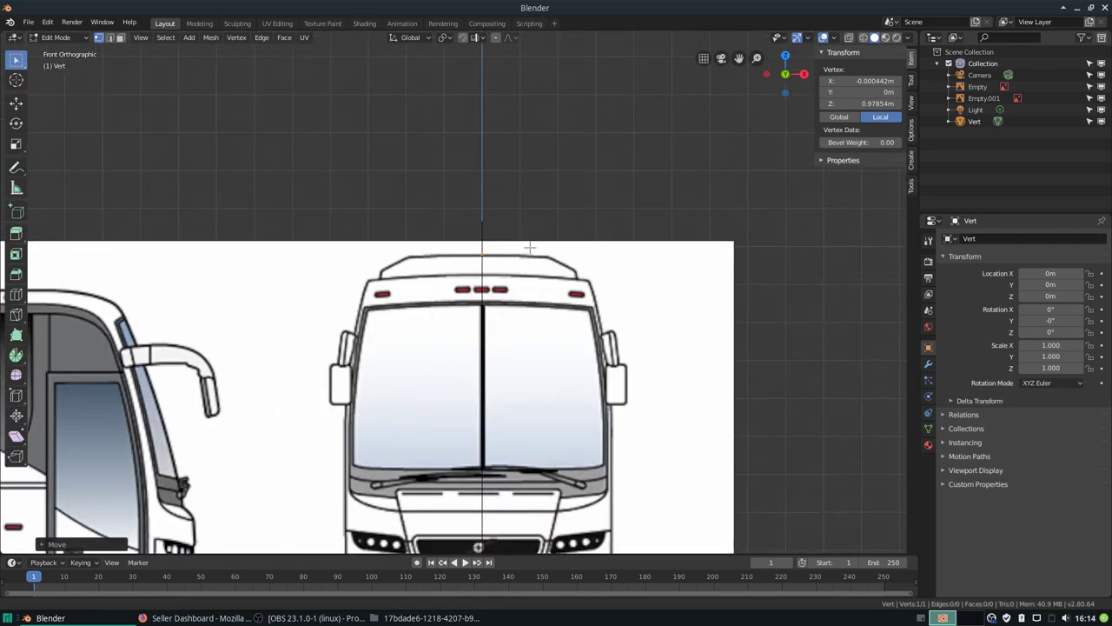
scroll(564, 185, up, 2)
scroll(516, 199, up, 1)
ctrl+scroll(514, 199, down, 1)
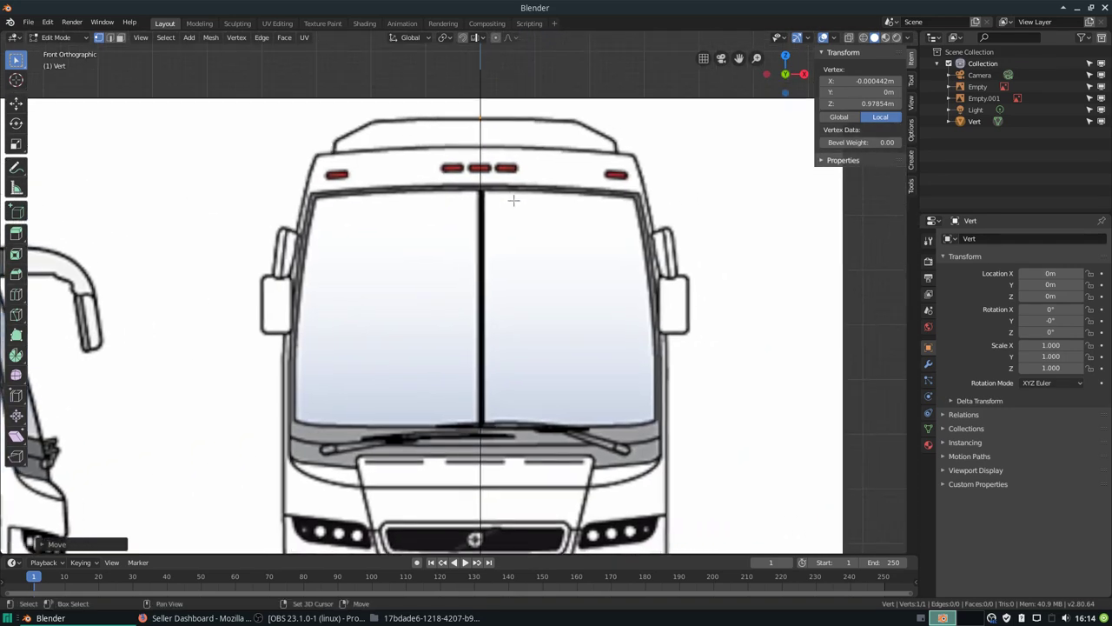
- Add a Mirror modifier to Vert with Clipping enabled
click(929, 365)
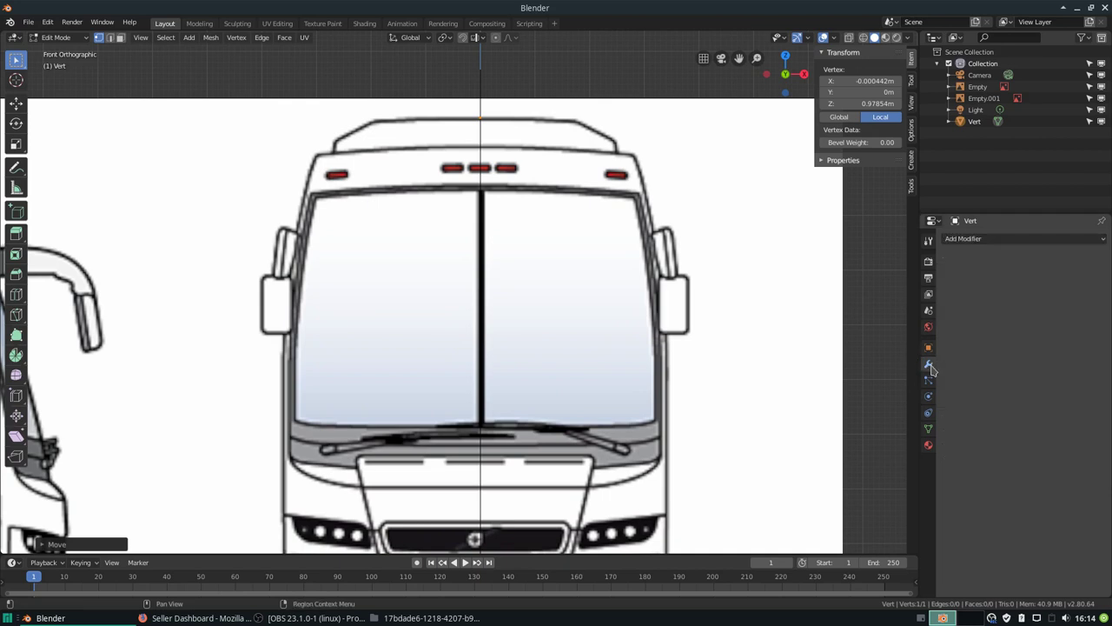
click(1024, 239)
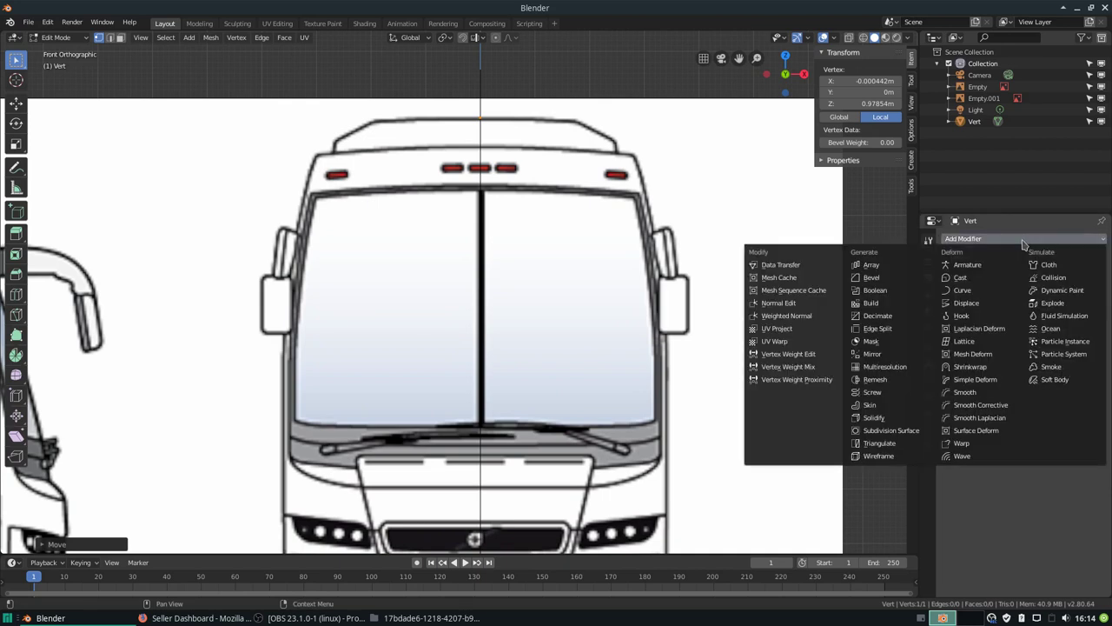
click(873, 355)
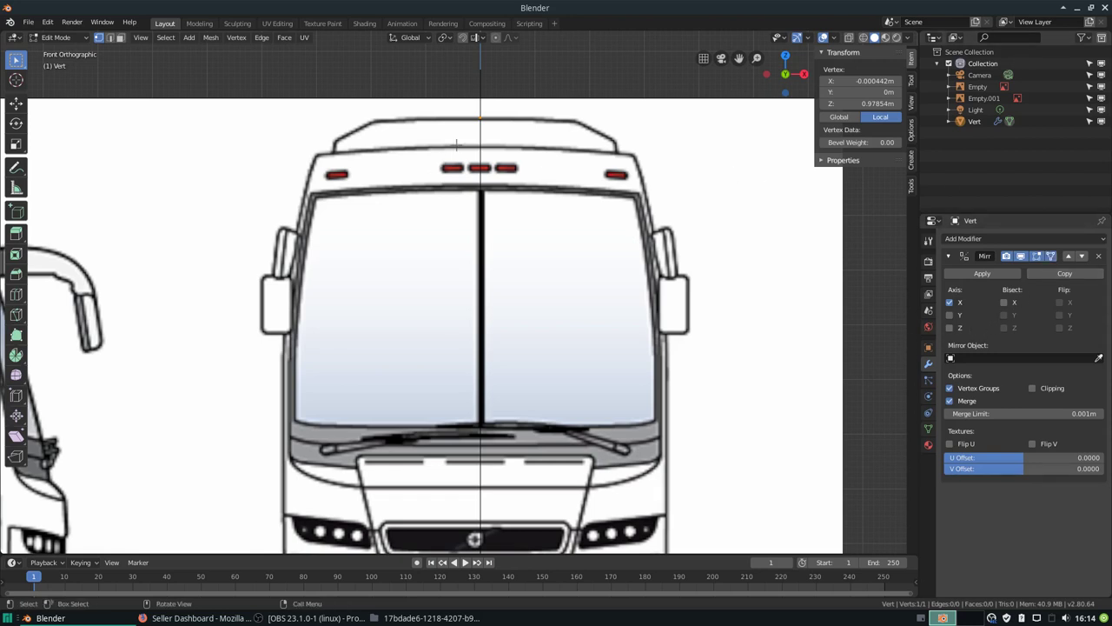
click(1033, 388)
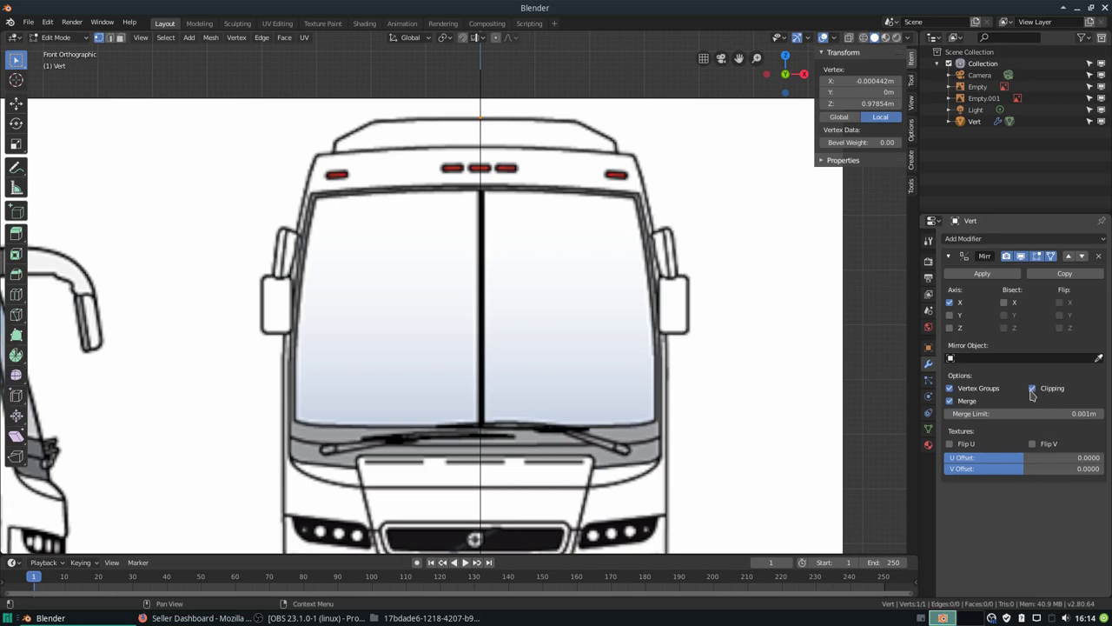
scroll(571, 108, up, 2)
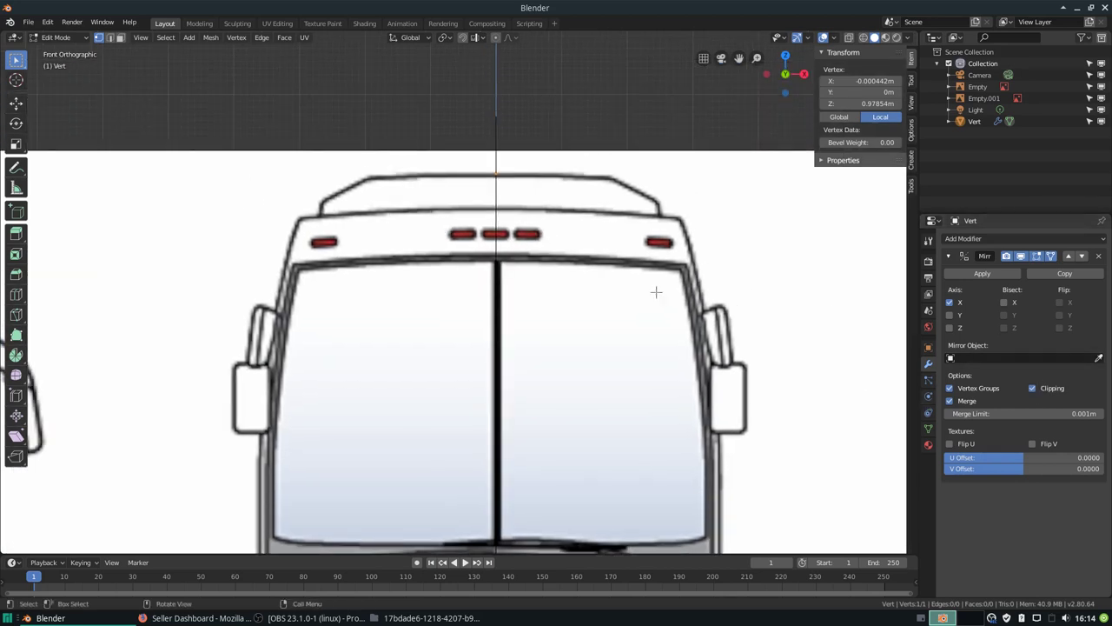
- Extrude two vertices along the roof line to the corner, re-enable Clipping, and return to Object Mode
key(e)
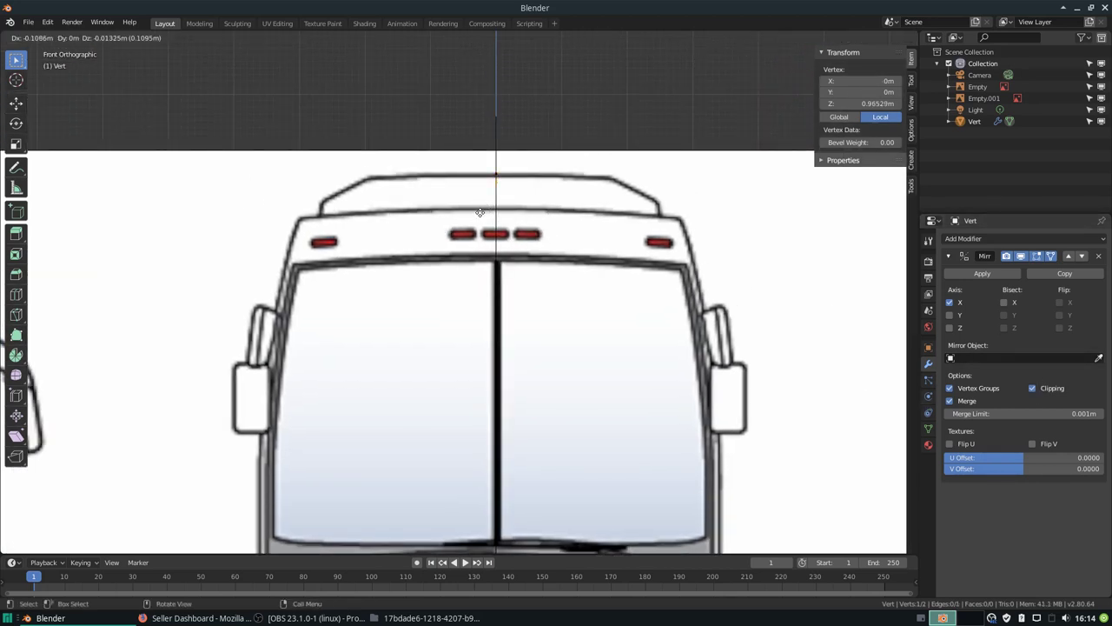
click(600, 207)
click(1033, 388)
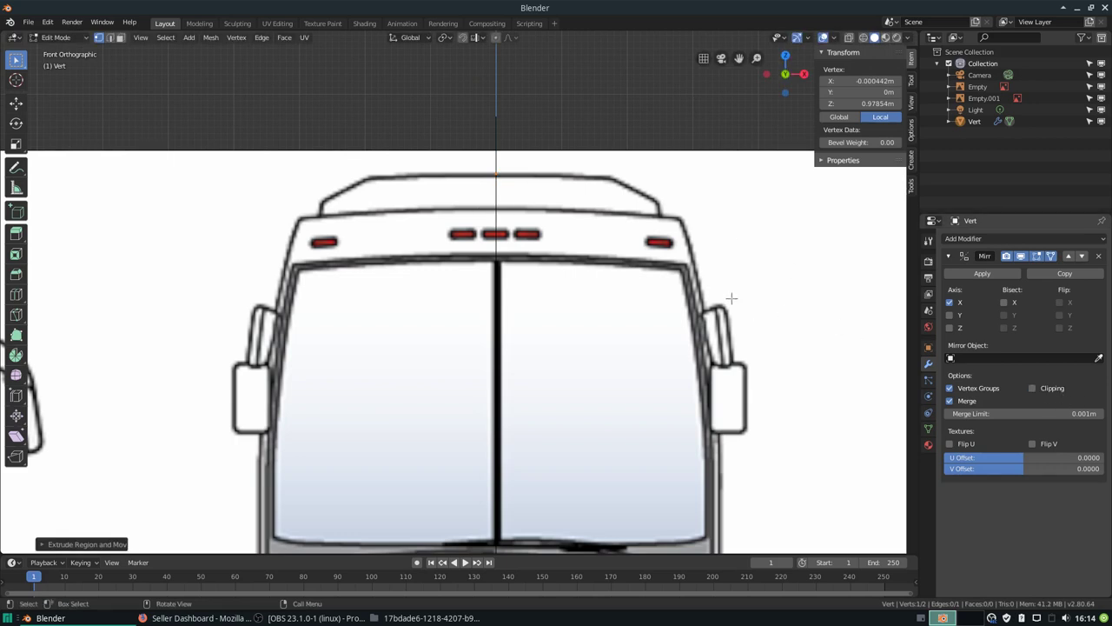
key(e)
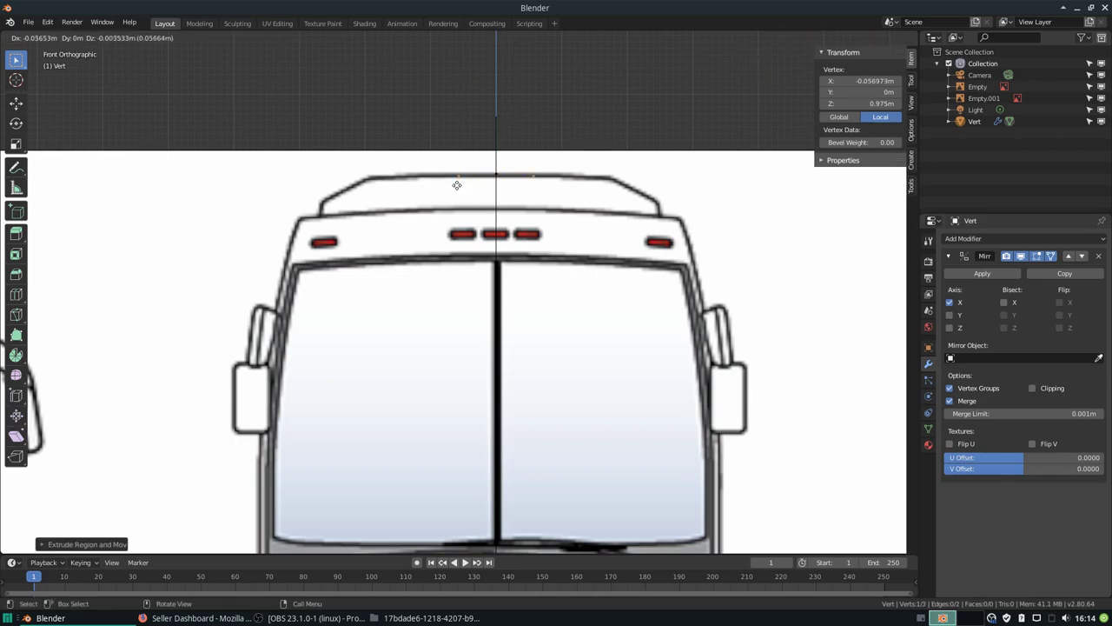
click(369, 184)
click(1034, 389)
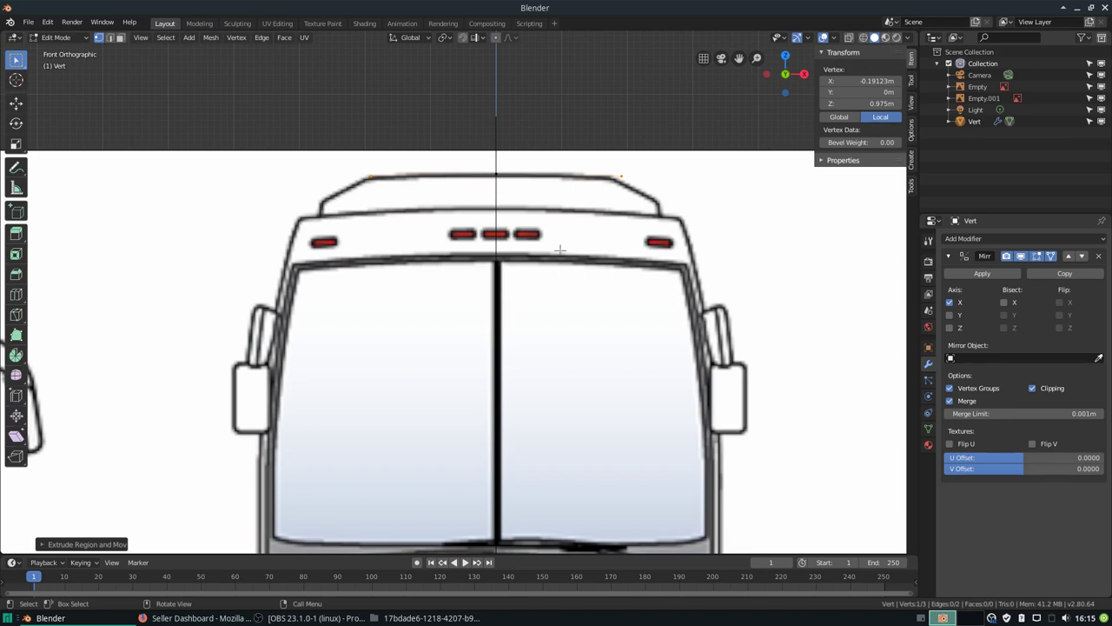
key(Tab)
- Select the bus reference image and reframe the view on the bus front
scroll(576, 255, up, 2)
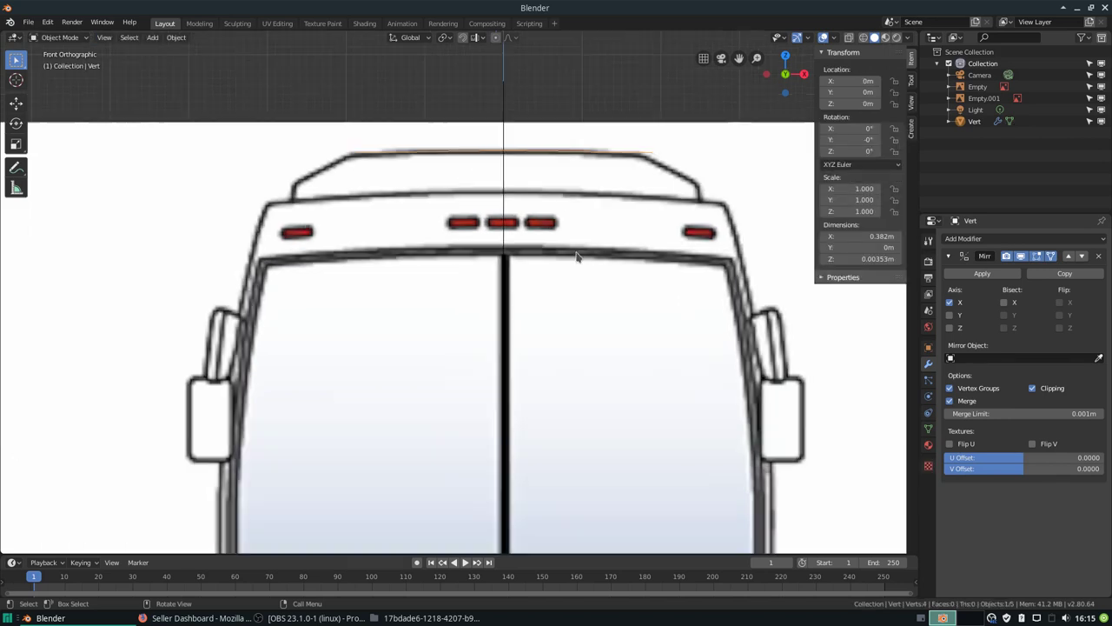
scroll(616, 252, up, 1)
click(611, 231)
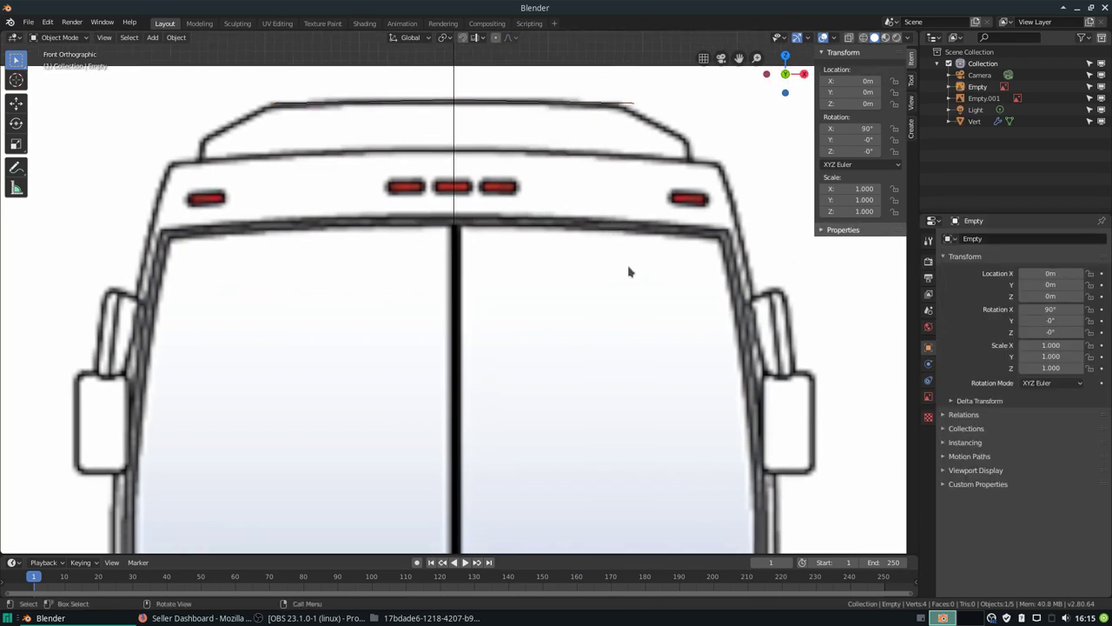
scroll(618, 266, down, 1)
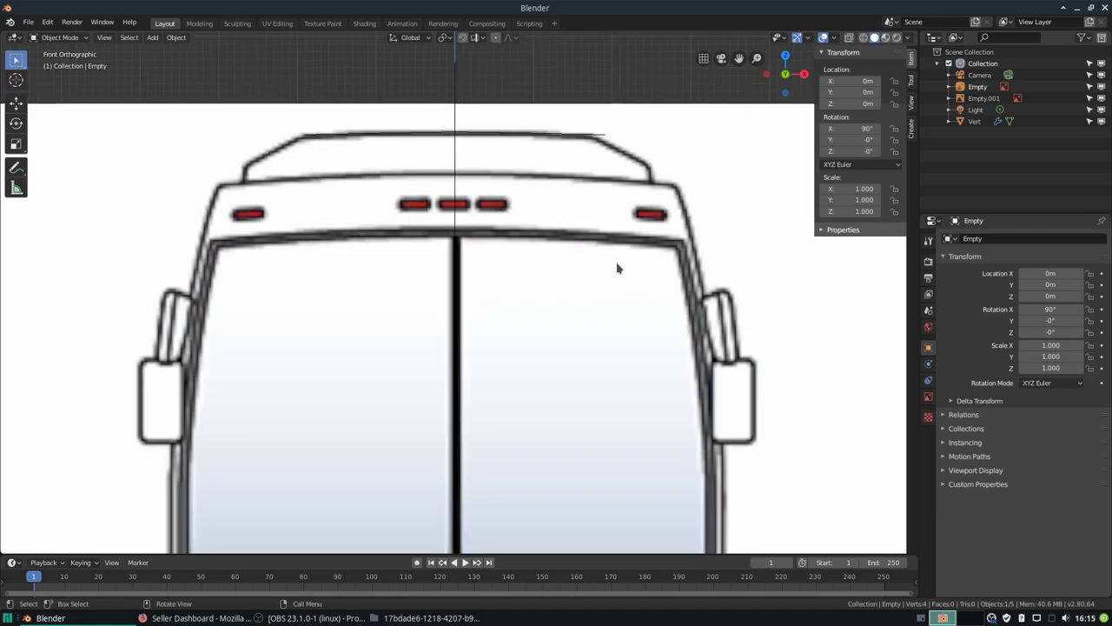
scroll(618, 266, down, 2)
shift+middle_drag(479, 360, 667, 175)
scroll(668, 175, up, 1)
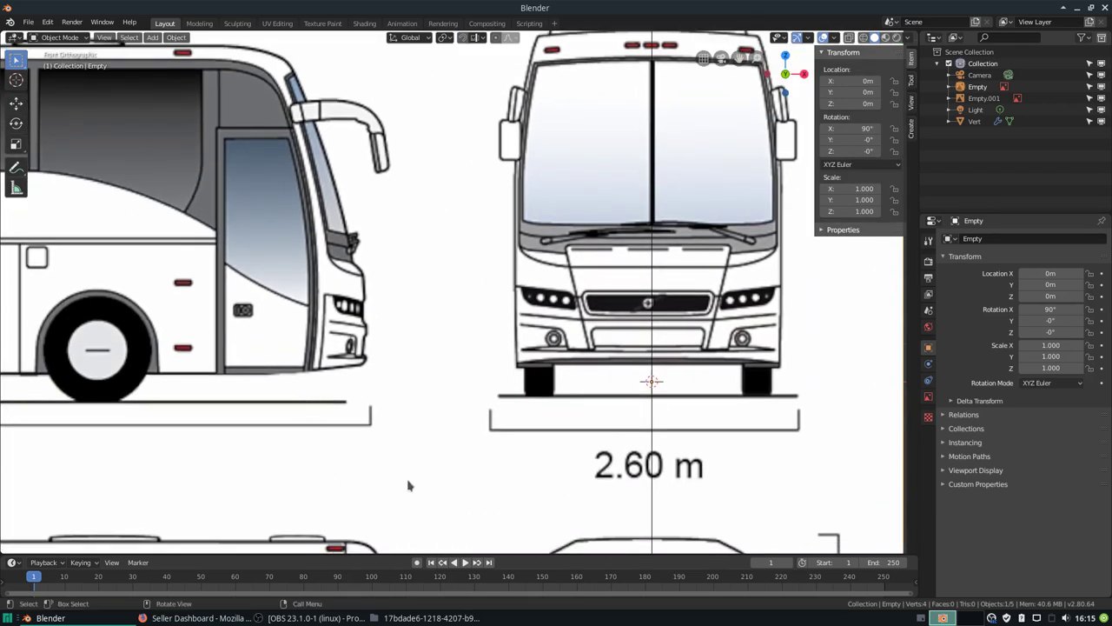
scroll(154, 427, down, 2)
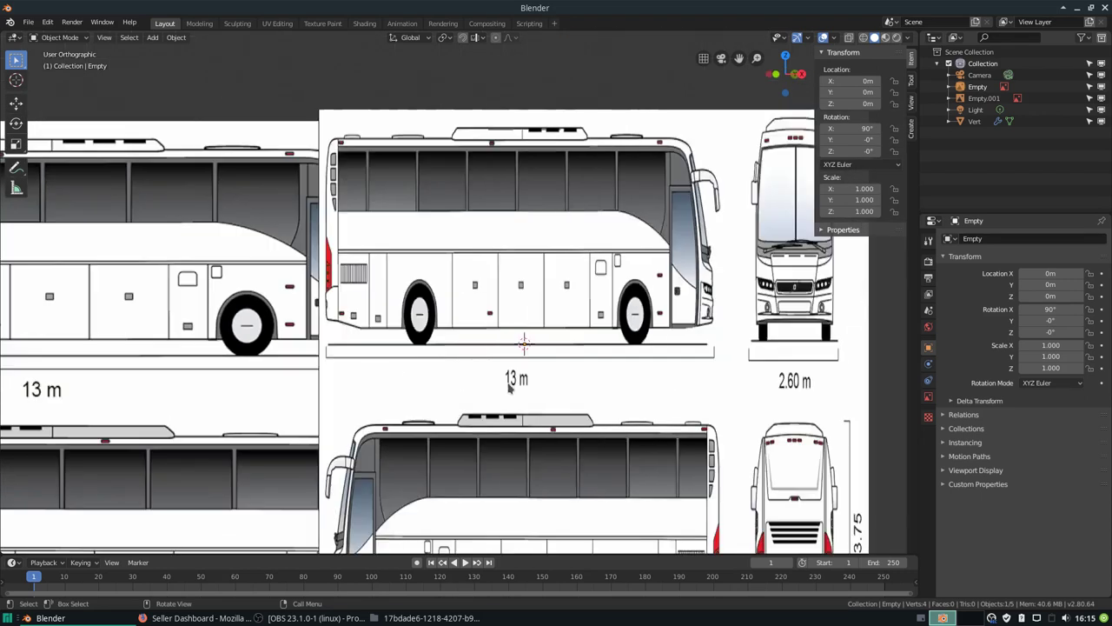
- Nudge the blueprint image slightly sideways with a few small G moves
click(165, 407)
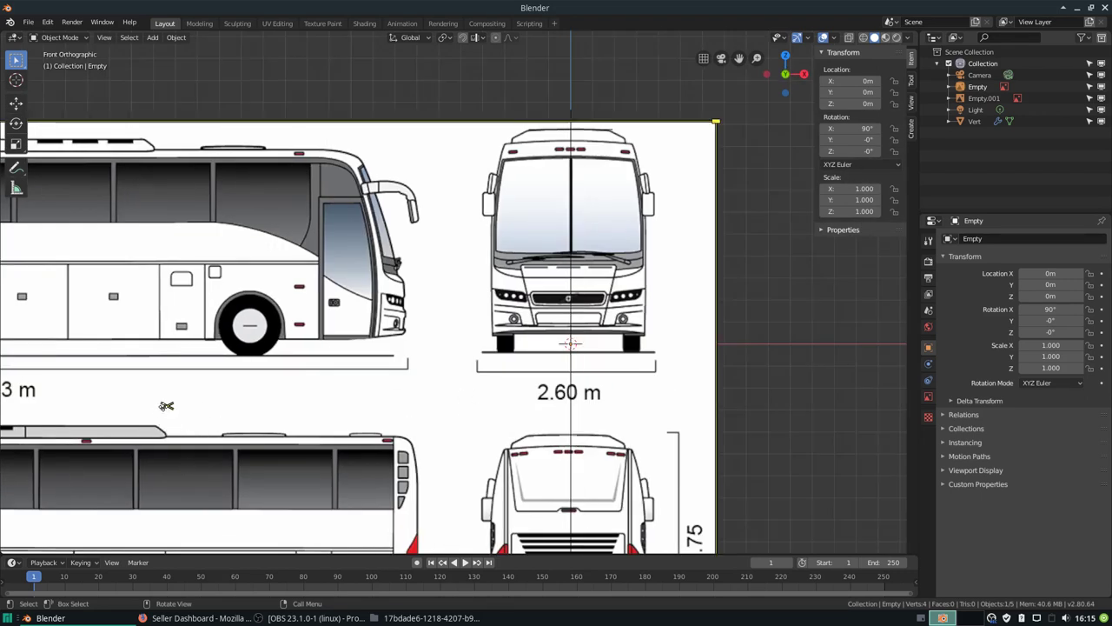
key(g)
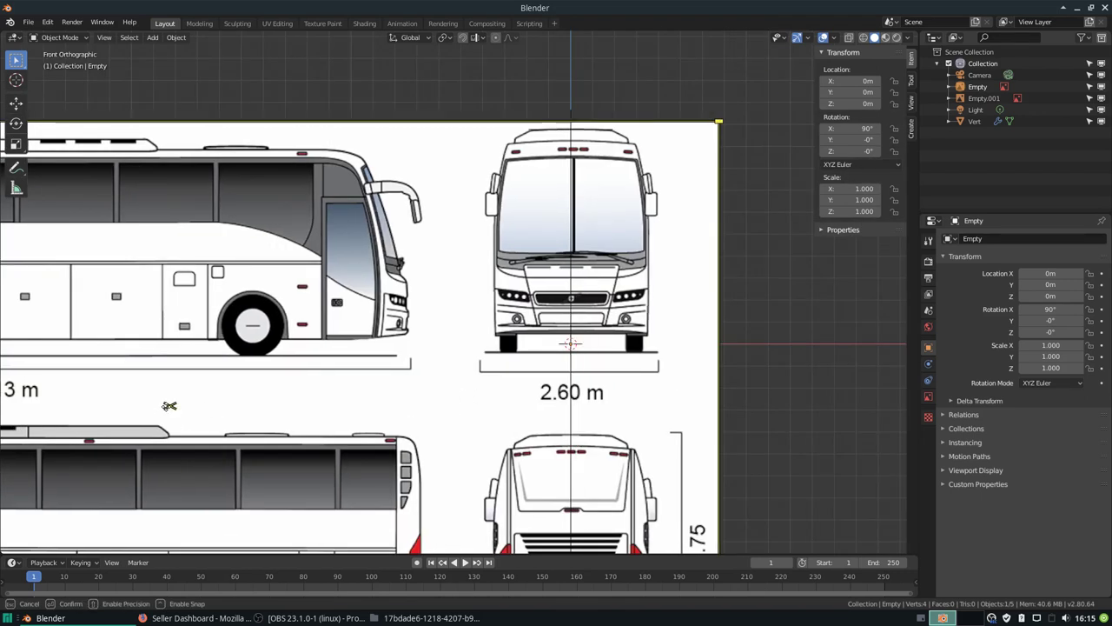
click(170, 405)
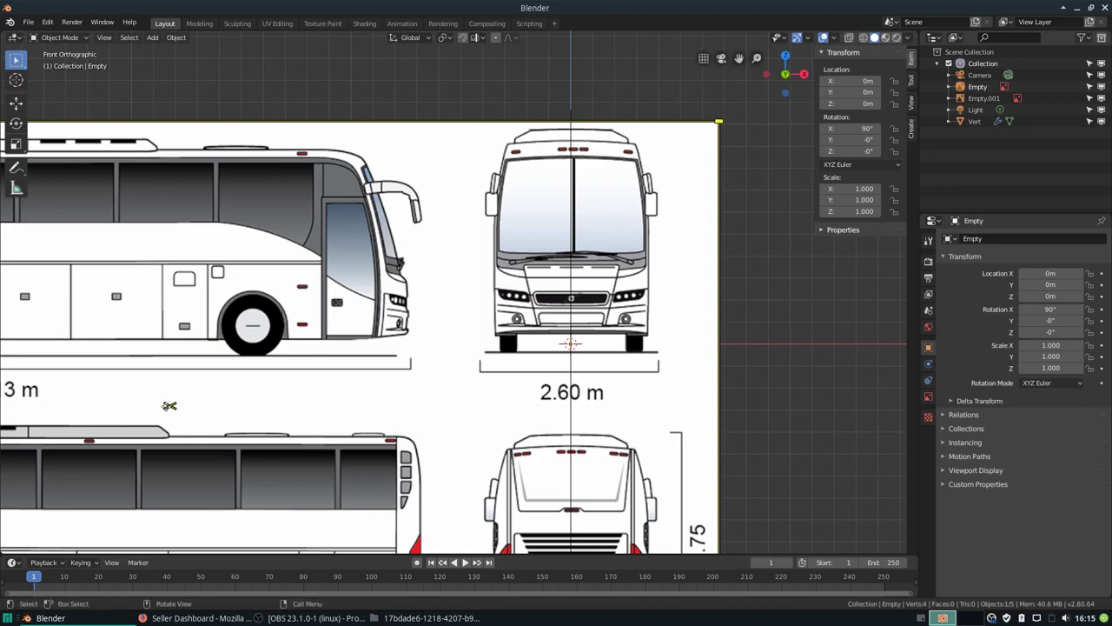
key(g)
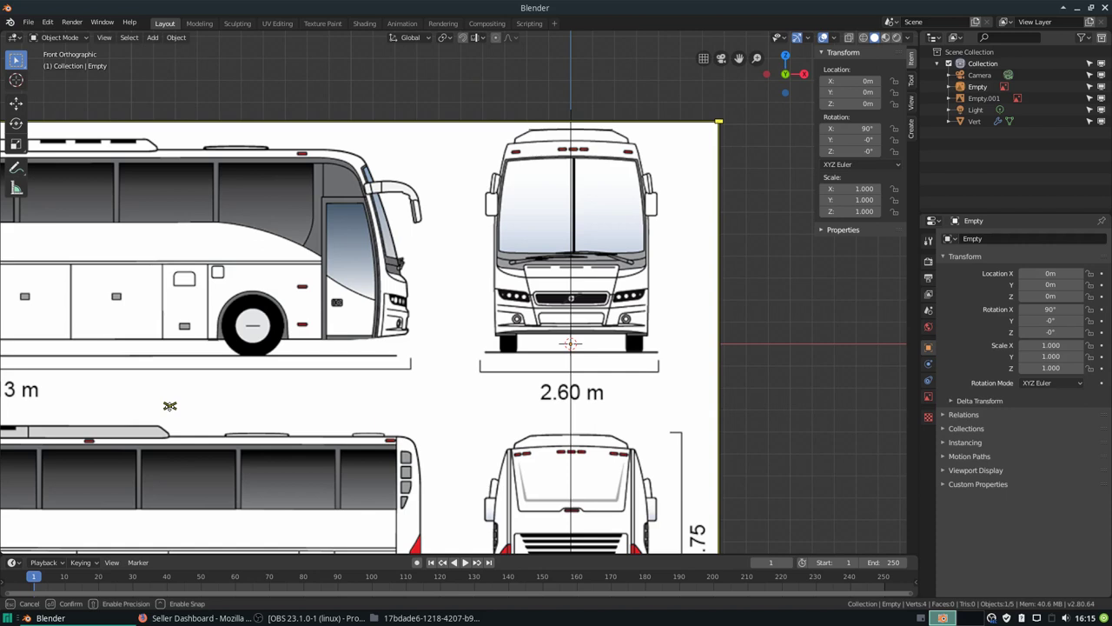
click(169, 406)
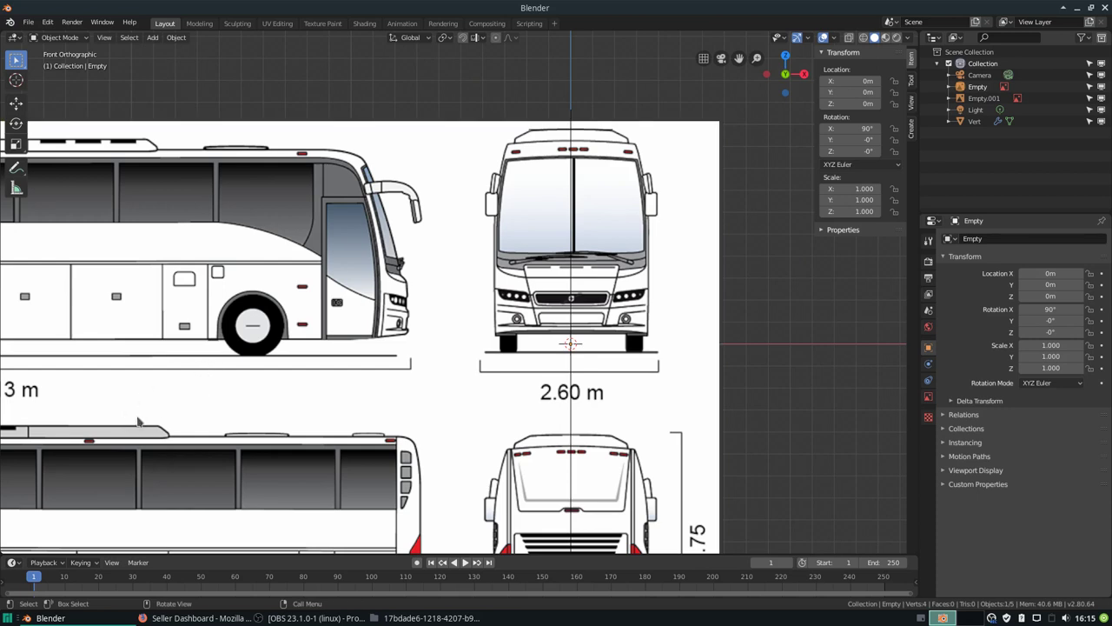
click(169, 405)
key(g)
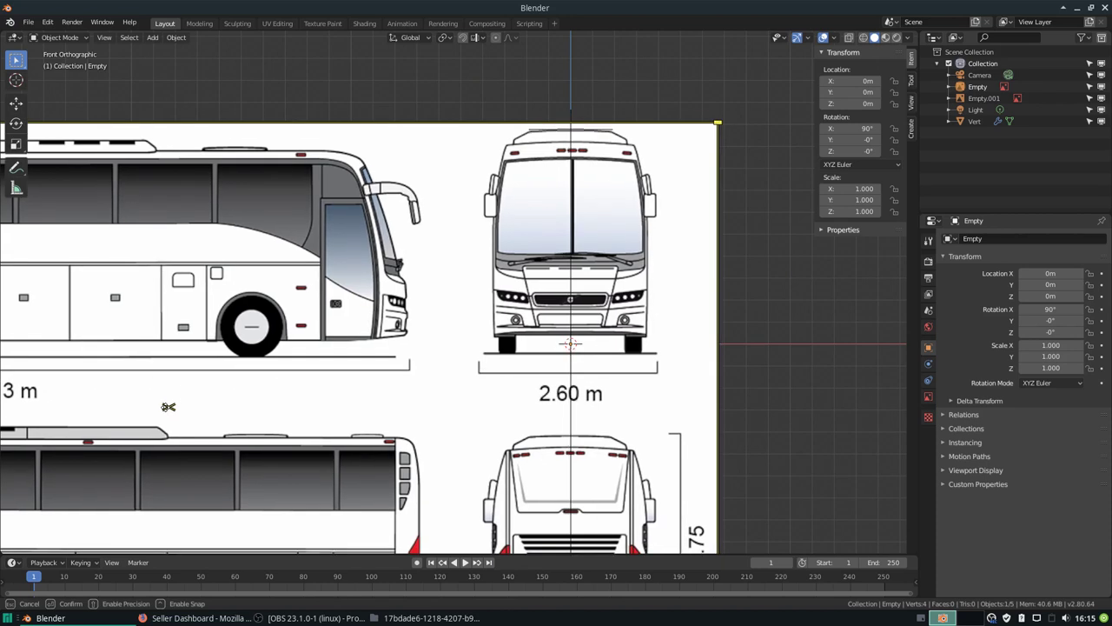
click(168, 406)
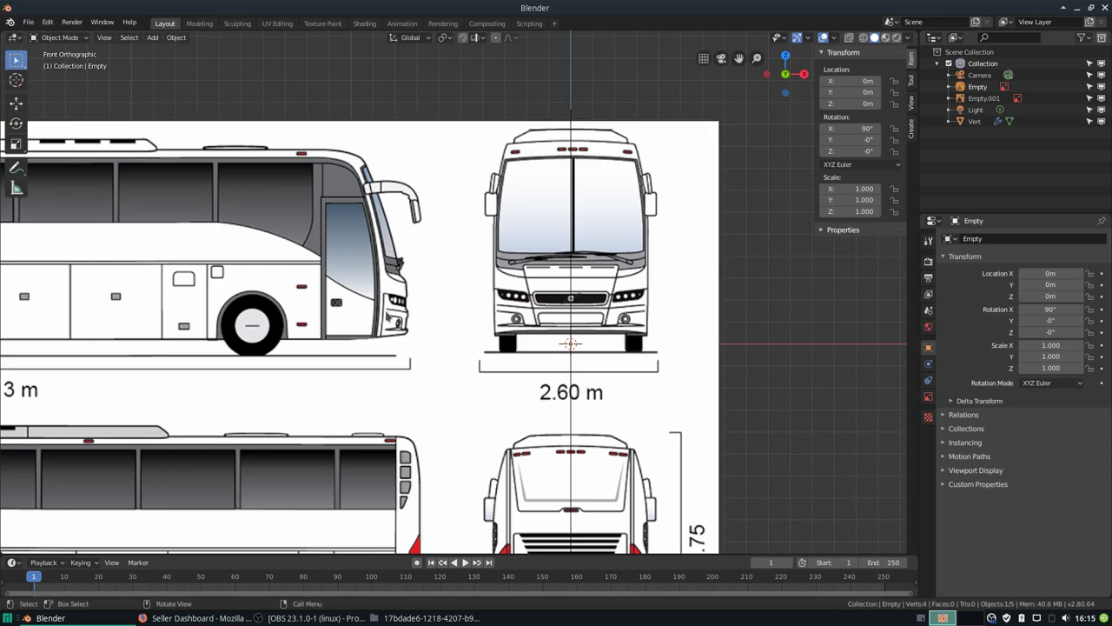
scroll(652, 119, up, 4)
scroll(443, 261, up, 2)
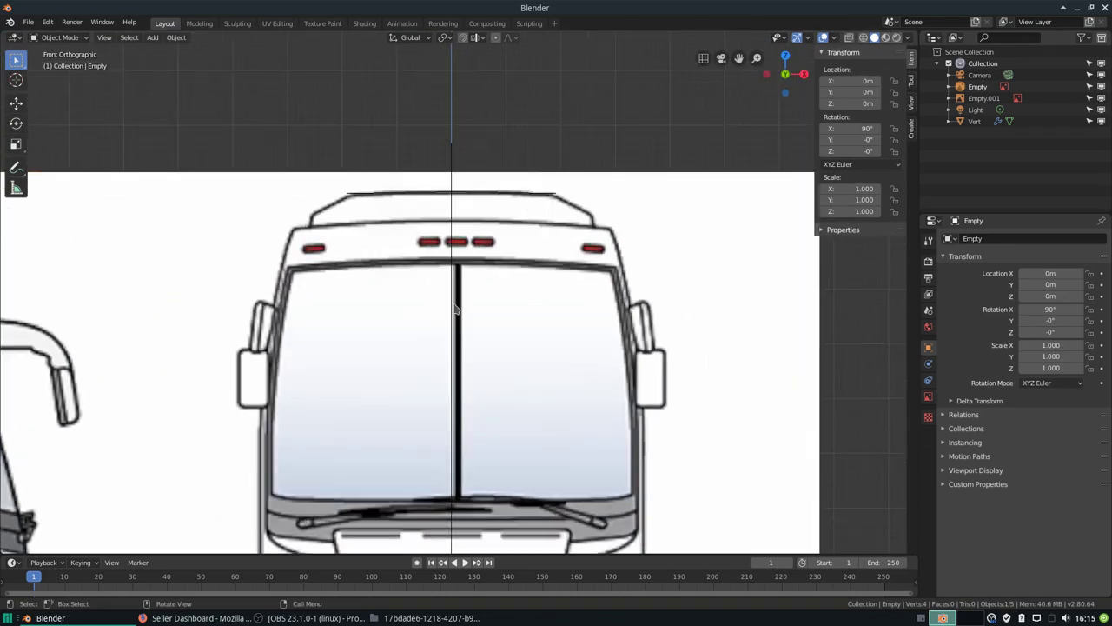
- Enter Edit Mode on Vert and adjust the roof corner vertex along X, undoing a misplaced extrusion
click(421, 175)
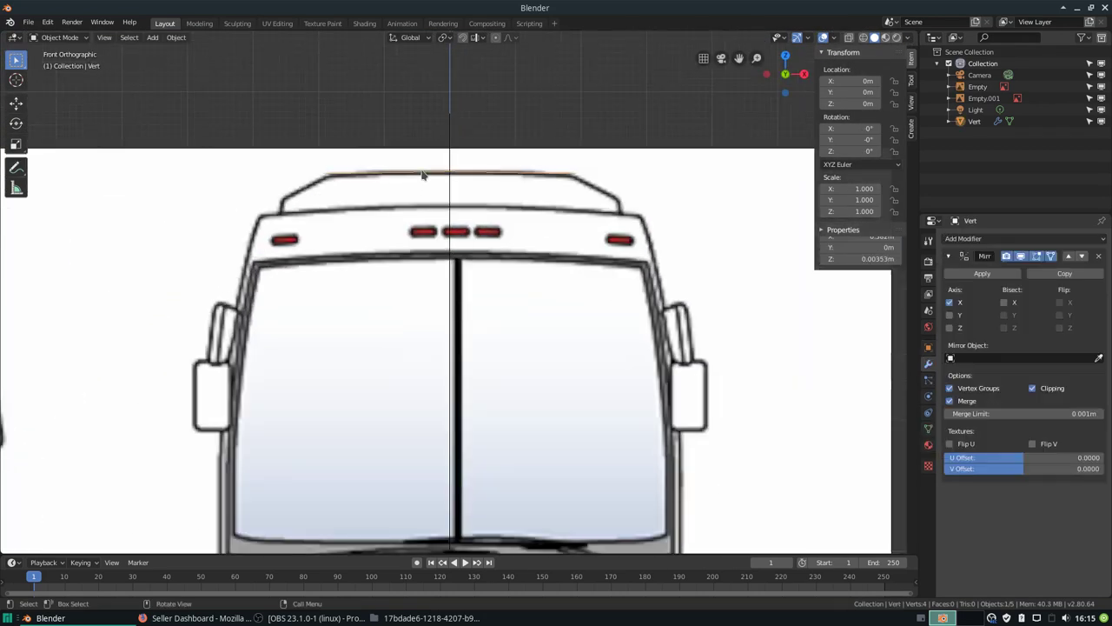
key(Tab)
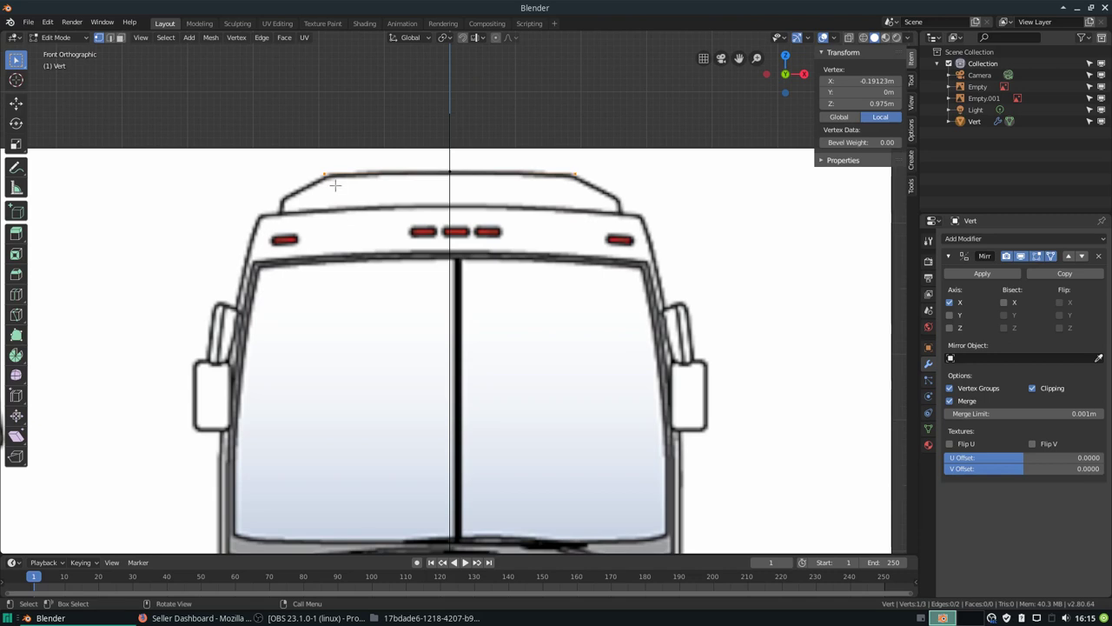
shift+middle_drag(335, 216, 364, 212)
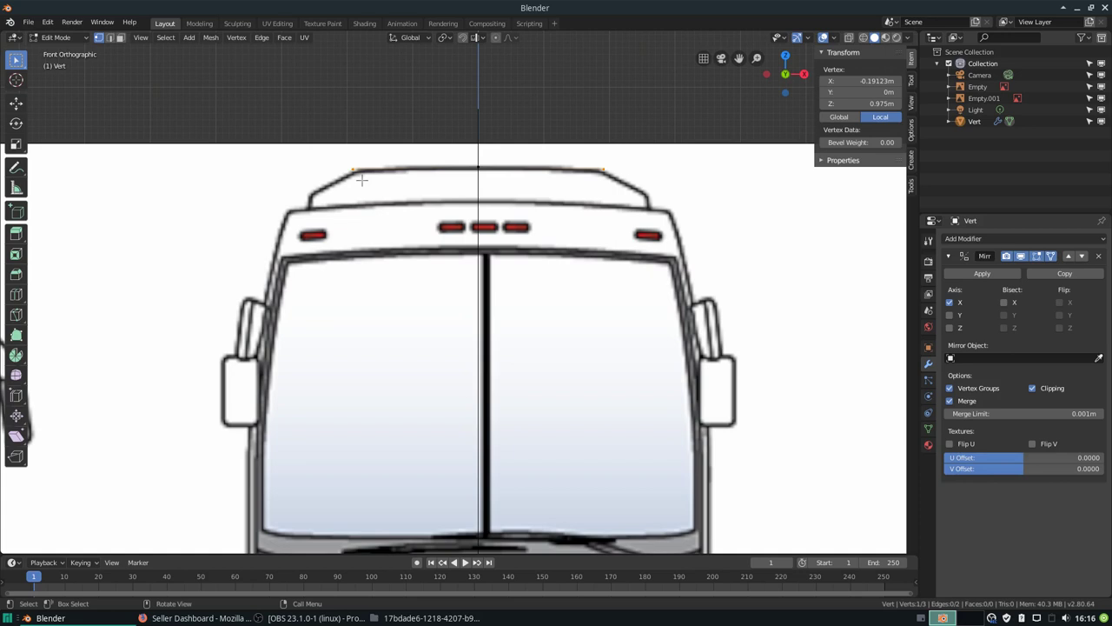
key(g)
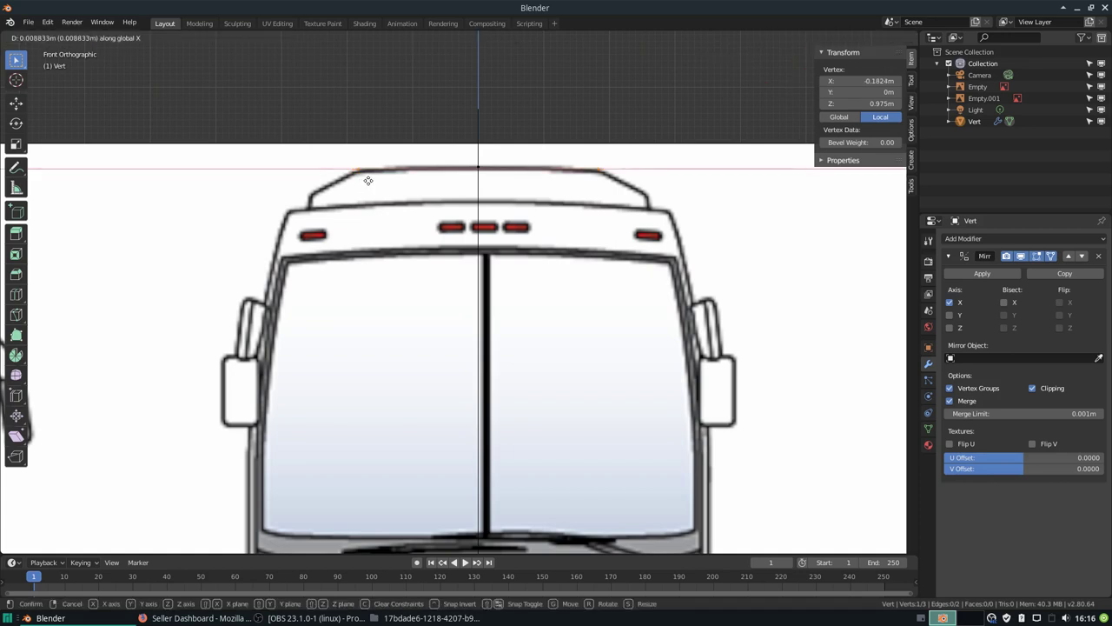
click(368, 179)
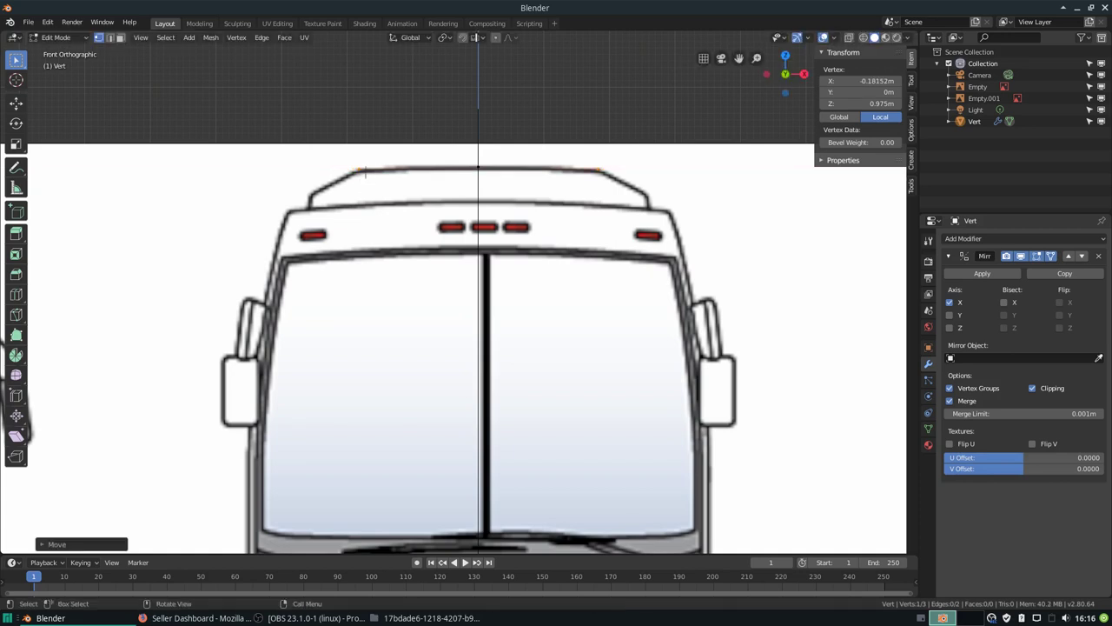
key(e)
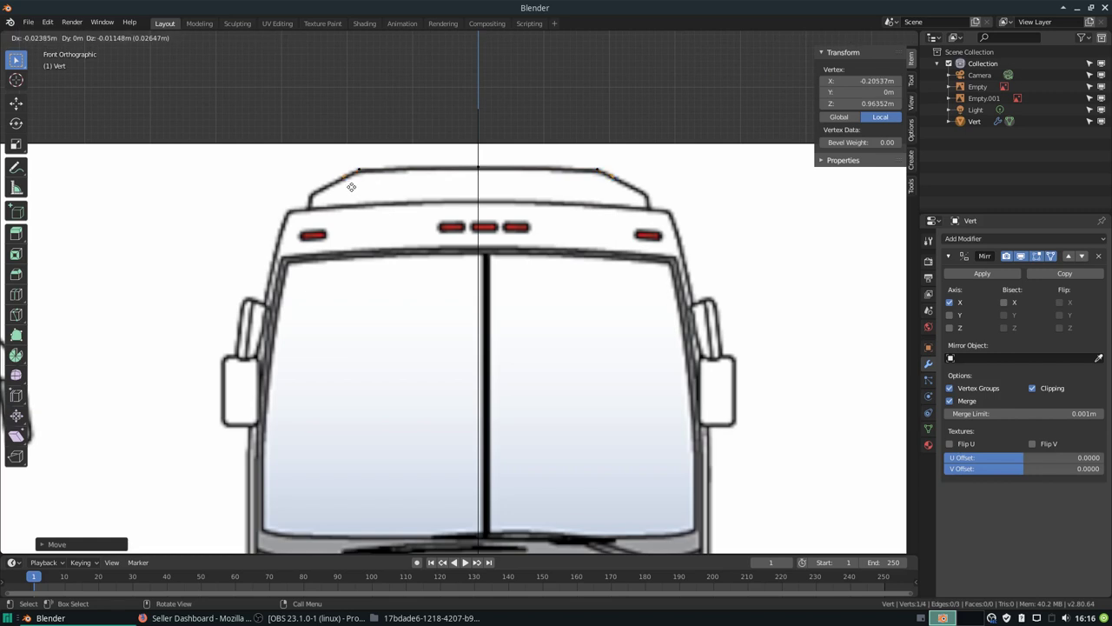
click(346, 188)
key(e)
key(Escape)
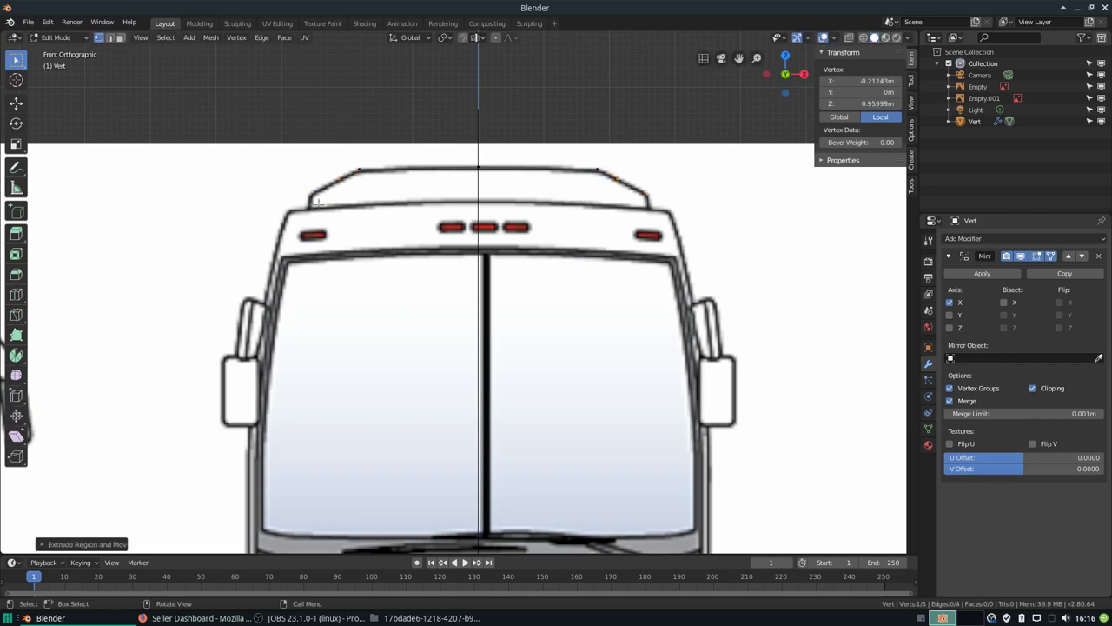
key(ctrl+z)
key(ctrl+z)
- Extrude vertices down the slope, around the lower corner and along the bottom edge to the centre line
key(e)
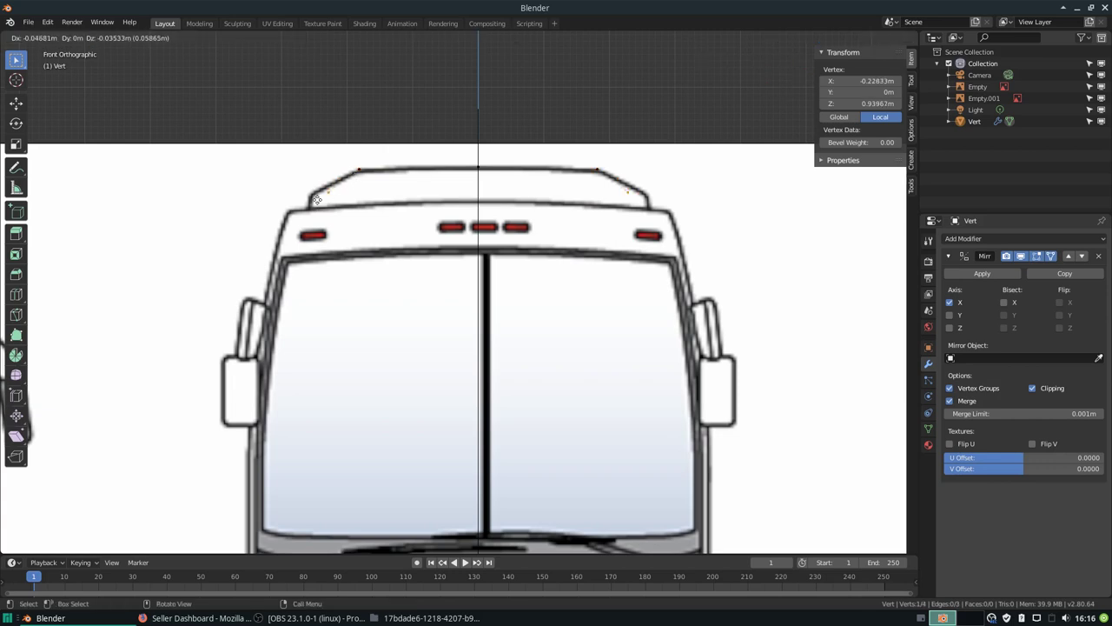
click(306, 201)
key(e)
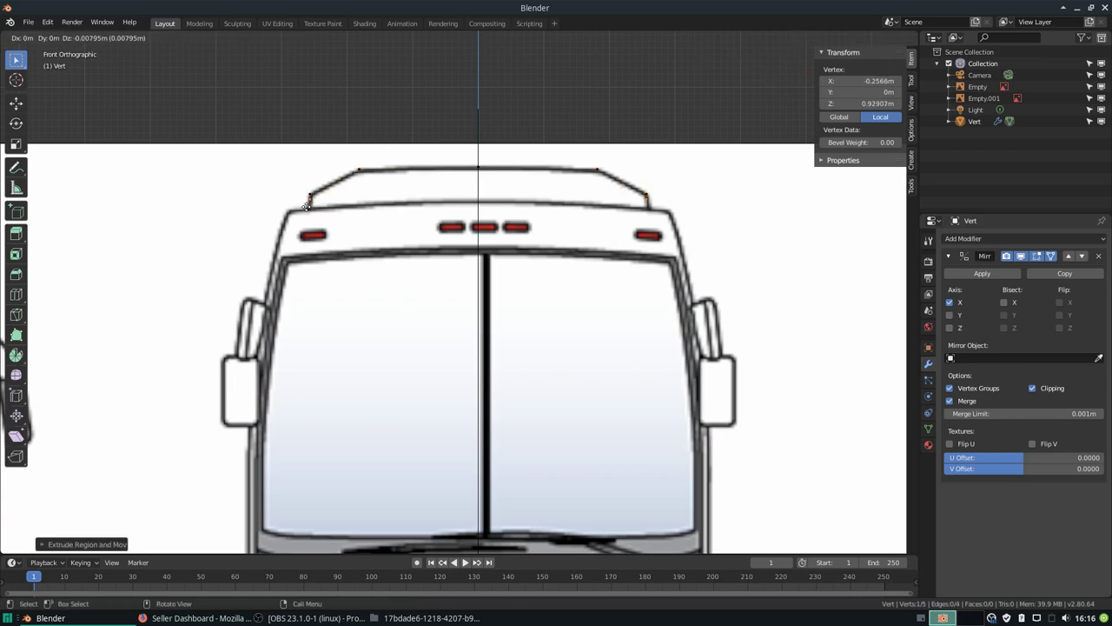
click(305, 215)
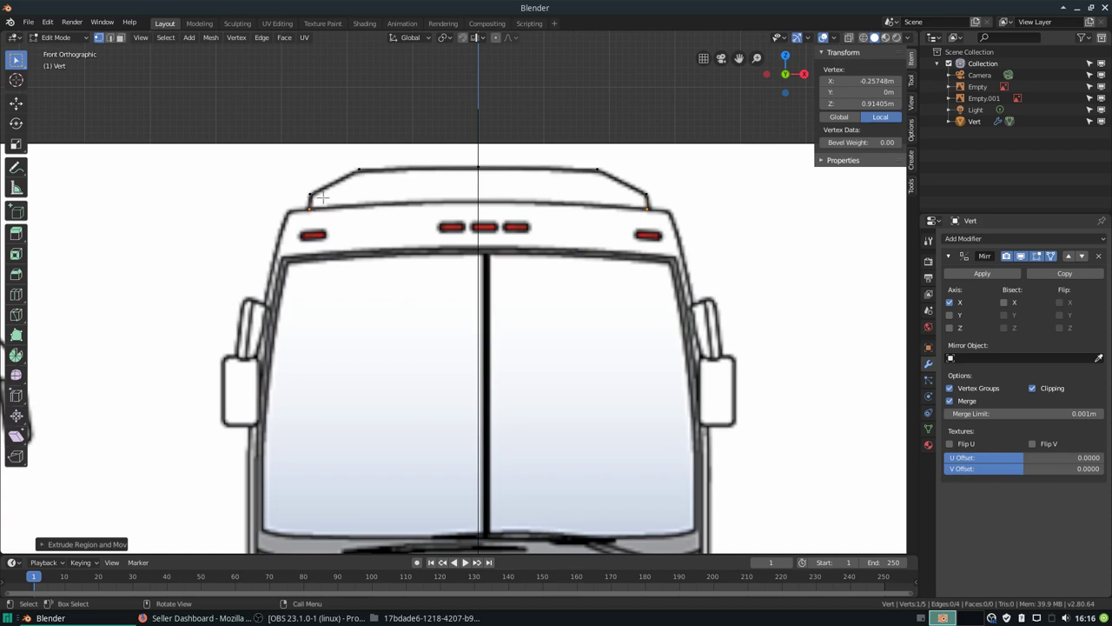
key(e)
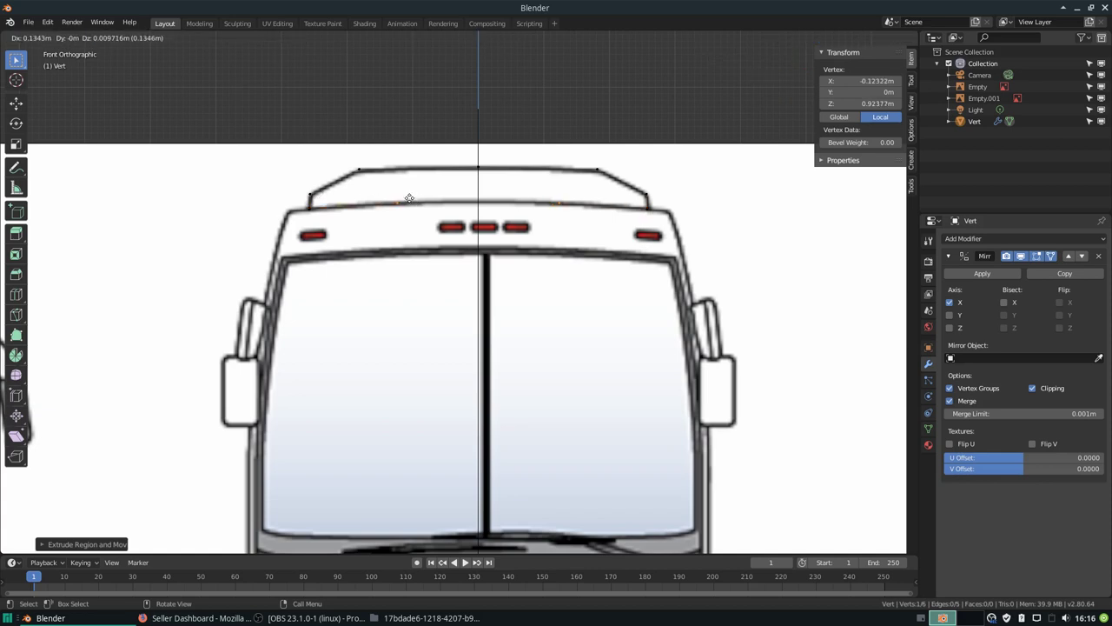
click(387, 199)
key(e)
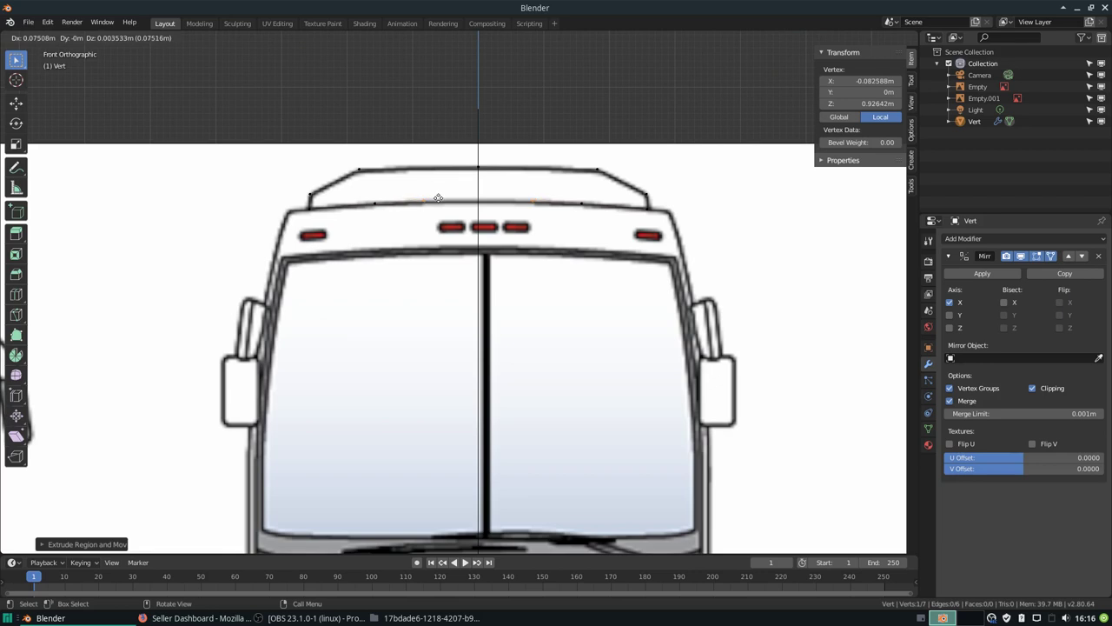
click(443, 199)
key(e)
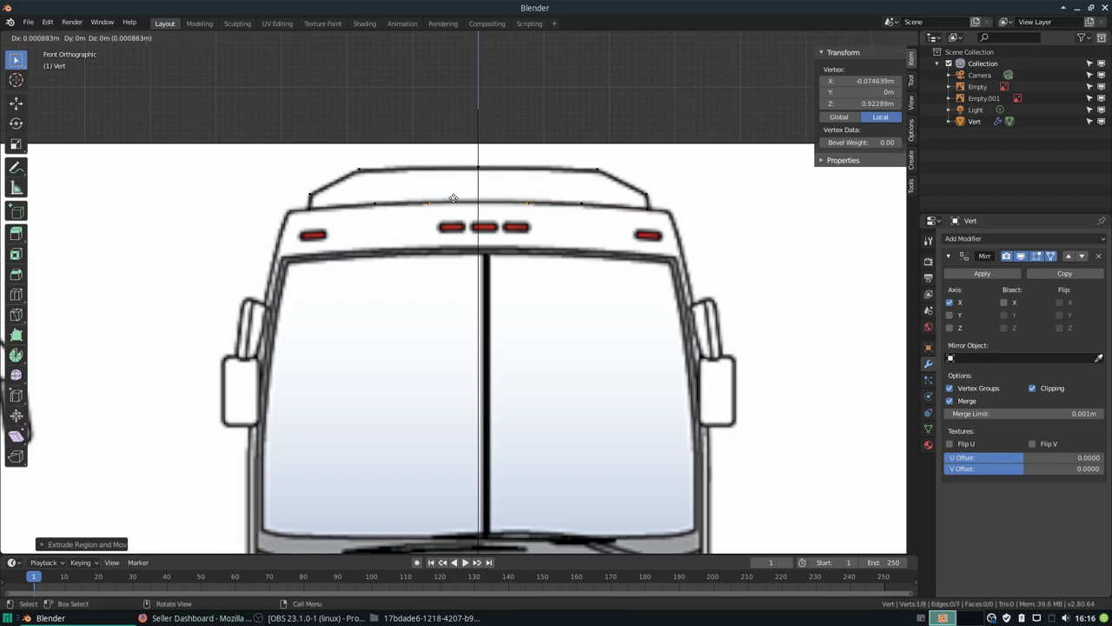
click(497, 197)
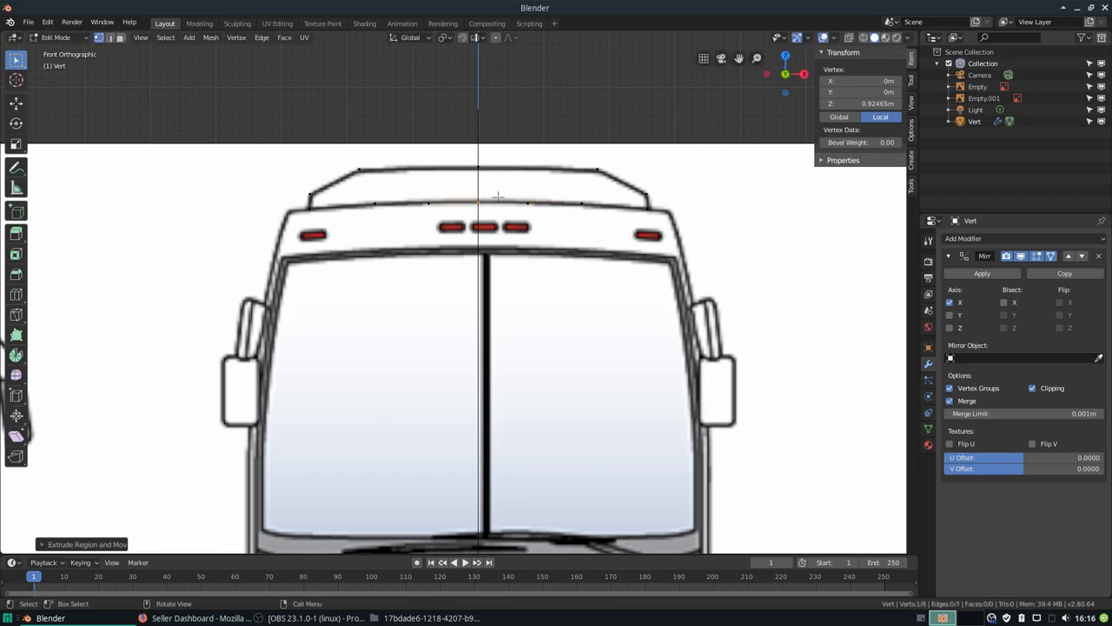
- Zoom out and switch to the Right Orthographic side view of the bus roof
scroll(480, 189, down, 3)
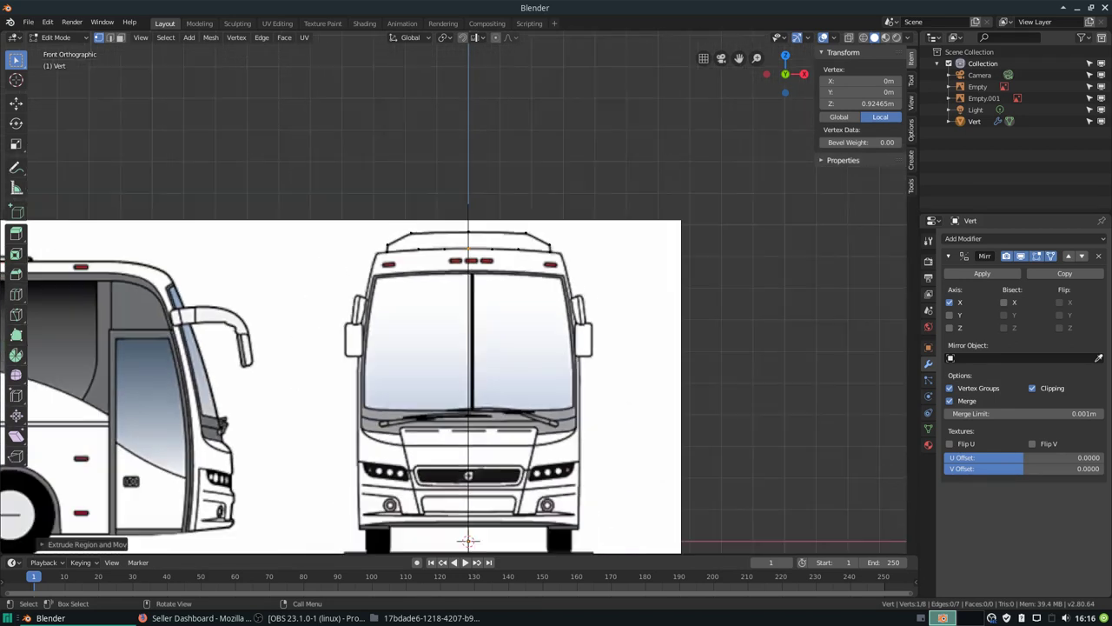
scroll(480, 190, down, 2)
scroll(481, 190, down, 1)
scroll(480, 190, up, 1)
scroll(474, 262, up, 1)
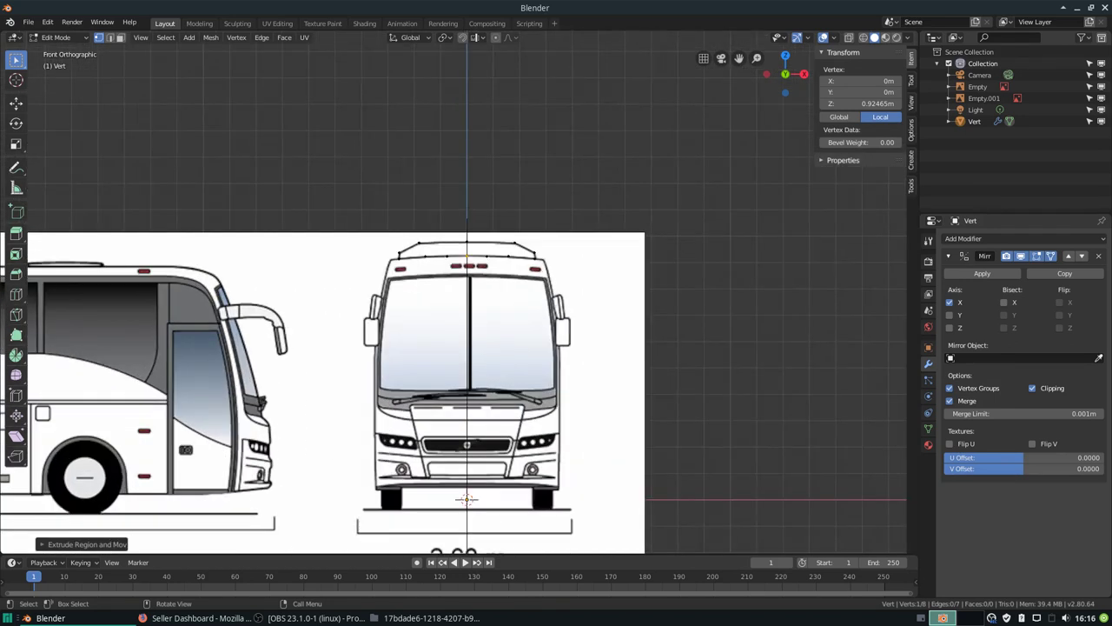
scroll(475, 263, down, 2)
scroll(474, 263, up, 1)
key(KP_3)
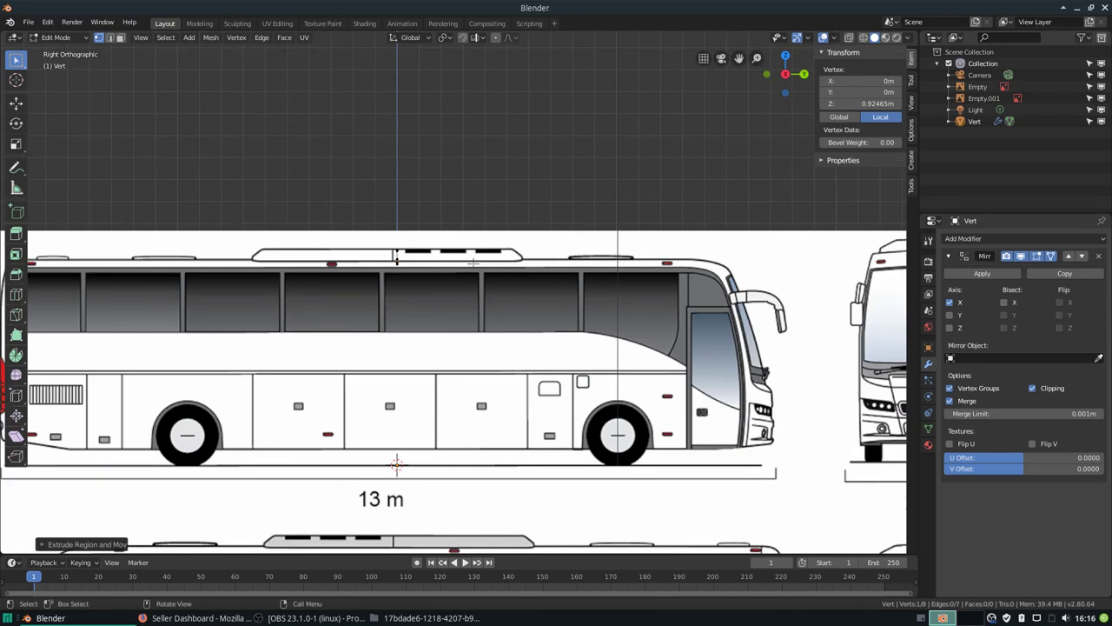
scroll(410, 251, down, 1)
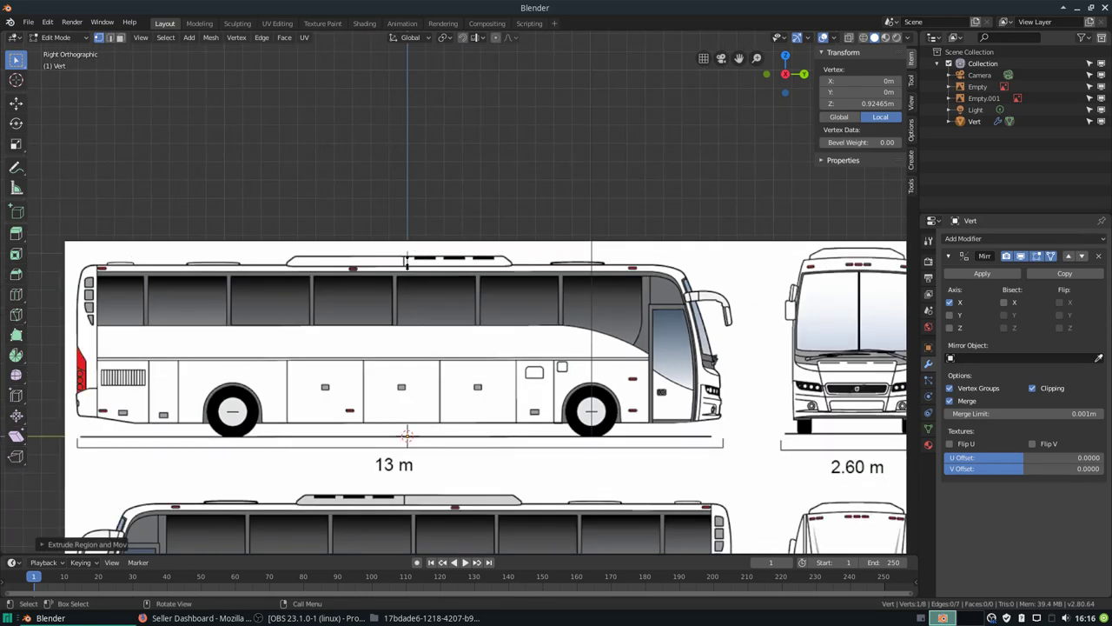
scroll(434, 273, up, 2)
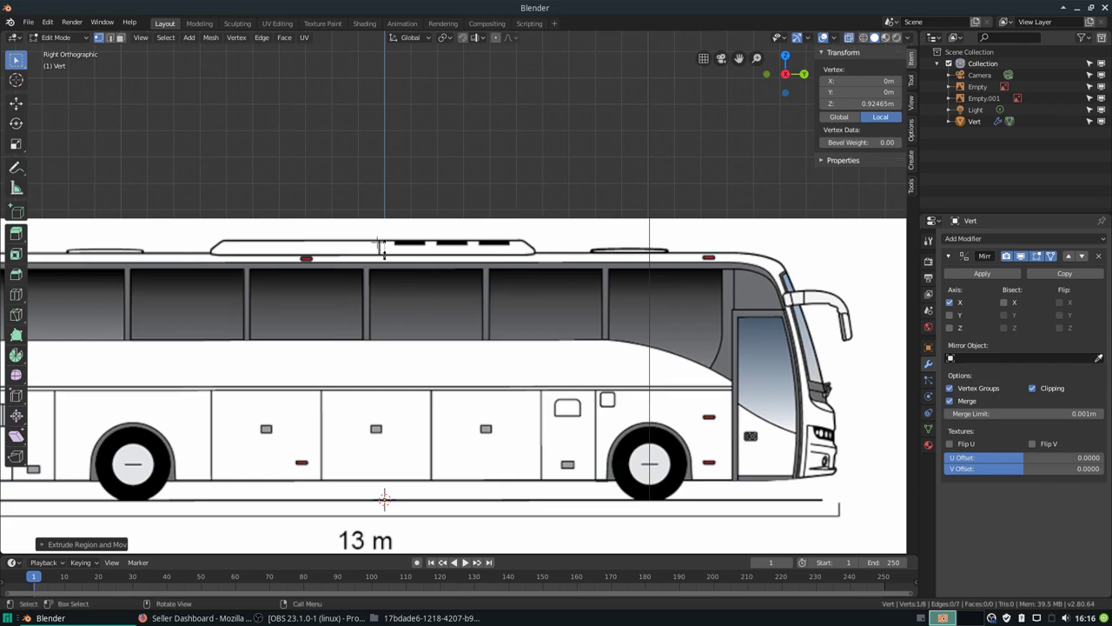
- Box-select the roof outline vertices and slide them along Y to the pod's front end
key(b)
drag(386, 254, 385, 252)
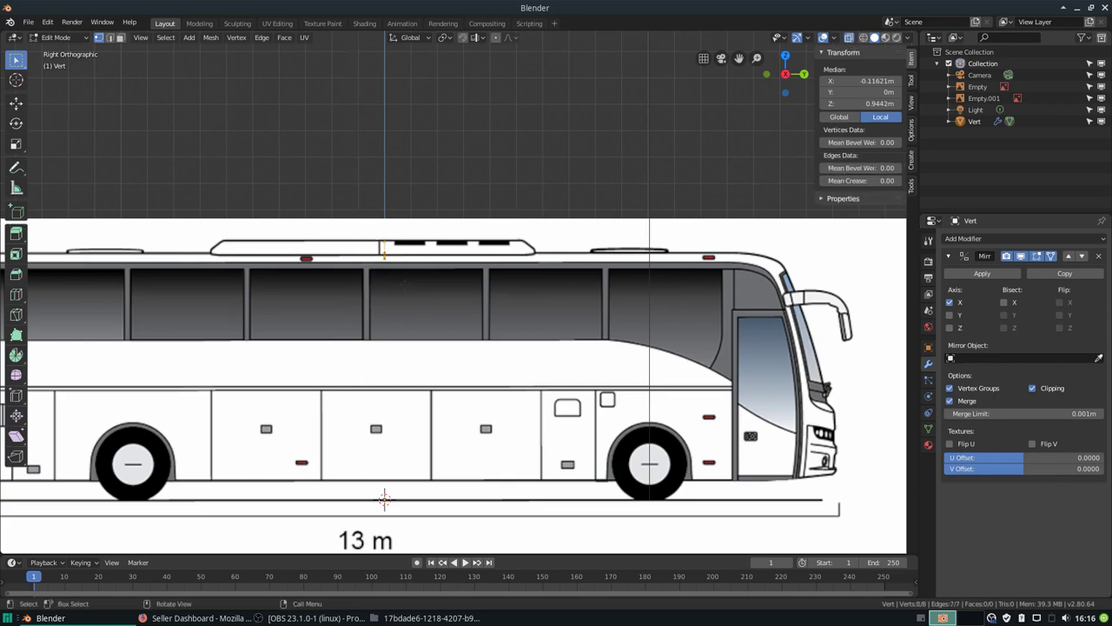
key(g)
key(y)
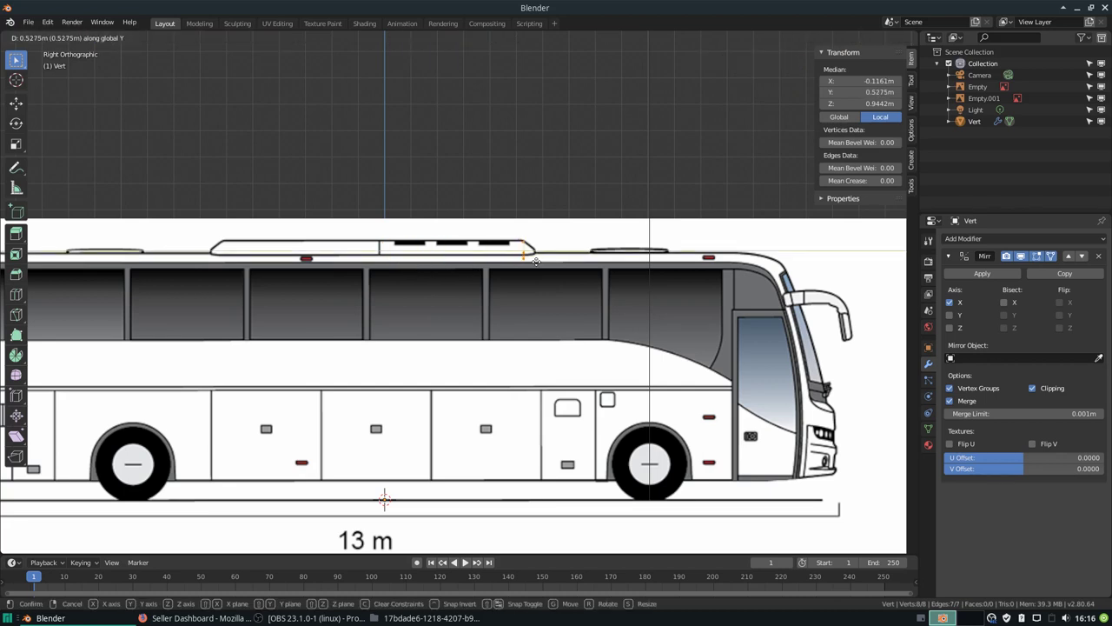
click(536, 261)
scroll(539, 253, up, 5)
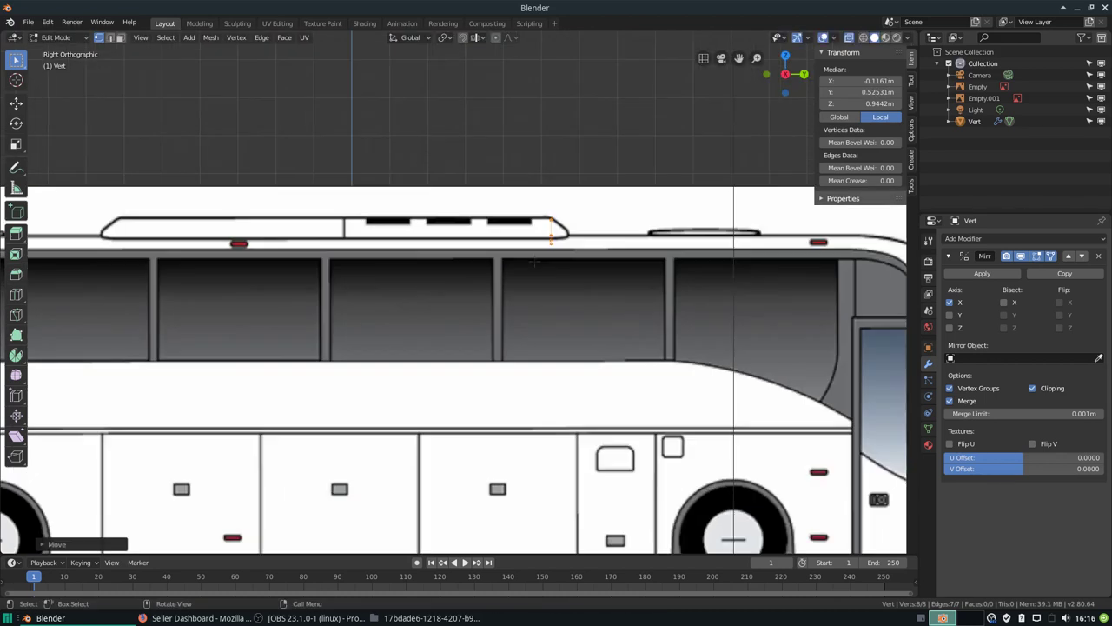
shift+middle_drag(542, 247, 422, 321)
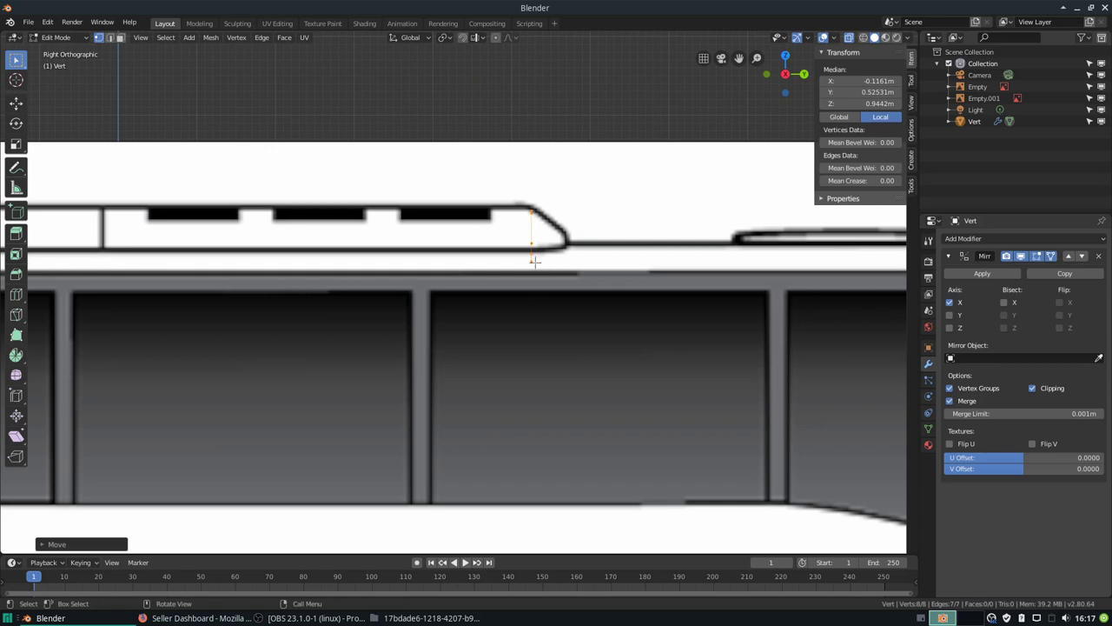
- Move only the bottom vertex forward along Y to sit under the sloped nose
key(alt+a)
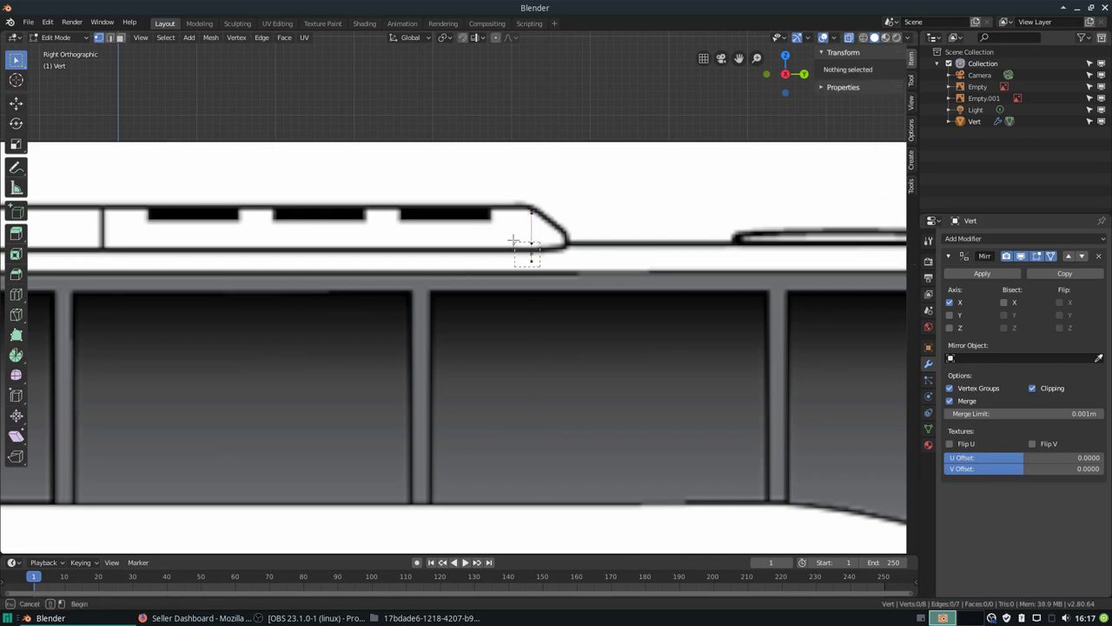
click(515, 242)
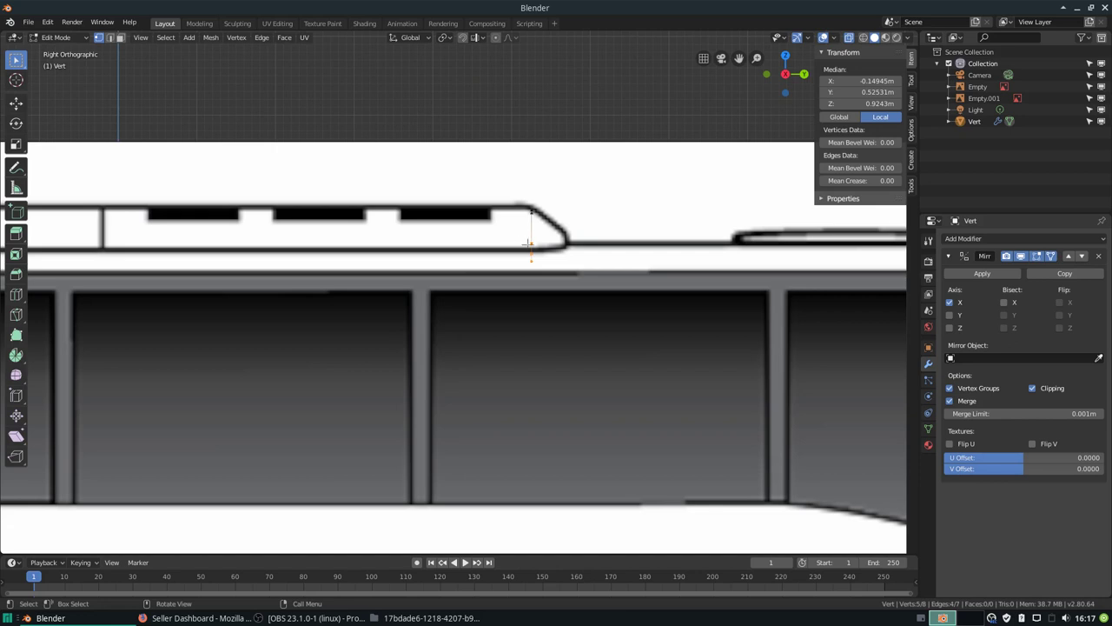
key(g)
key(y)
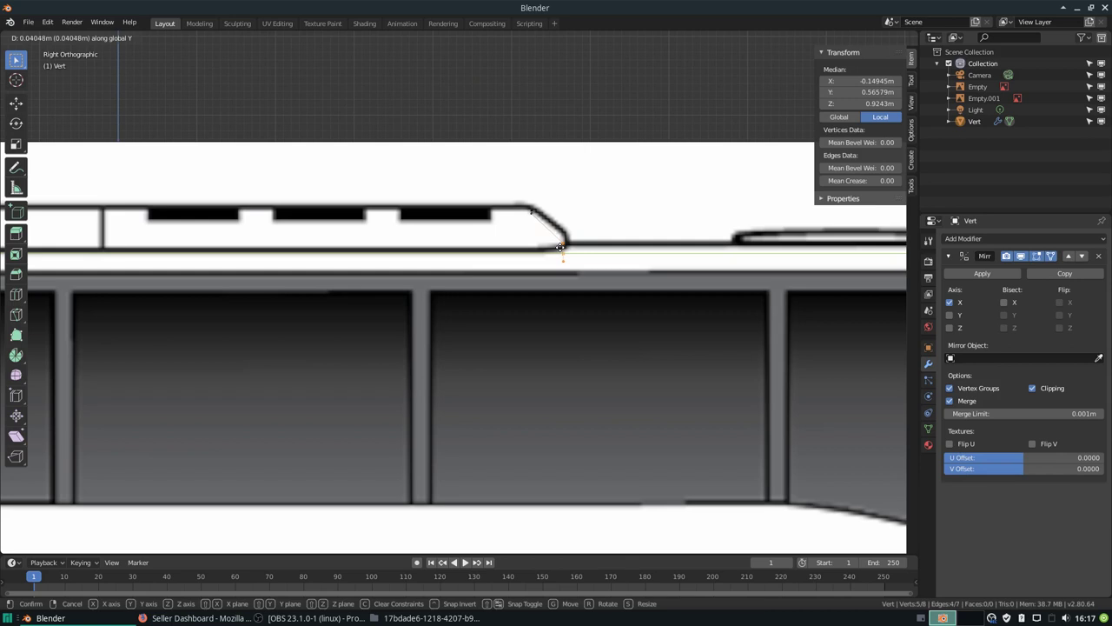
click(560, 247)
scroll(562, 213, down, 5)
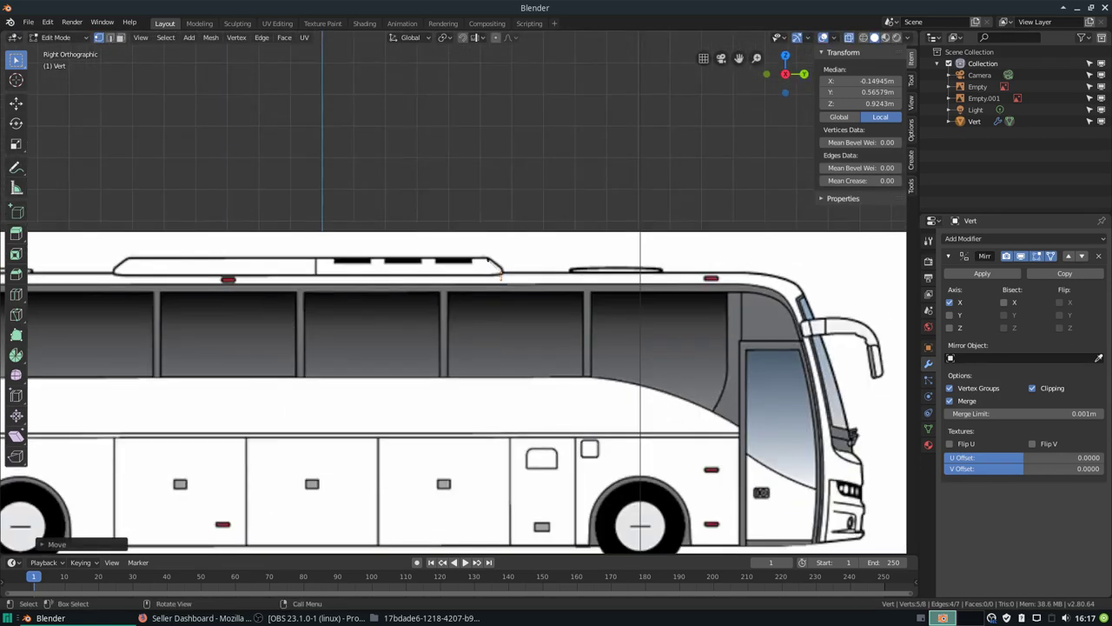
scroll(563, 213, down, 2)
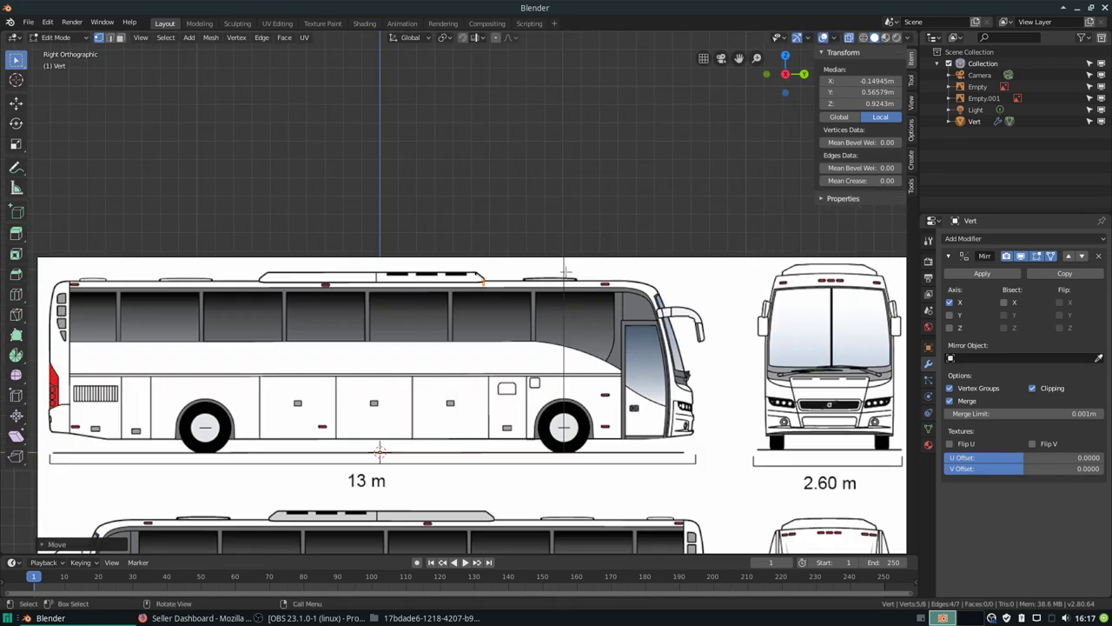
- In the Right view centred on the roof, select all pod outline vertices and extrude them
key(KP_1)
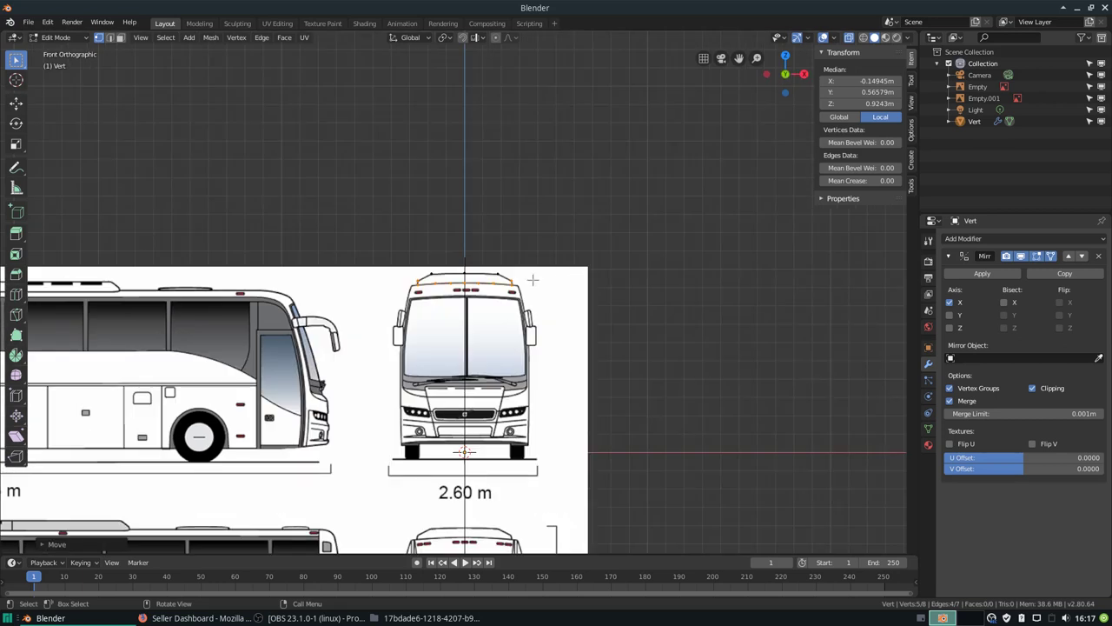
scroll(533, 280, up, 3)
scroll(533, 279, up, 2)
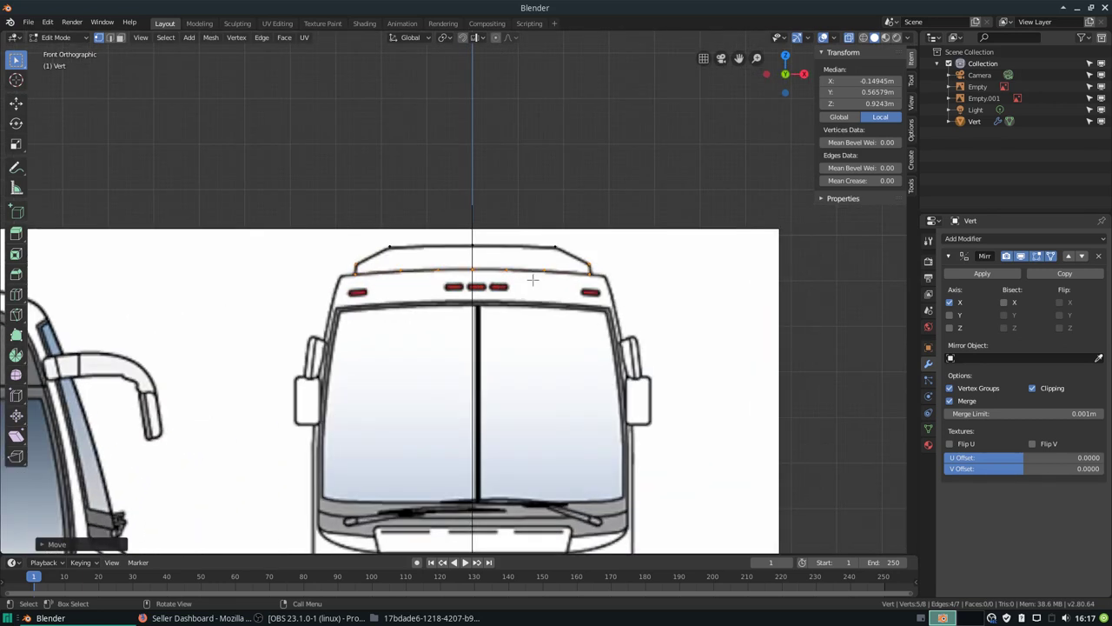
scroll(533, 280, down, 6)
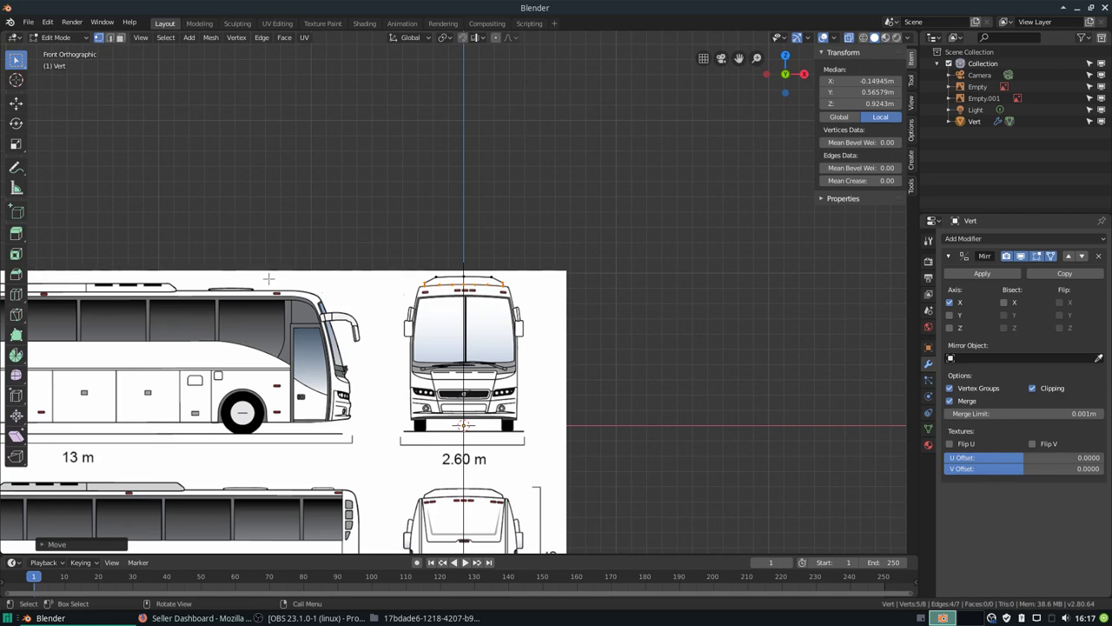
key(KP_3)
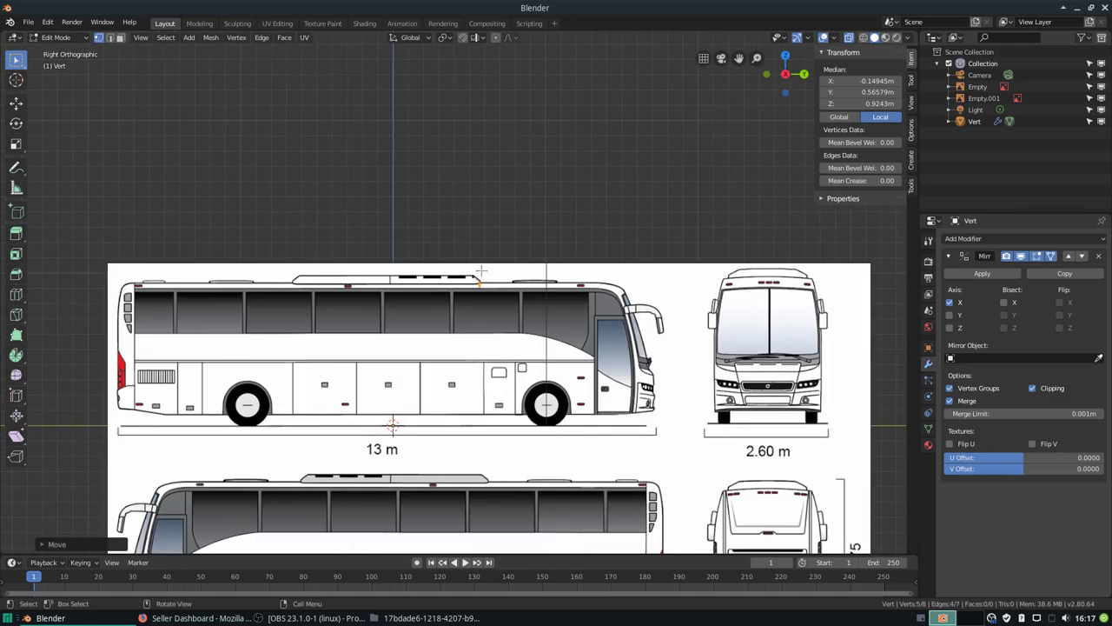
scroll(465, 275, up, 5)
shift+middle_drag(465, 275, 544, 290)
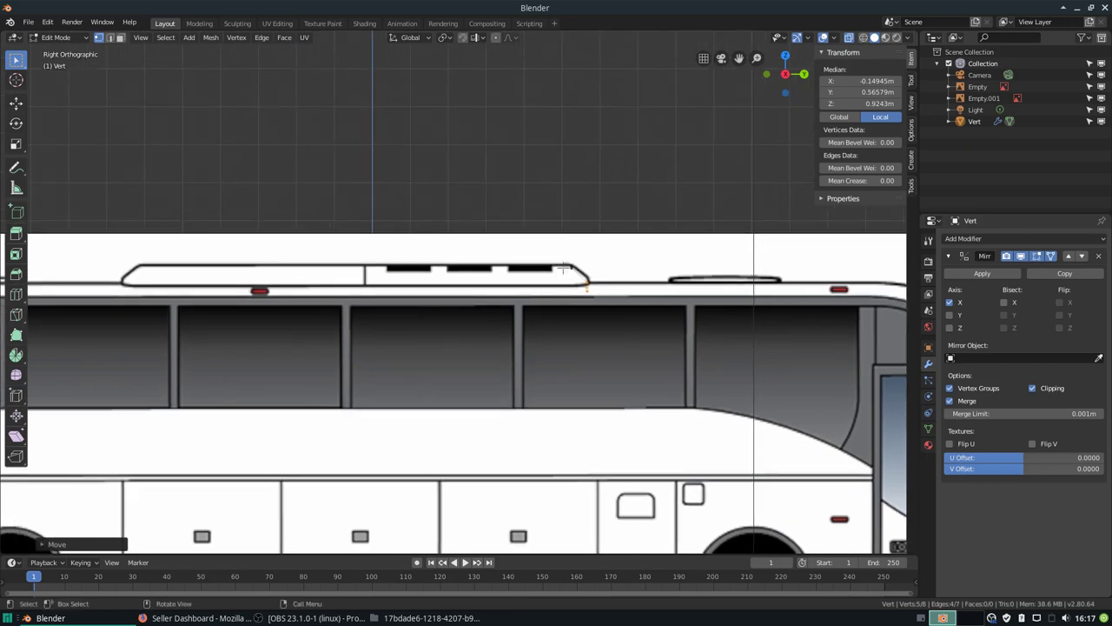
key(a)
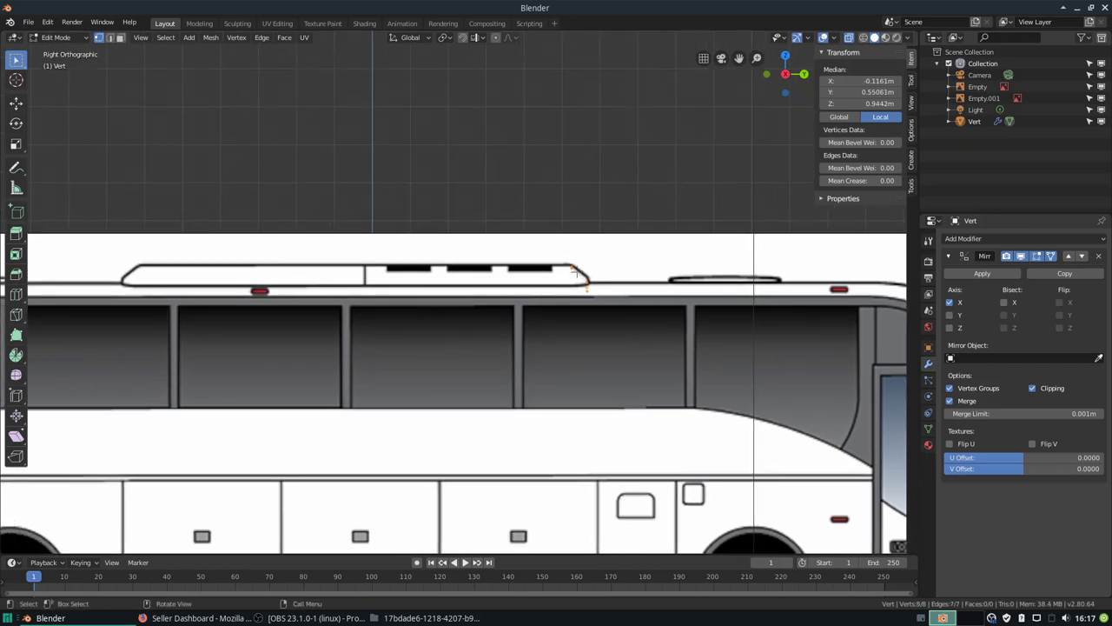
key(e)
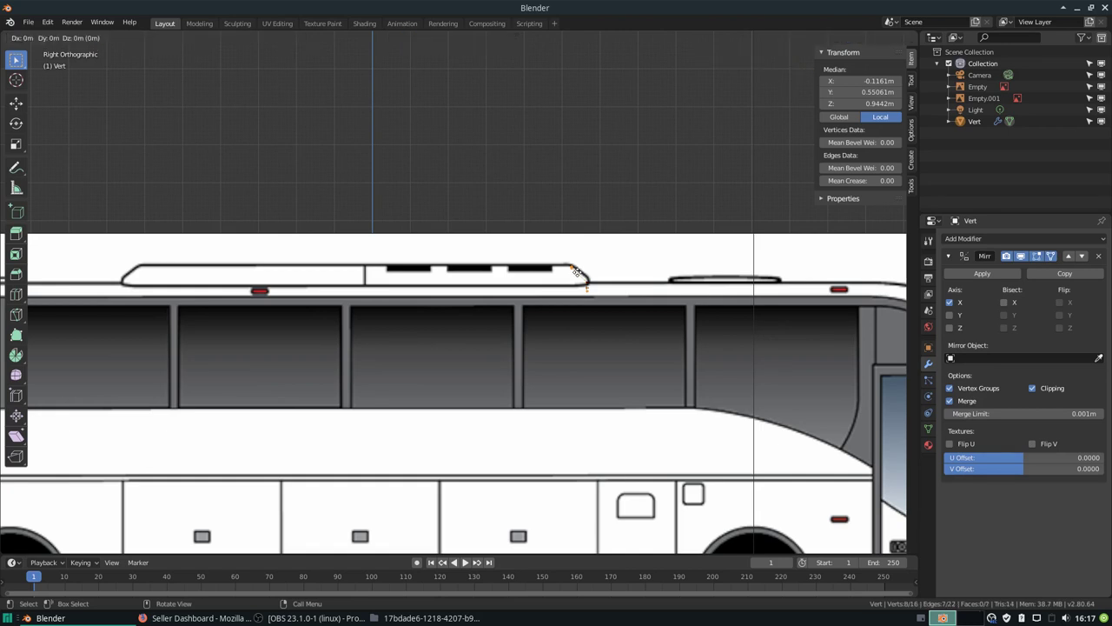
- Extrude the pod outline along Y to the far end of the blueprint's roof pod
key(x)
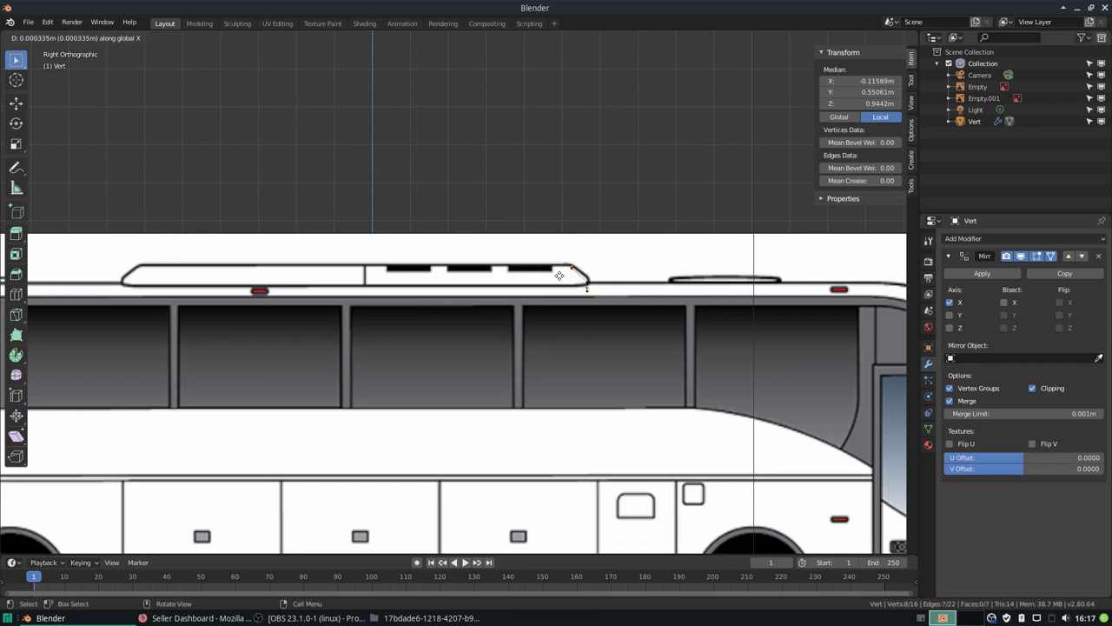
key(Escape)
key(ctrl+z)
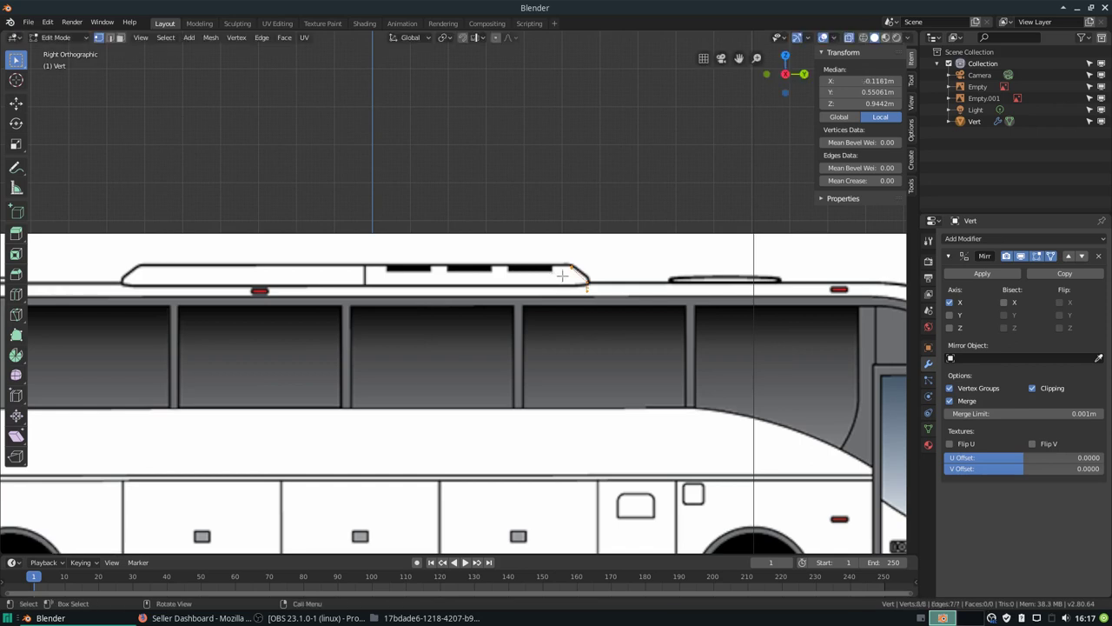
key(e)
key(y)
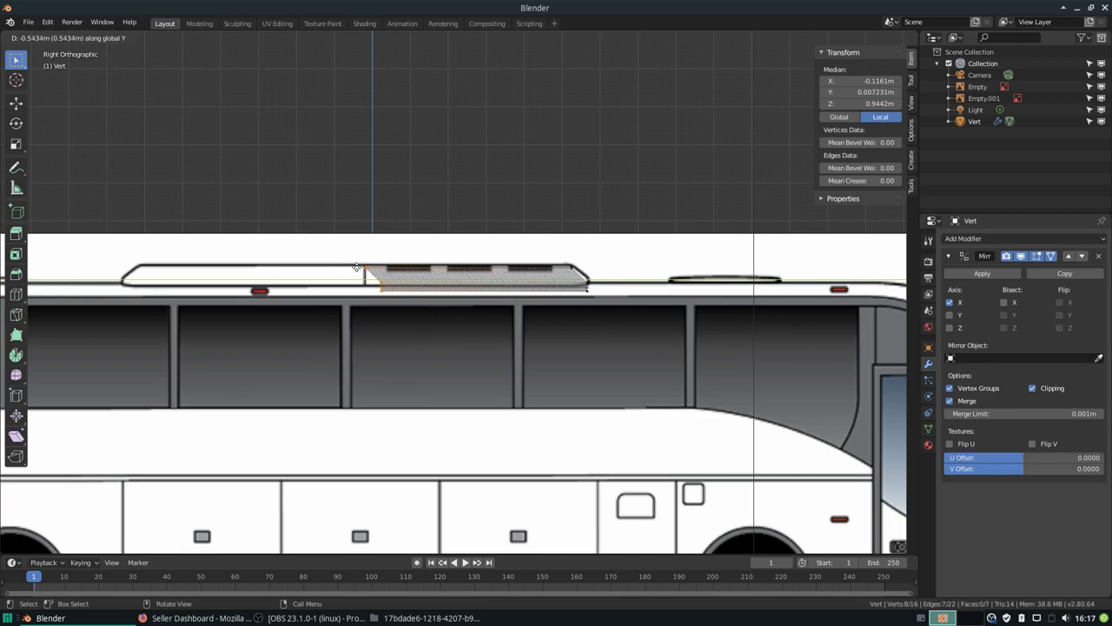
click(356, 267)
scroll(370, 289, up, 1)
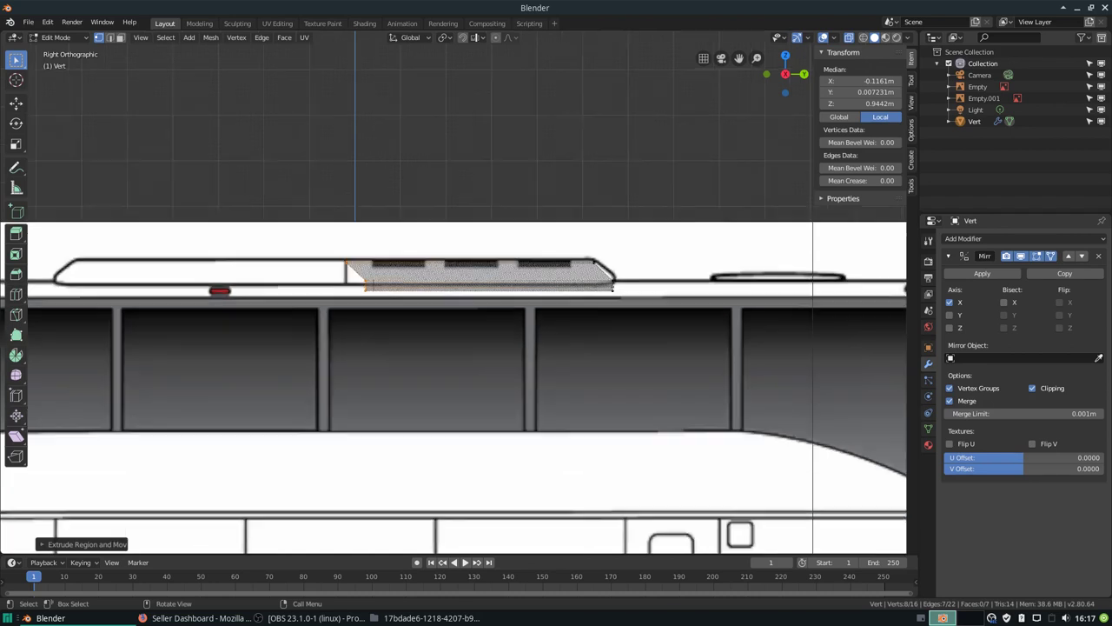
scroll(357, 266, up, 3)
shift+middle_drag(269, 233, 417, 257)
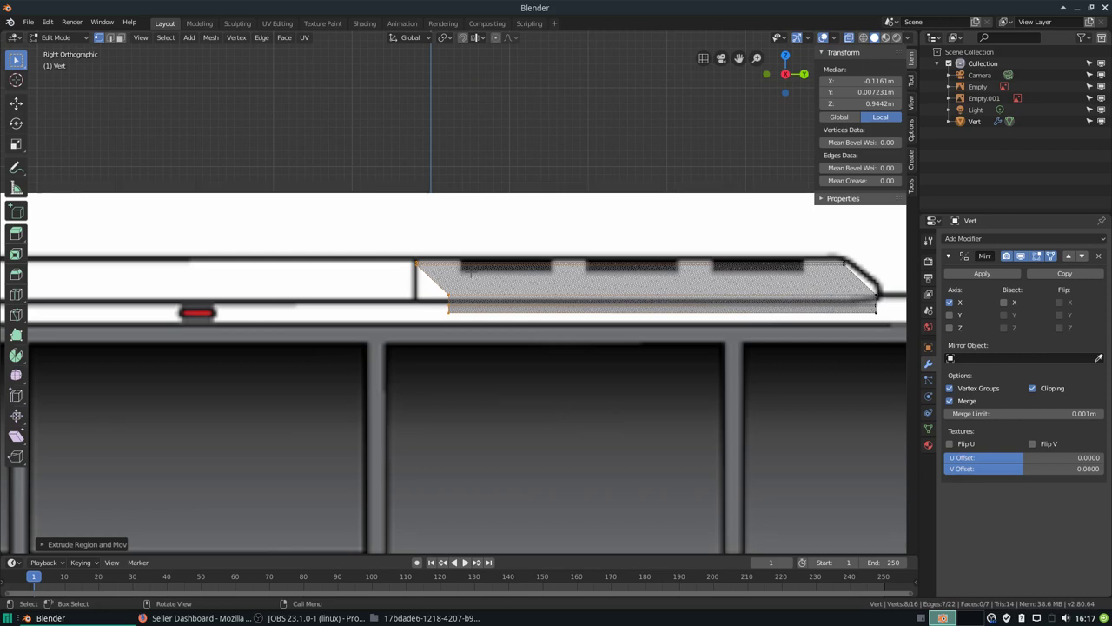
- Flatten the extruded end with a Y scale of 0, align it along Y, and select all
key(s)
key(y)
key(0)
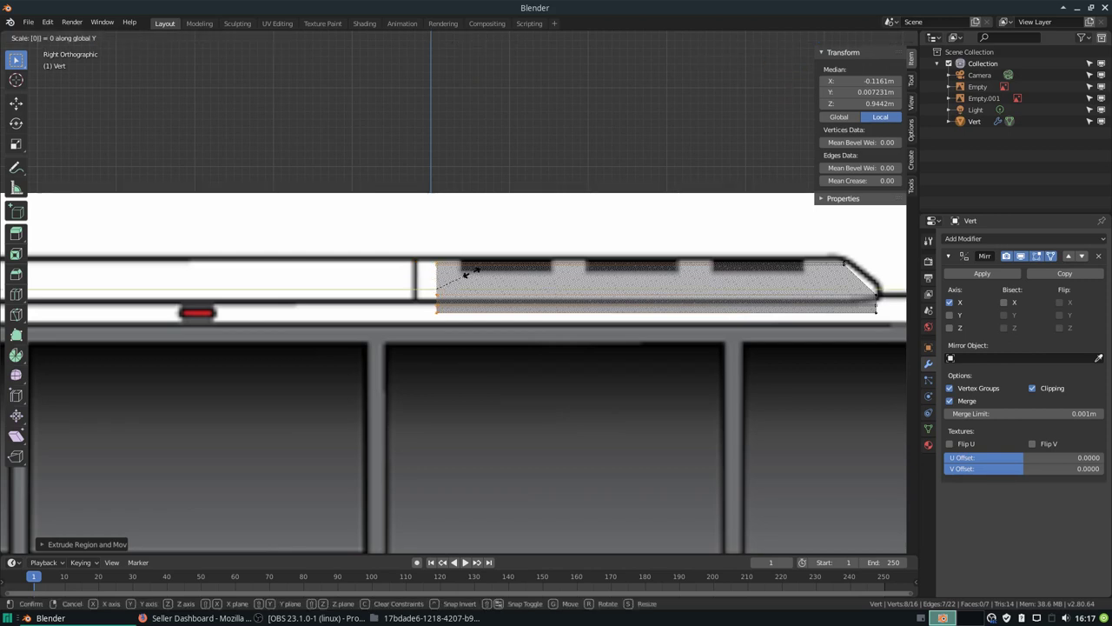
key(Return)
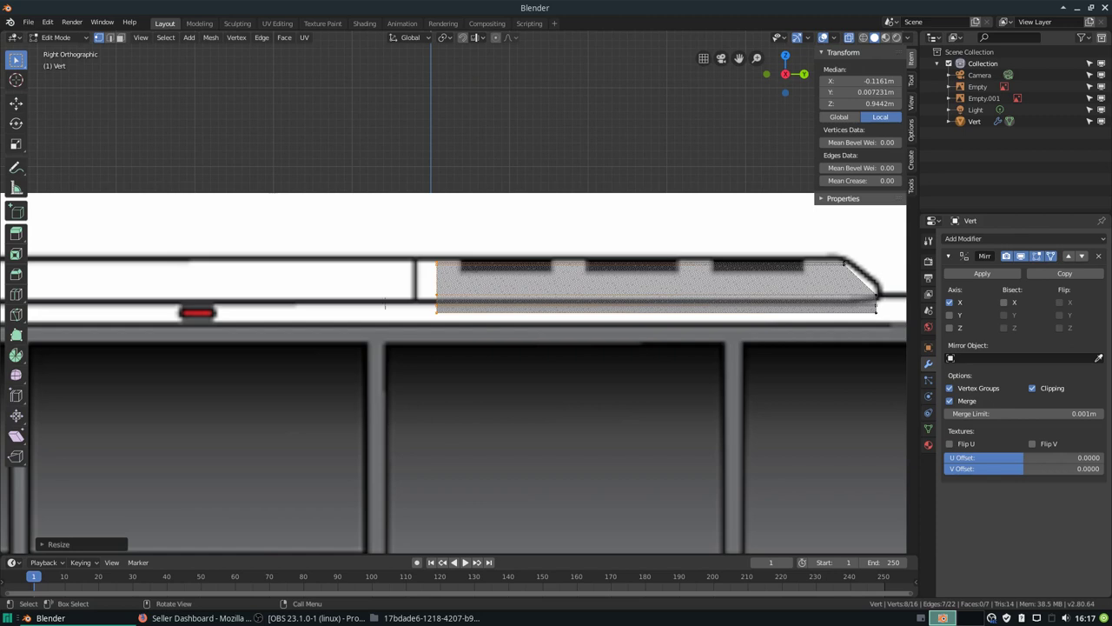
key(g)
key(y)
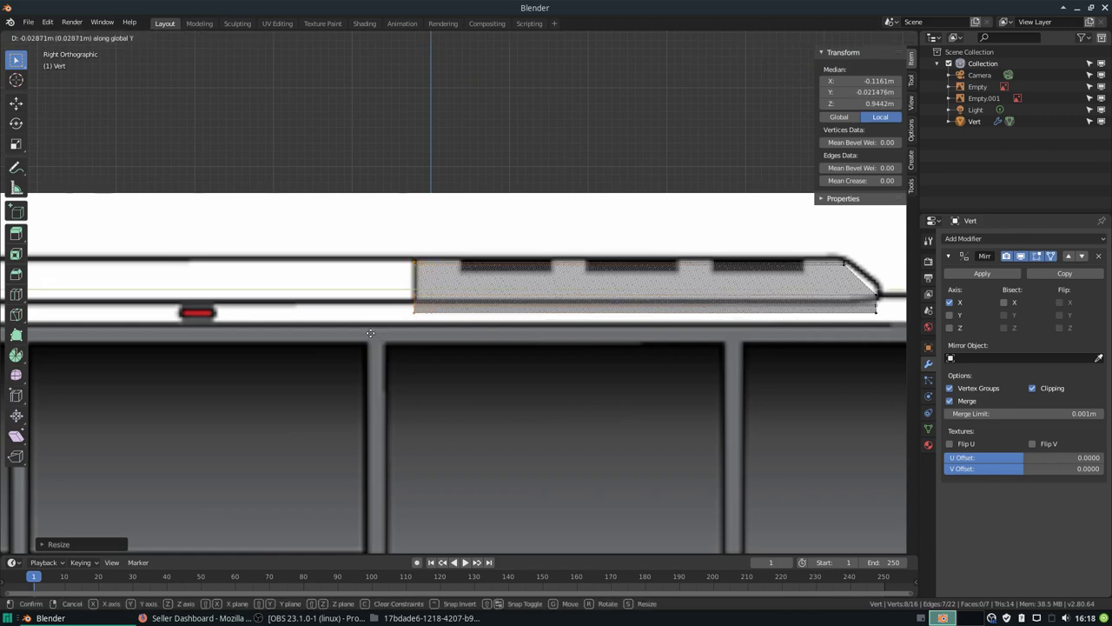
key(Return)
scroll(370, 333, down, 2)
scroll(370, 333, down, 2)
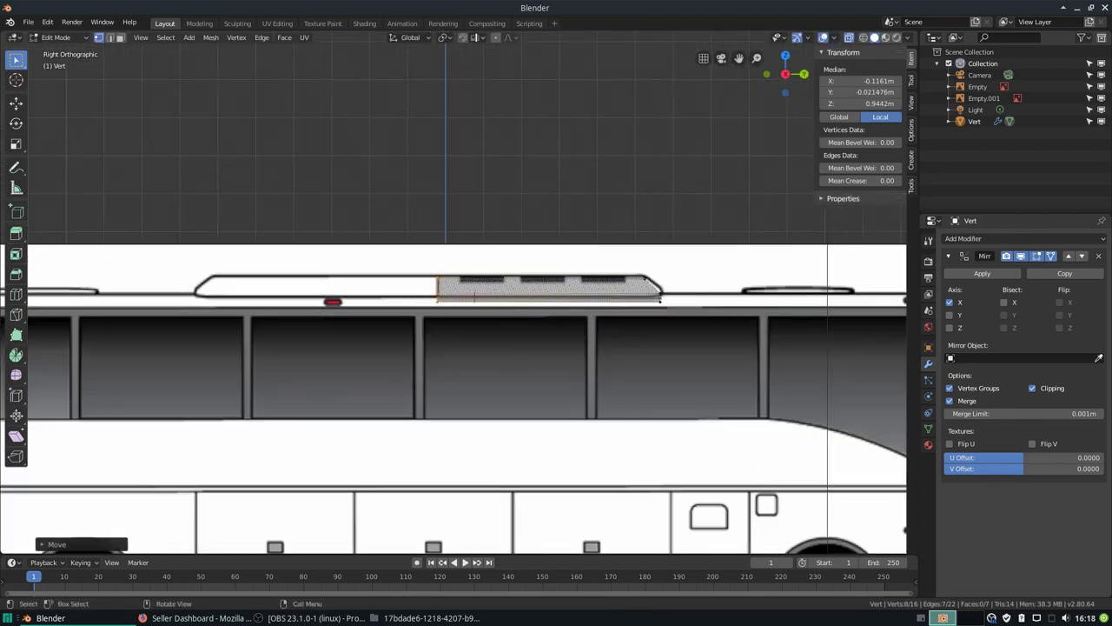
shift+middle_drag(510, 294, 515, 257)
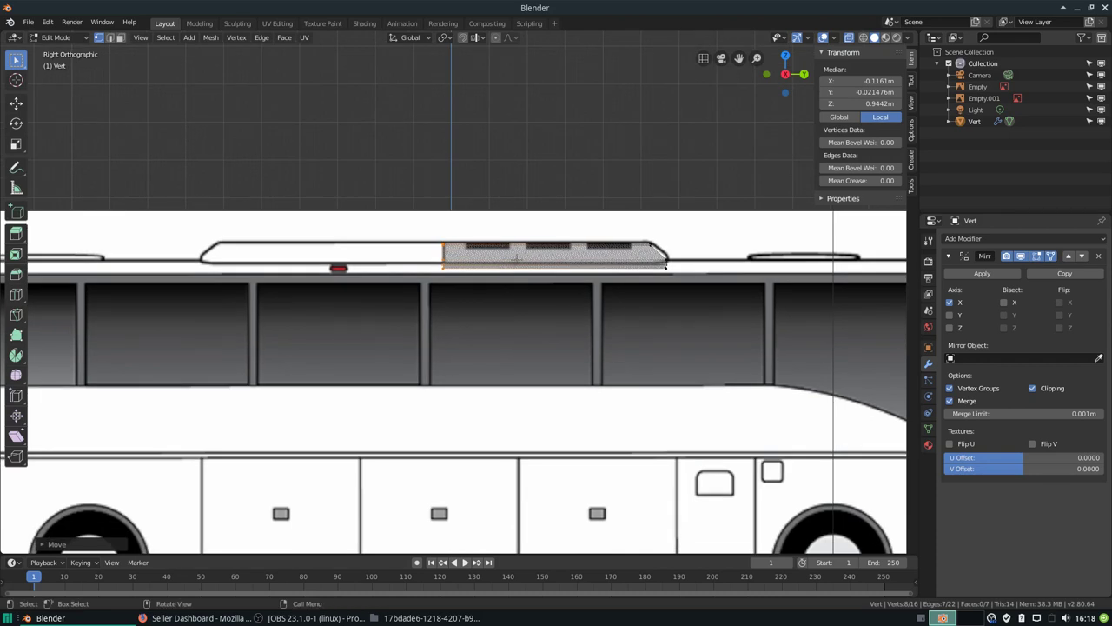
key(a)
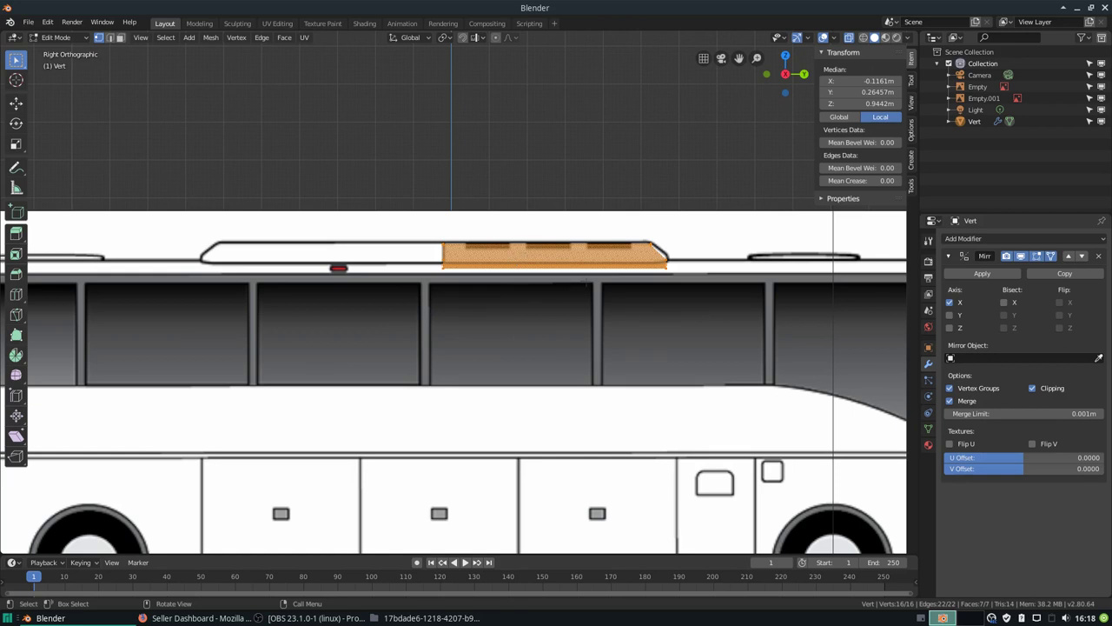
- Set the pivot point to 3D Cursor, then switch it to Individual Origins
key(period)
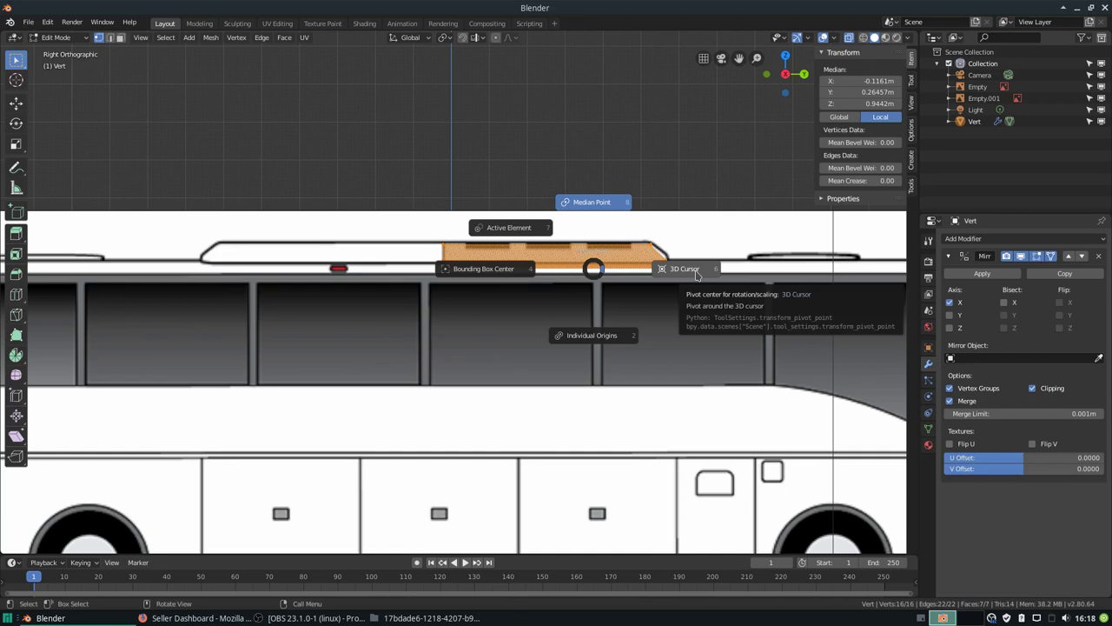
click(696, 274)
scroll(696, 275, down, 5)
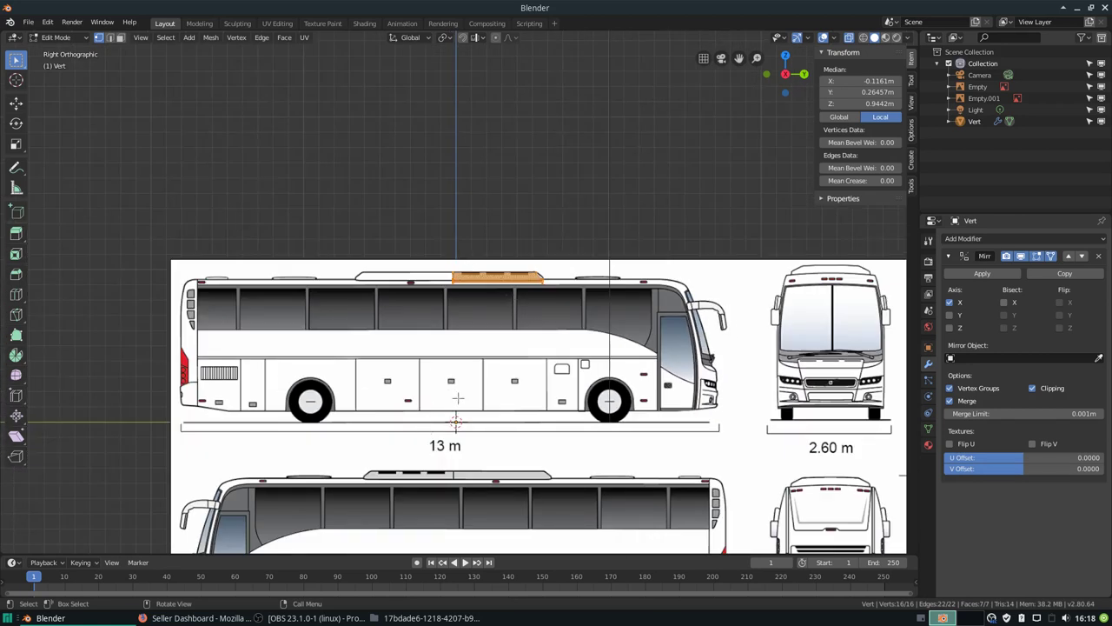
scroll(460, 278, up, 4)
scroll(461, 278, up, 2)
scroll(530, 263, down, 3)
scroll(531, 265, up, 5)
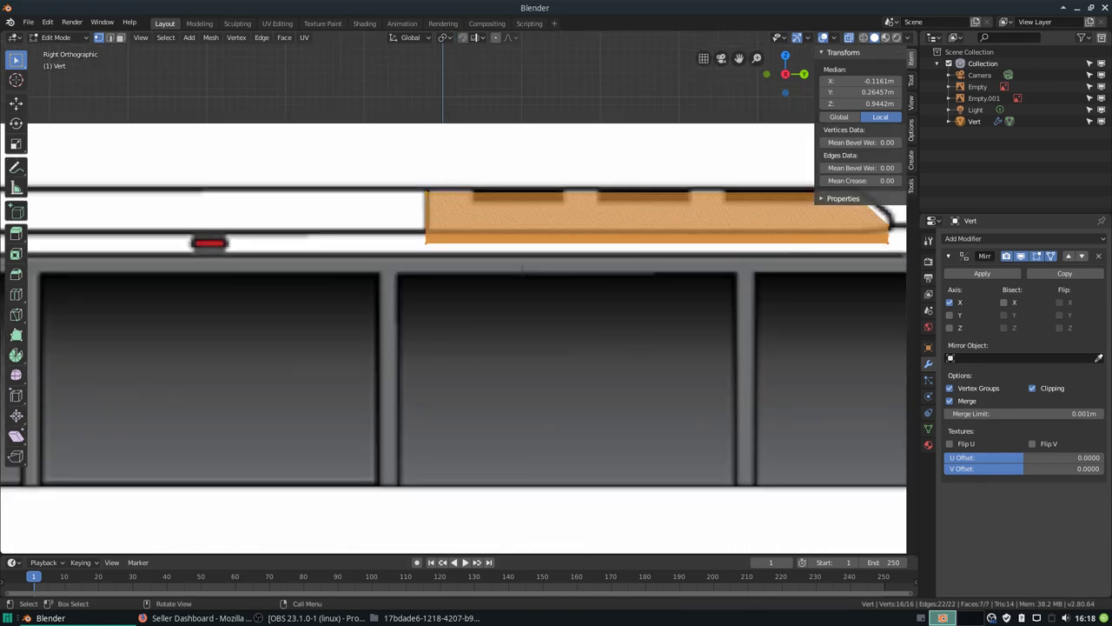
scroll(541, 266, down, 4)
key(period)
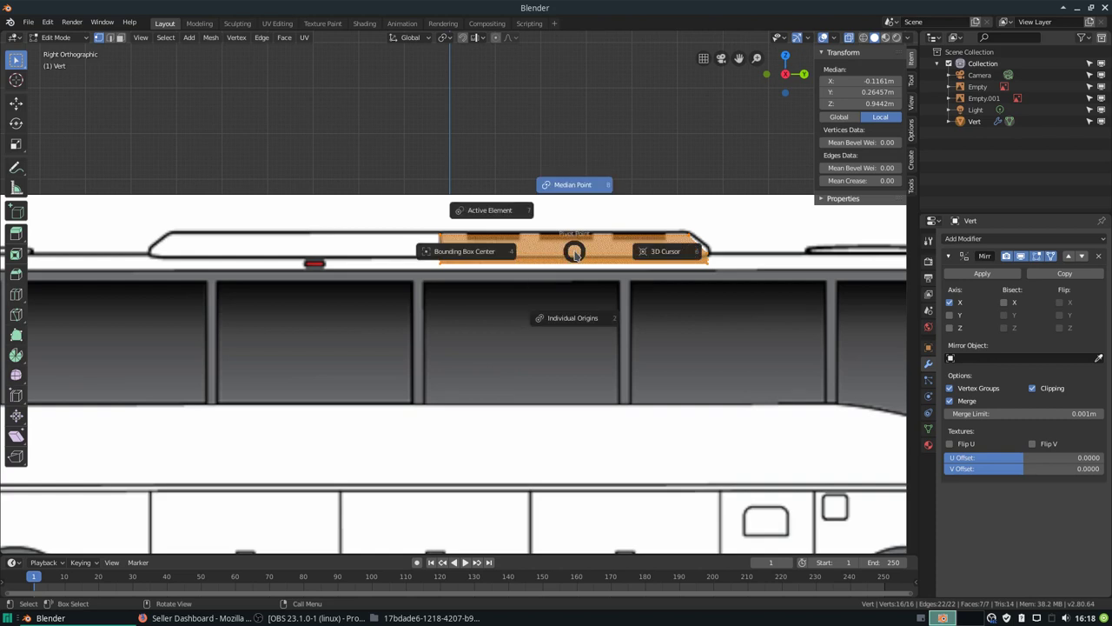
click(584, 318)
- Mirror the roof pod geometry along global Y
key(ctrl)
key(ctrl+m)
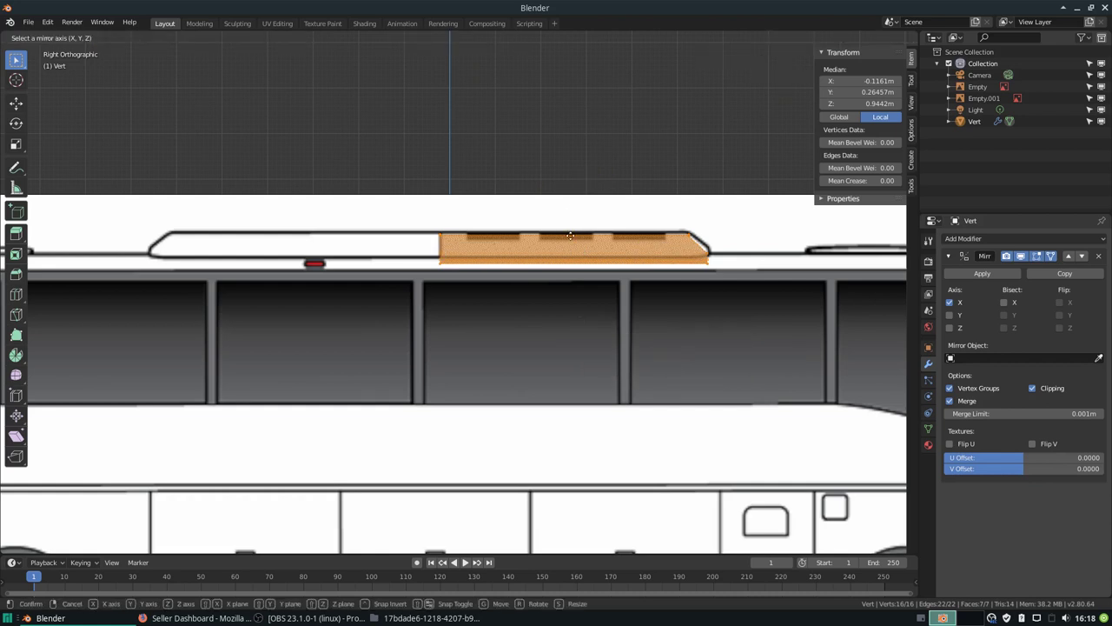
key(y)
click(570, 235)
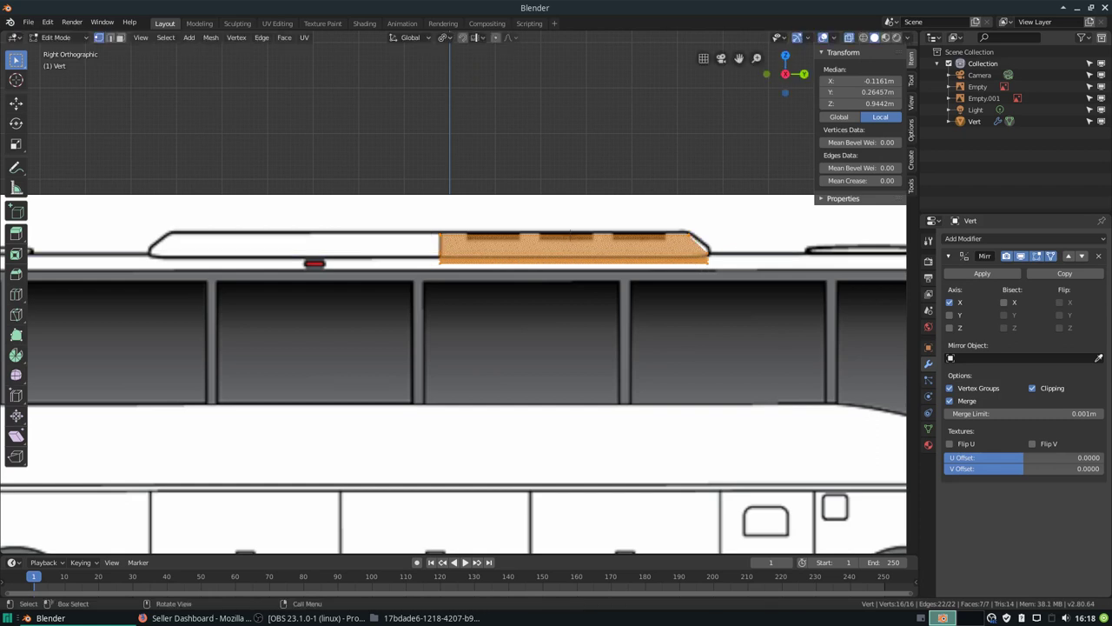
scroll(646, 251, down, 8)
scroll(608, 250, down, 2)
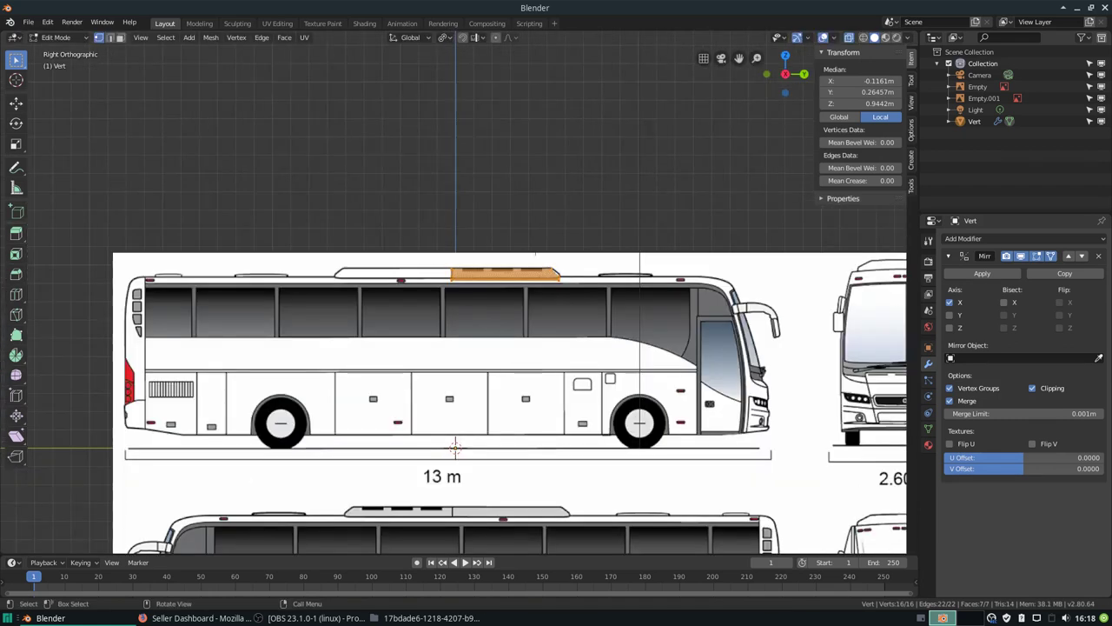
scroll(534, 248, up, 10)
- Duplicate the pod geometry, leaving the copy exactly in place
key(g)
right_click(547, 212)
scroll(513, 252, down, 3)
scroll(512, 254, up, 4)
scroll(517, 250, up, 1)
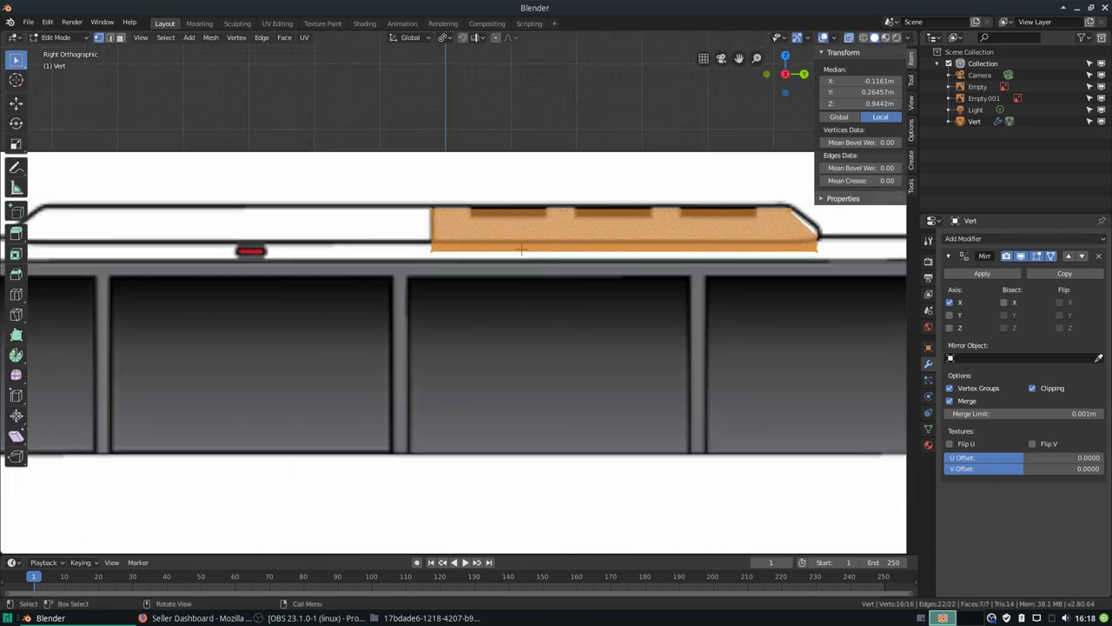
key(shift+d)
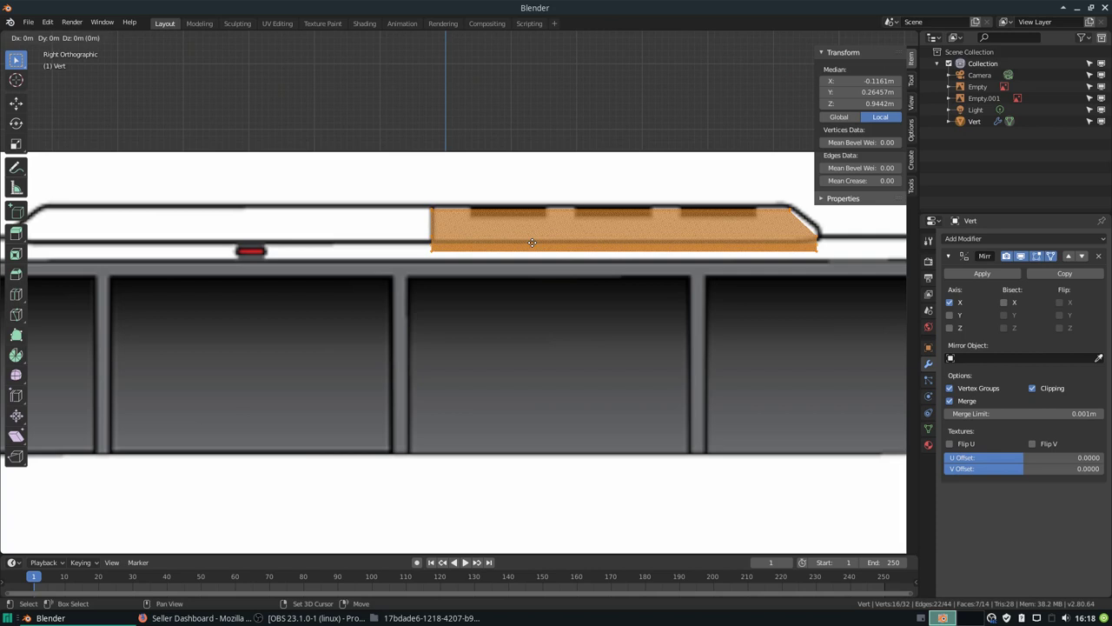
right_click(531, 241)
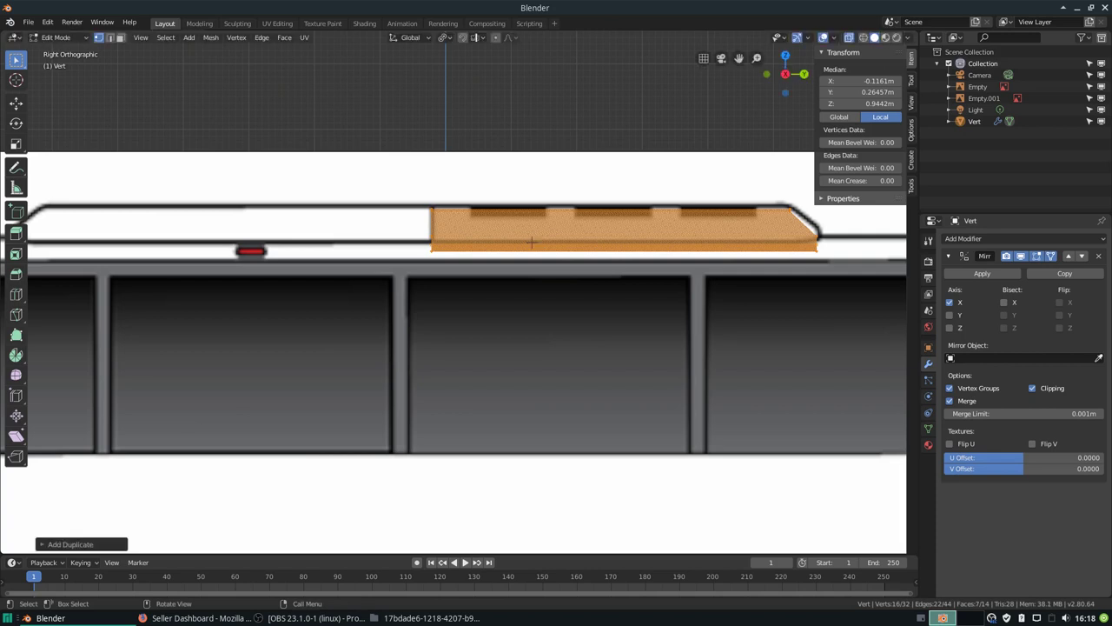
- With the pivot set to Active Element, mirror the duplicate along Y
key(ctrl)
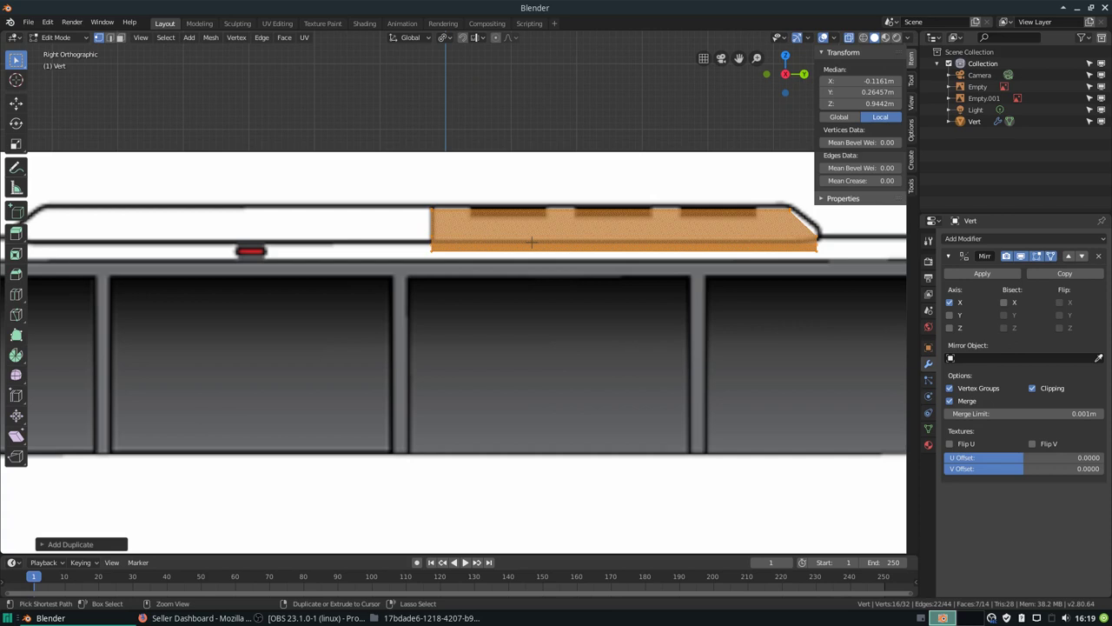
key(period)
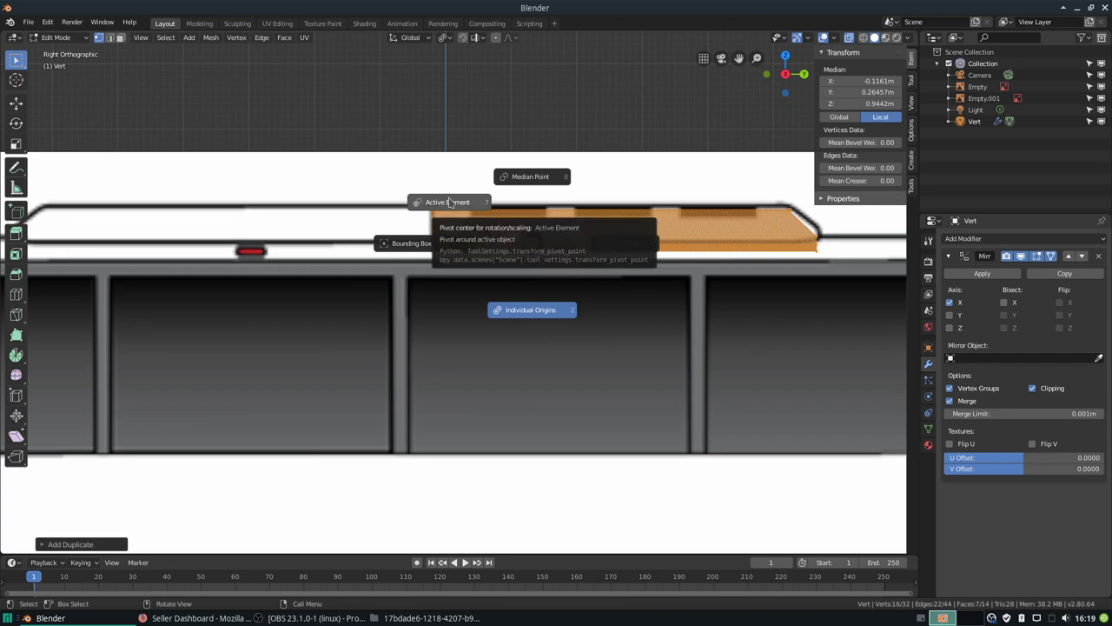
click(449, 202)
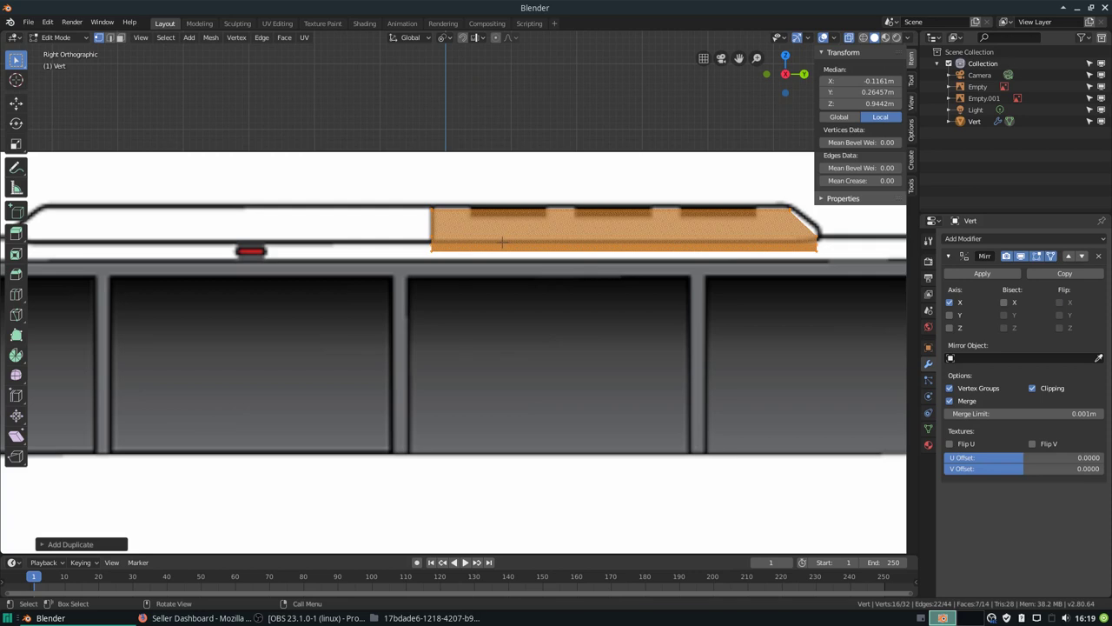
key(ctrl+m)
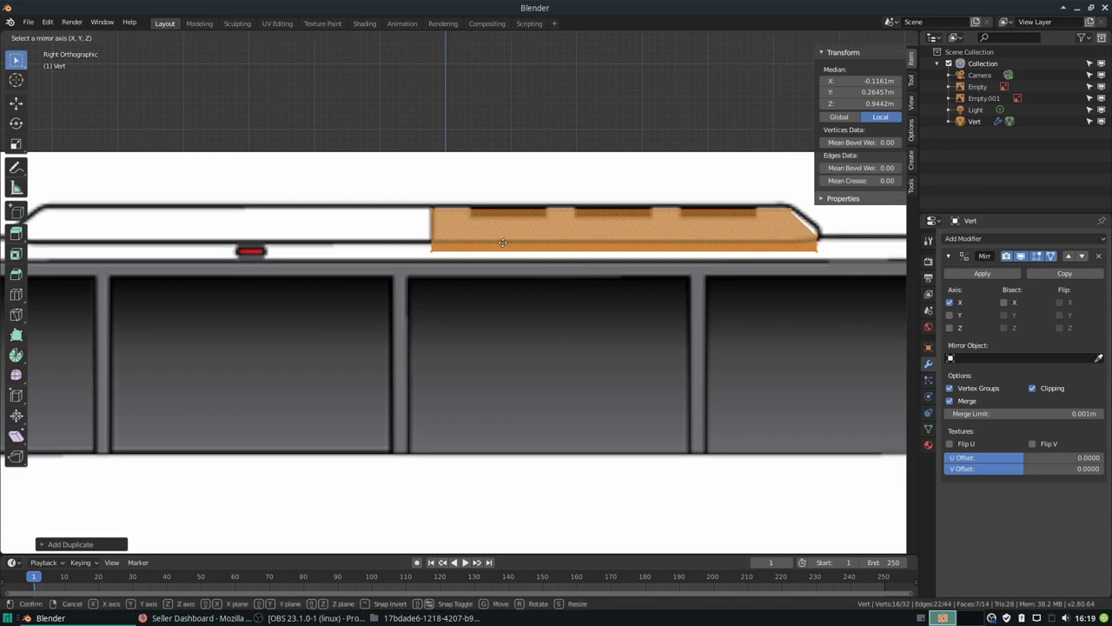
key(y)
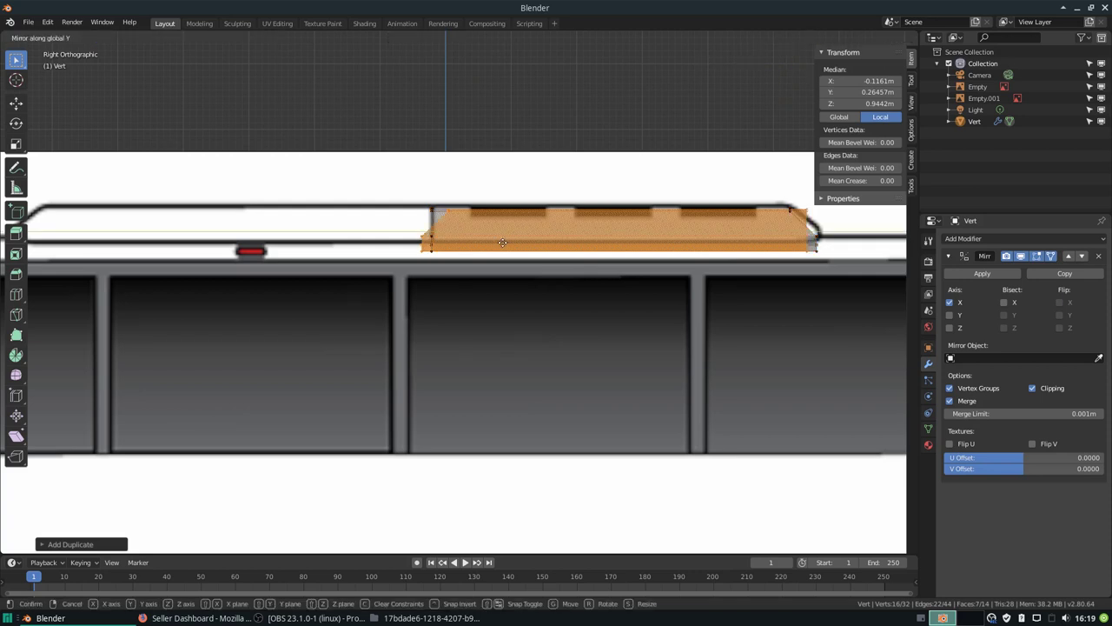
click(502, 242)
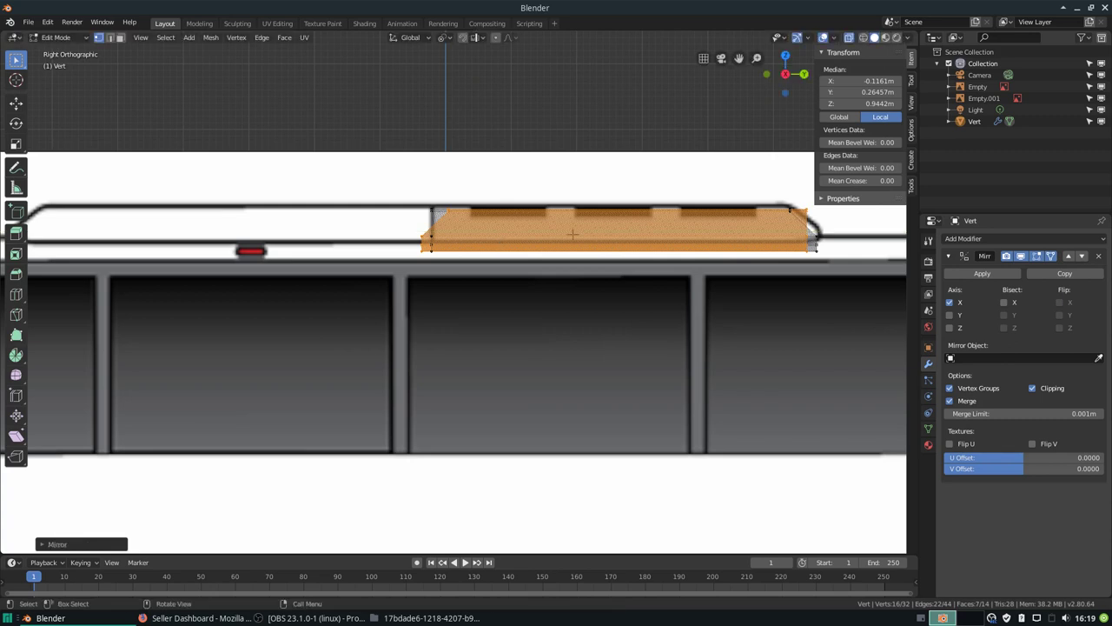
- Move the mirrored section along Y over the front half of the roof blueprint
key(g)
key(y)
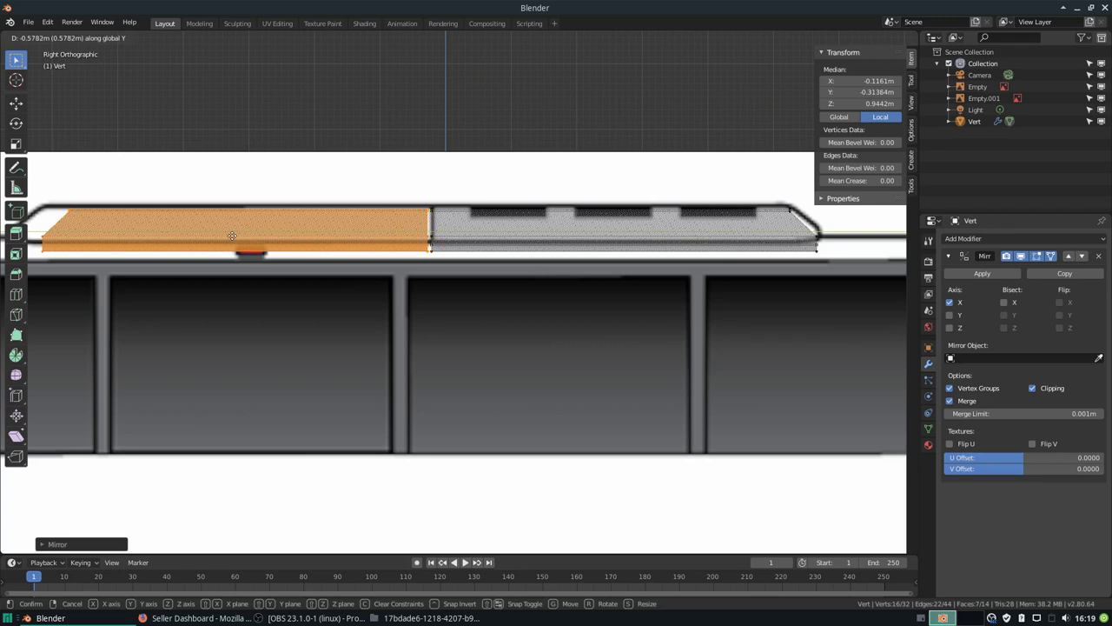
click(233, 236)
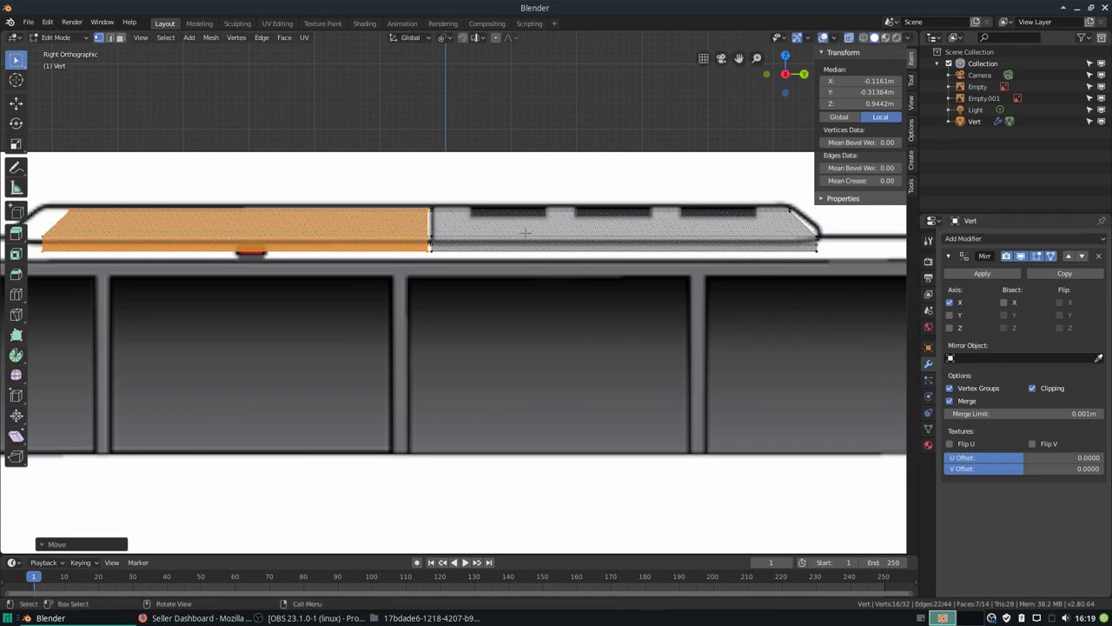
key(g)
key(y)
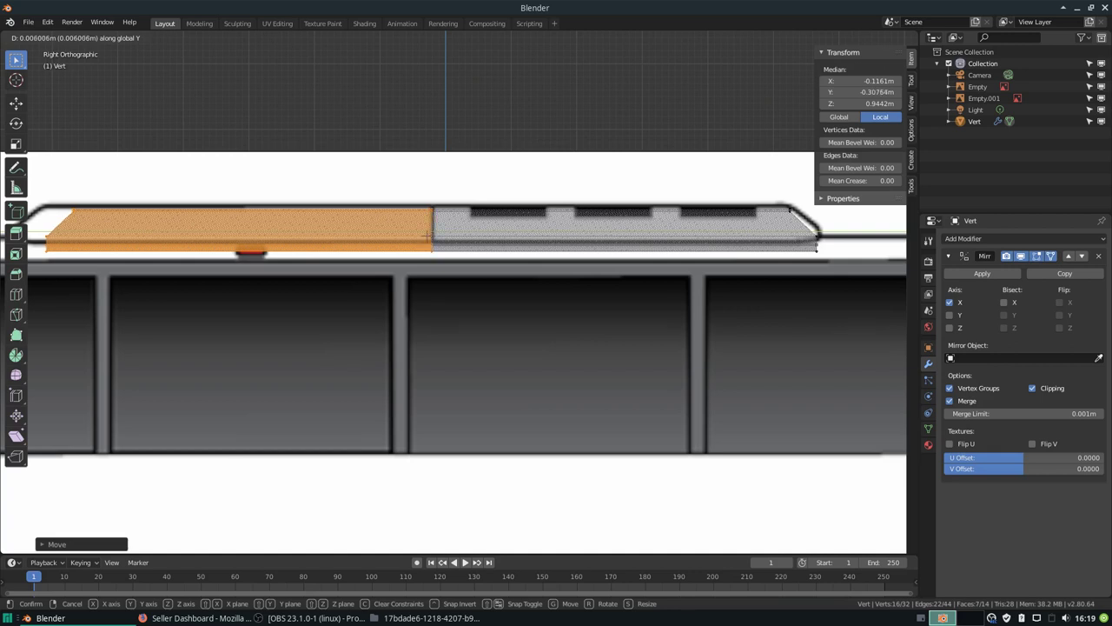
click(426, 236)
- Box-select the pod's front-end vertices and push them 0.057m along Y to match the blueprint
scroll(426, 235, down, 3)
scroll(384, 253, up, 3)
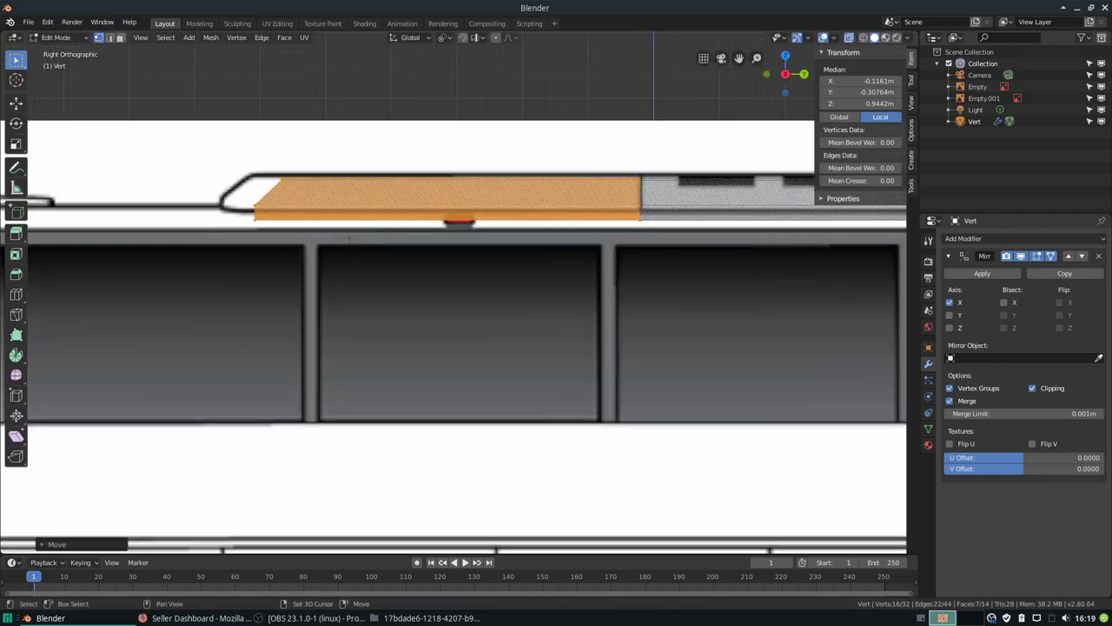
key(alt+a)
key(b)
drag(262, 172, 350, 287)
key(g)
key(y)
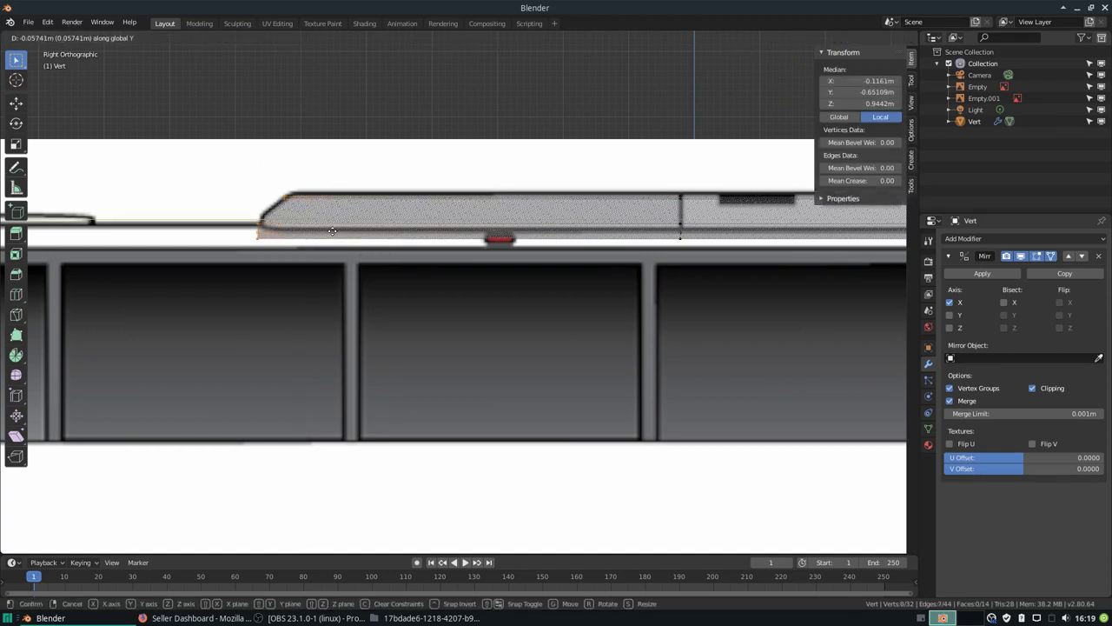
click(335, 231)
scroll(335, 232, down, 4)
scroll(521, 252, down, 3)
mouse_move(522, 252)
middle_down()
mouse_move(494, 350)
mouse_move(487, 261)
mouse_move(499, 474)
middle_up()
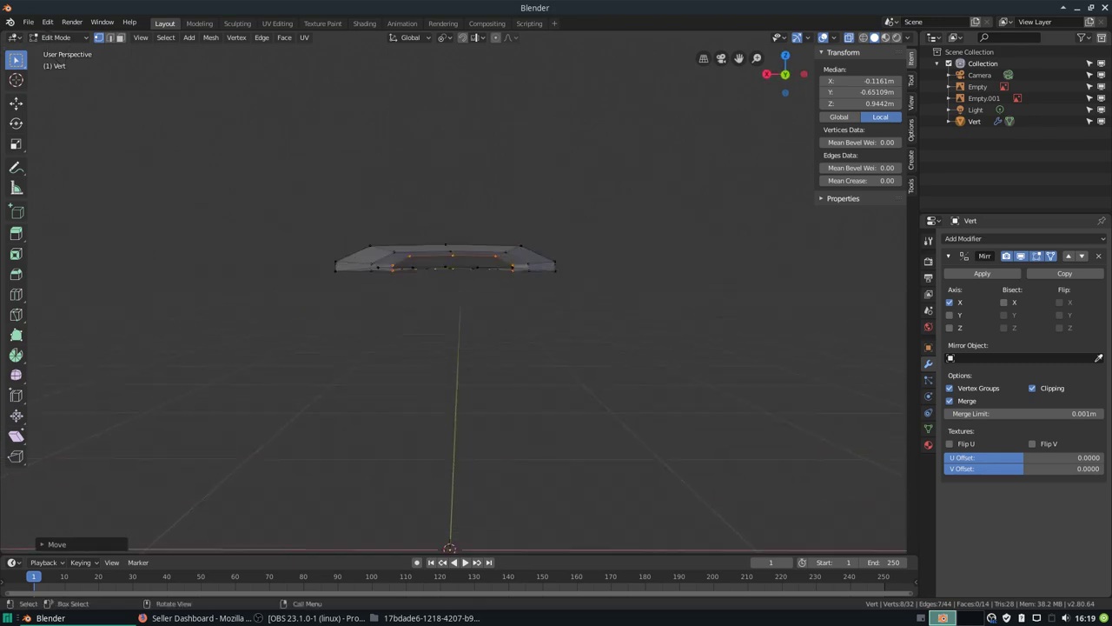
- Turn off X-ray and get a low view of the pod's open end
mouse_move(515, 265)
middle_down()
mouse_move(486, 278)
mouse_move(515, 264)
middle_up()
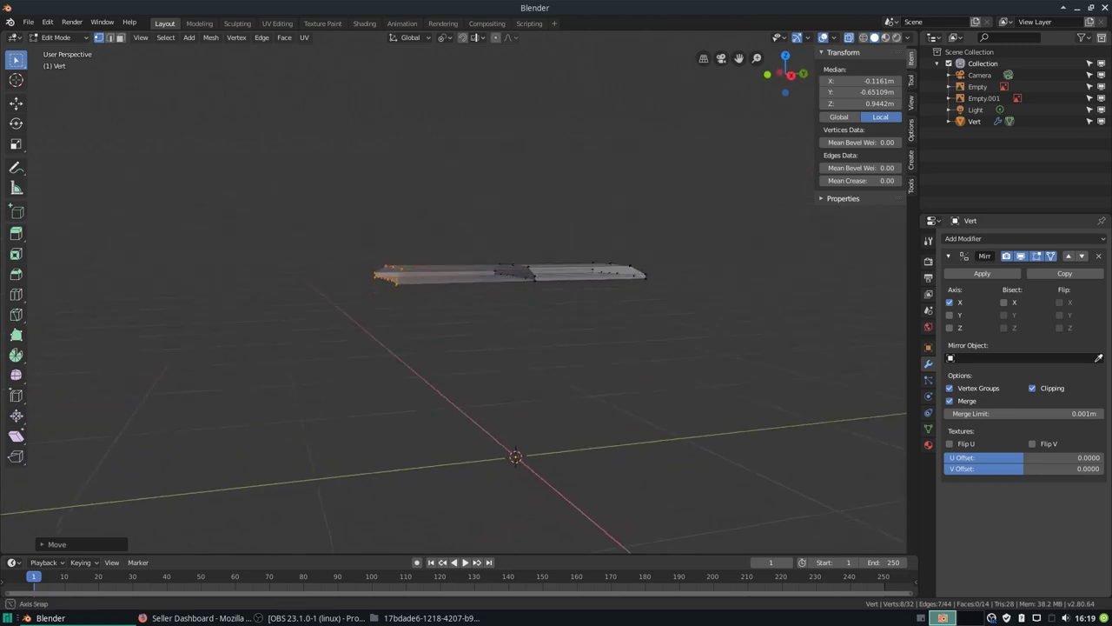
scroll(515, 265, up, 2)
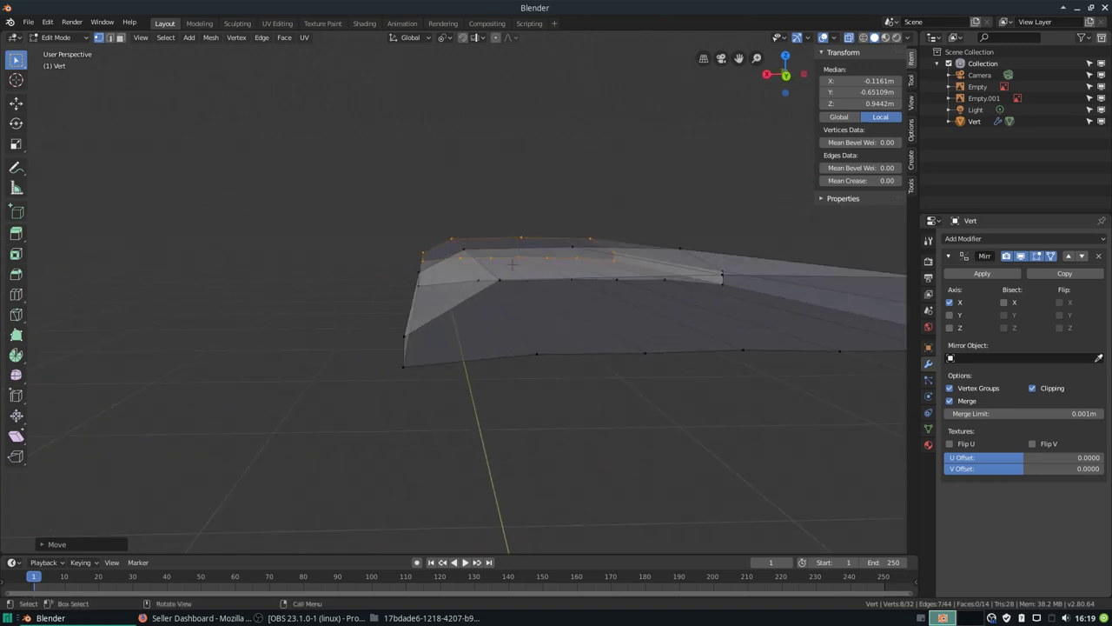
scroll(515, 264, up, 3)
scroll(515, 265, up, 1)
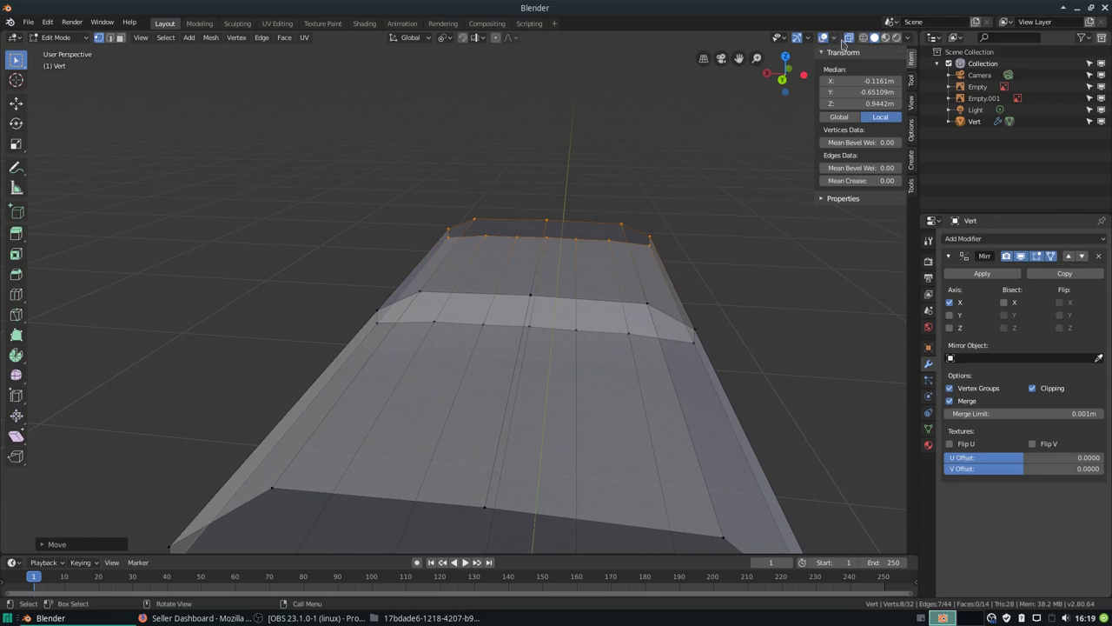
click(849, 37)
scroll(526, 320, down, 3)
scroll(526, 320, down, 2)
middle_drag(526, 320, 497, 272)
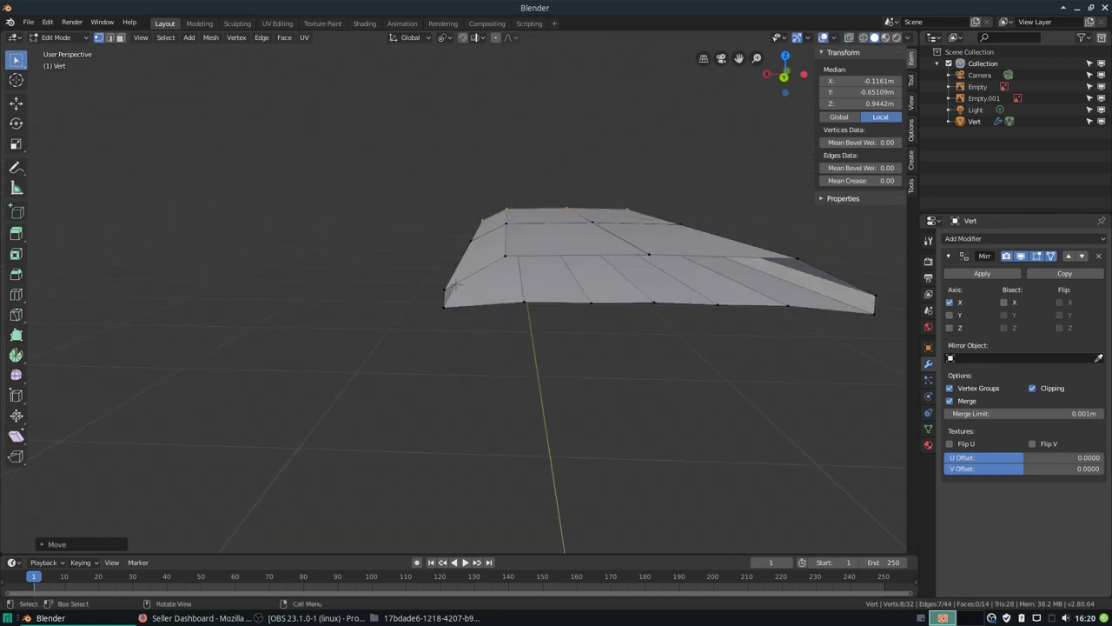
- Fill a new face across the four vertices at the pod's open end
click(457, 285)
shift+click(508, 259)
shift+click(524, 302)
key(f)
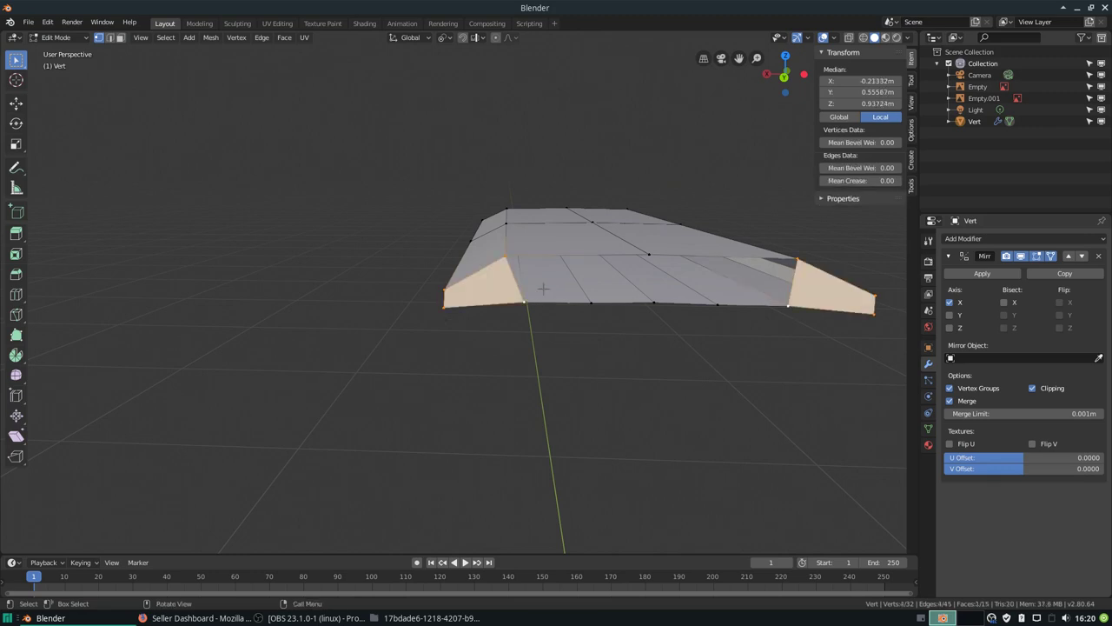
middle_drag(517, 249, 533, 241)
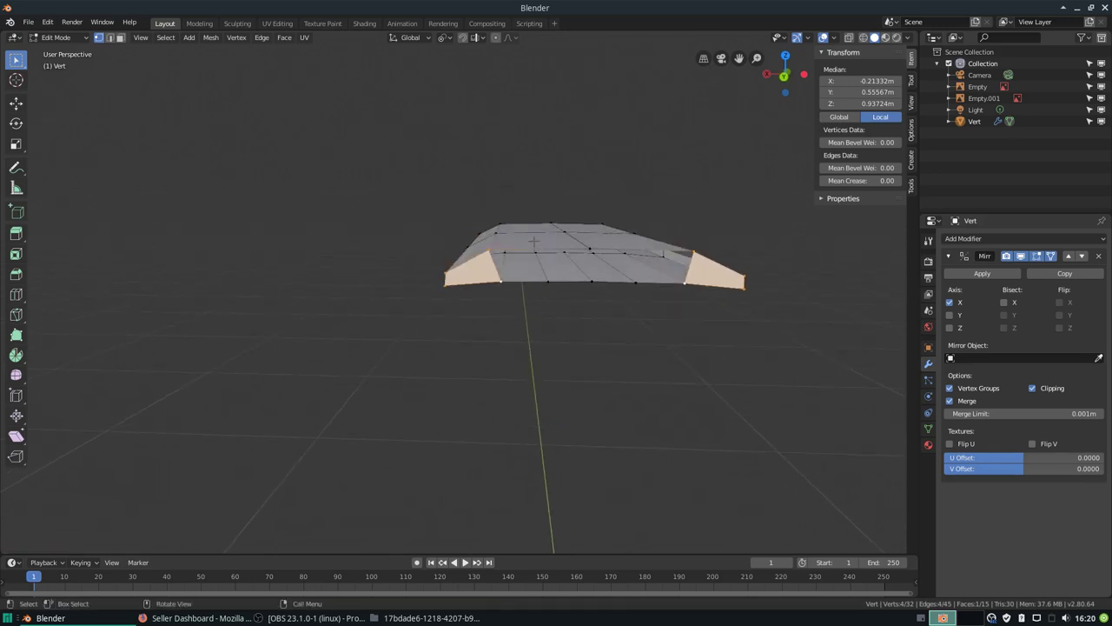
- Cut a lengthwise edge loop along the pod's top, slide it into place, and select two end vertices
key(ctrl+r)
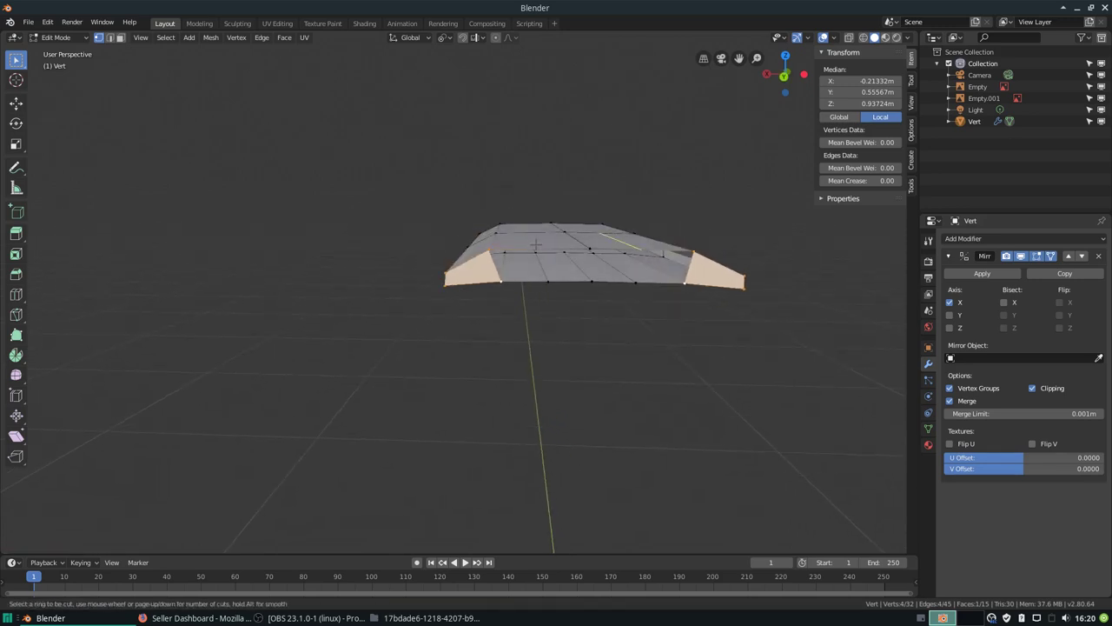
key(Escape)
middle_drag(522, 229, 525, 336)
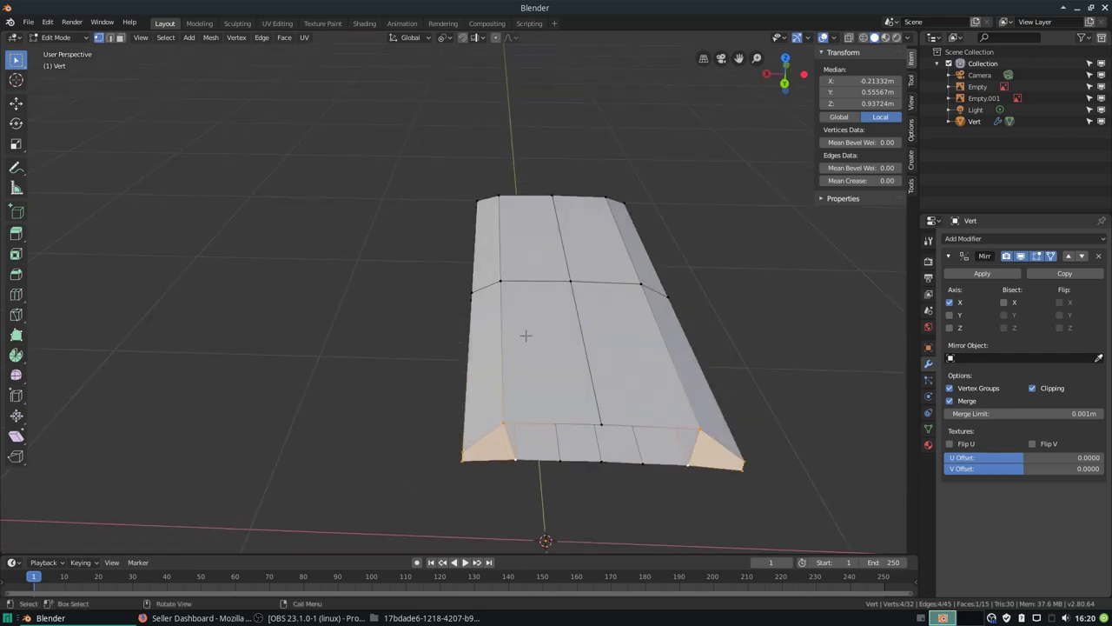
key(ctrl+r)
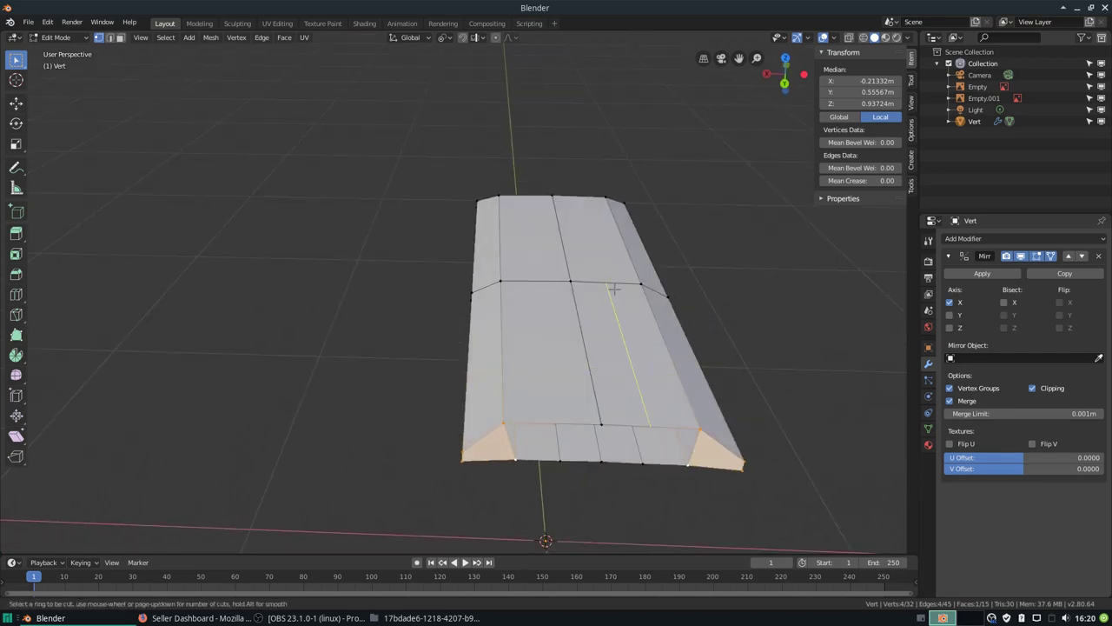
click(614, 290)
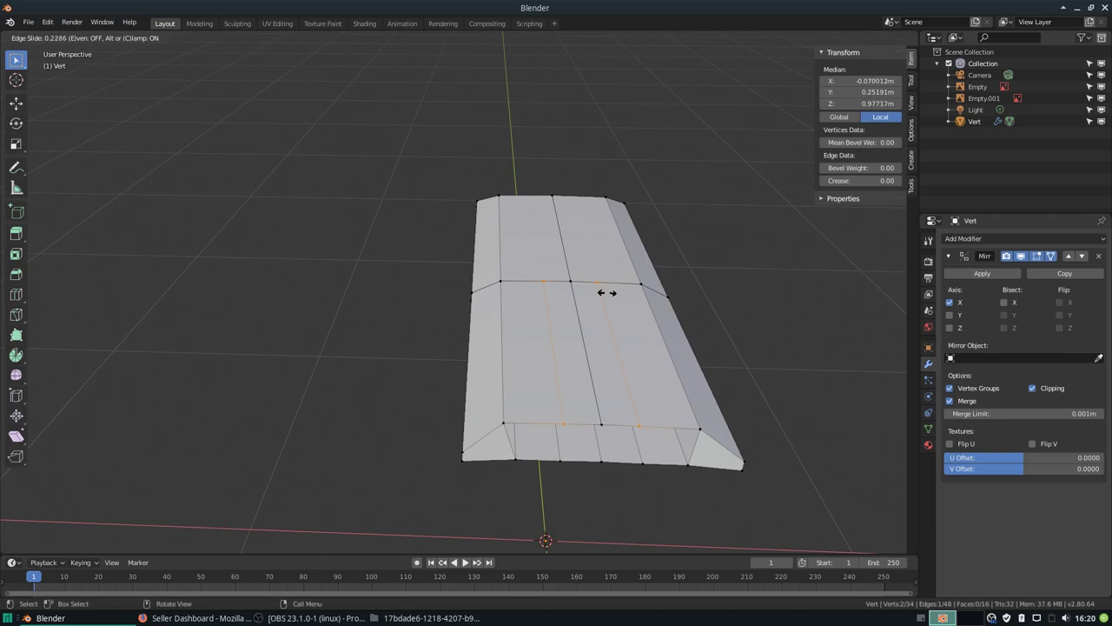
click(651, 312)
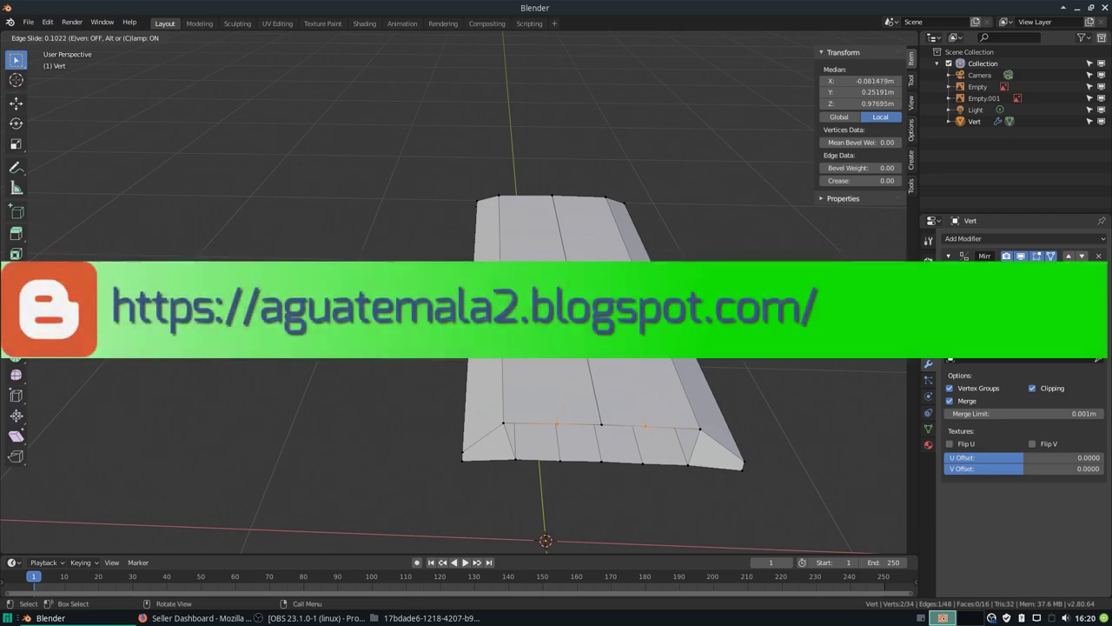
mouse_move(651, 311)
middle_down()
mouse_move(678, 235)
mouse_move(460, 241)
middle_up()
click(460, 240)
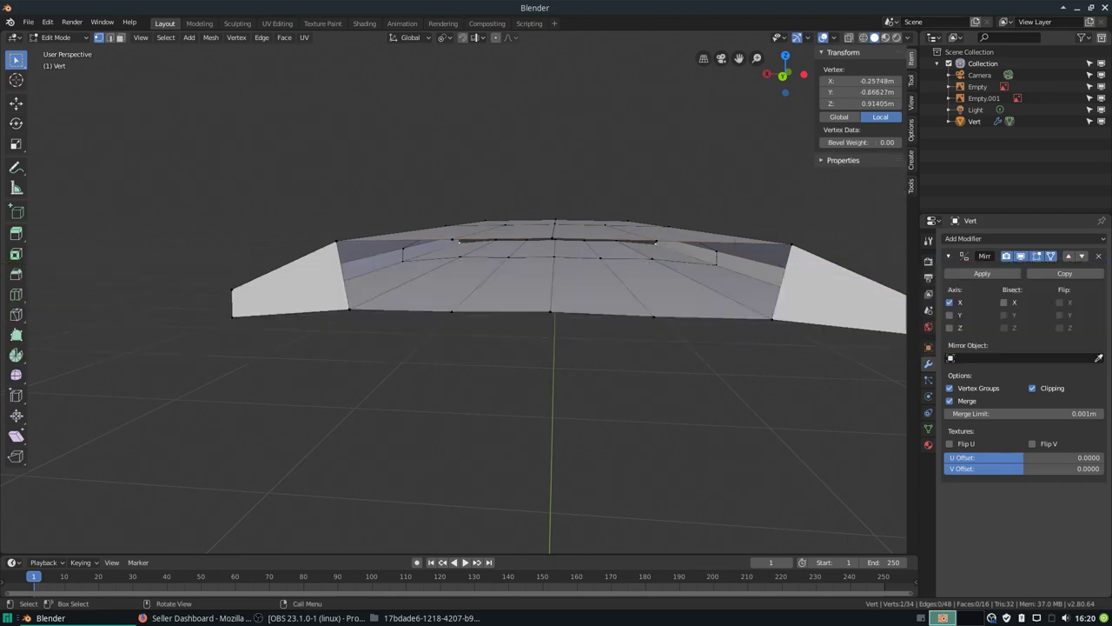
shift+click(657, 241)
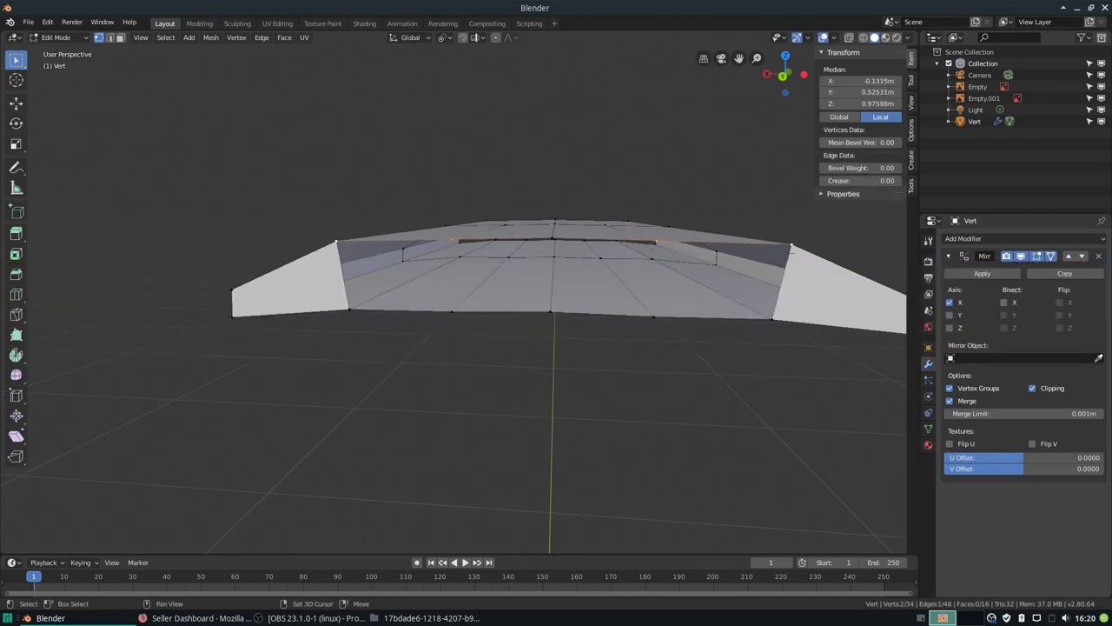
- Select the four corners of the centre gap at the pod's end and fill it with a face
shift+click(772, 319)
shift+click(653, 317)
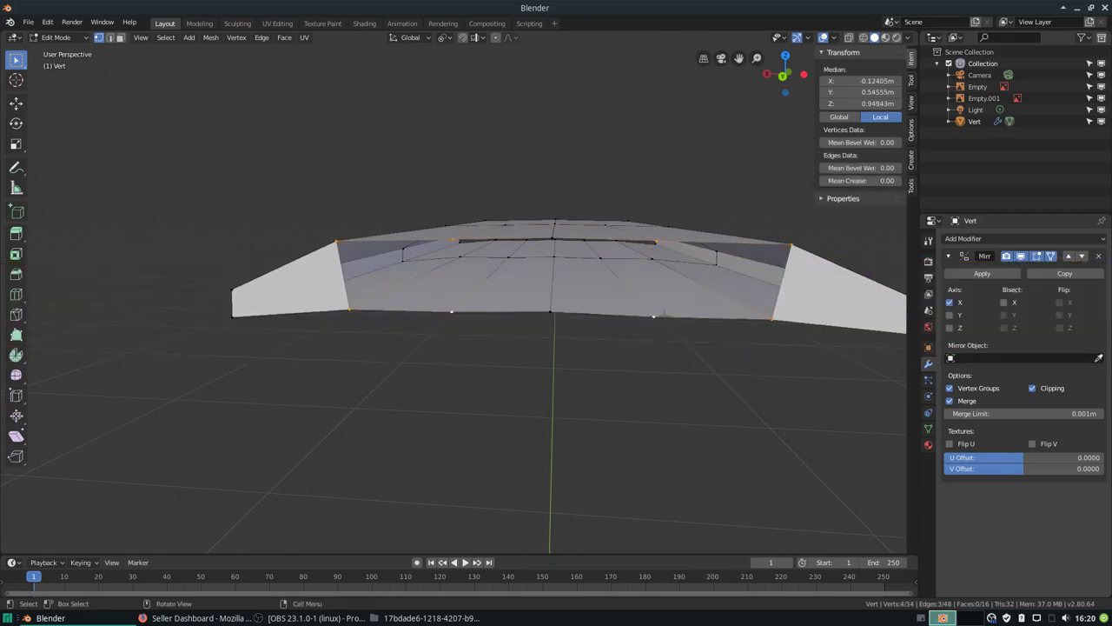
click(553, 236)
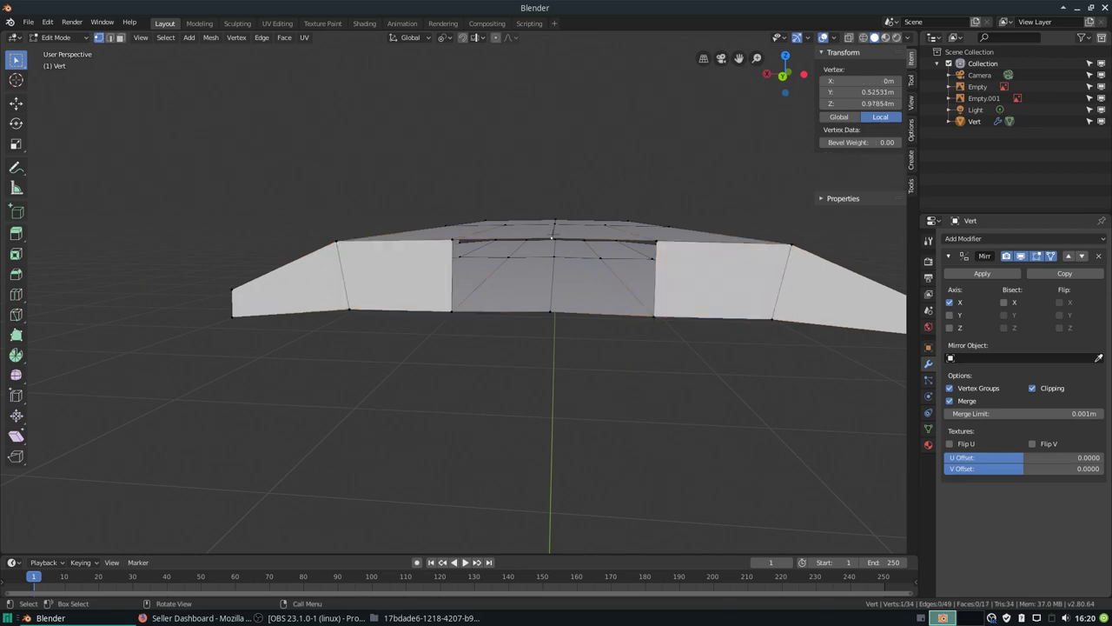
shift+click(654, 318)
shift+click(657, 241)
shift+click(550, 311)
key(f)
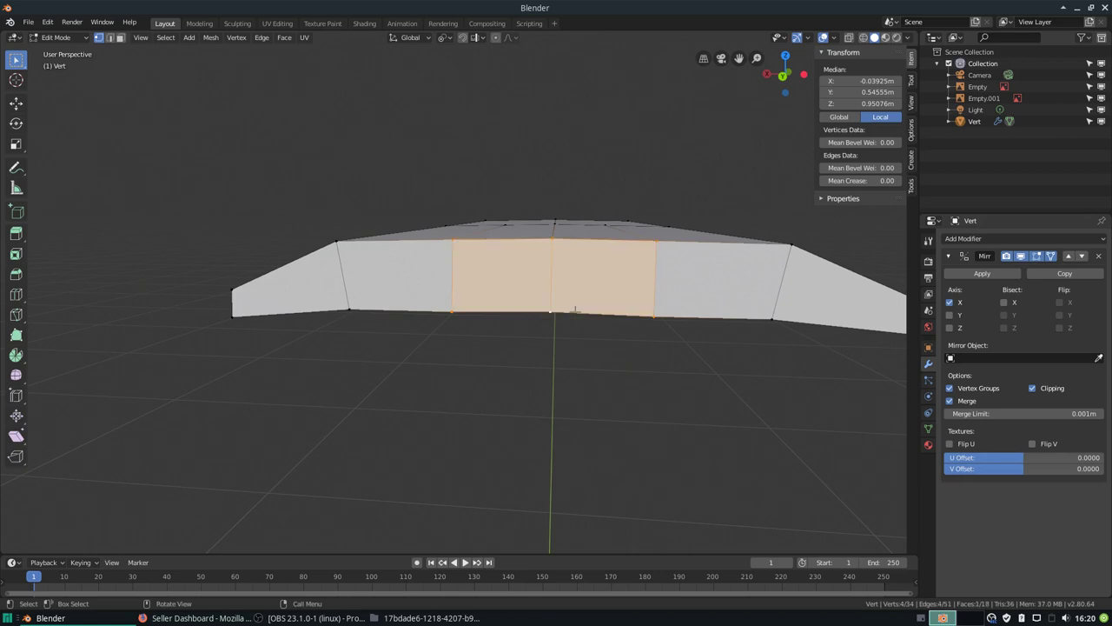
scroll(550, 311, down, 3)
mouse_move(550, 310)
middle_down()
mouse_move(521, 313)
mouse_move(473, 260)
middle_up()
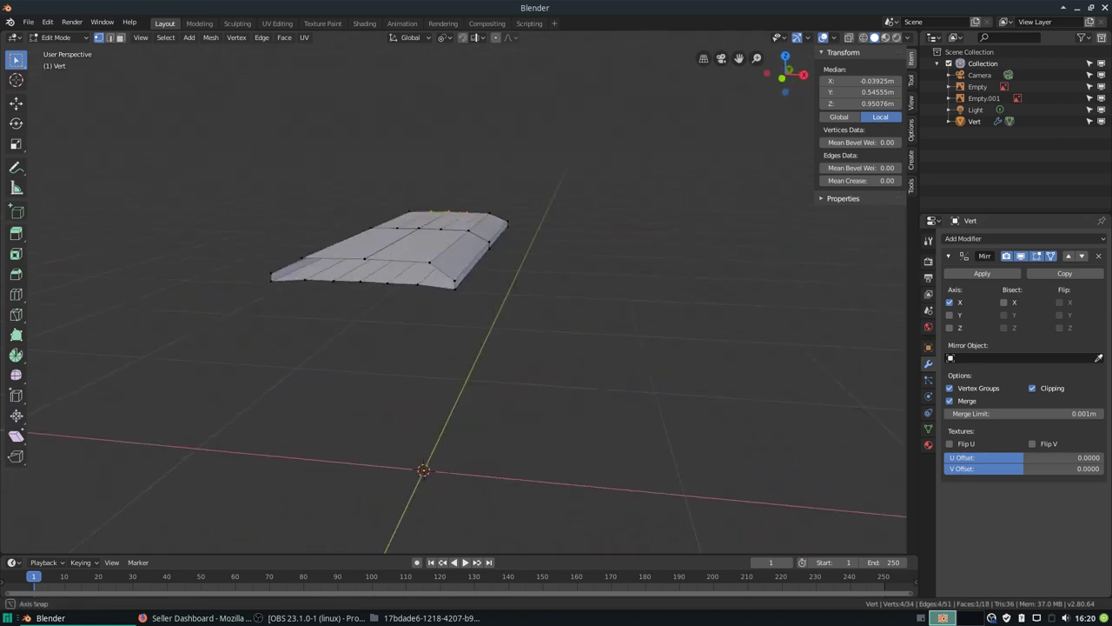
middle_drag(473, 259, 455, 261)
- Add another edge loop across the pod and slide it into position
key(ctrl+r)
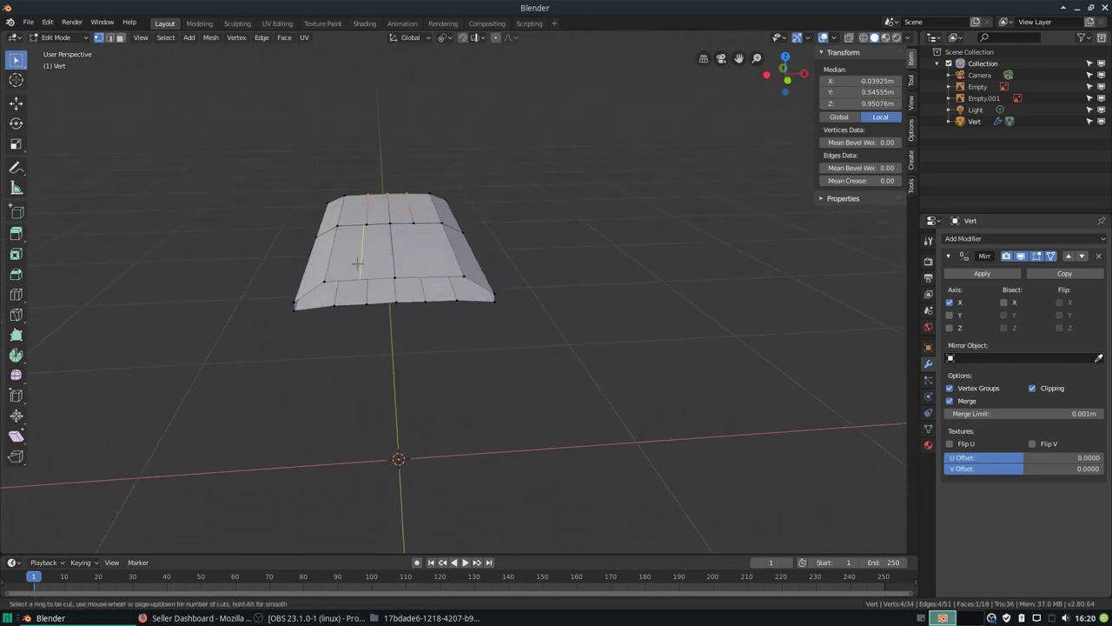
scroll(357, 263, up, 1)
scroll(361, 252, down, 1)
click(360, 252)
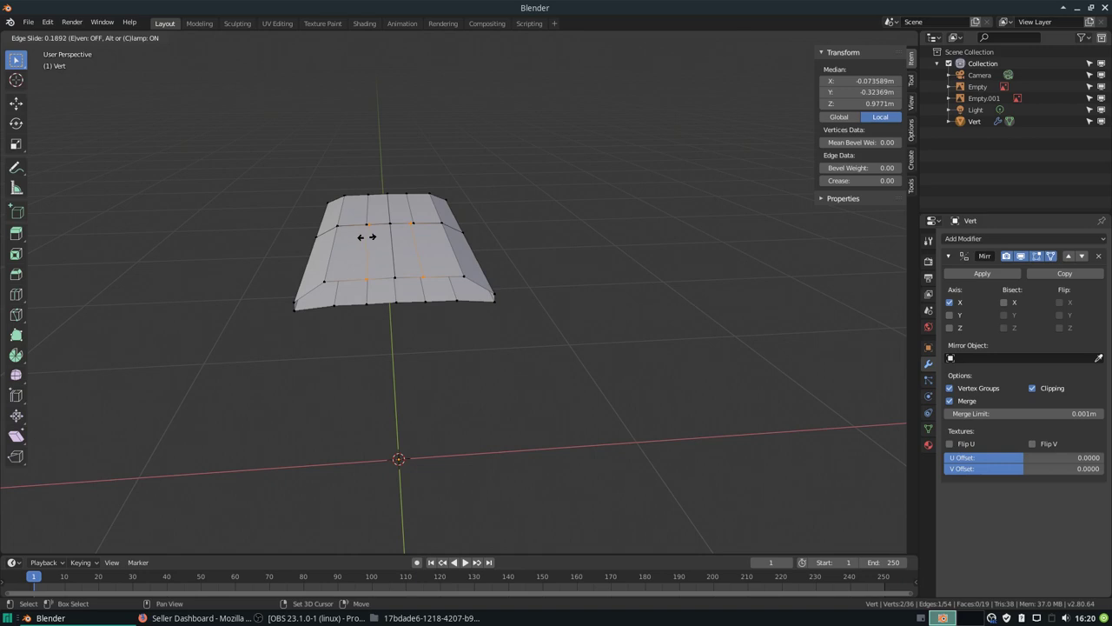
click(344, 237)
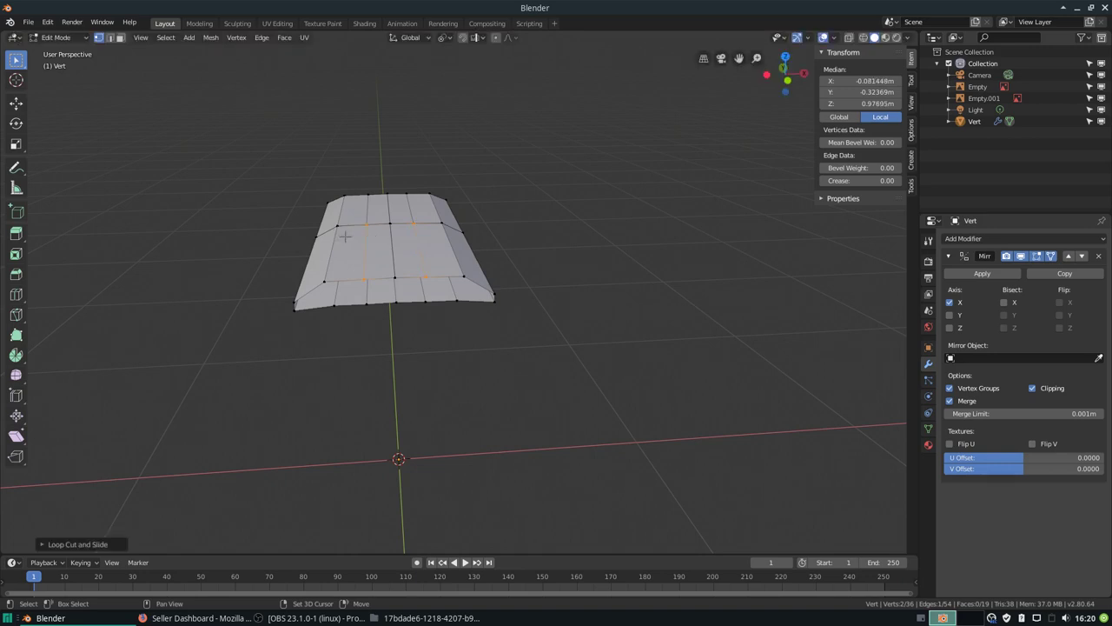
scroll(418, 258, up, 2)
middle_drag(418, 258, 347, 262)
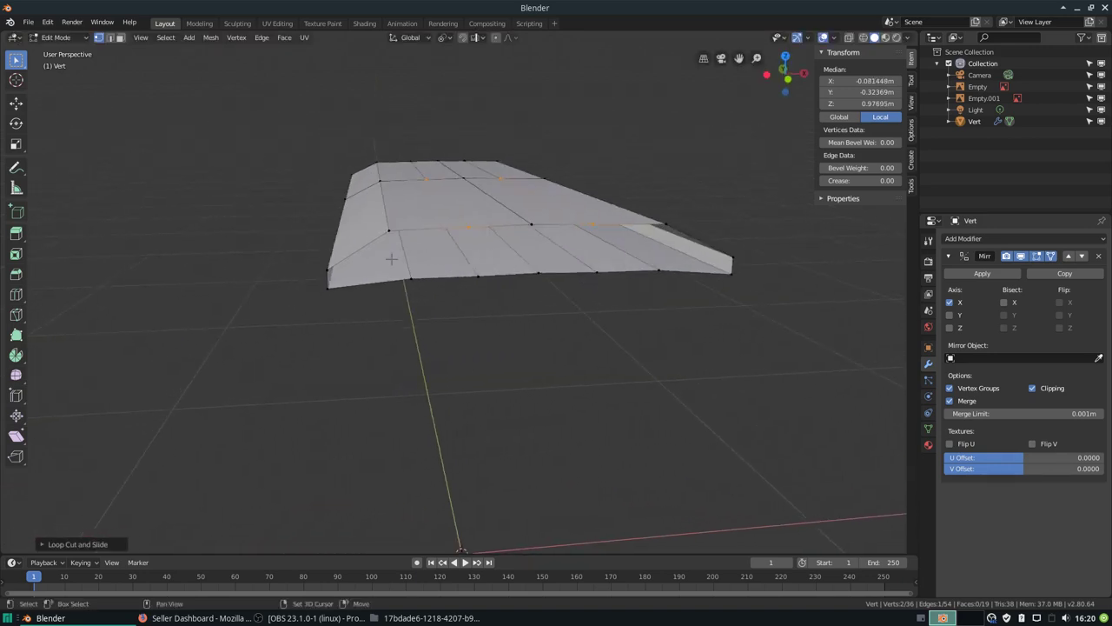
- Close the pod's other open end with J connections and F fills, reaching 22 faces
alt+click(522, 226)
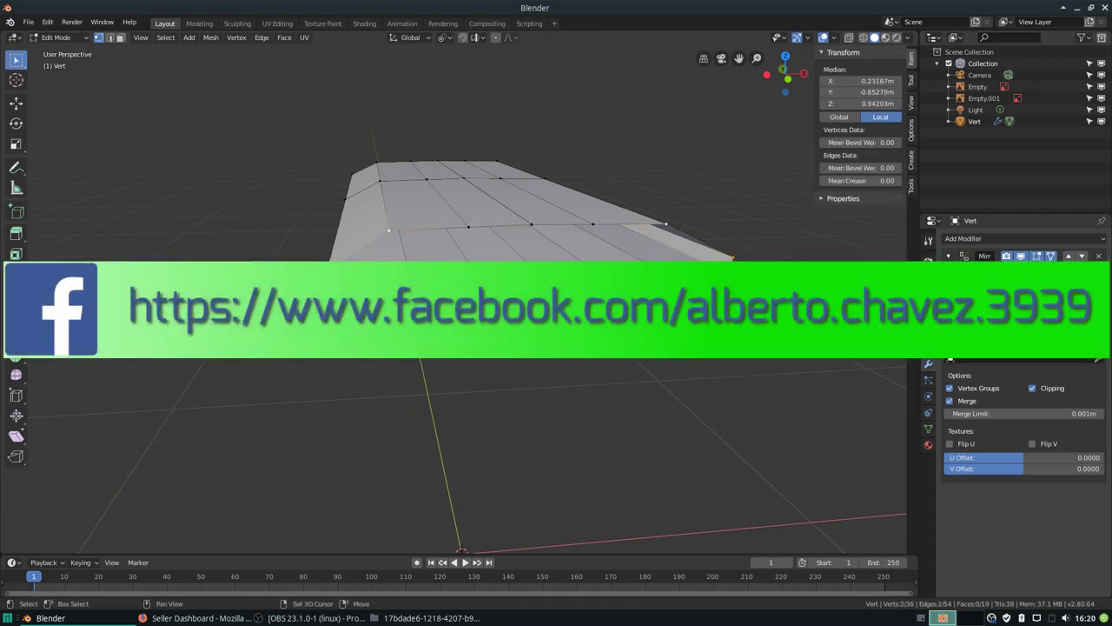
key(j)
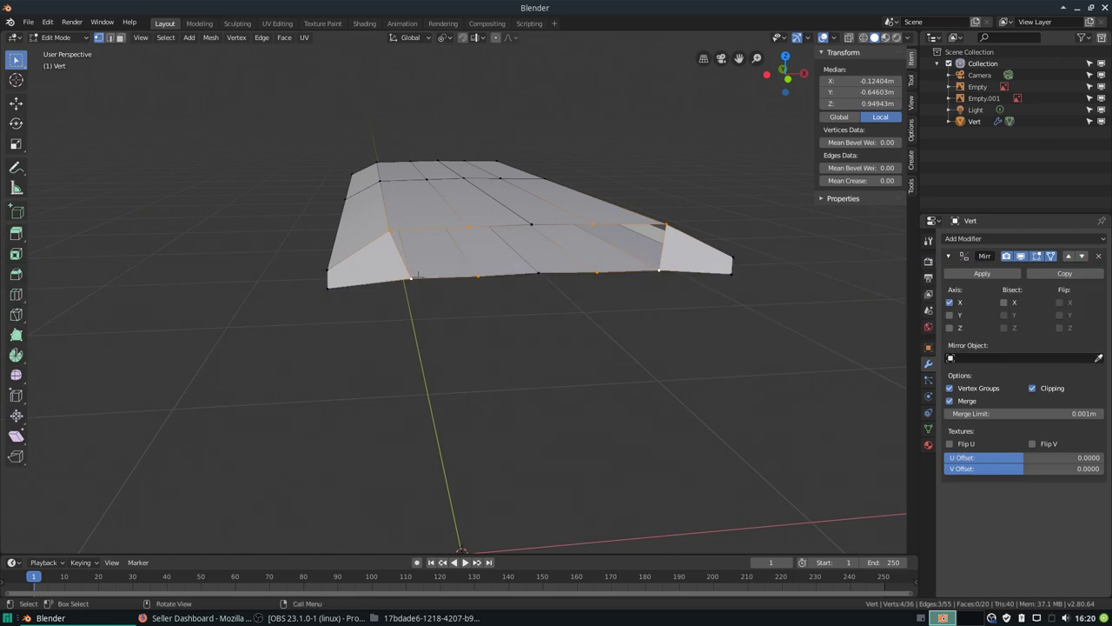
key(f)
click(469, 228)
shift+click(531, 224)
shift+click(538, 271)
key(j)
key(f)
mouse_move(538, 347)
middle_down()
mouse_move(391, 330)
mouse_move(487, 287)
middle_up()
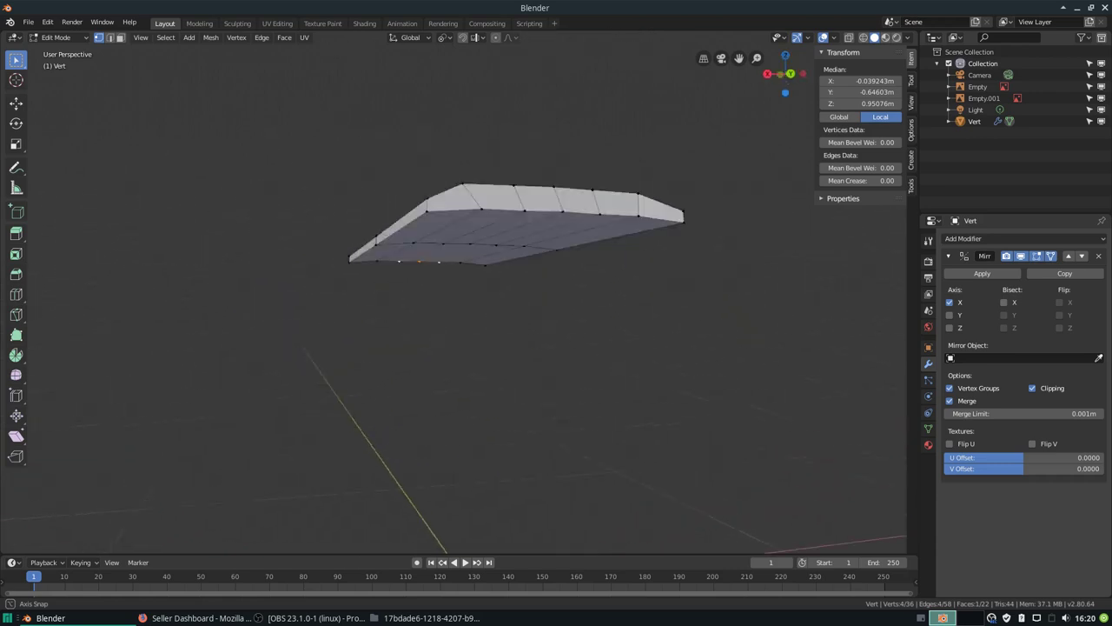
key(KP_1)
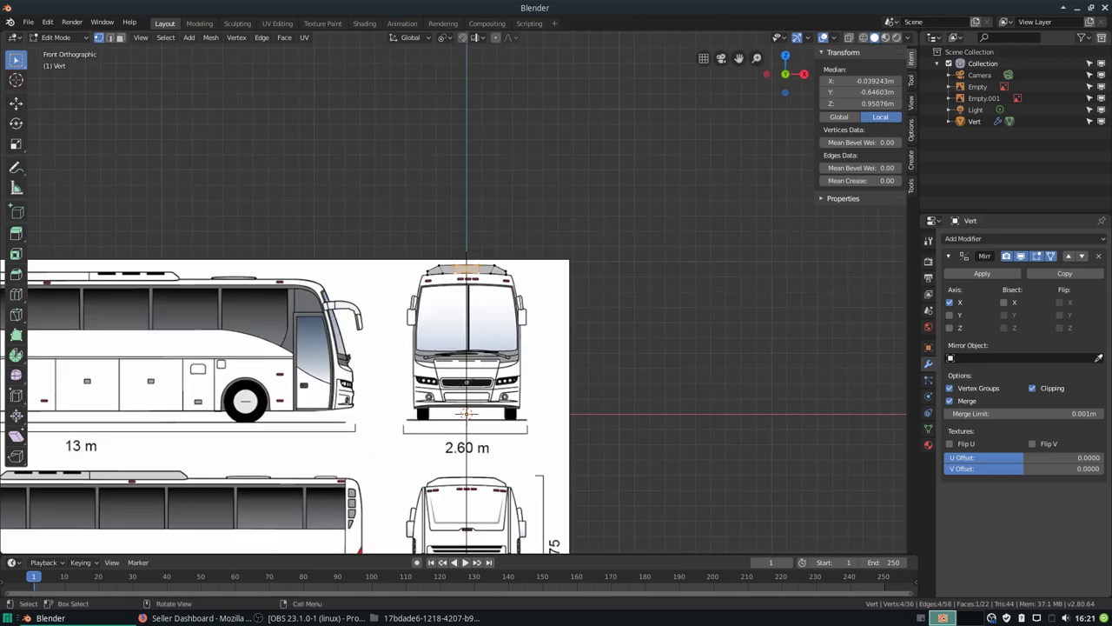
scroll(613, 306, up, 2)
scroll(613, 306, down, 2)
scroll(613, 306, down, 2)
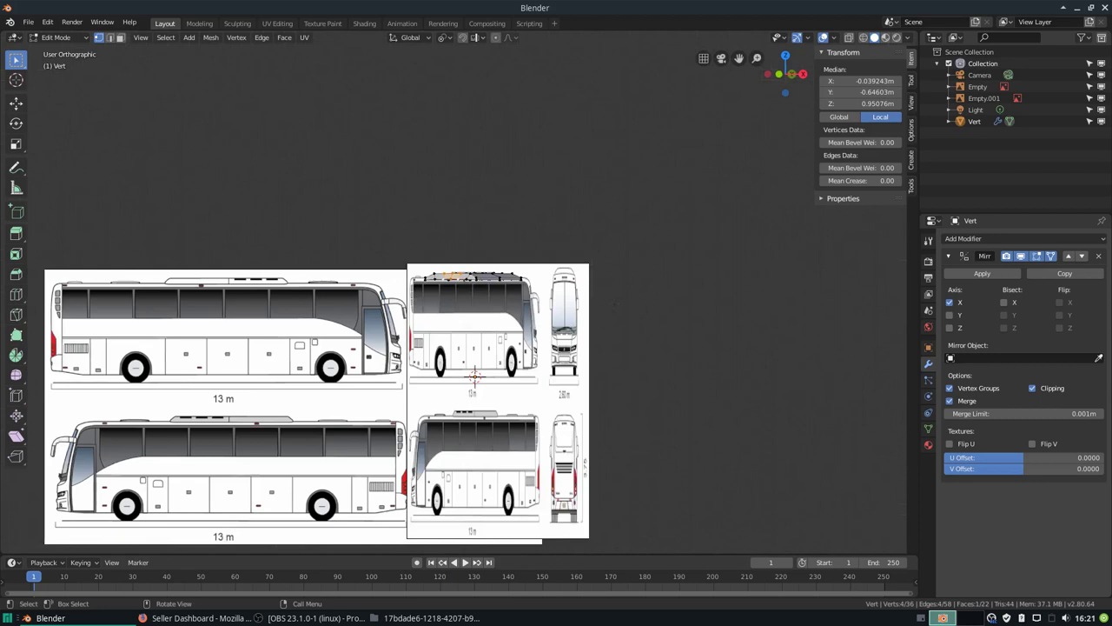
key(KP_3)
scroll(454, 295, up, 4)
scroll(454, 295, up, 2)
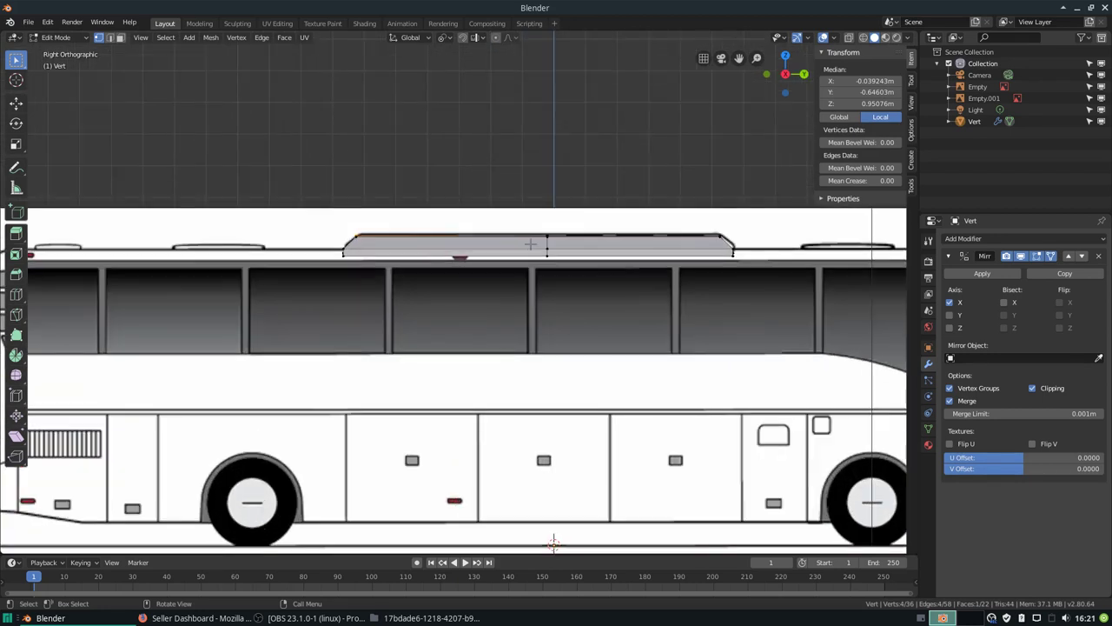
scroll(454, 296, down, 7)
key(KP_1)
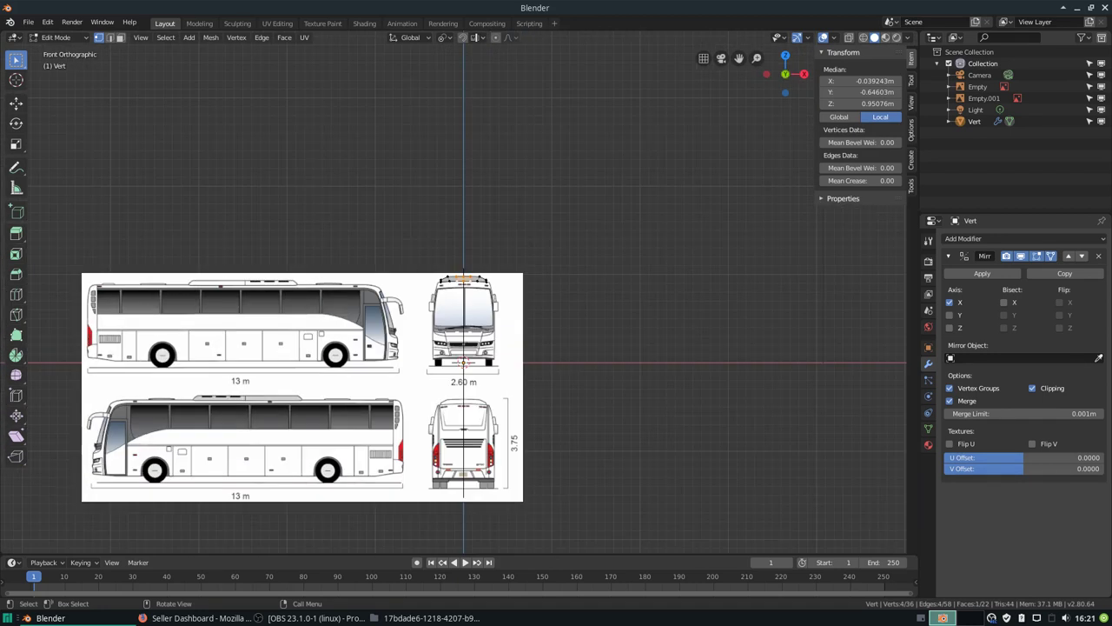
key(KP_3)
key(KP_1)
scroll(453, 296, up, 2)
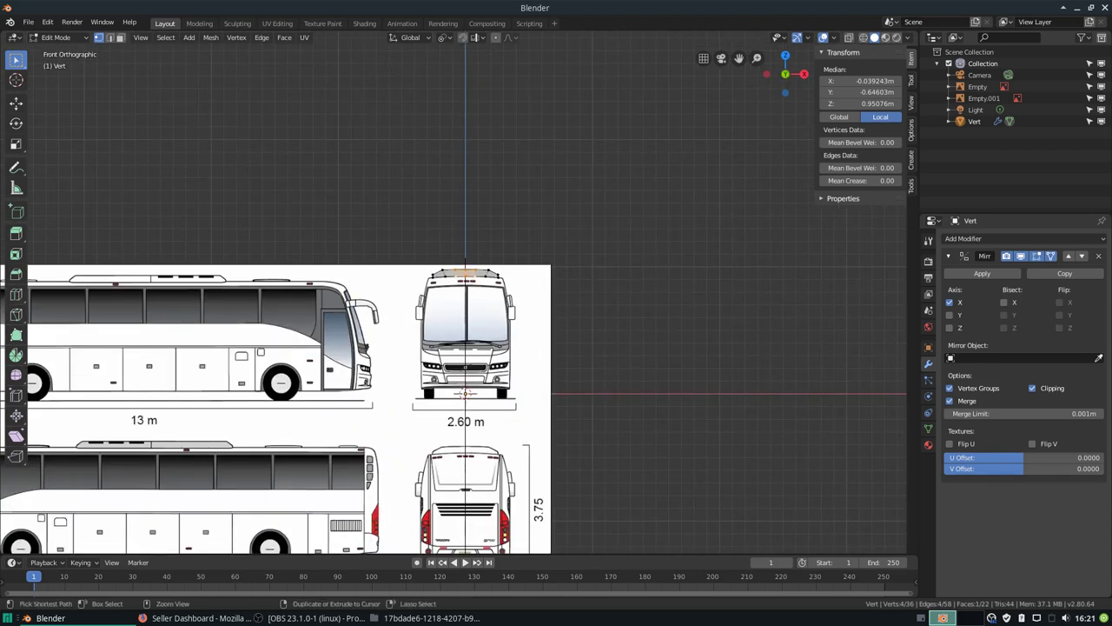
key(ctrl+s)
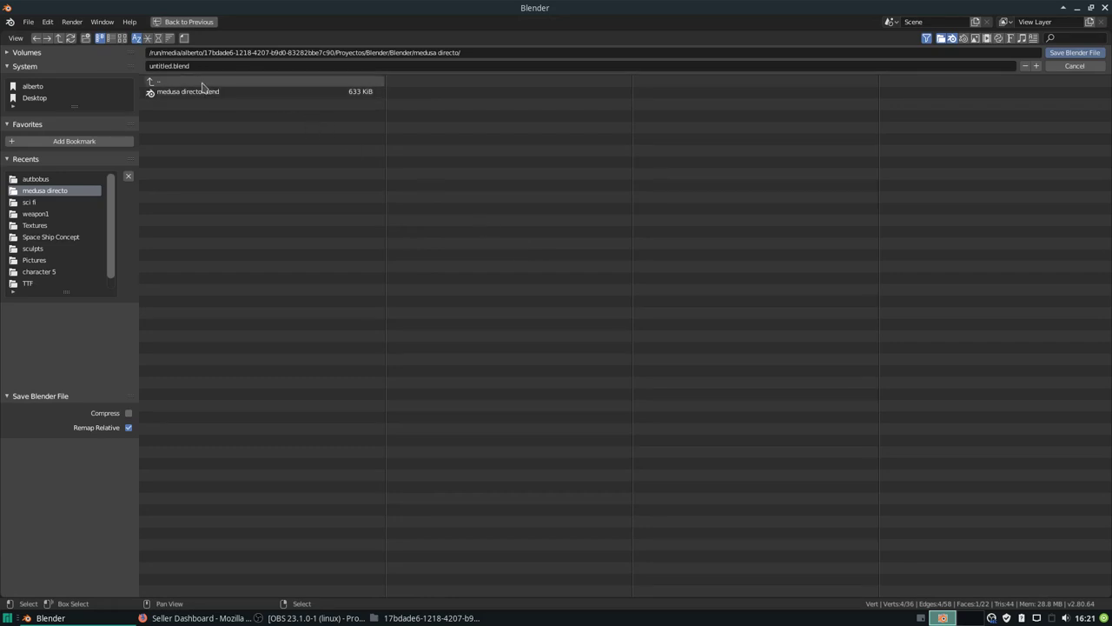
- In the autobus folder, name the file autobus1.blend and save it
click(43, 179)
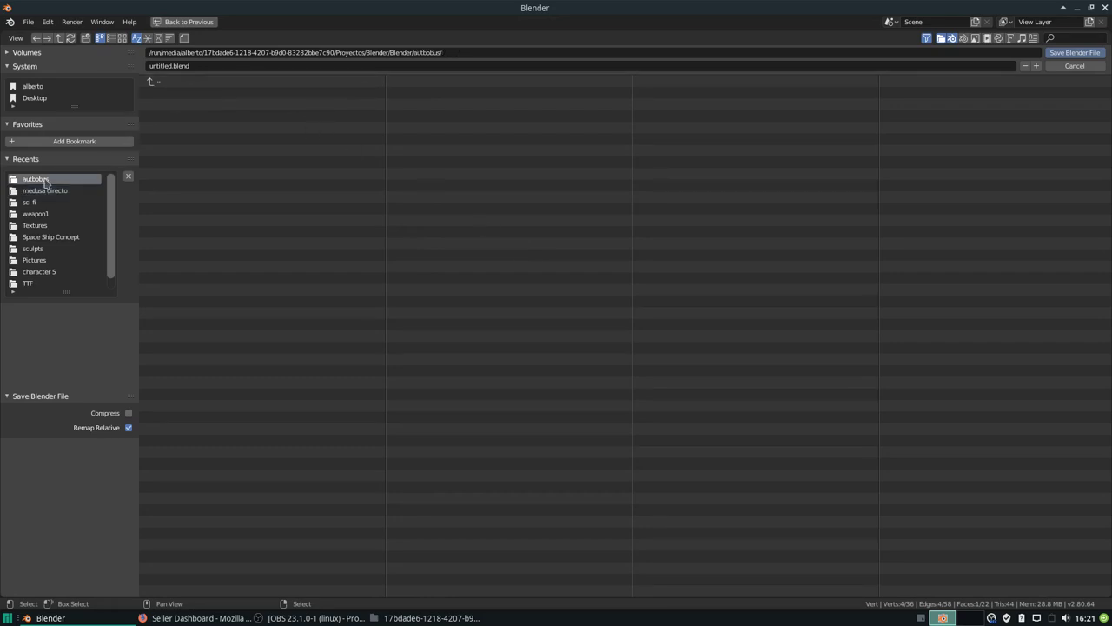
click(204, 67)
text(autobus)
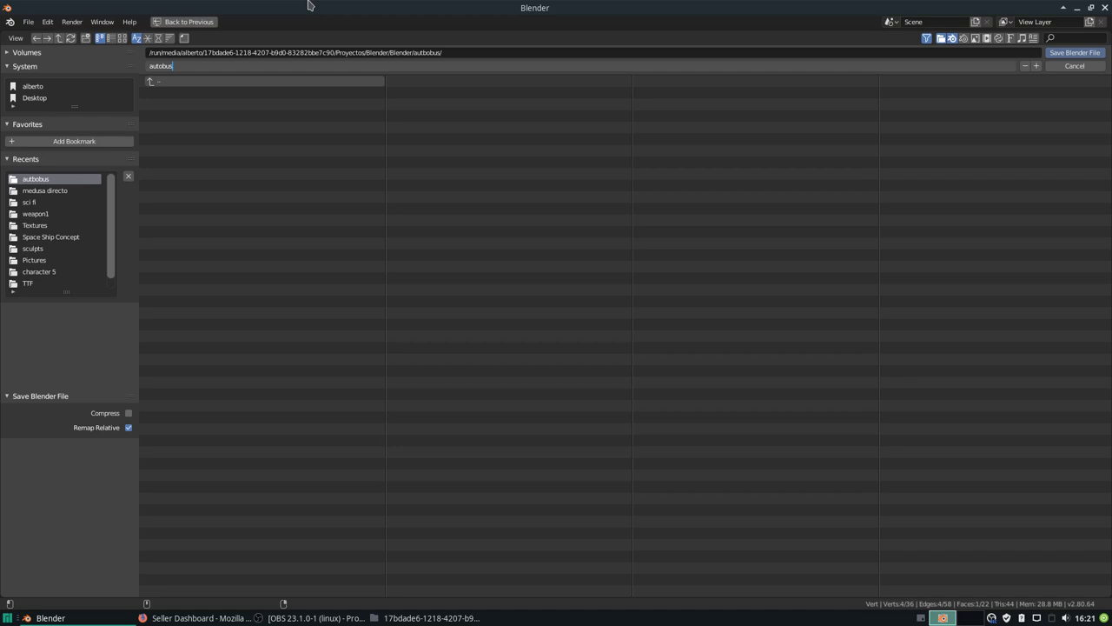
text(1)
key(Return)
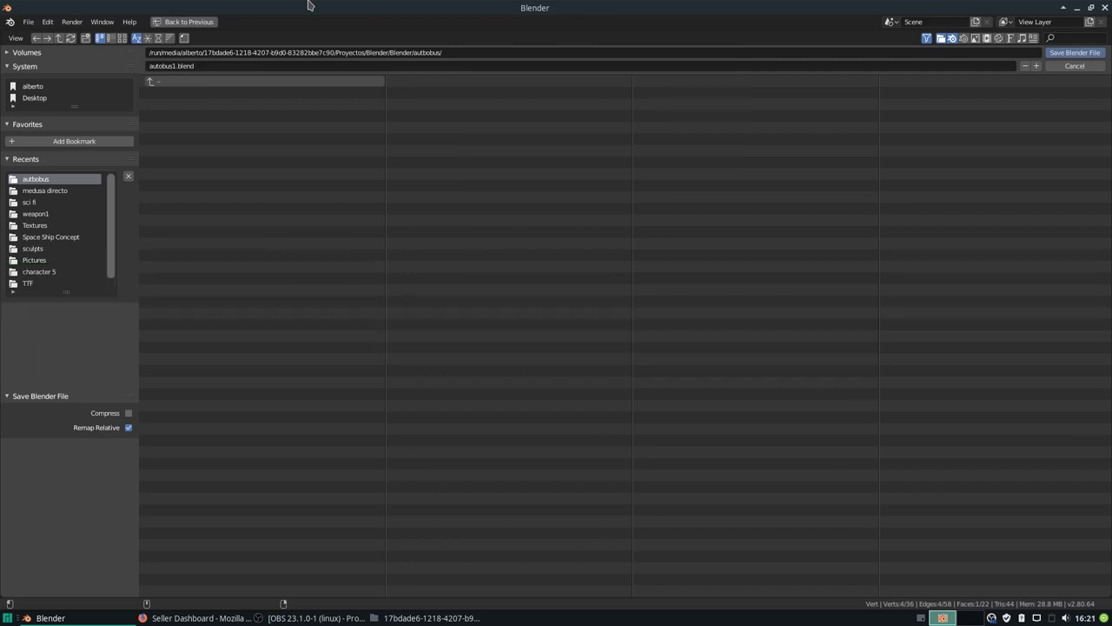
click(1076, 54)
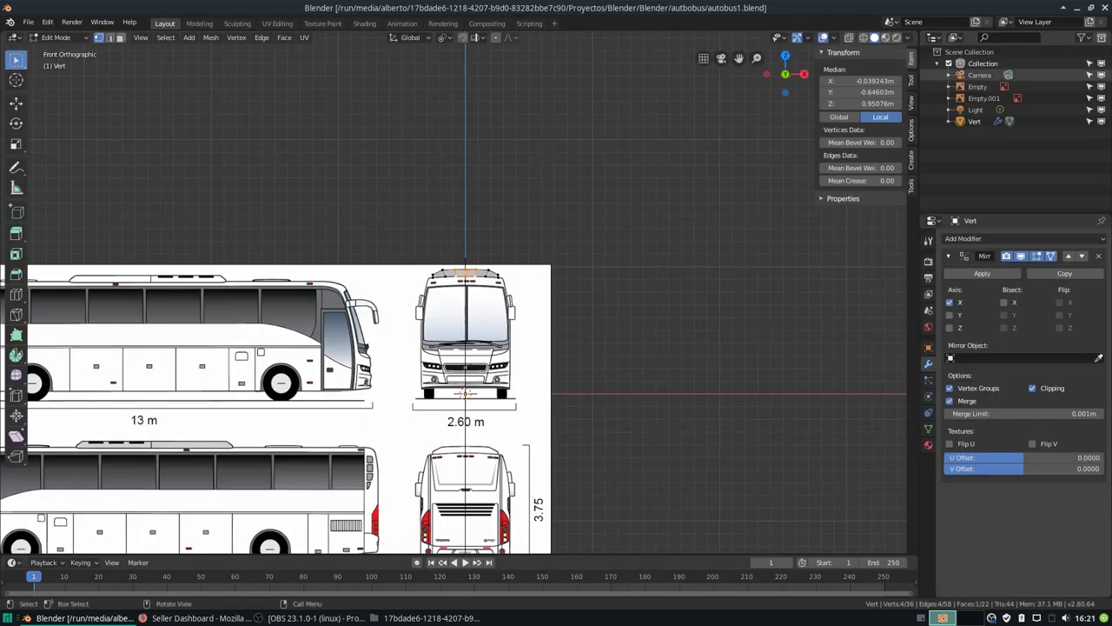
scroll(460, 296, up, 2)
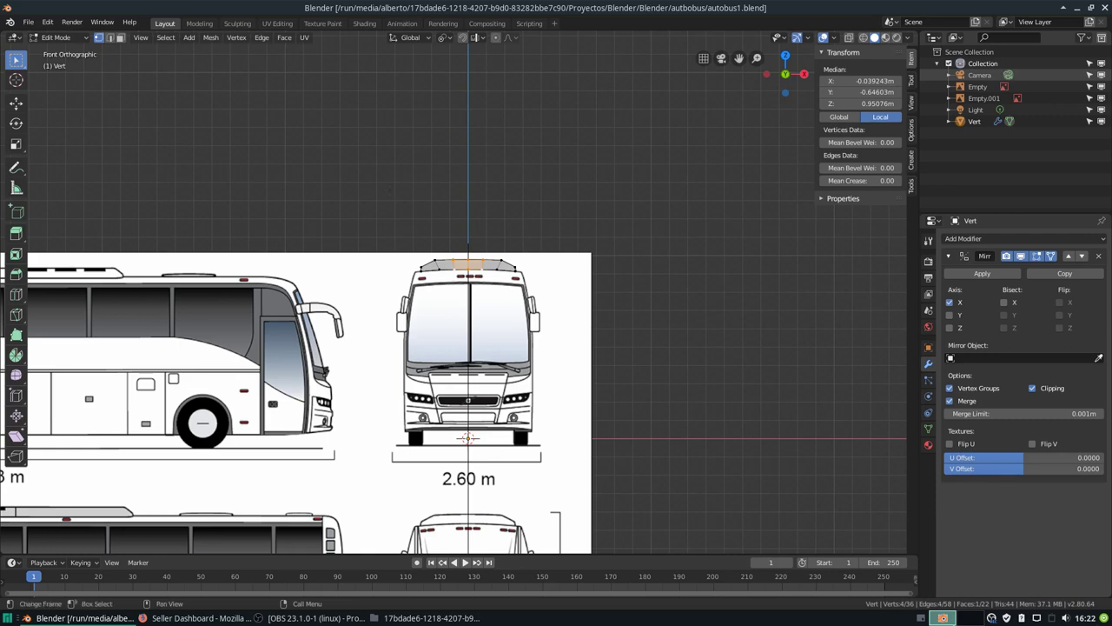
click(1085, 618)
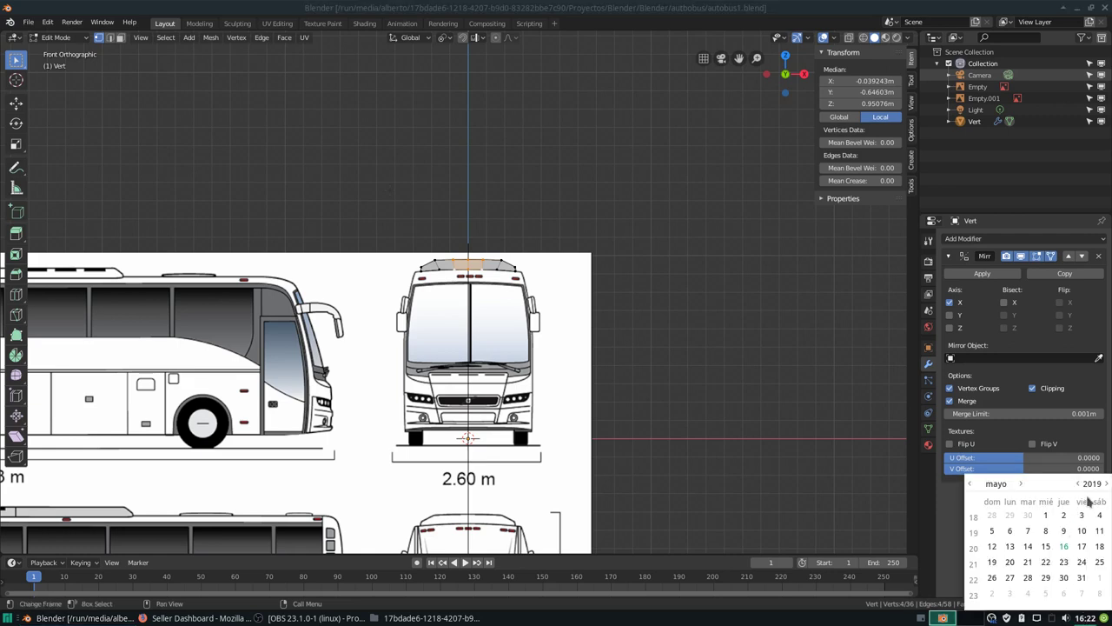
click(1088, 618)
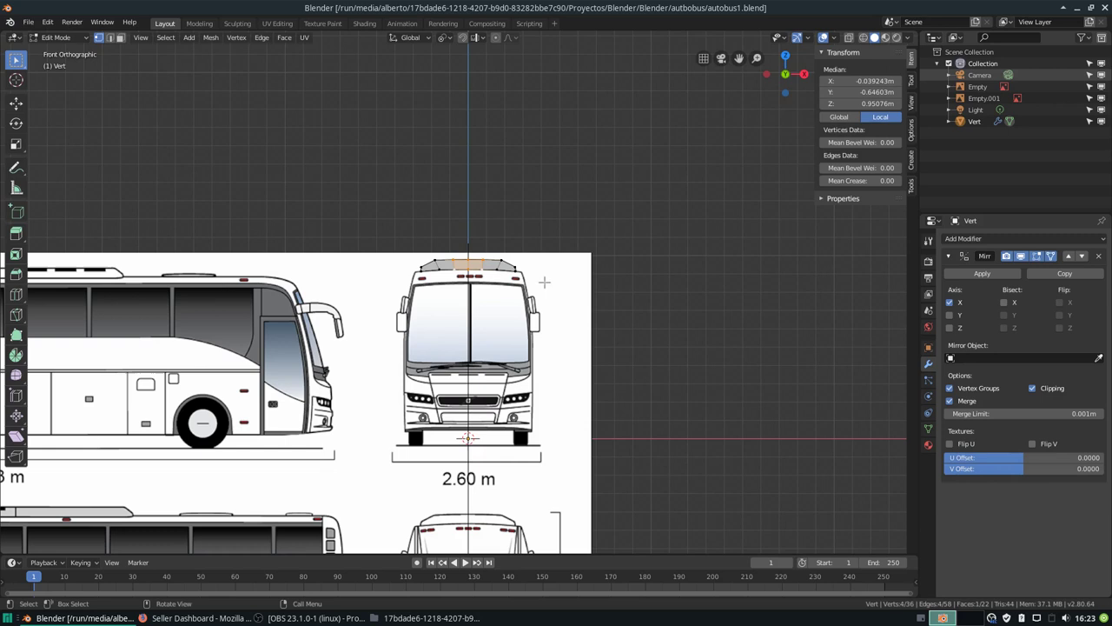
- Frame the bus roof in Right view and enable X-ray to compare the pod with the blueprint
shift+middle_drag(545, 282, 766, 250)
scroll(606, 249, down, 3)
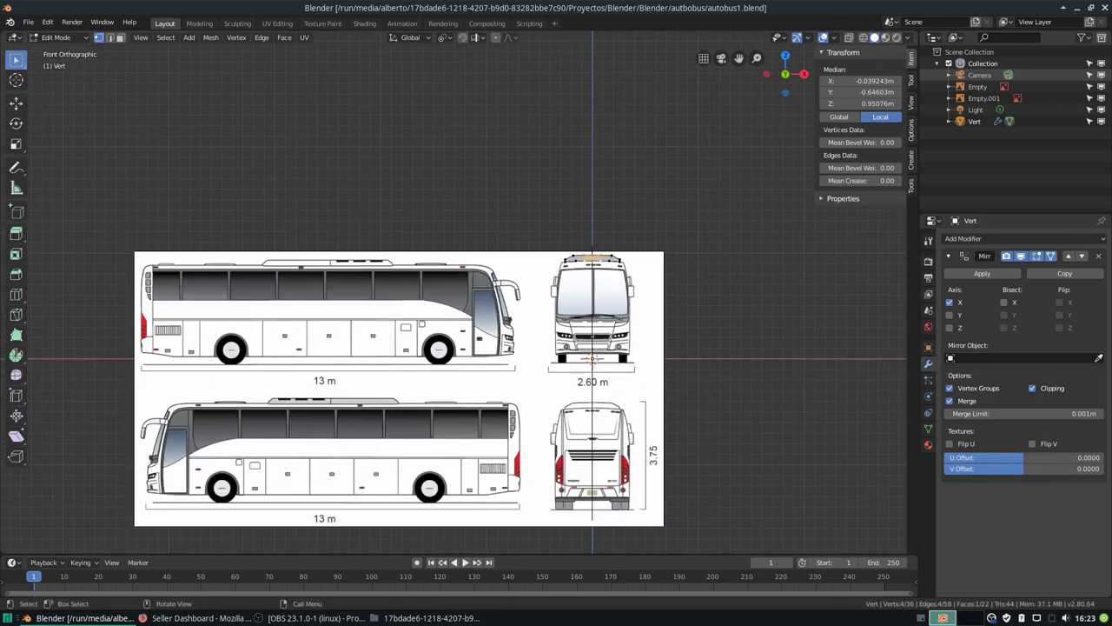
scroll(605, 249, up, 5)
scroll(606, 249, down, 3)
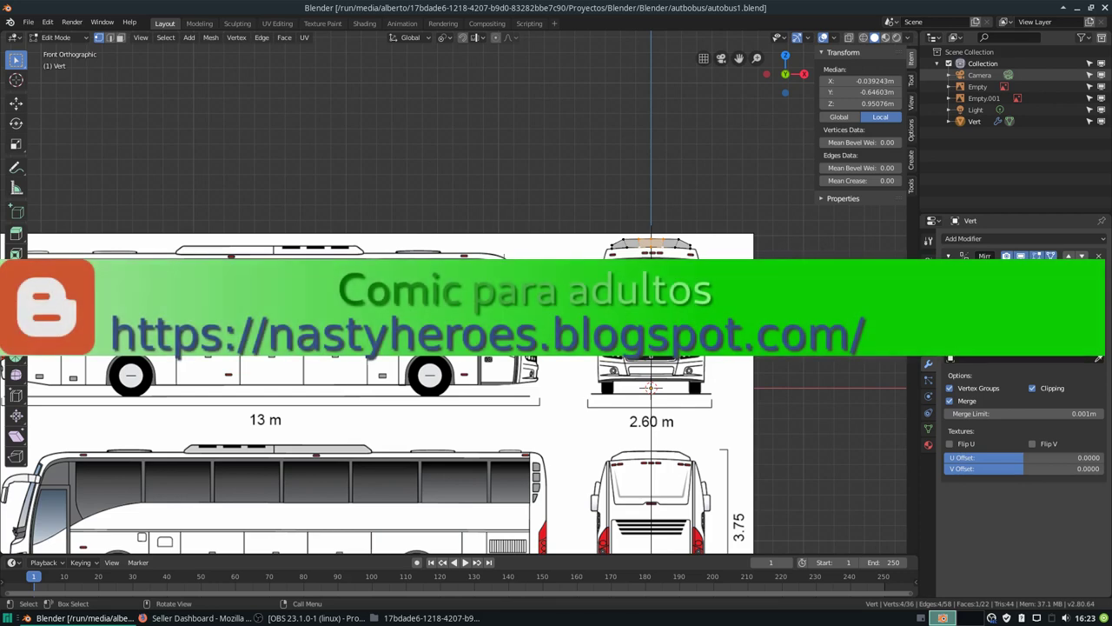
key(KP_3)
scroll(504, 388, up, 6)
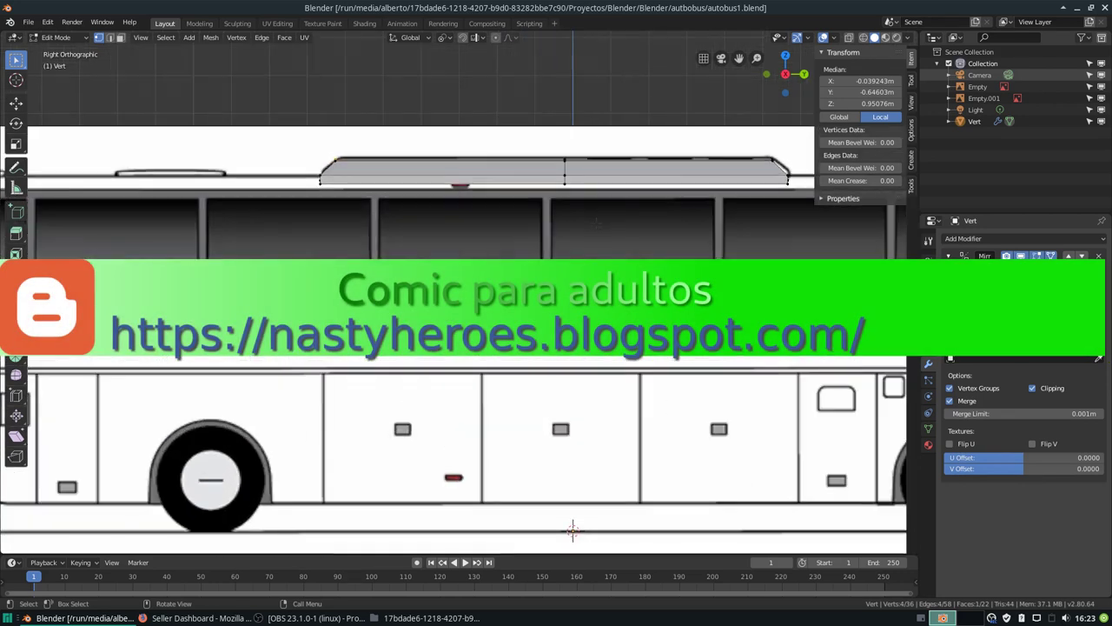
shift+middle_drag(822, 35, 853, 44)
click(851, 39)
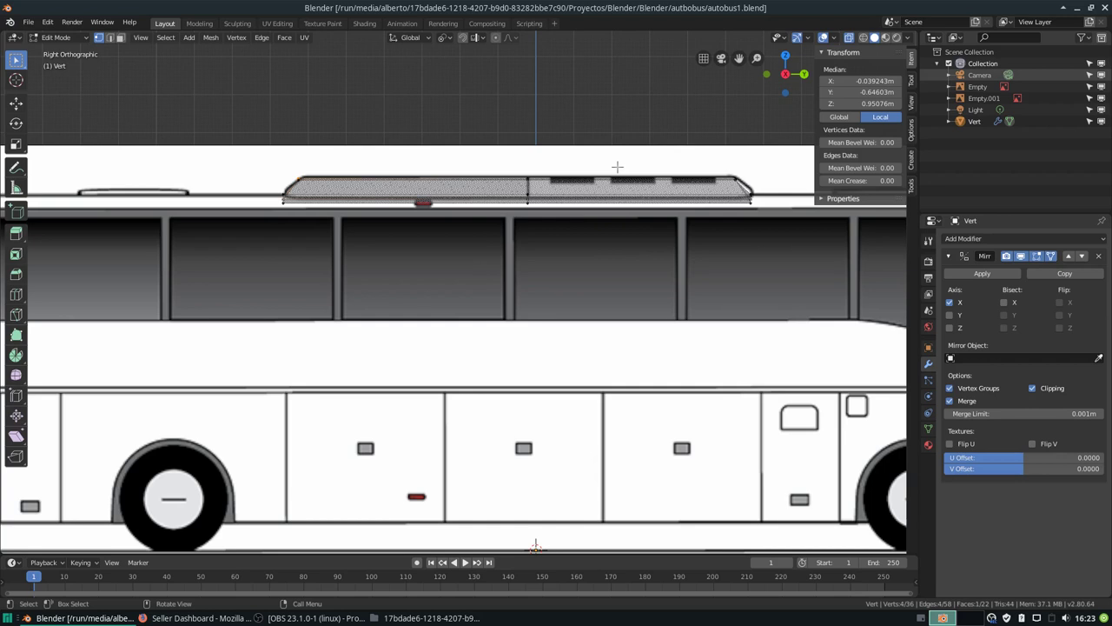
- Orbit around the roof pod mesh and turn off X-ray so it displays solid
scroll(617, 166, down, 2)
middle_drag(617, 166, 556, 261)
scroll(556, 260, down, 2)
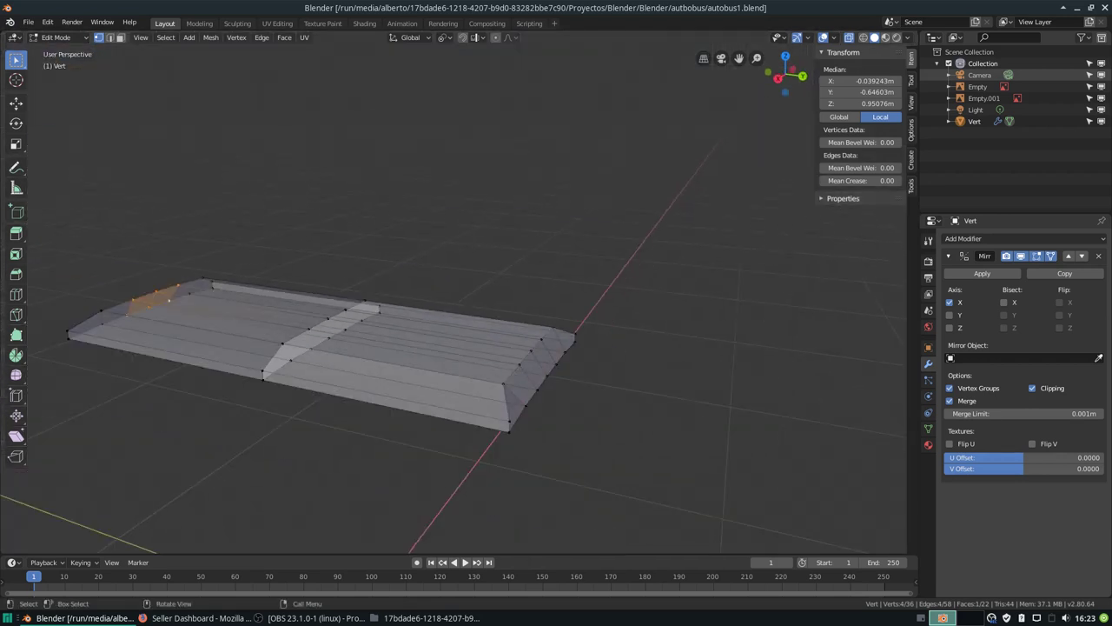
shift+middle_drag(417, 348, 557, 235)
scroll(586, 195, up, 5)
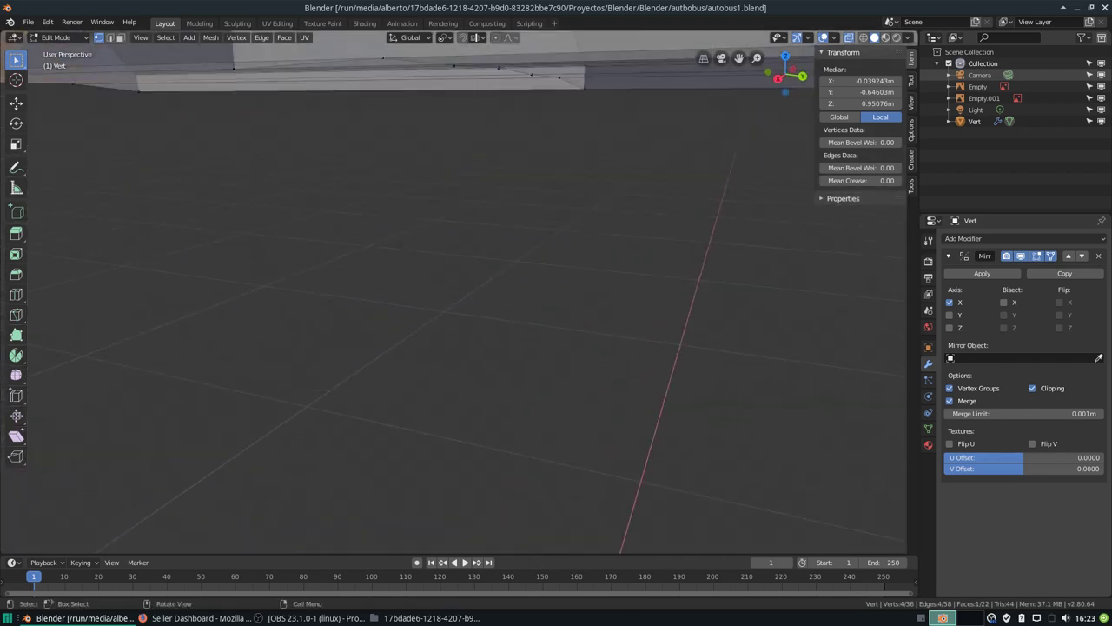
scroll(587, 195, down, 2)
scroll(587, 195, down, 1)
scroll(586, 194, down, 4)
scroll(586, 193, down, 2)
scroll(586, 194, up, 3)
scroll(586, 194, up, 3)
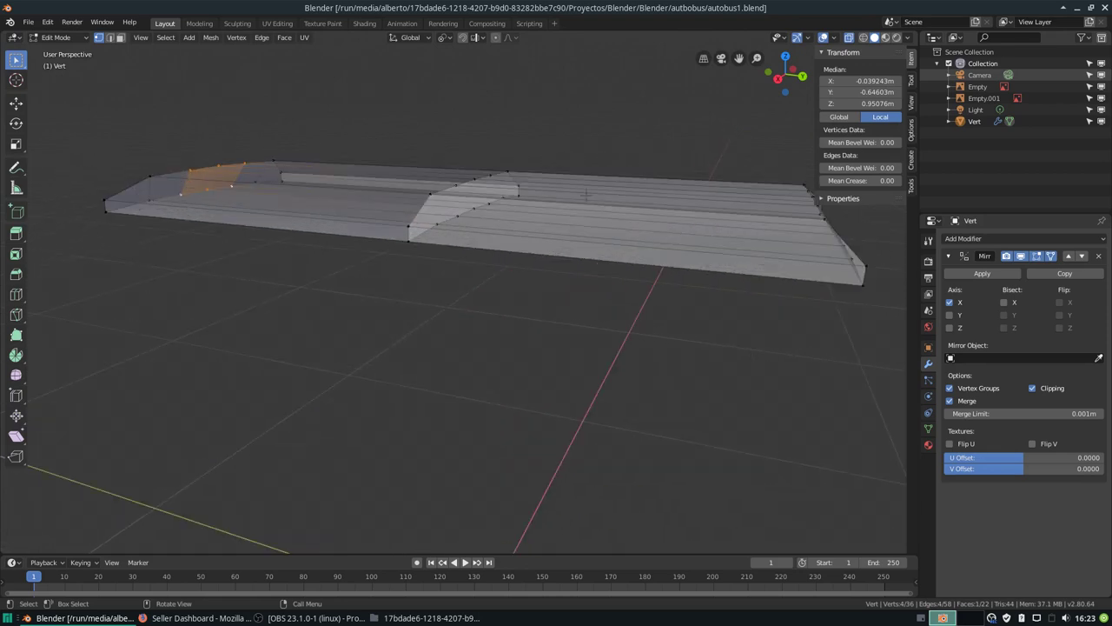
click(849, 37)
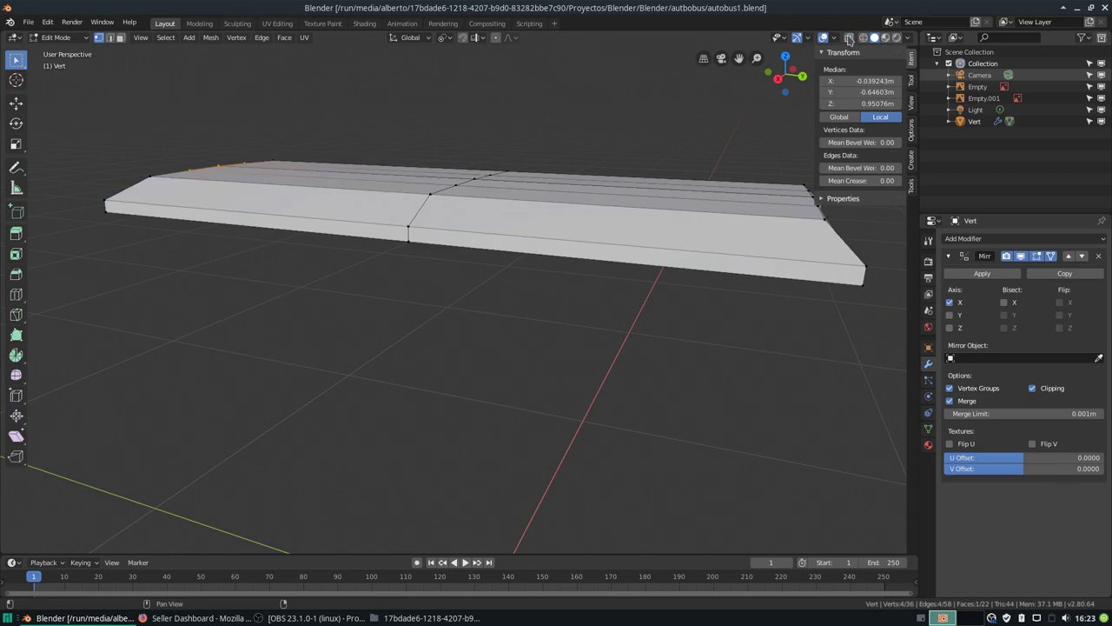
- Check the pod from above, deselect all vertices, and return to front view over the blueprint
scroll(497, 290, down, 3)
middle_drag(497, 291, 497, 291)
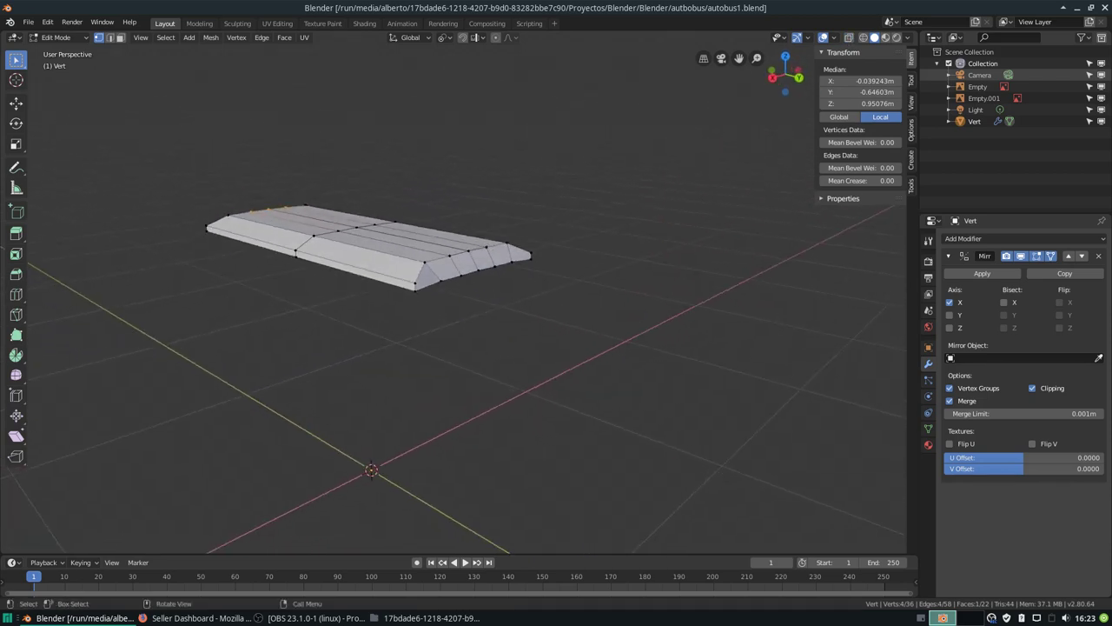
scroll(497, 291, up, 3)
scroll(497, 290, up, 2)
scroll(497, 291, down, 2)
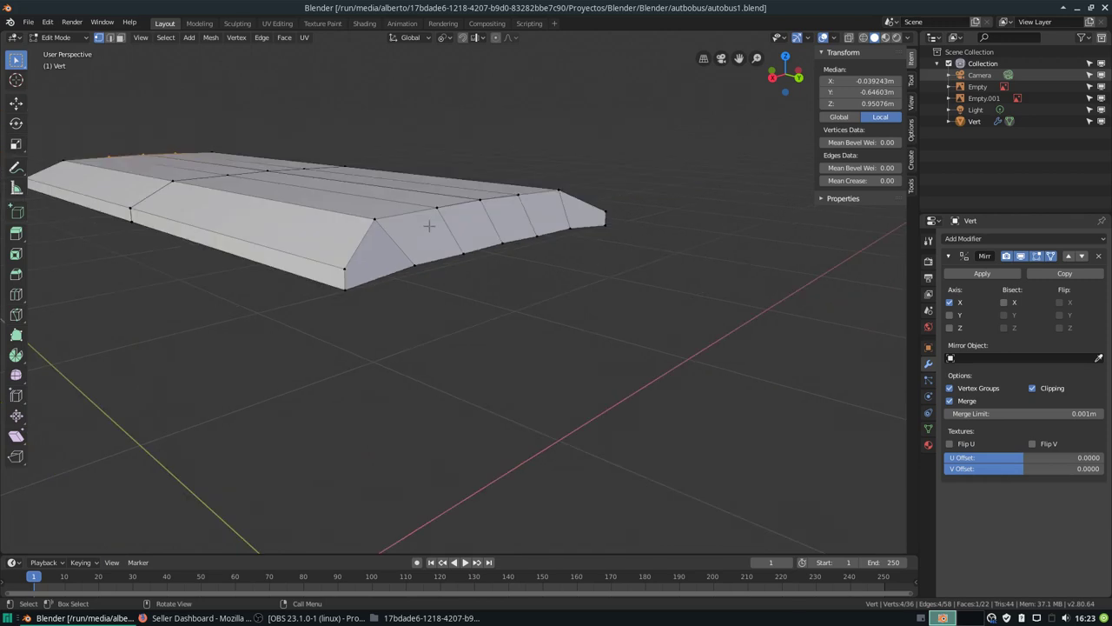
scroll(431, 225, down, 4)
middle_drag(431, 226, 486, 227)
scroll(458, 245, up, 3)
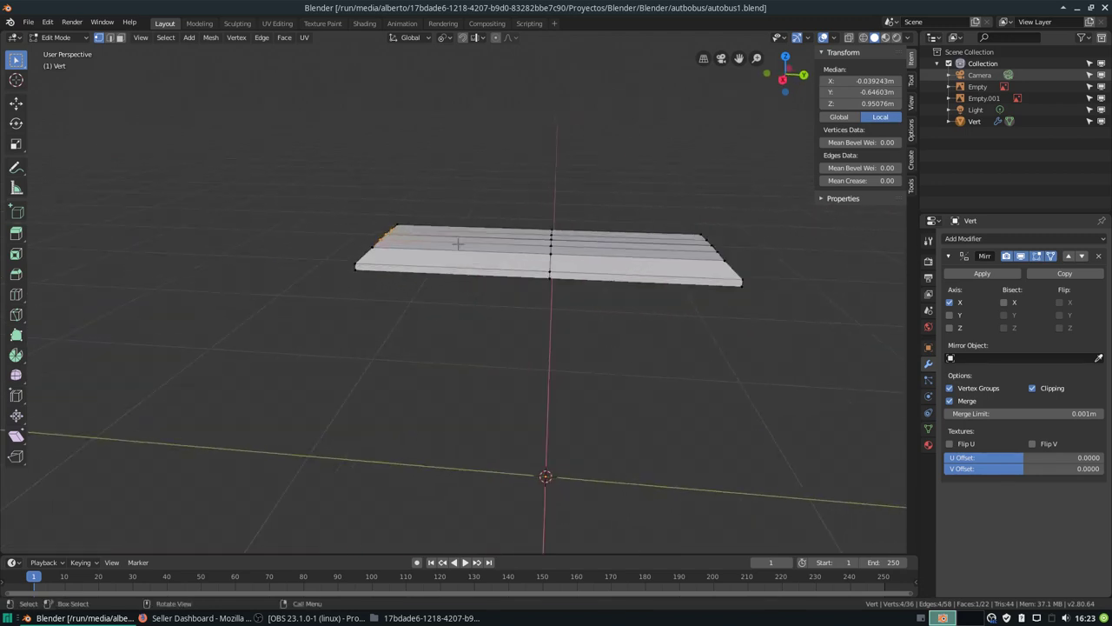
scroll(458, 244, up, 3)
click(458, 244)
key(KP_1)
scroll(458, 244, down, 1)
scroll(458, 244, down, 1)
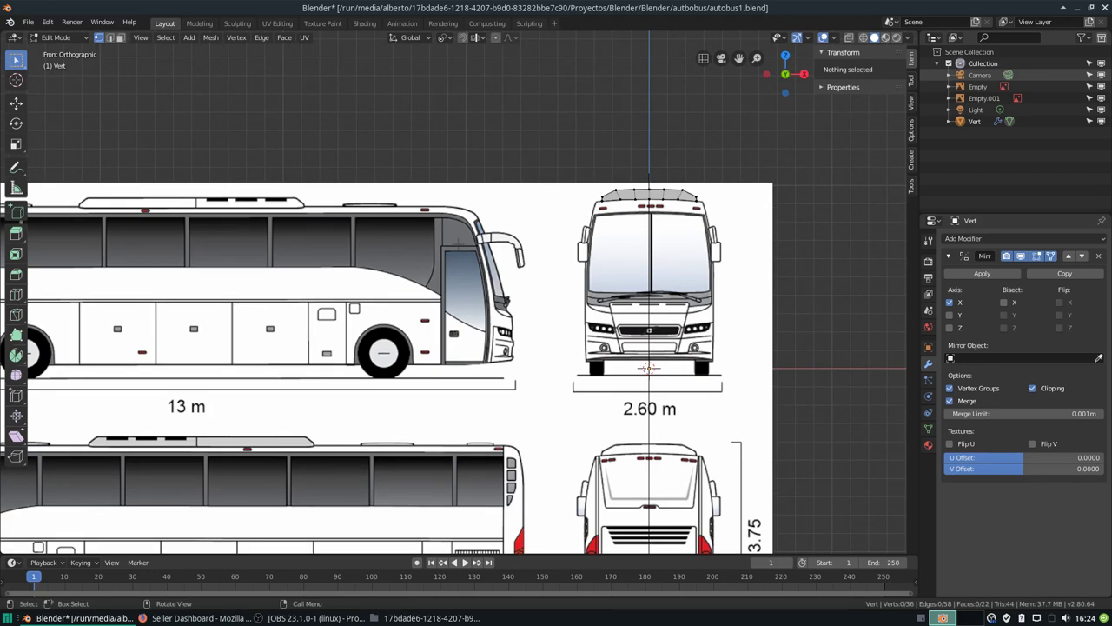